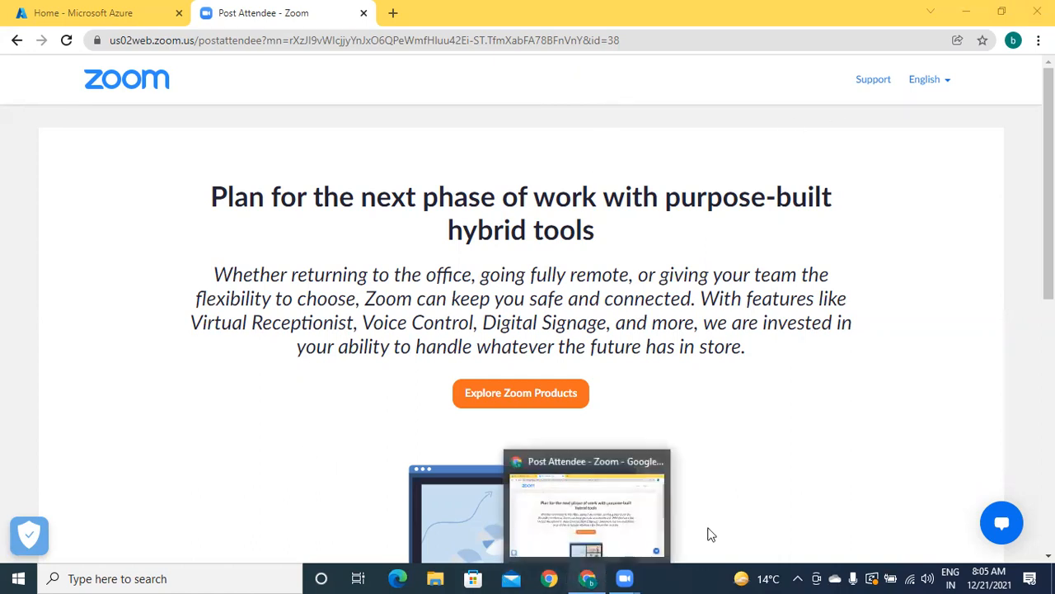
Step: Open a blank Notepad document and maximize its window
{"action": "left_click", "coordinate": [728, 478]}
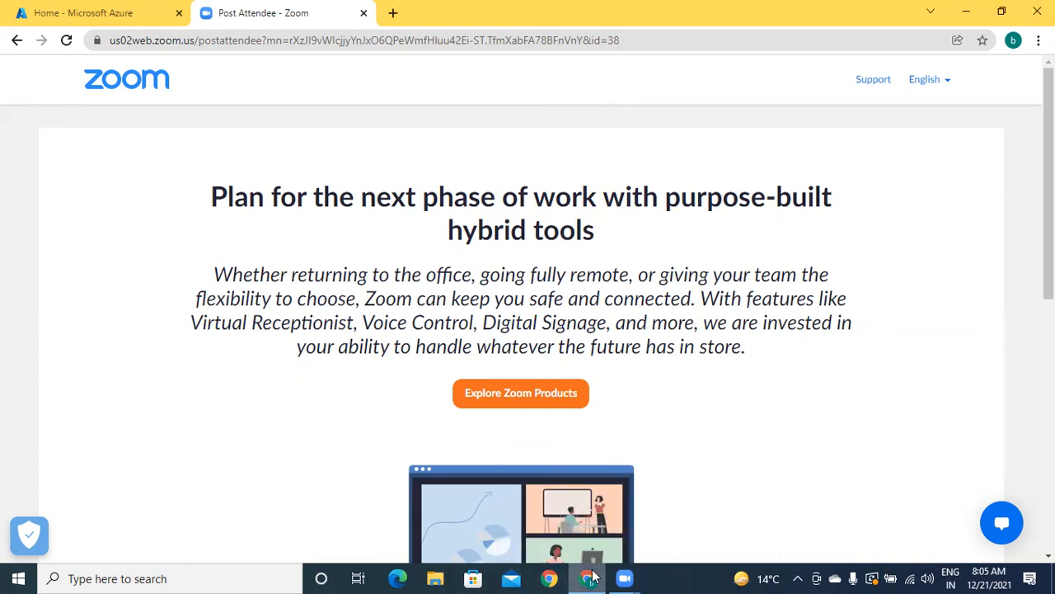
{"action": "left_click", "coordinate": [125, 577]}
{"action": "type", "text": "notepad"}
{"action": "left_click", "coordinate": [155, 164]}
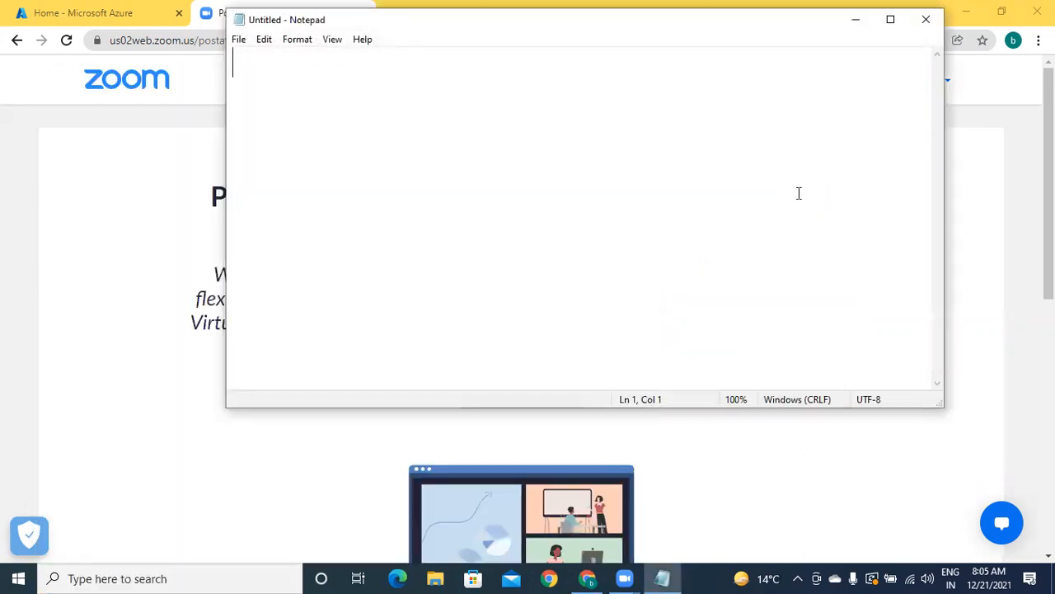
{"action": "left_click", "coordinate": [891, 20]}
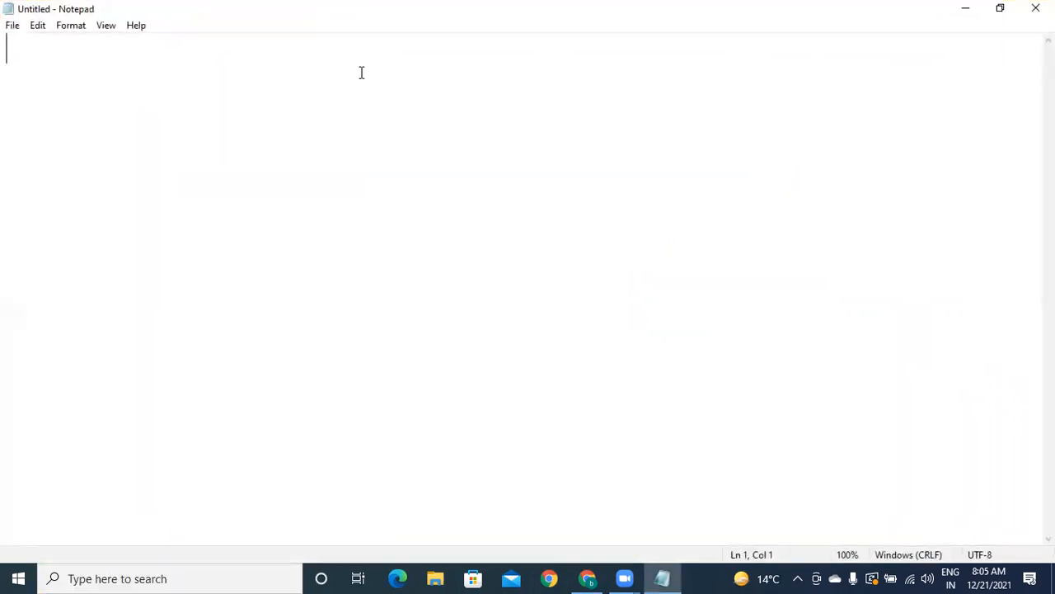
Step: Write the heading "dataflows." below a blank line, underline it with dashes, and list "source" and "sink" on separate lines
{"action": "key", "text": "Return"}
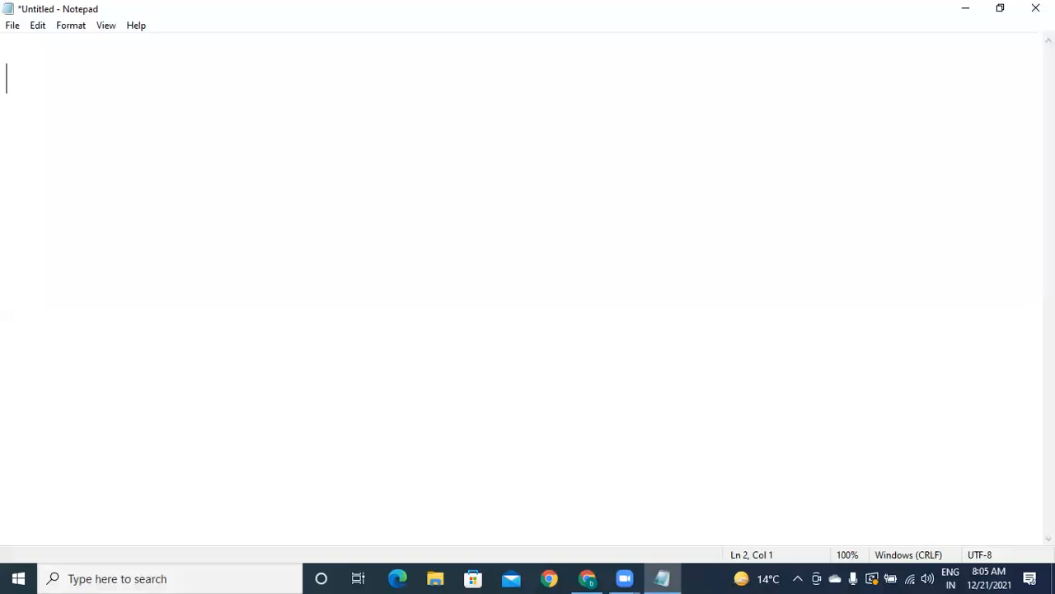
{"action": "type", "text": "dataflows."}
{"action": "key", "text": "Return"}
{"action": "type", "text": "--------------"}
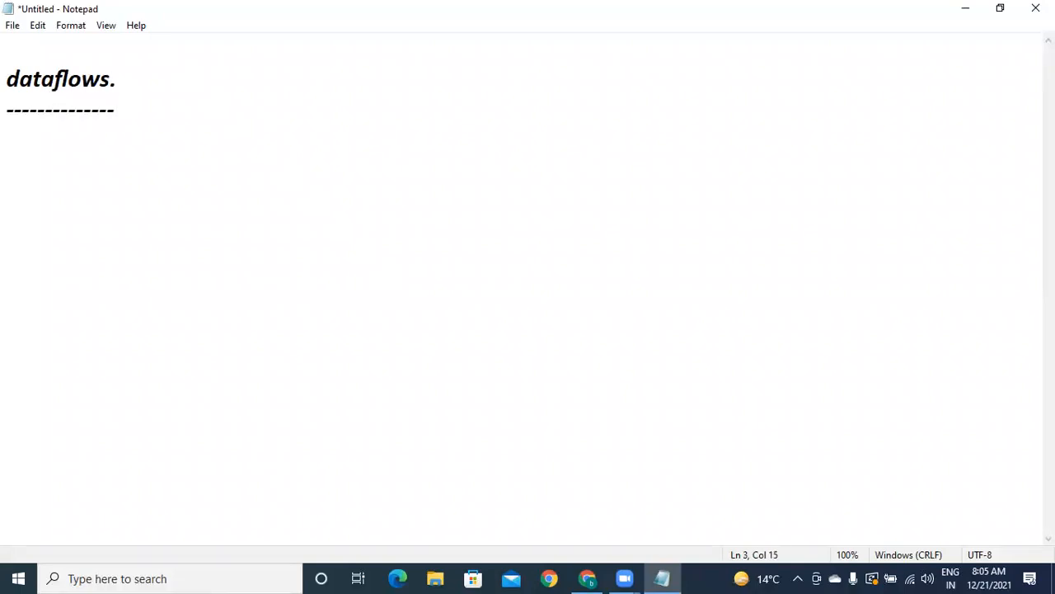
{"action": "key", "text": "Return"}
{"action": "type", "text": "source"}
{"action": "key", "text": "Return"}
{"action": "type", "text": "sink"}
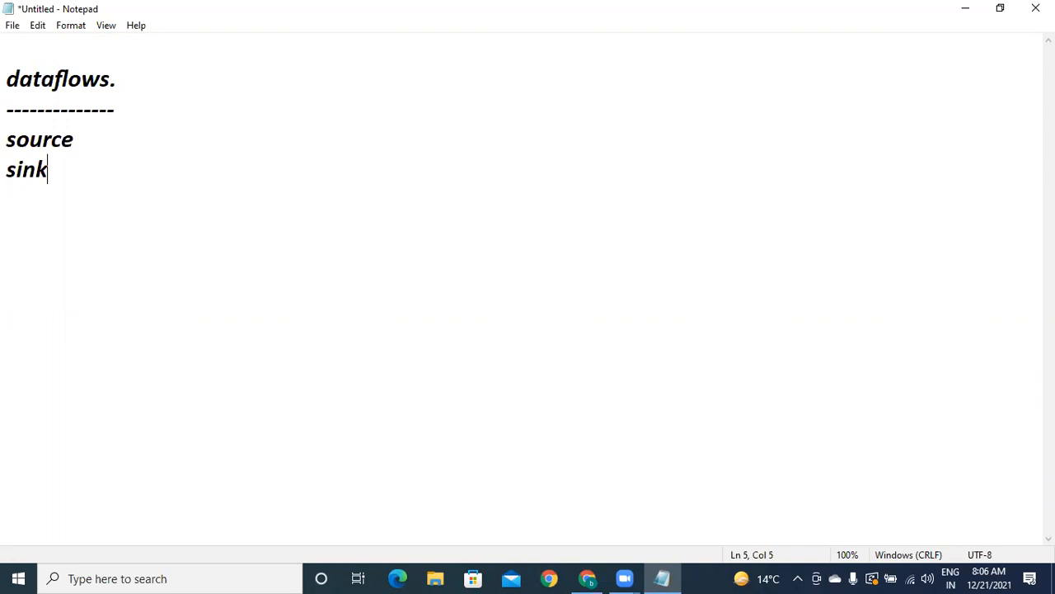
Step: Extend the source line with "---> to configure input datasets."
{"action": "key", "text": "Up"}
{"action": "key", "text": "Up"}
{"action": "key", "text": "Down"}
{"action": "key", "text": "Left"}
{"action": "key", "text": "Left"}
{"action": "key", "text": "Left"}
{"action": "key", "text": "Left"}
{"action": "key", "text": "Down"}
{"action": "key", "text": "Left"}
{"action": "key", "text": "Left"}
{"action": "key", "text": "Left"}
{"action": "key", "text": "Left"}
{"action": "key", "text": "Left"}
{"action": "key", "text": "Left"}
{"action": "key", "text": "Left"}
{"action": "key", "text": "shift+Down"}
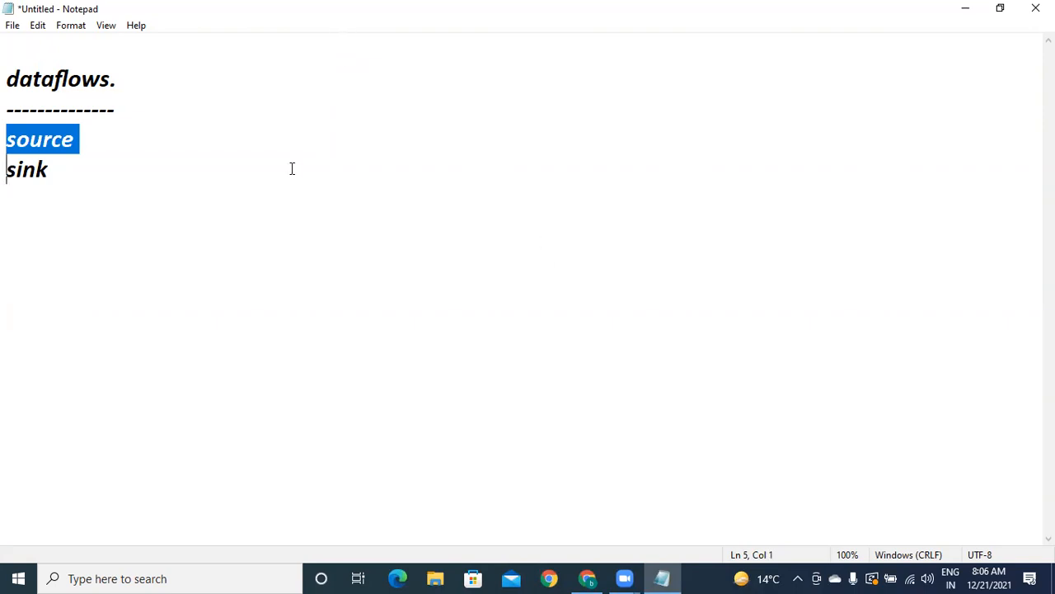
{"action": "left_click", "coordinate": [132, 136]}
{"action": "type", "text": "-"}
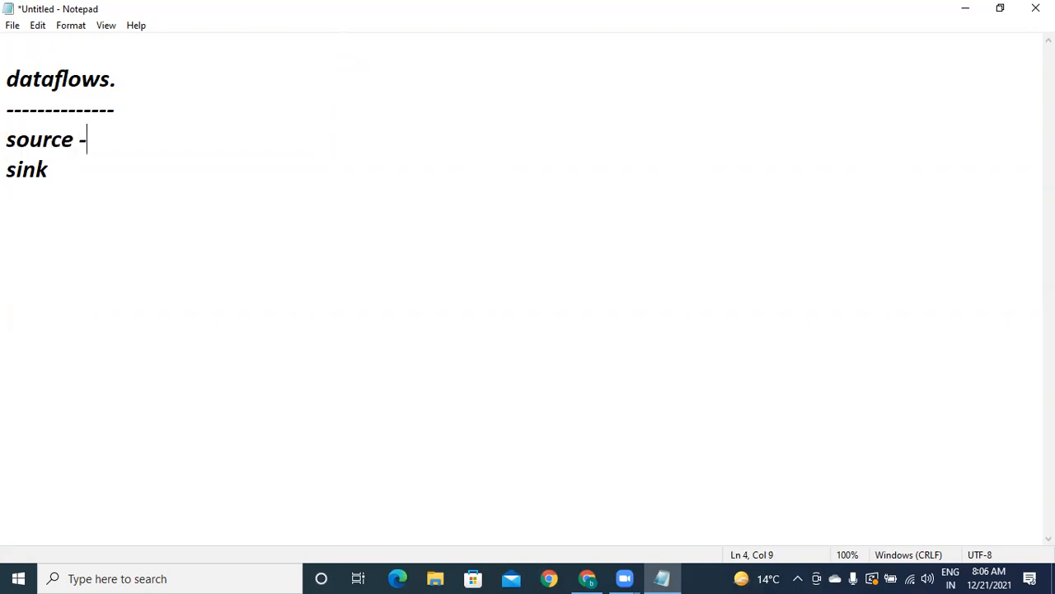
{"action": "type", "text": "--> to configu"}
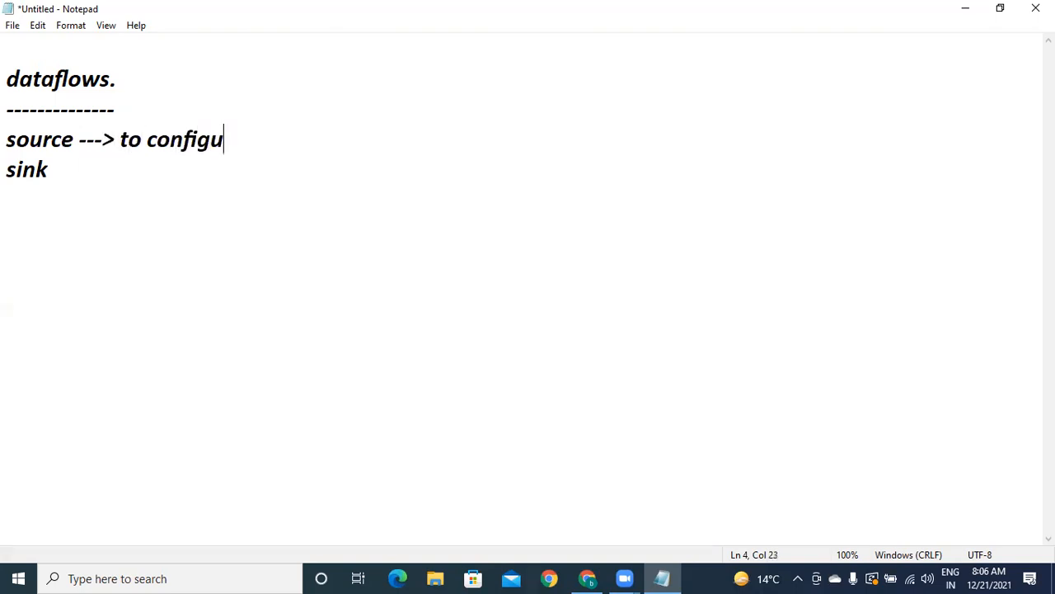
{"action": "type", "text": "re input datasets."}
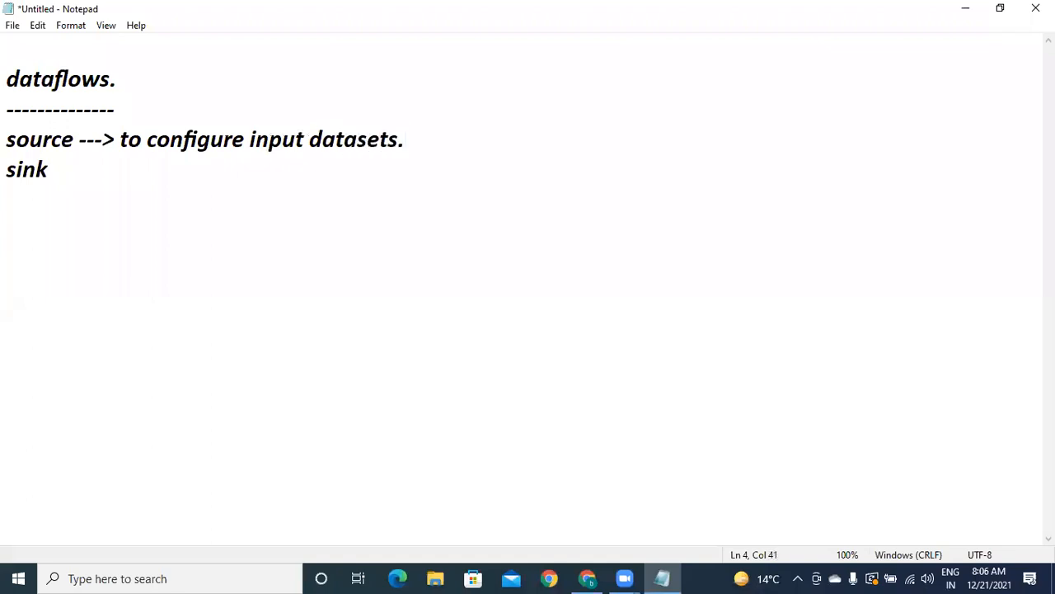
Step: Add an indented line "multiple source transformations. can be configured." below the source line
{"action": "key", "text": "Down"}
{"action": "key", "text": "Up"}
{"action": "key", "text": "End"}
{"action": "key", "text": "Return"}
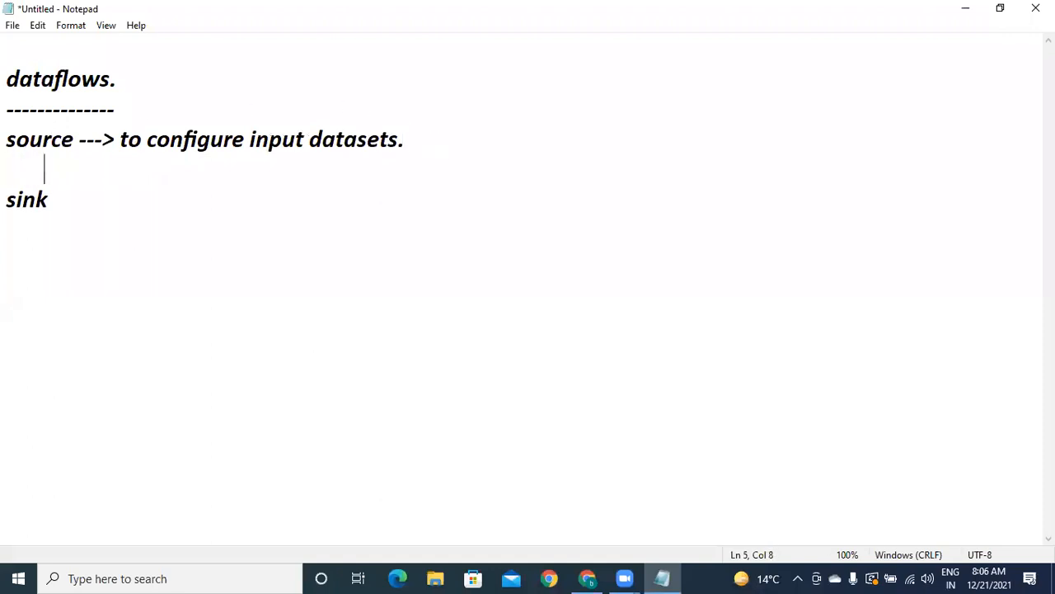
{"action": "type", "text": "mul"}
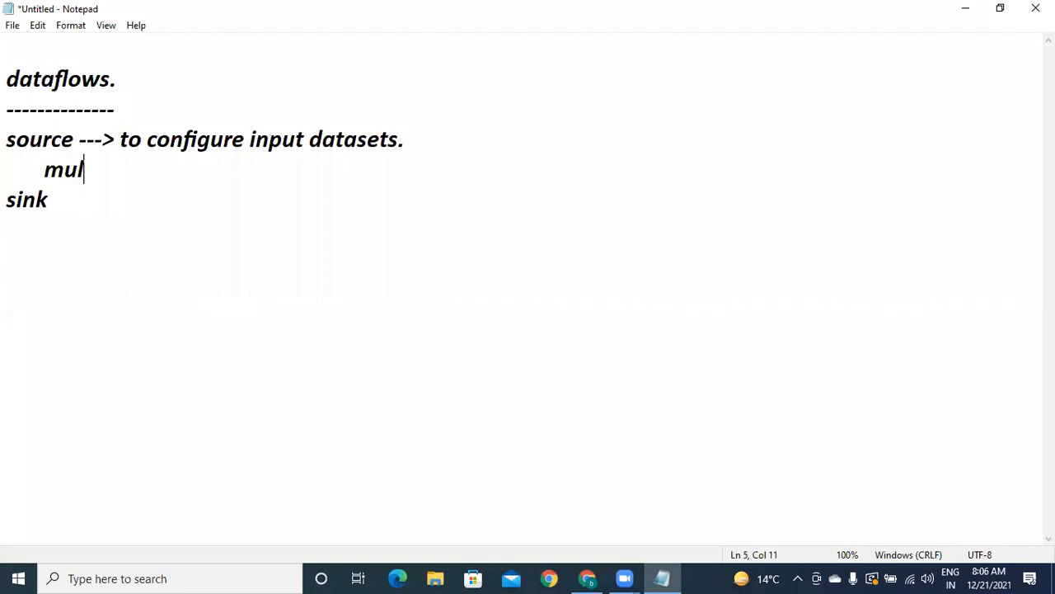
{"action": "type", "text": "tiple sources can be con"}
{"action": "key", "text": "Left"}
{"action": "key", "text": "Left"}
{"action": "key", "text": "Left"}
{"action": "key", "text": "Left"}
{"action": "key", "text": "Left"}
{"action": "key", "text": "Left"}
{"action": "key", "text": "Left"}
{"action": "key", "text": "Left"}
{"action": "key", "text": "Left"}
{"action": "key", "text": "Left"}
{"action": "key", "text": "Left"}
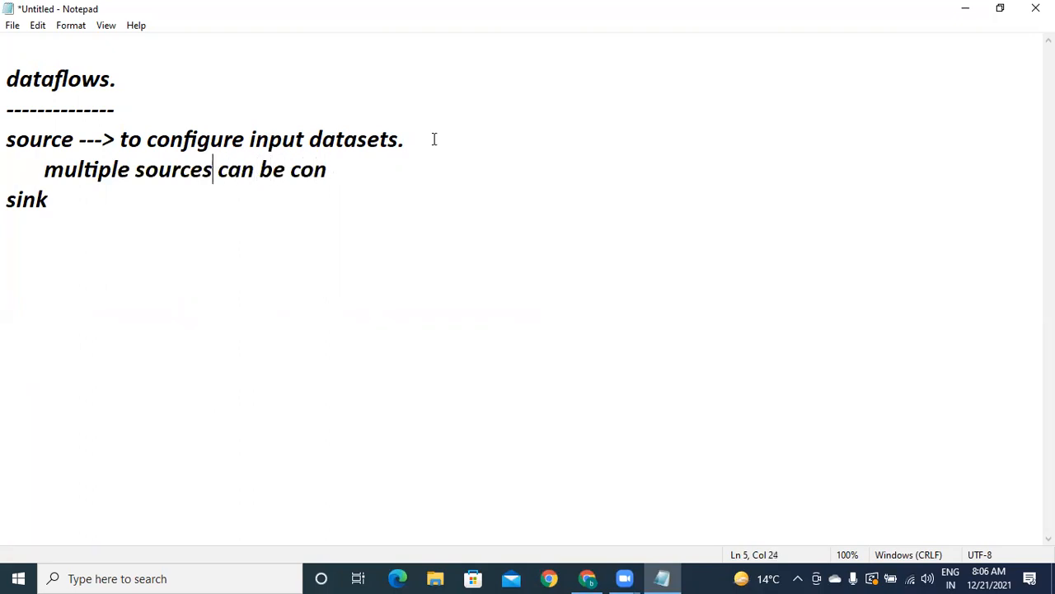
{"action": "key", "text": "BackSpace"}
{"action": "type", "text": "transforma"}
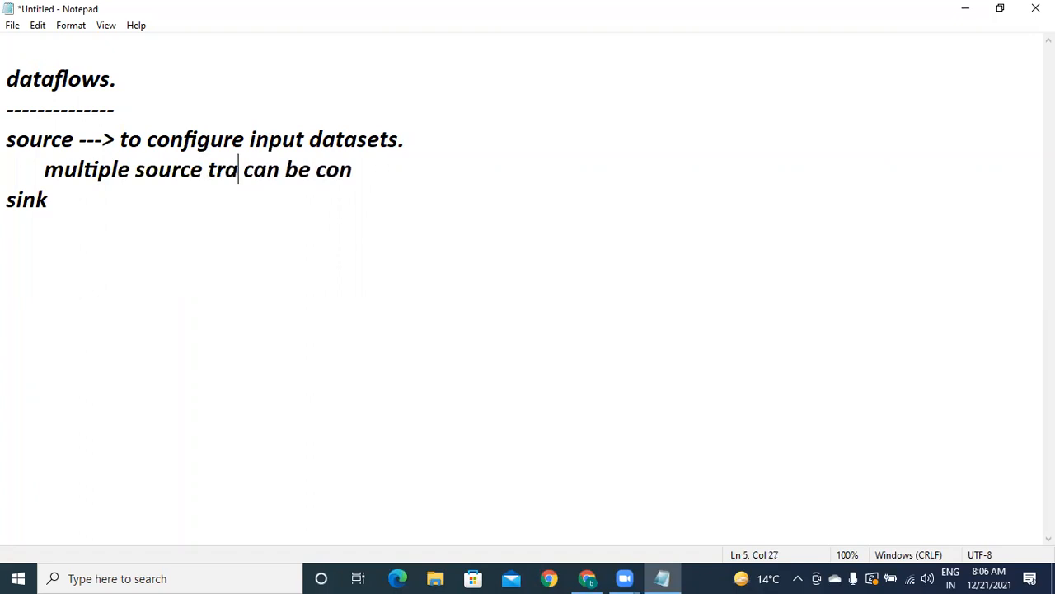
{"action": "type", "text": "tions."}
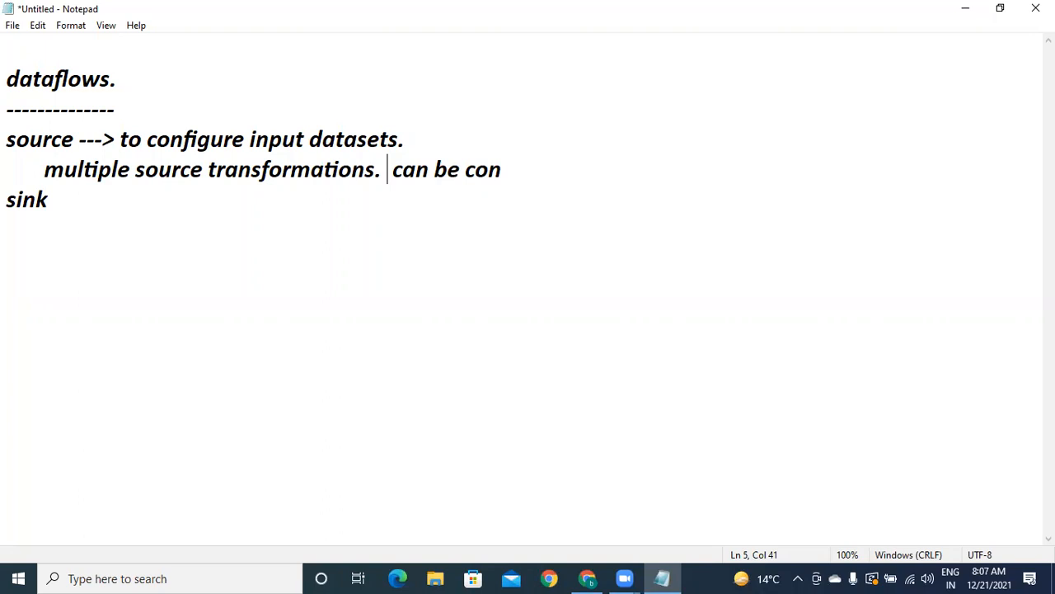
{"action": "left_click", "coordinate": [581, 168]}
{"action": "type", "text": "figured."}
Step: Add "--->" after sink and describe it on an indented line as "to configure output datasets.", followed by a new line
{"action": "key", "text": "Down"}
{"action": "type", "text": "--->"}
{"action": "key", "text": "Return"}
{"action": "type", "text": "to "}
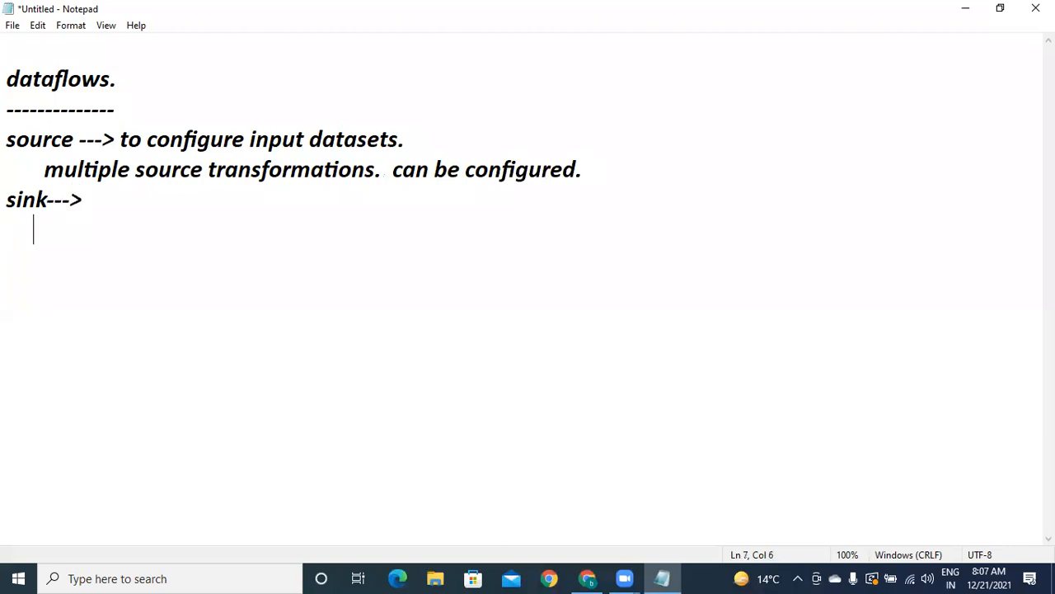
{"action": "type", "text": "confi"}
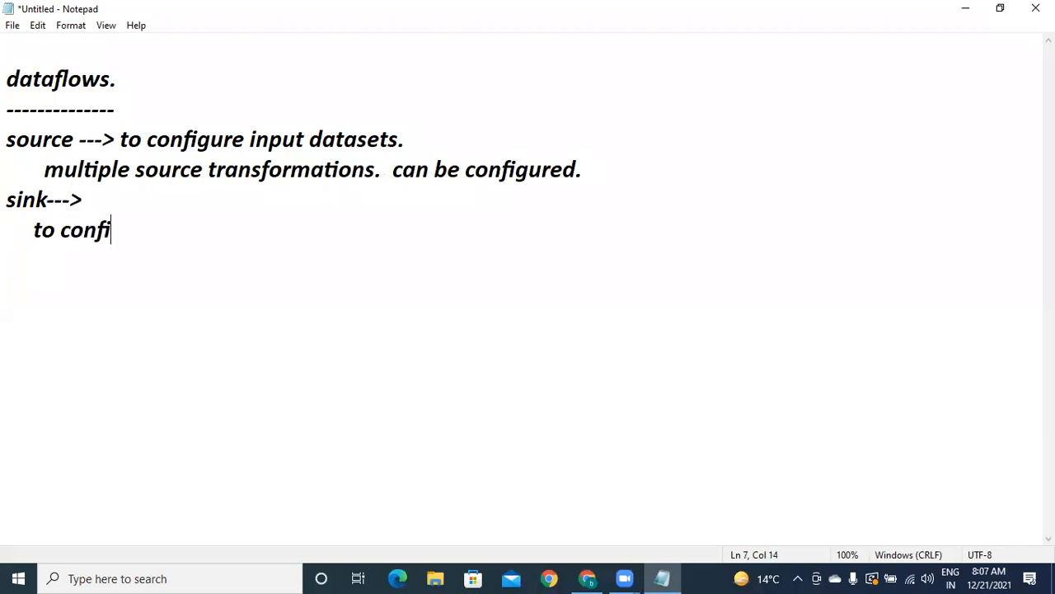
{"action": "key", "text": "BackSpace"}
{"action": "type", "text": "igure output de"}
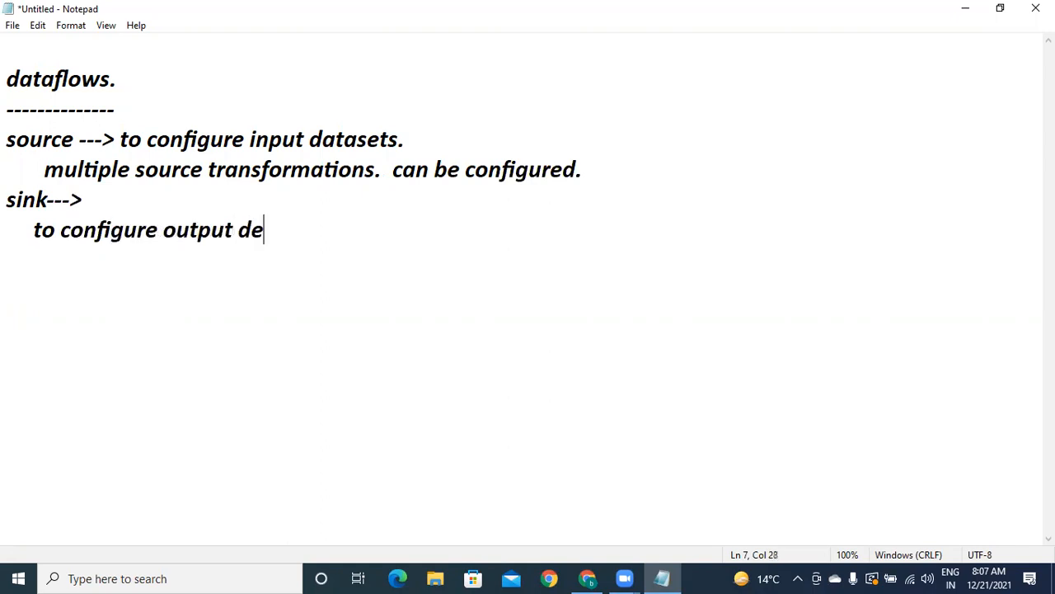
{"action": "key", "text": "BackSpace"}
{"action": "type", "text": "atasets."}
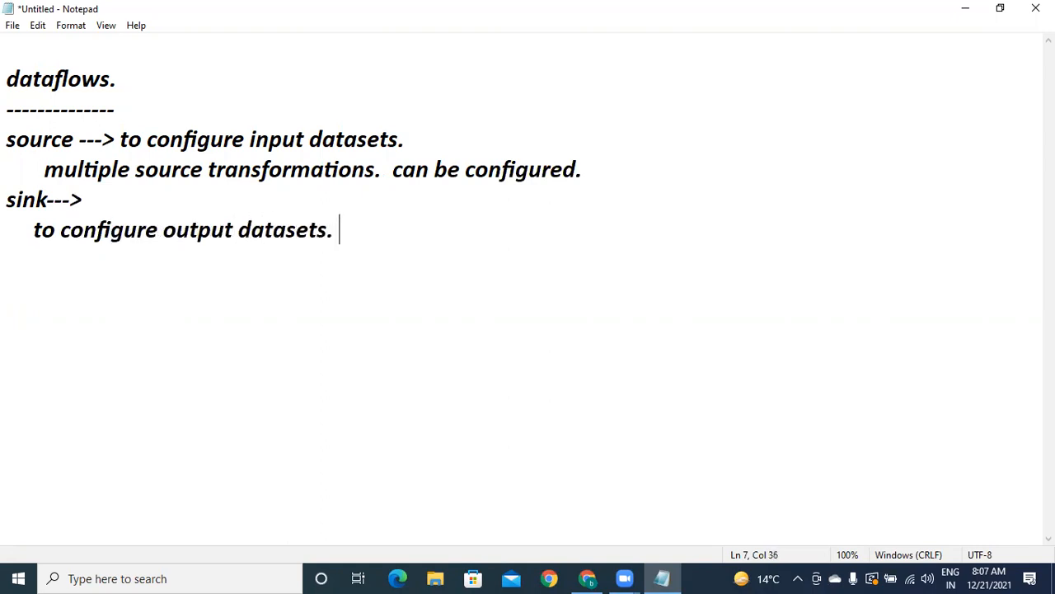
{"action": "key", "text": "Return"}
{"action": "type", "text": "--mul"}
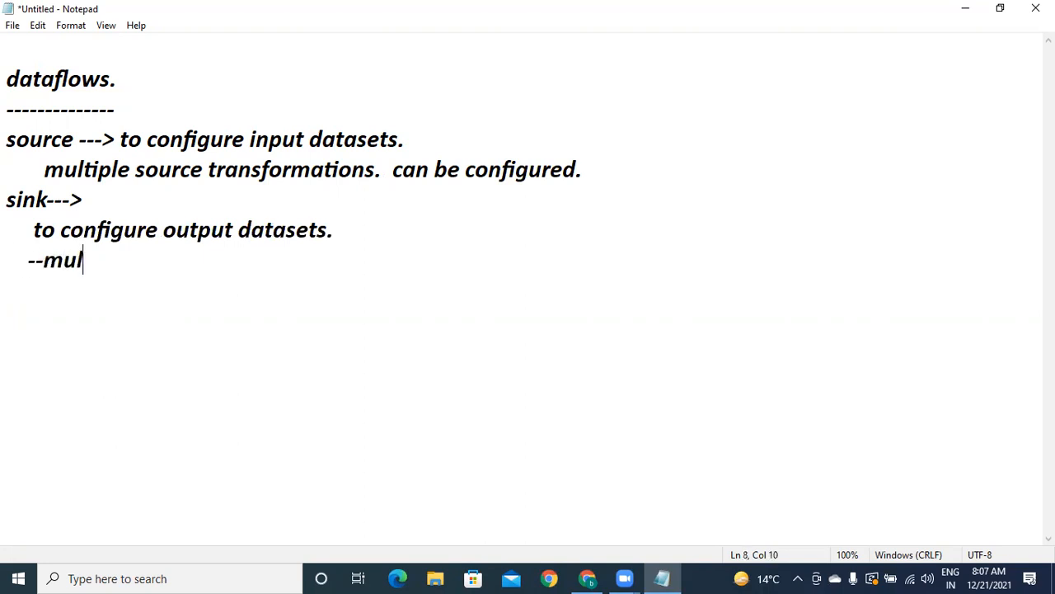
{"action": "type", "text": "tiple"}
{"action": "key", "text": "BackSpace"}
{"action": "key", "text": "BackSpace"}
{"action": "key", "text": "BackSpace"}
{"action": "key", "text": "BackSpace"}
{"action": "key", "text": "BackSpace"}
{"action": "key", "text": "BackSpace"}
{"action": "key", "text": "BackSpace"}
{"action": "key", "text": "BackSpace"}
{"action": "key", "text": "BackSpace"}
{"action": "key", "text": "BackSpace"}
{"action": "key", "text": "BackSpace"}
{"action": "key", "text": "BackSpace"}
{"action": "key", "text": "BackSpace"}
Step: Add a dashed separator line below the sink description
{"action": "type", "text": "-----------------"}
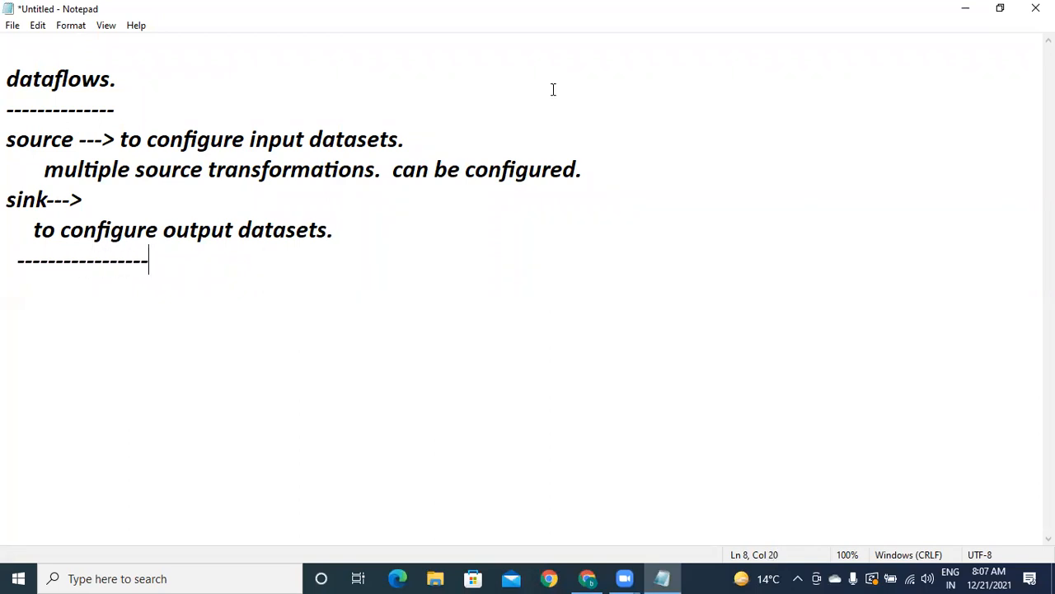
Step: Switch to the Azure portal in Chrome and launch Azure Data Factory Studio for the adfaselt factory in the dwhgrp resource group
{"action": "key", "text": "alt+Tab"}
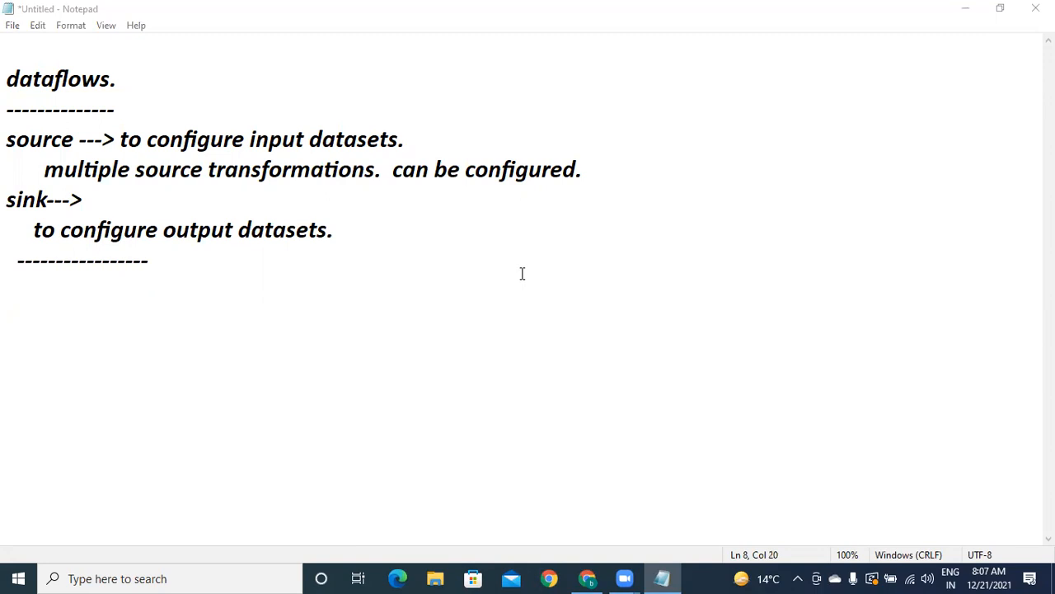
{"action": "left_click", "coordinate": [590, 577]}
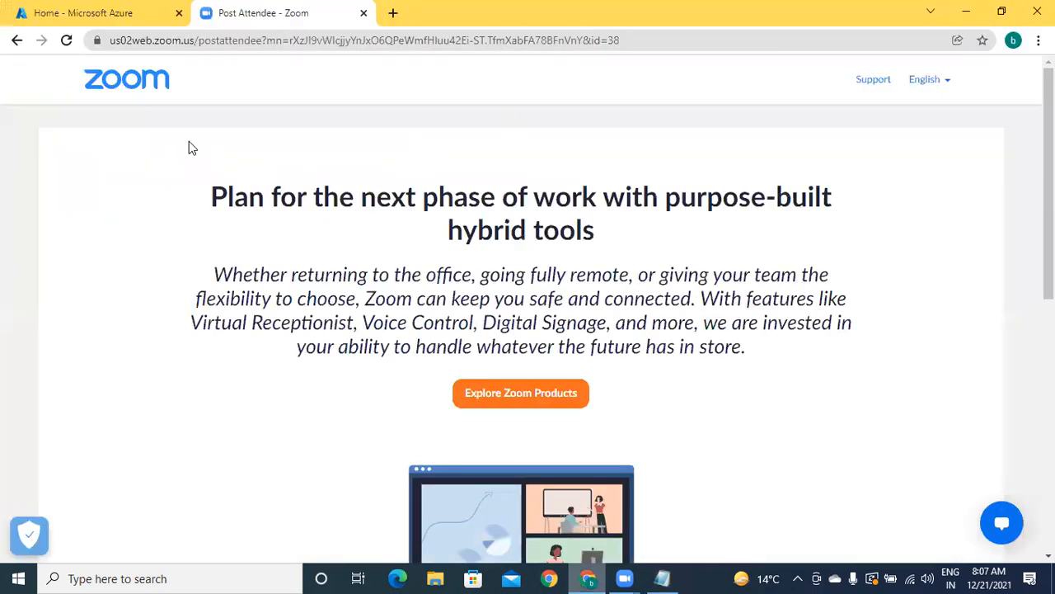
{"action": "left_click", "coordinate": [130, 12]}
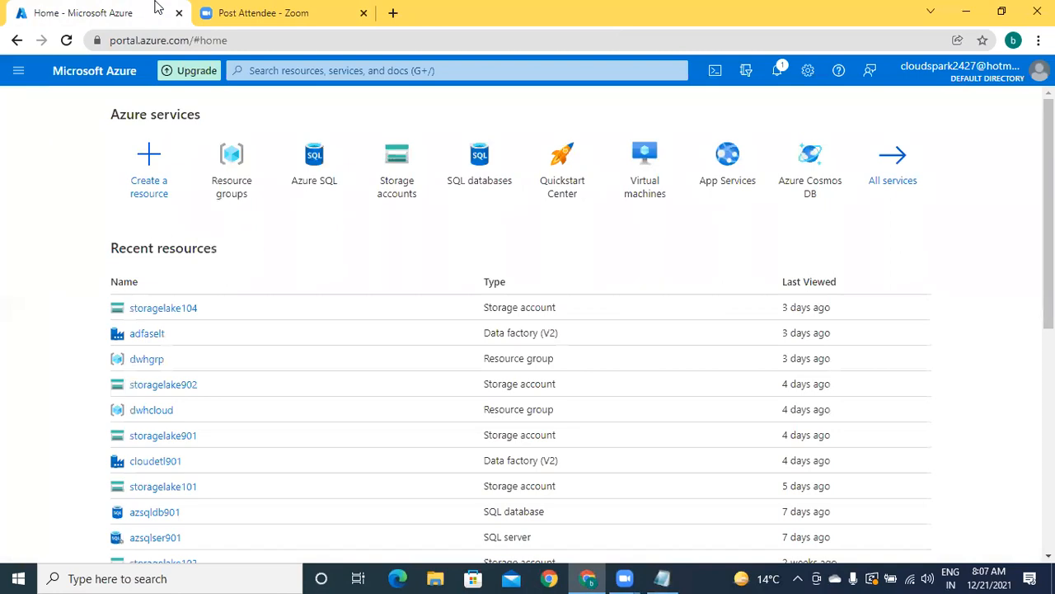
{"action": "left_click", "coordinate": [148, 361]}
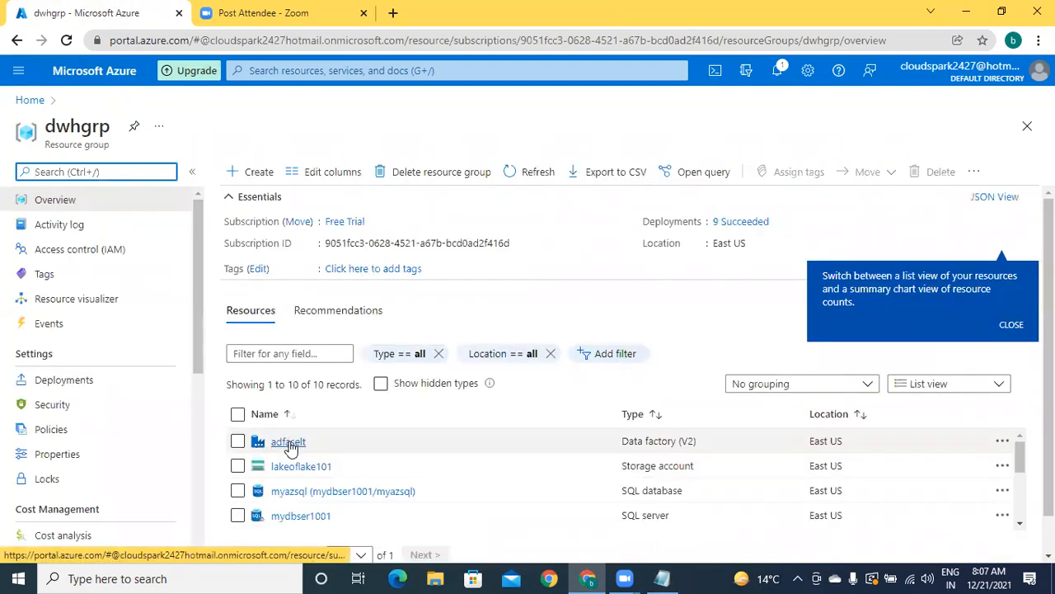
{"action": "left_click", "coordinate": [288, 442]}
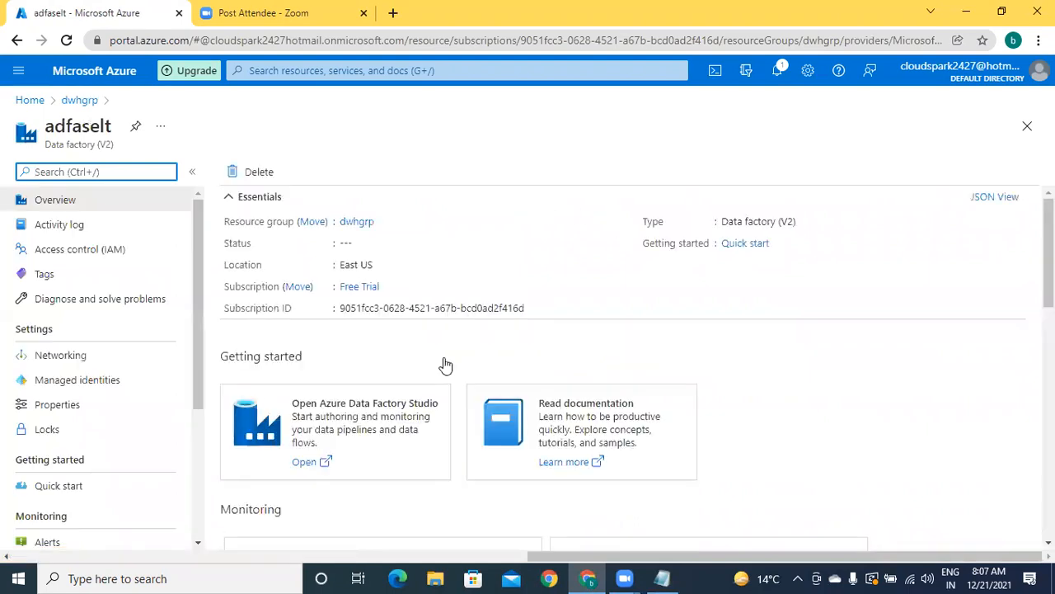
{"action": "left_click", "coordinate": [327, 425]}
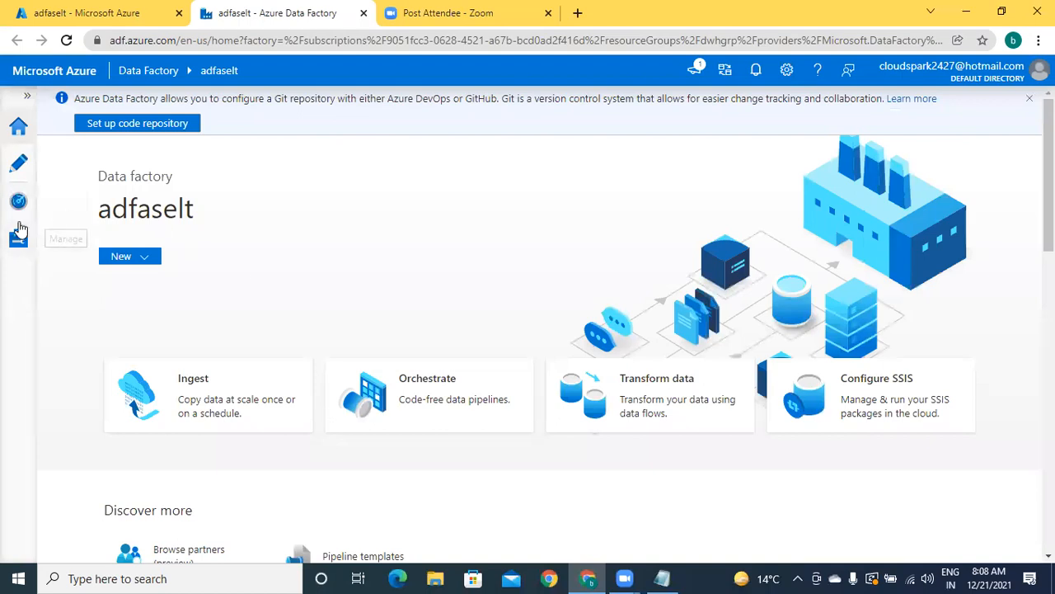
Step: Close the pop-up dialog and examine the data factory's linked services
{"action": "double_click", "coordinate": [580, 205]}
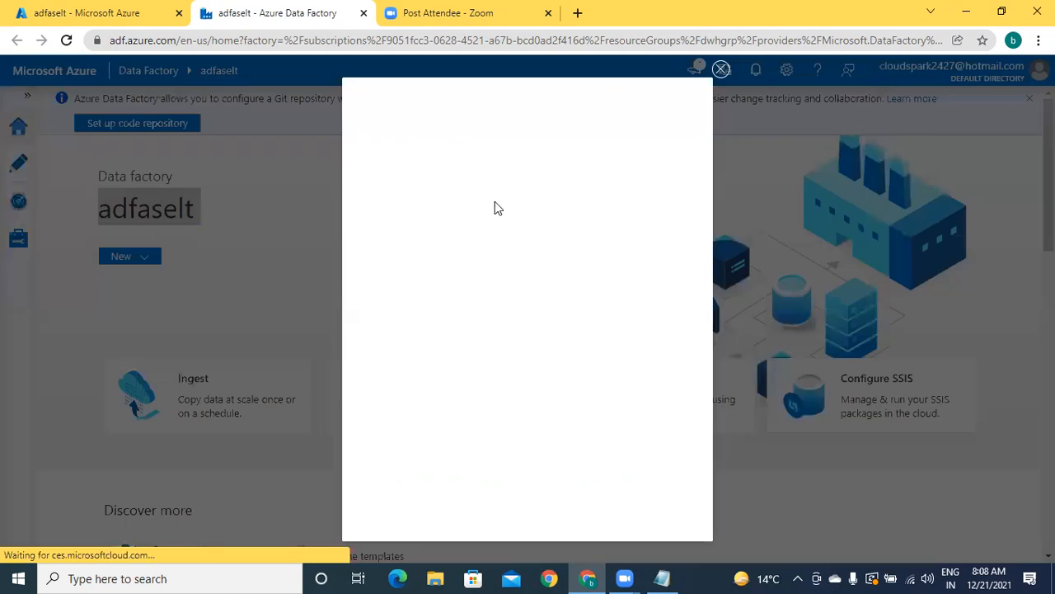
{"action": "left_click", "coordinate": [721, 71]}
{"action": "left_click", "coordinate": [508, 225]}
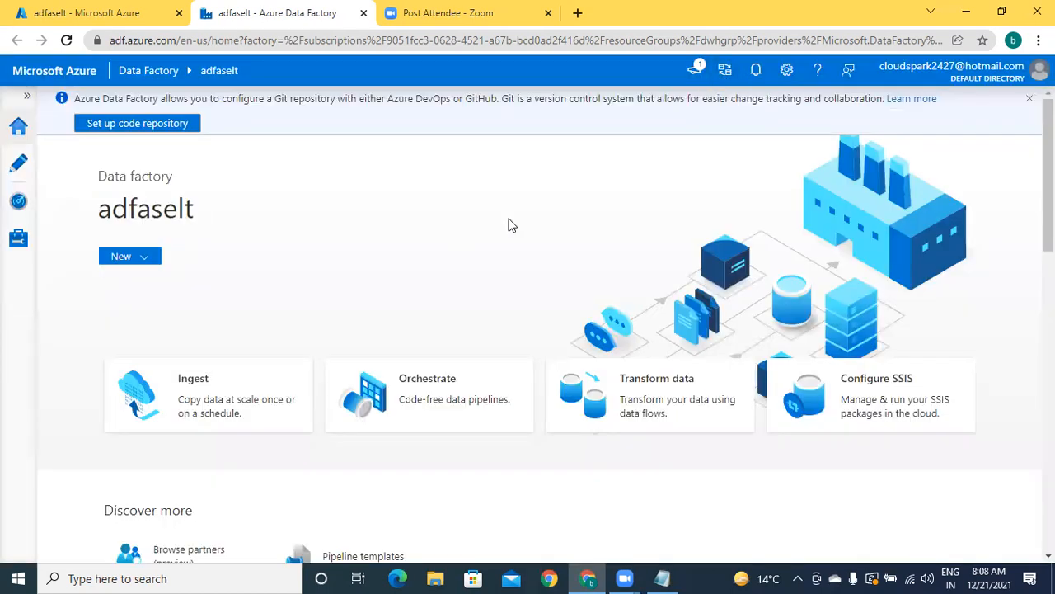
{"action": "left_click", "coordinate": [19, 240]}
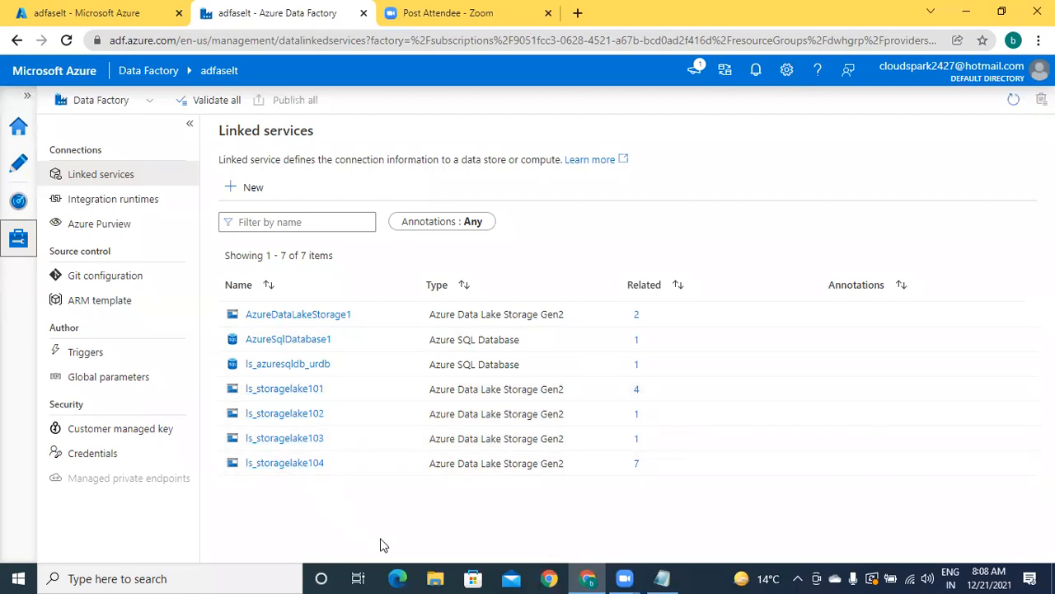
{"action": "left_click", "coordinate": [373, 506]}
Step: Open the ds_storagelake101_source_emp dataset for authoring and examine its linked service and file path
{"action": "left_click", "coordinate": [18, 169]}
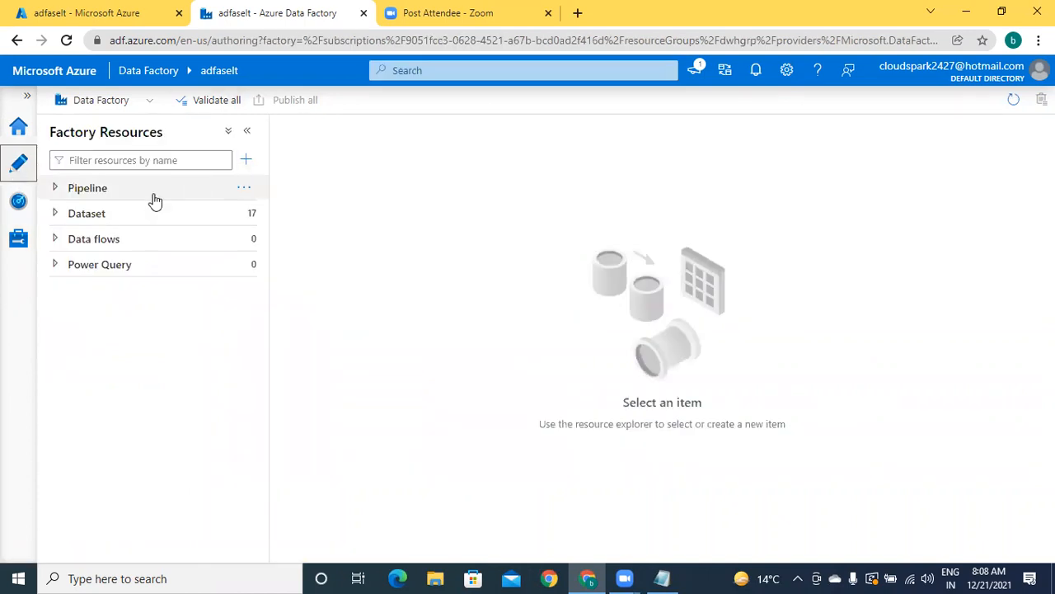
{"action": "left_click", "coordinate": [55, 214]}
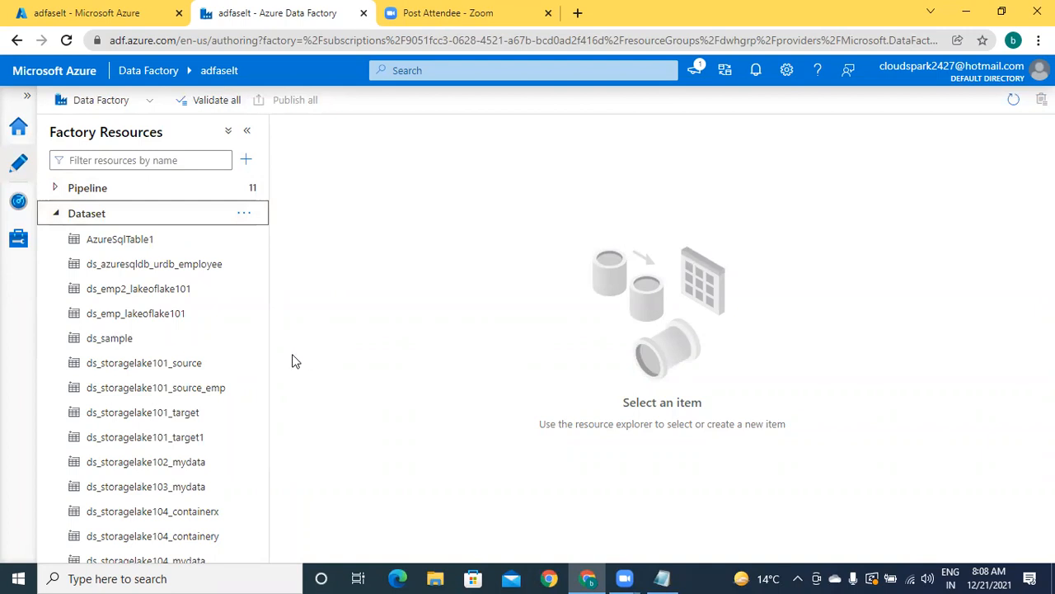
{"action": "left_click", "coordinate": [219, 390]}
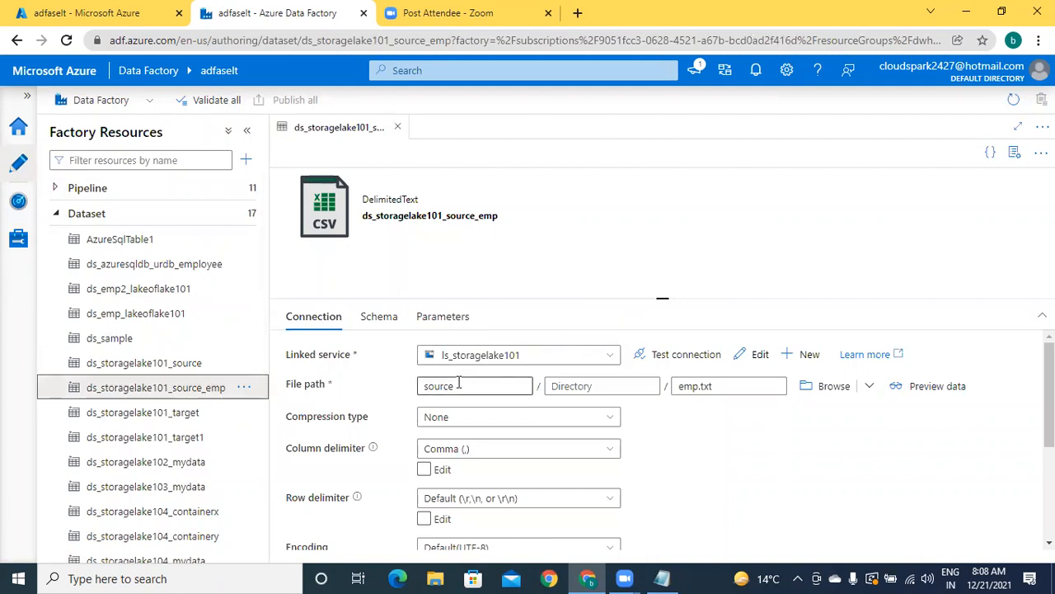
{"action": "left_click", "coordinate": [686, 386]}
Step: Look back at the source and sink notes in Notepad, and return to Azure Data Factory in Chrome
{"action": "left_click", "coordinate": [662, 578]}
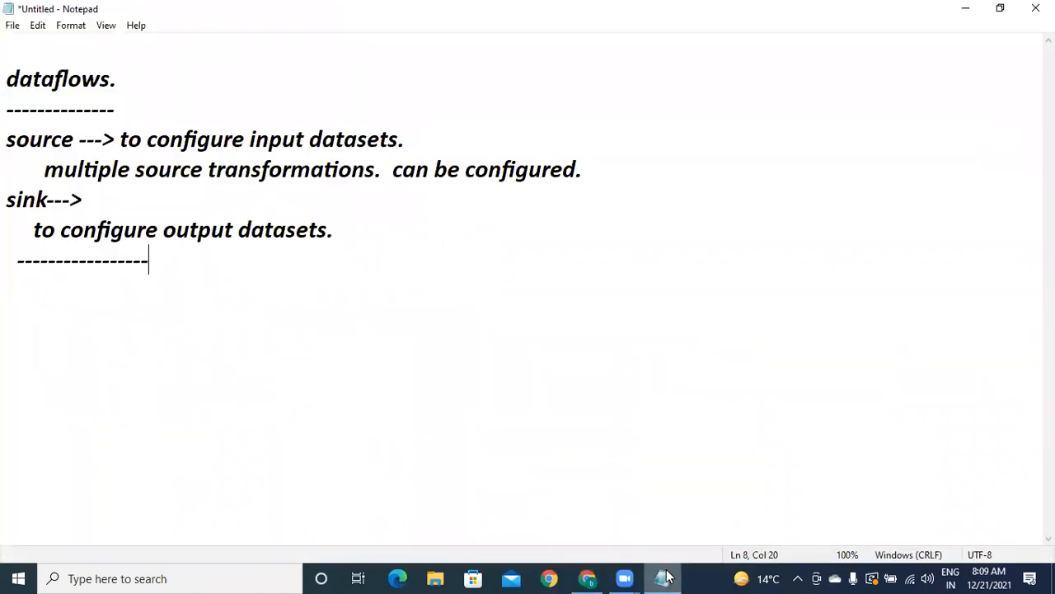
{"action": "left_click", "coordinate": [587, 578]}
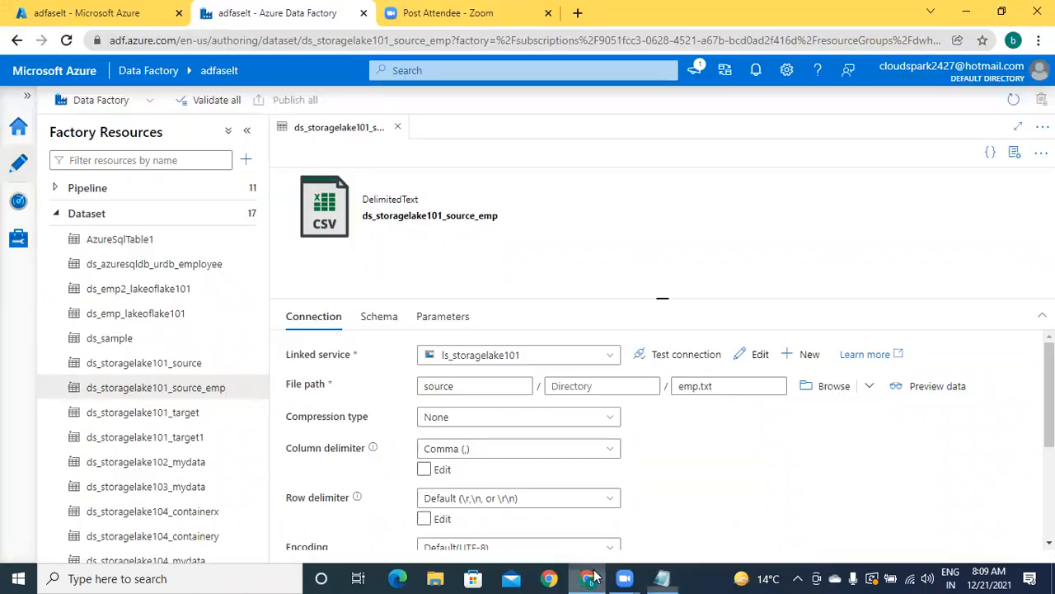
Step: In the Azure portal, go to the dwhgrp resource group and open the containers list of the storagelake104 storage account
{"action": "left_click", "coordinate": [123, 16]}
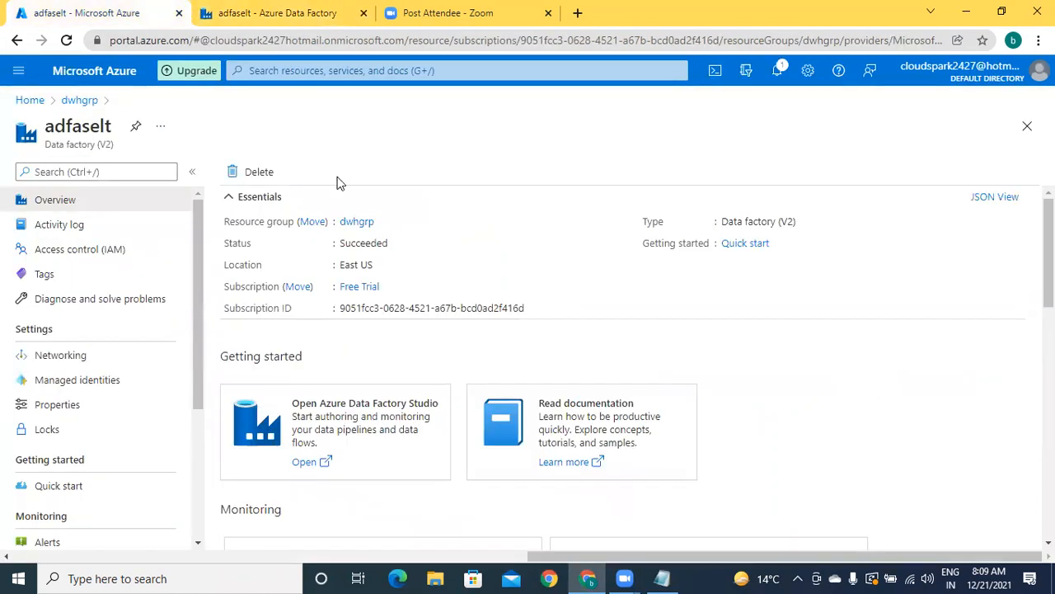
{"action": "left_click", "coordinate": [80, 101]}
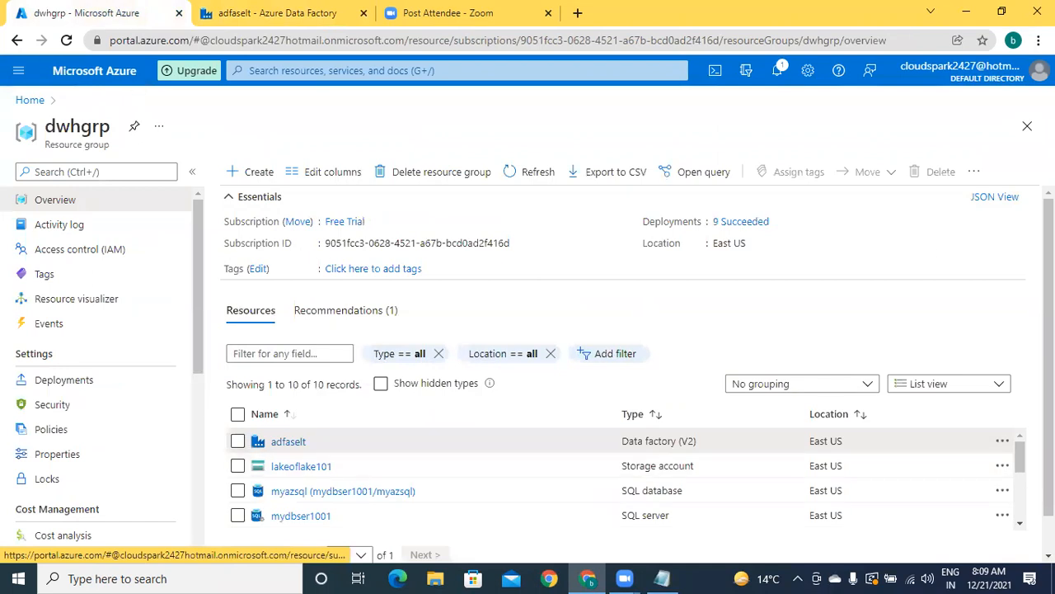
{"action": "scroll", "coordinate": [495, 495], "scroll_direction": "down", "scroll_amount": 2}
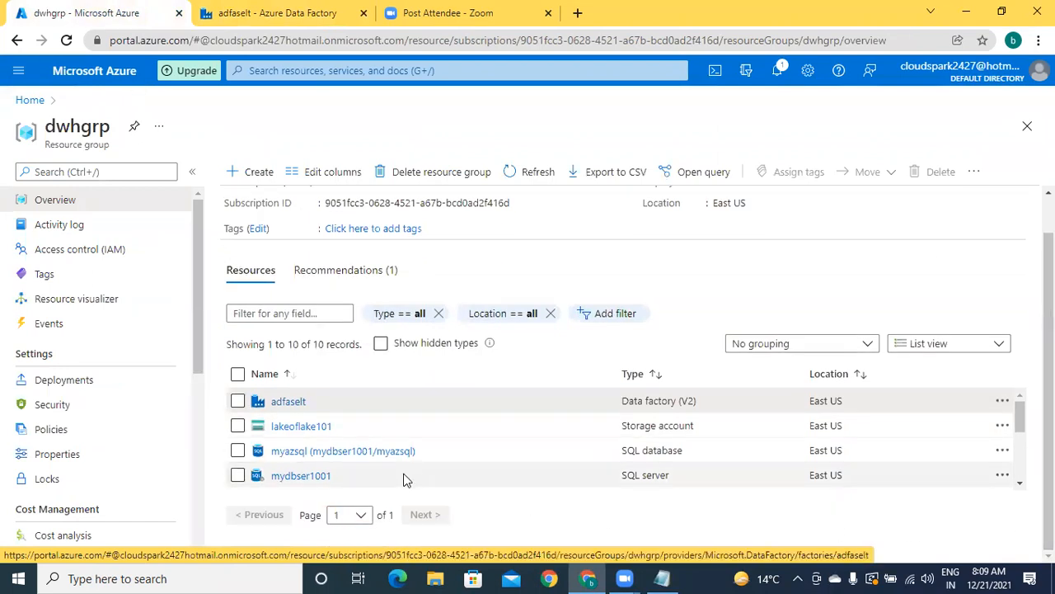
{"action": "left_click", "coordinate": [1020, 484]}
{"action": "left_click", "coordinate": [1020, 484]}
{"action": "left_click", "coordinate": [1020, 484]}
{"action": "left_click", "coordinate": [1020, 484]}
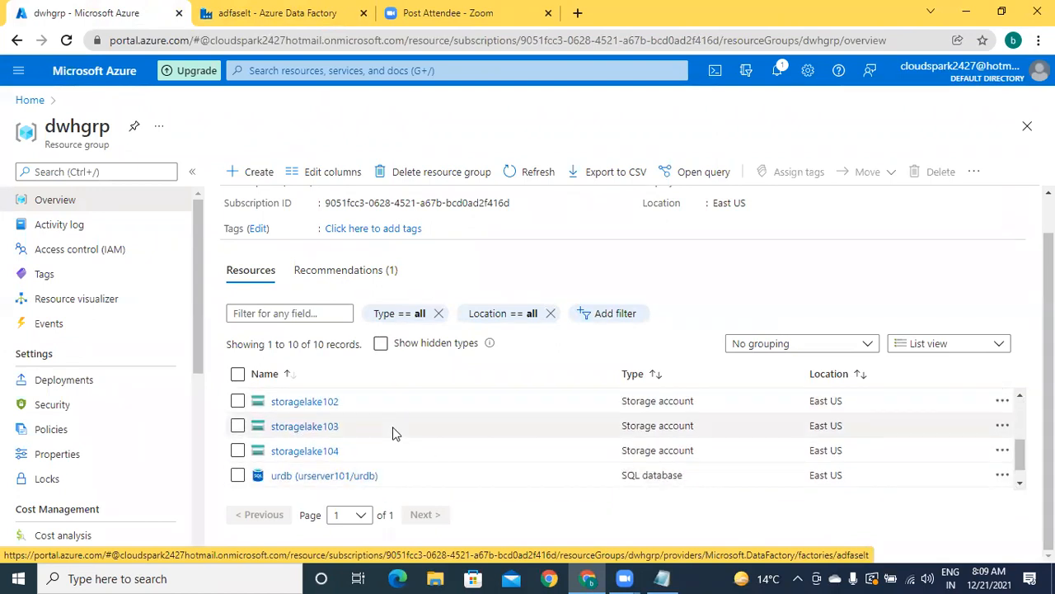
{"action": "mouse_move", "coordinate": [312, 460]}
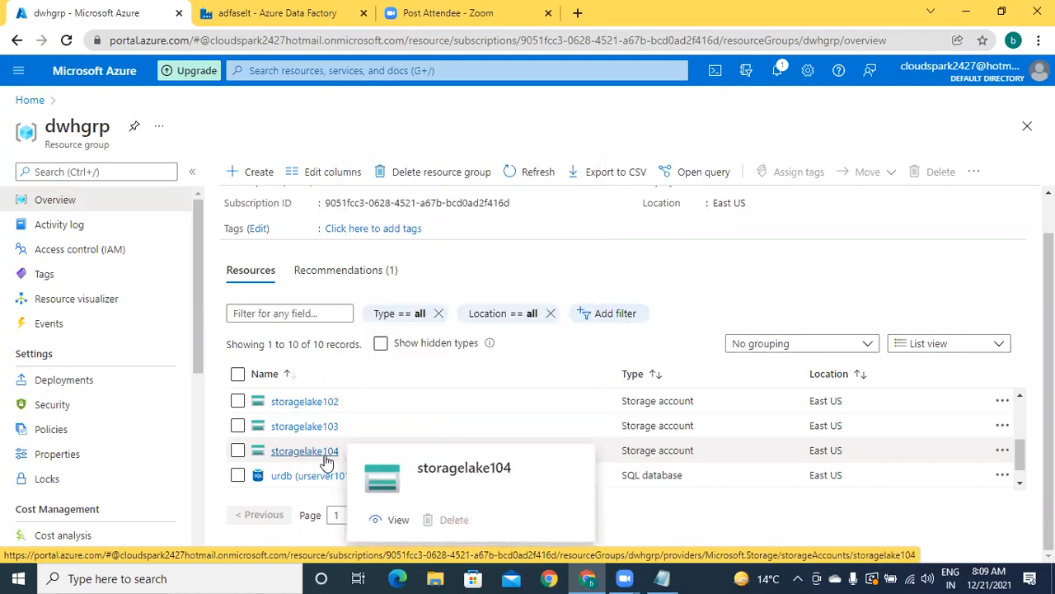
{"action": "left_click", "coordinate": [326, 460]}
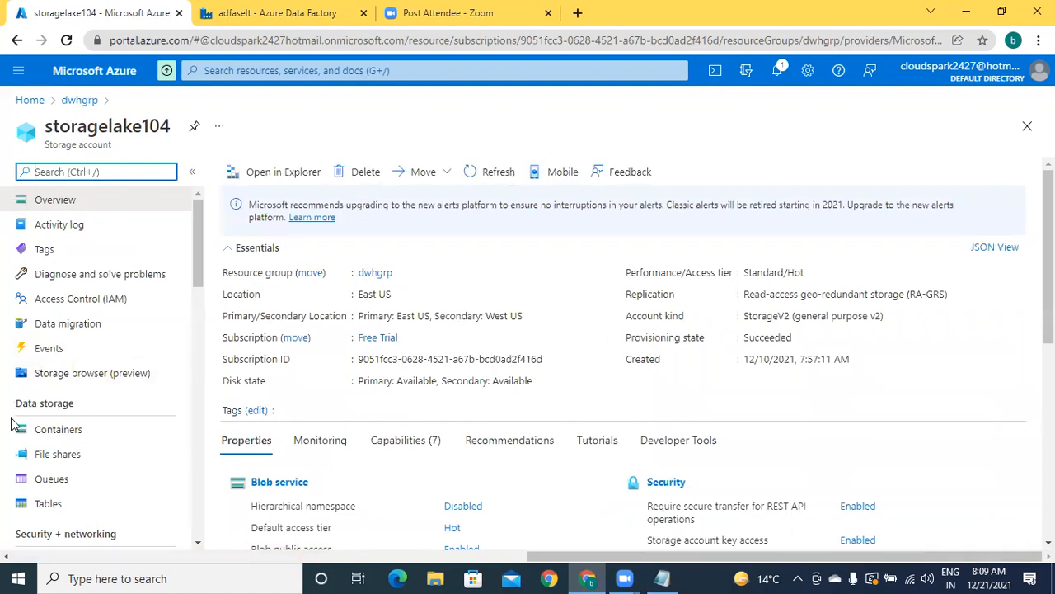
{"action": "left_click", "coordinate": [62, 433]}
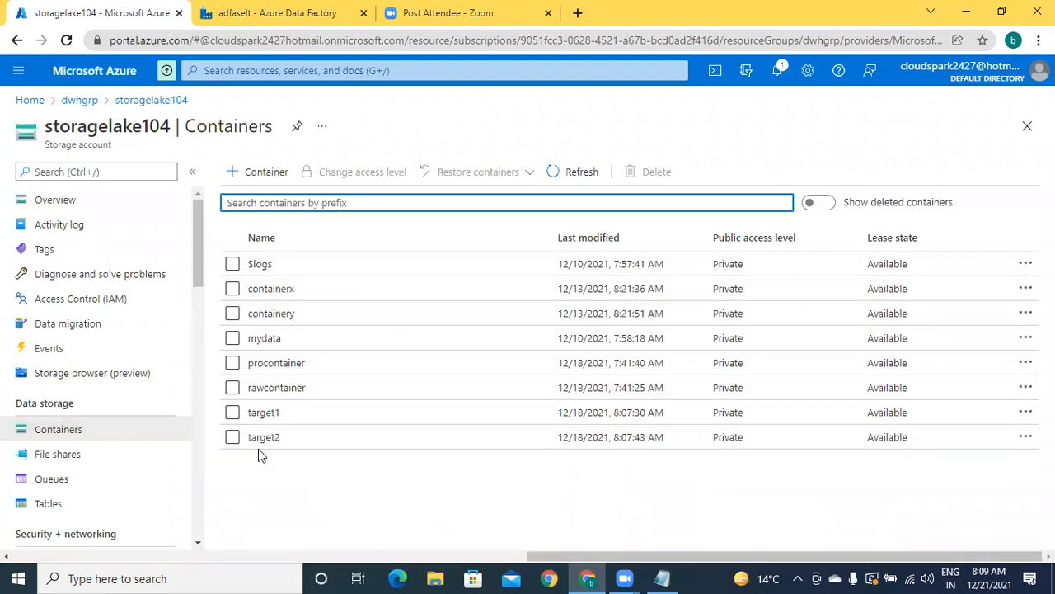
Step: Create a private container named sink104 in storagelake104 and open it
{"action": "left_click", "coordinate": [269, 180]}
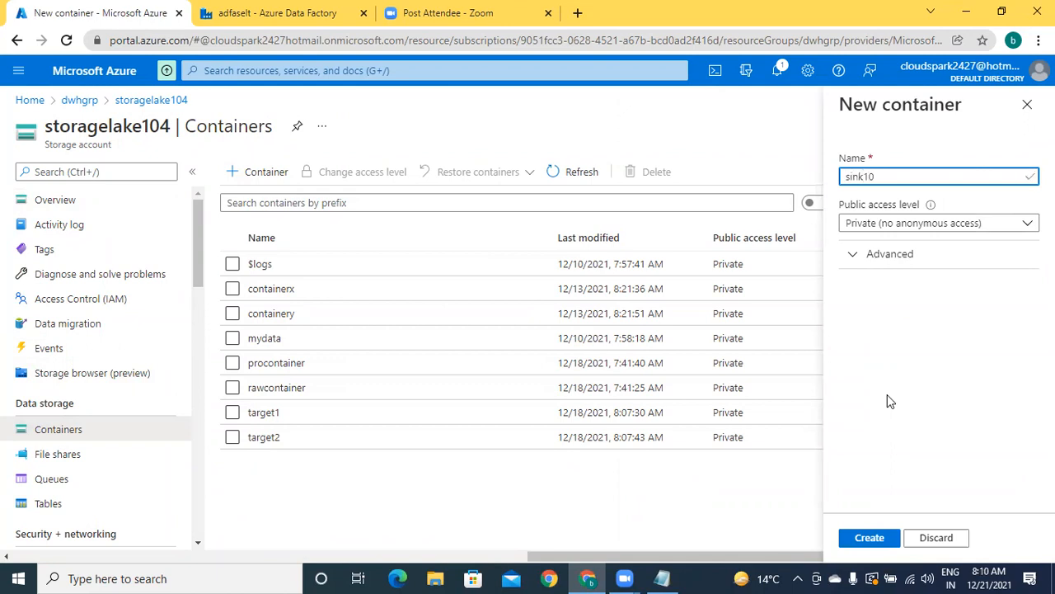
{"action": "left_click", "coordinate": [873, 540]}
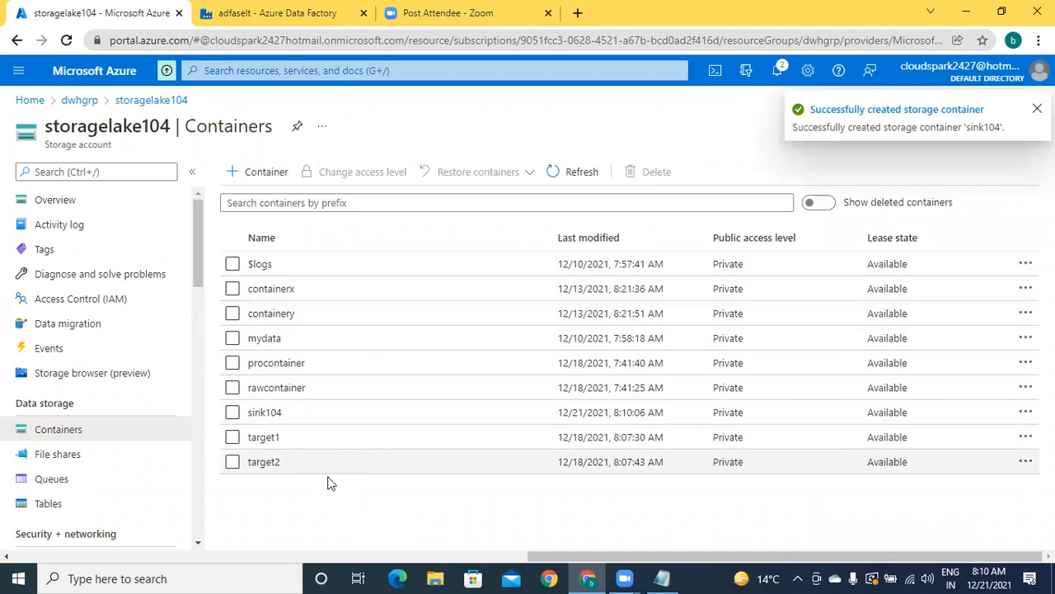
{"action": "left_click", "coordinate": [272, 415]}
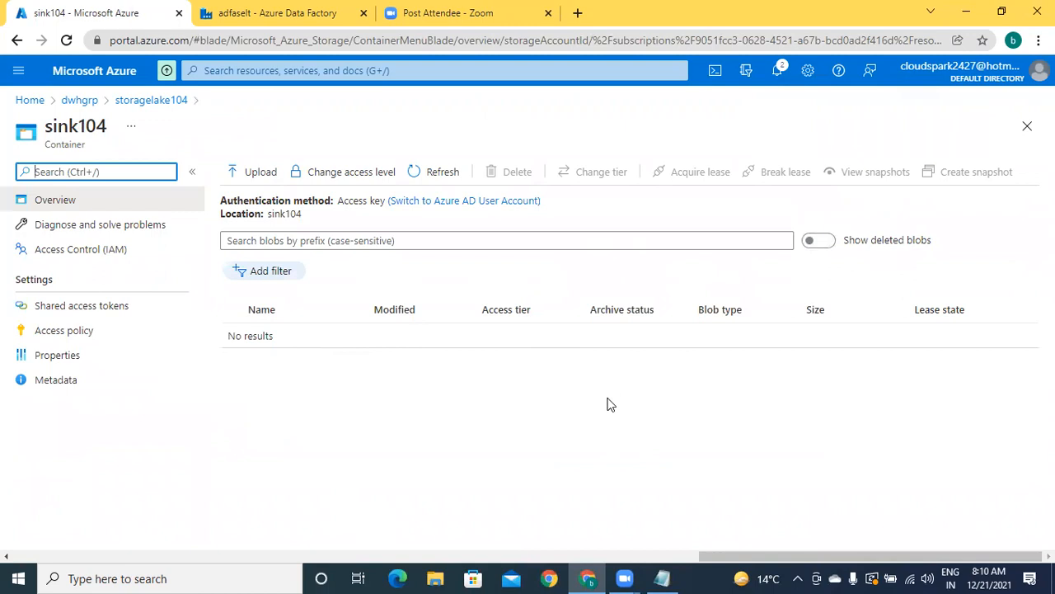
Step: Switch to Notepad and add the line "using dataflow activity in pipeline," below the source and sink notes
{"action": "left_click", "coordinate": [666, 577]}
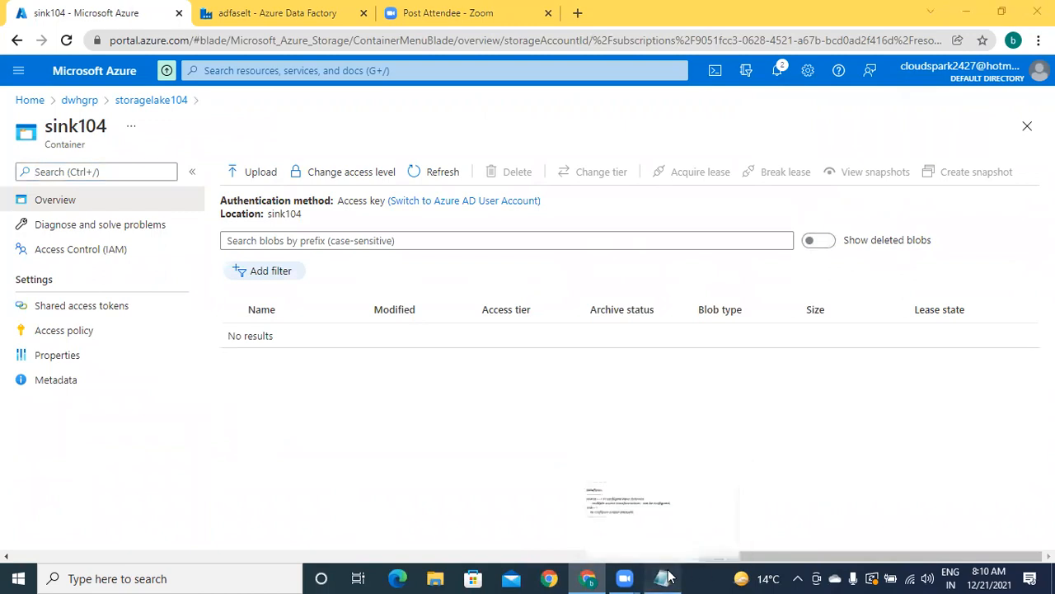
{"action": "key", "text": "Return"}
{"action": "key", "text": "Return"}
{"action": "type", "text": "using dat"}
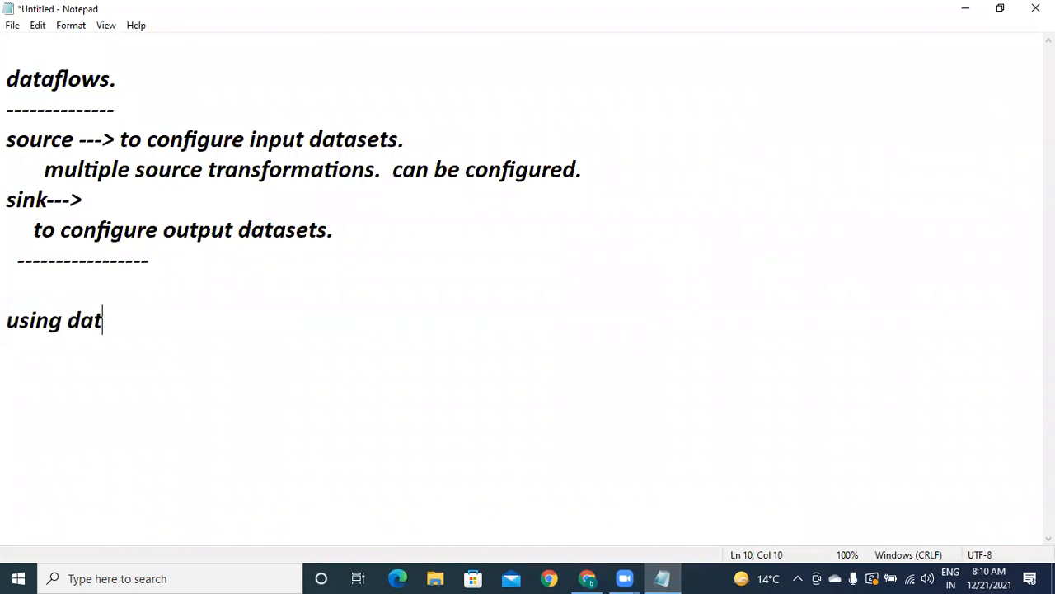
{"action": "type", "text": "aflow "}
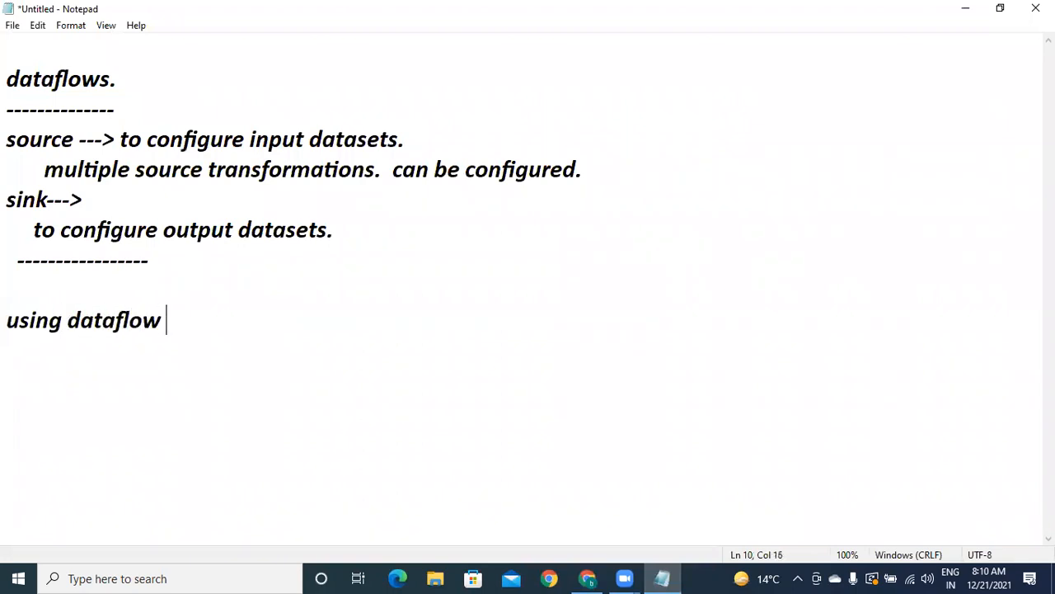
{"action": "type", "text": "activity in"}
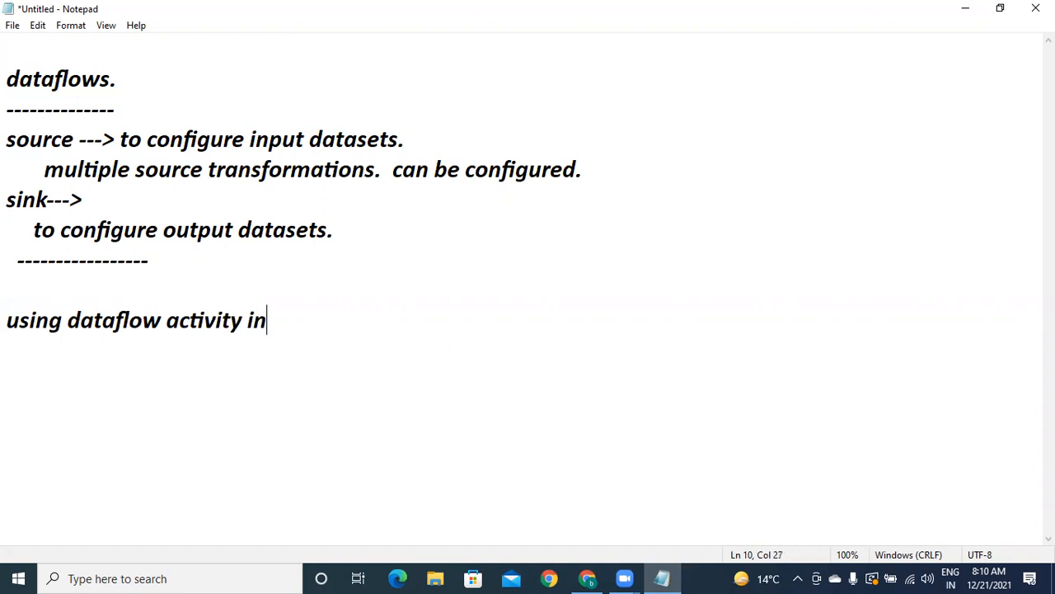
{"action": "type", "text": " pipeline,"}
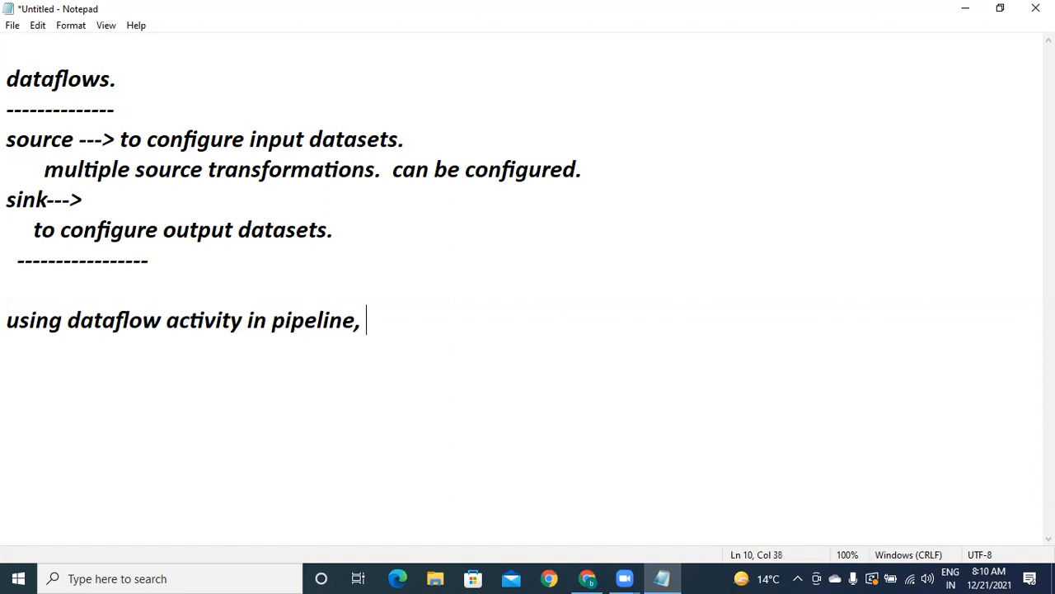
Step: Add the indented note line "1st transformation ---> source ---> ds_storagelake101_source_emp"
{"action": "key", "text": "Return"}
{"action": "type", "text": "1st trans"}
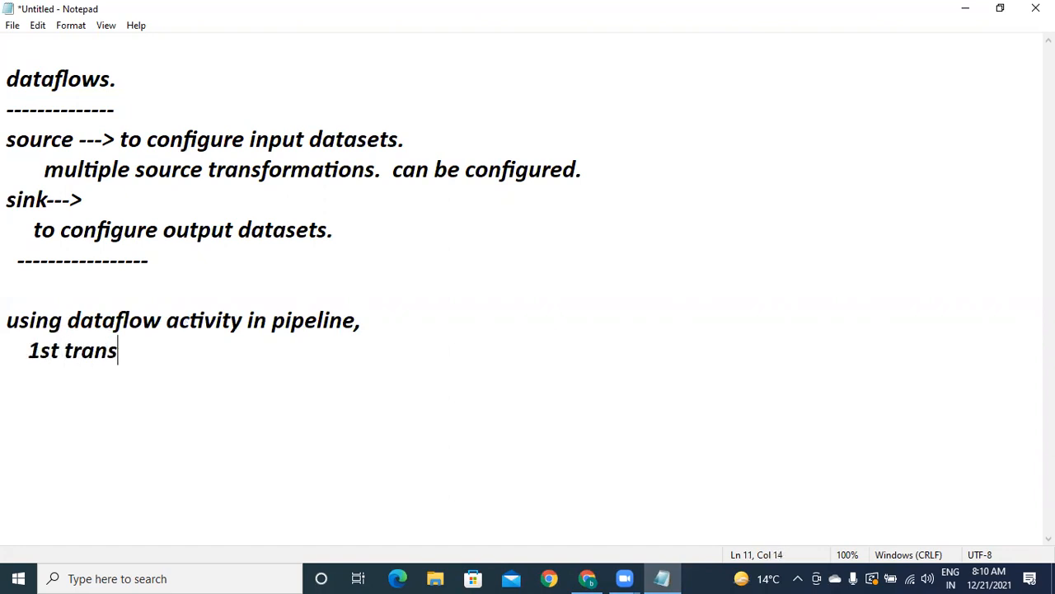
{"action": "type", "text": "formation ---> source  ---> ds_storagelake"}
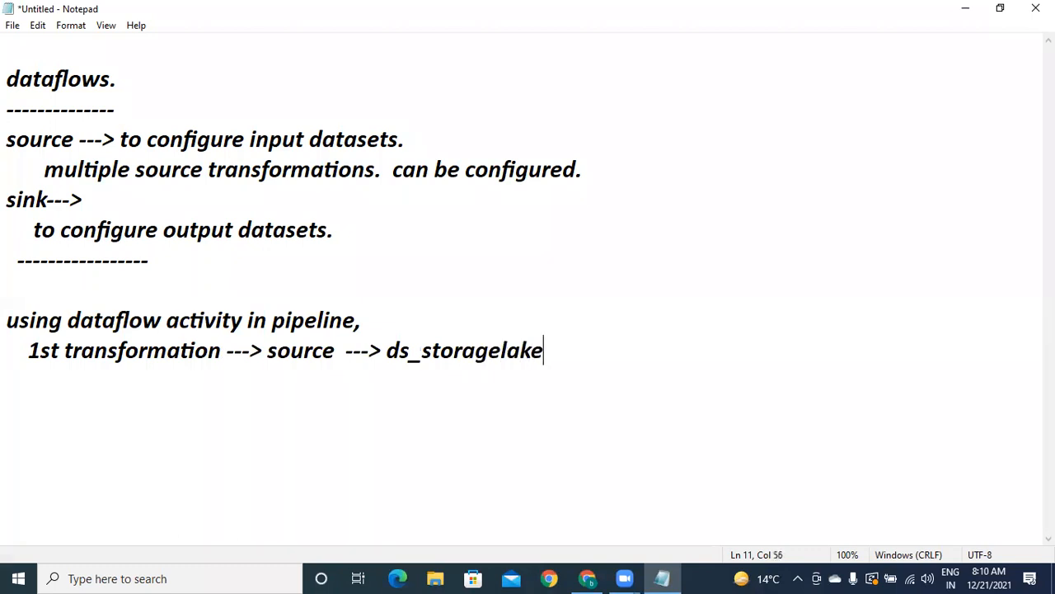
{"action": "type", "text": "101"}
{"action": "type", "text": "_emp"}
{"action": "key", "text": "BackSpace"}
{"action": "key", "text": "BackSpace"}
{"action": "key", "text": "BackSpace"}
{"action": "type", "text": "sou"}
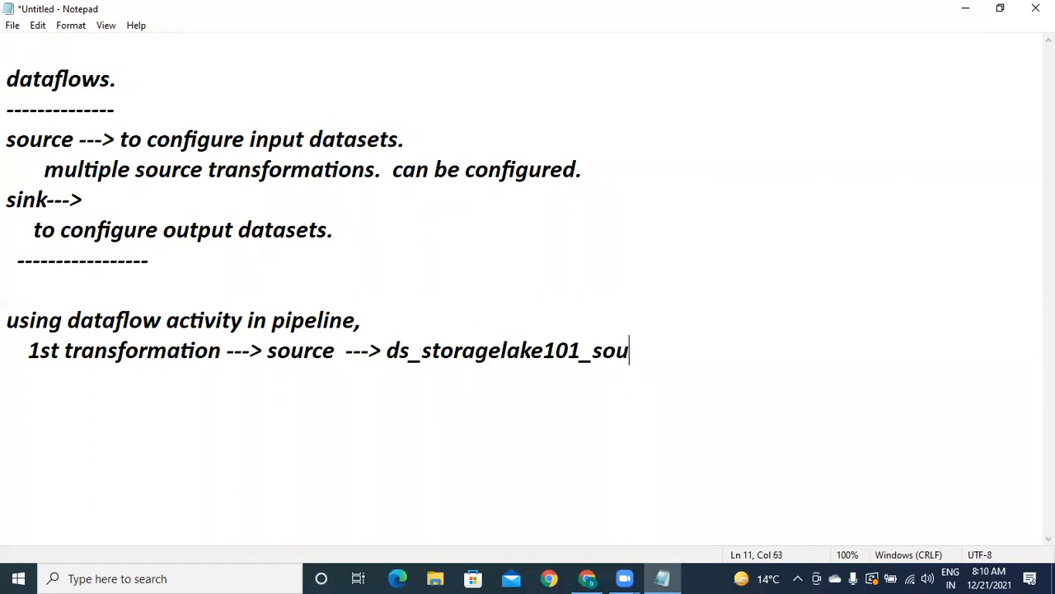
{"action": "type", "text": "rce_emp"}
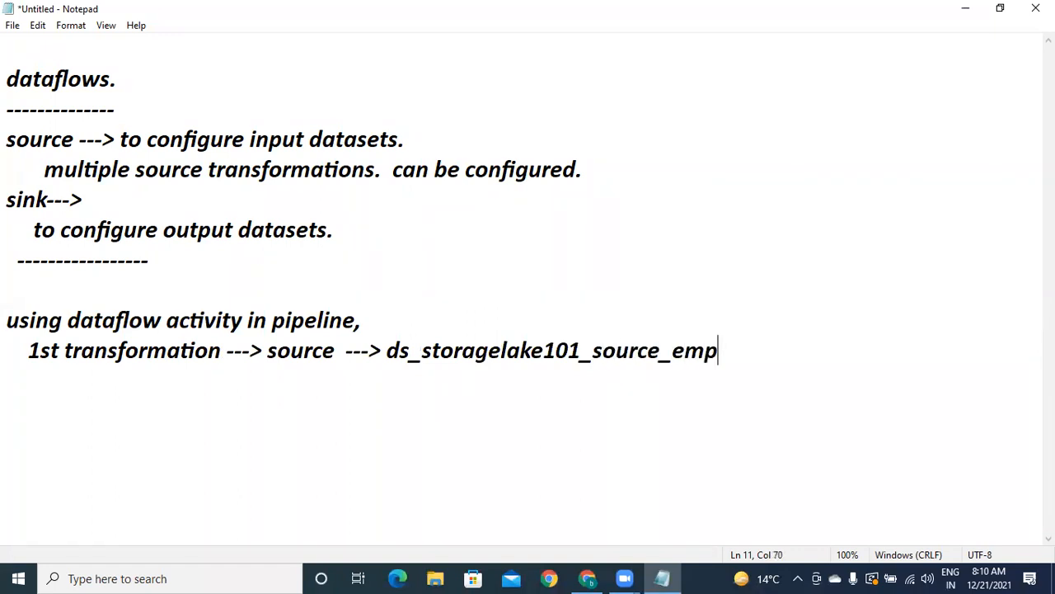
Step: Add the indented note line "2nd tranformation ---> sink ---> ds_storagelake104_sink104"
{"action": "key", "text": "Return"}
{"action": "type", "text": "2nd "}
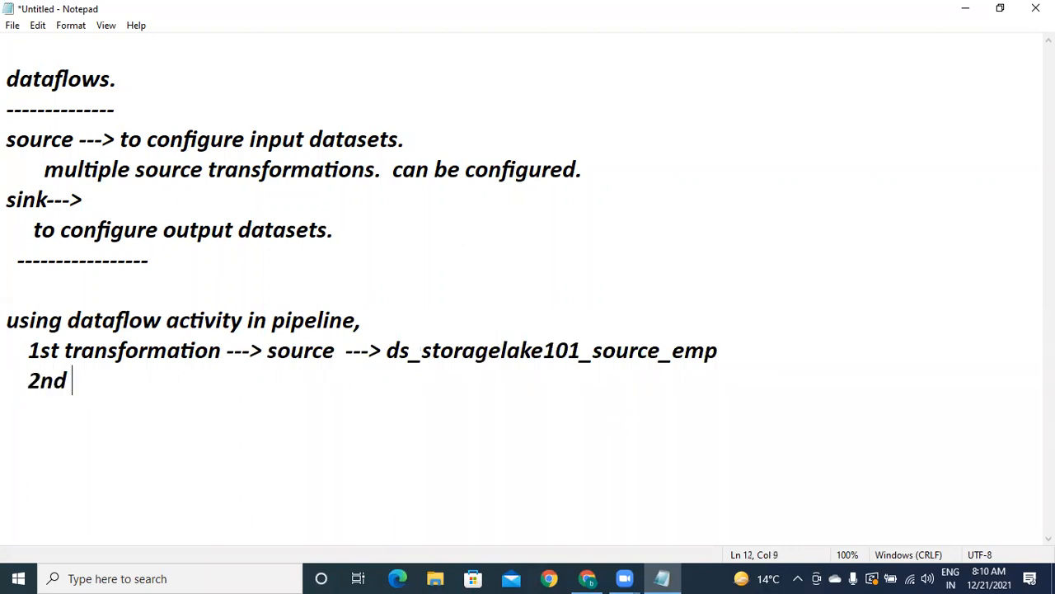
{"action": "type", "text": "tranformat"}
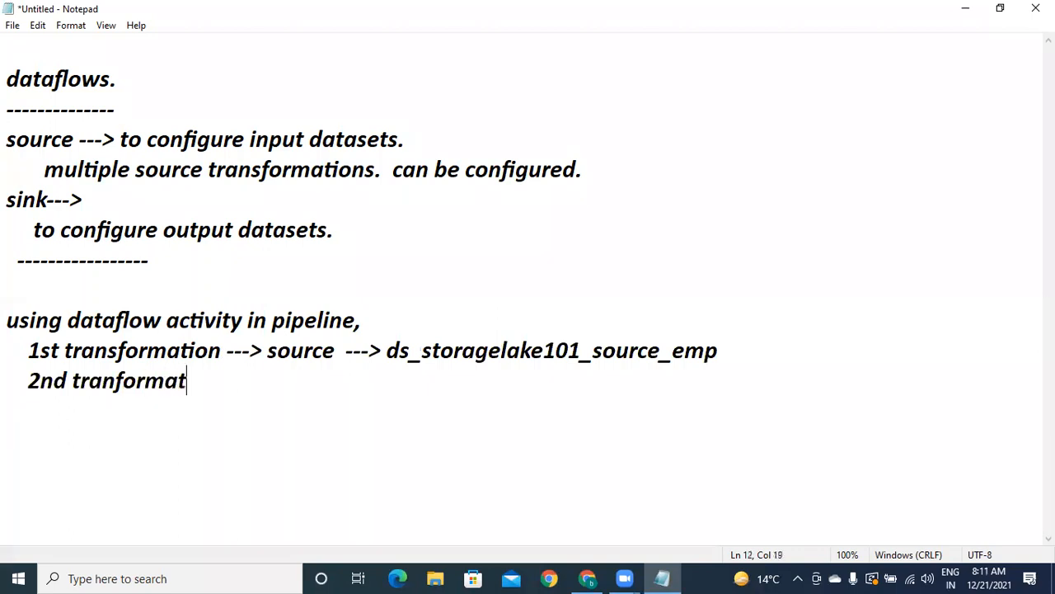
{"action": "type", "text": "ion ---"}
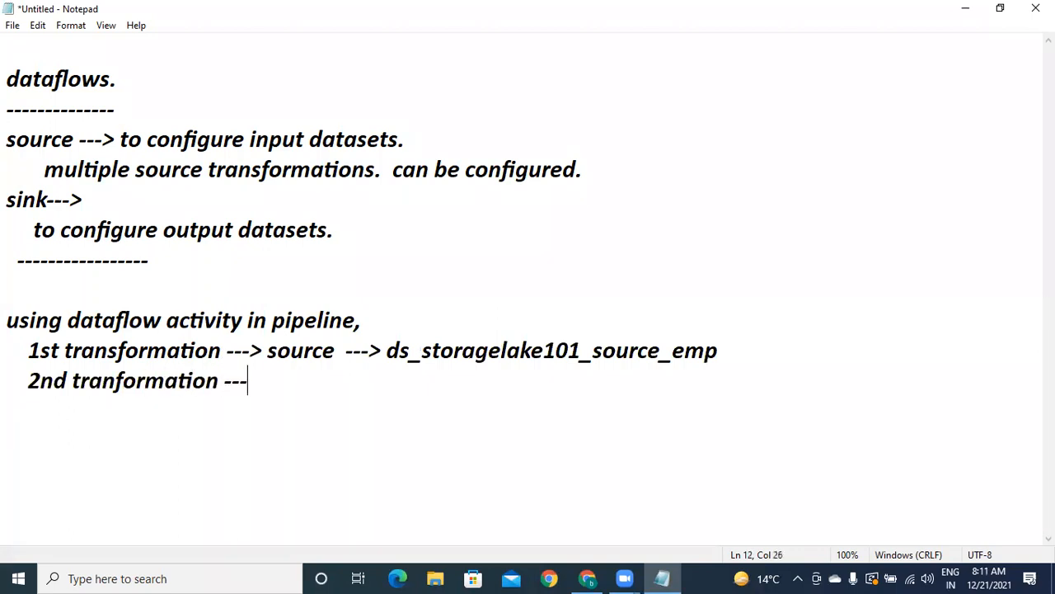
{"action": "type", "text": "> sink   "}
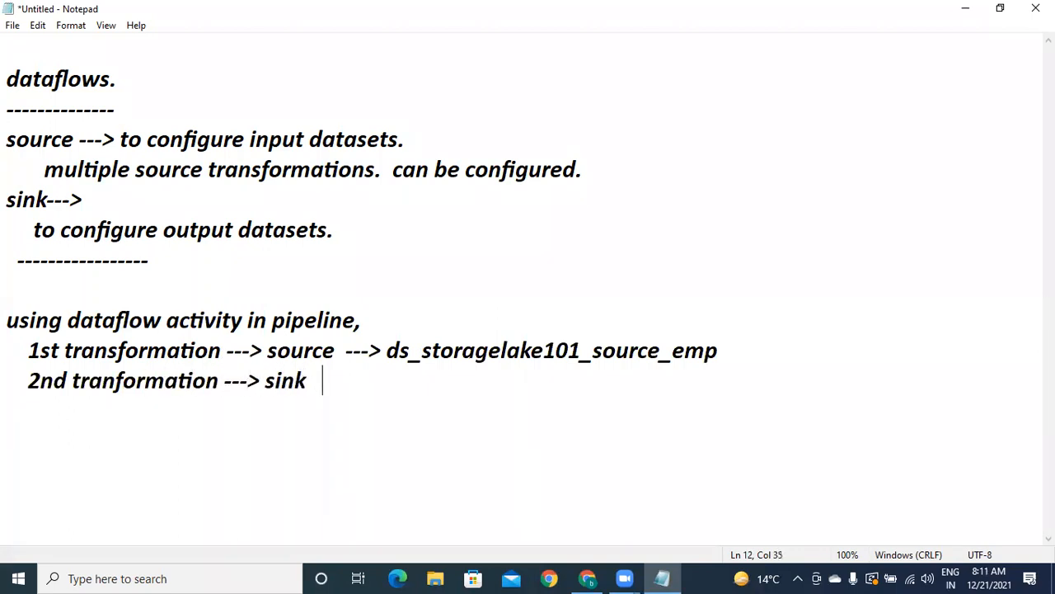
{"action": "type", "text": "---> "}
{"action": "type", "text": "ds_"}
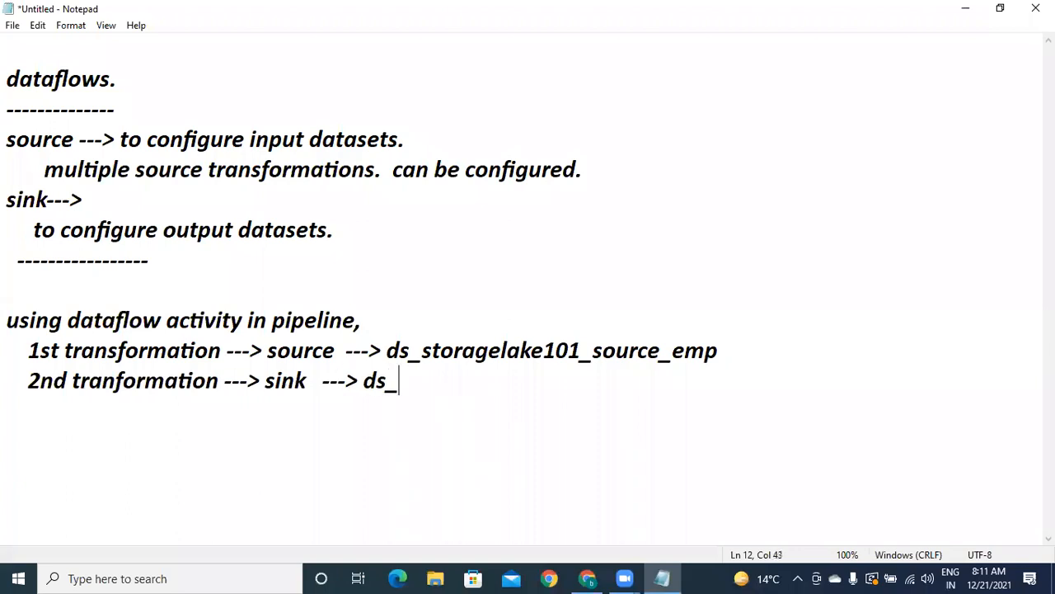
{"action": "type", "text": "storagelake"}
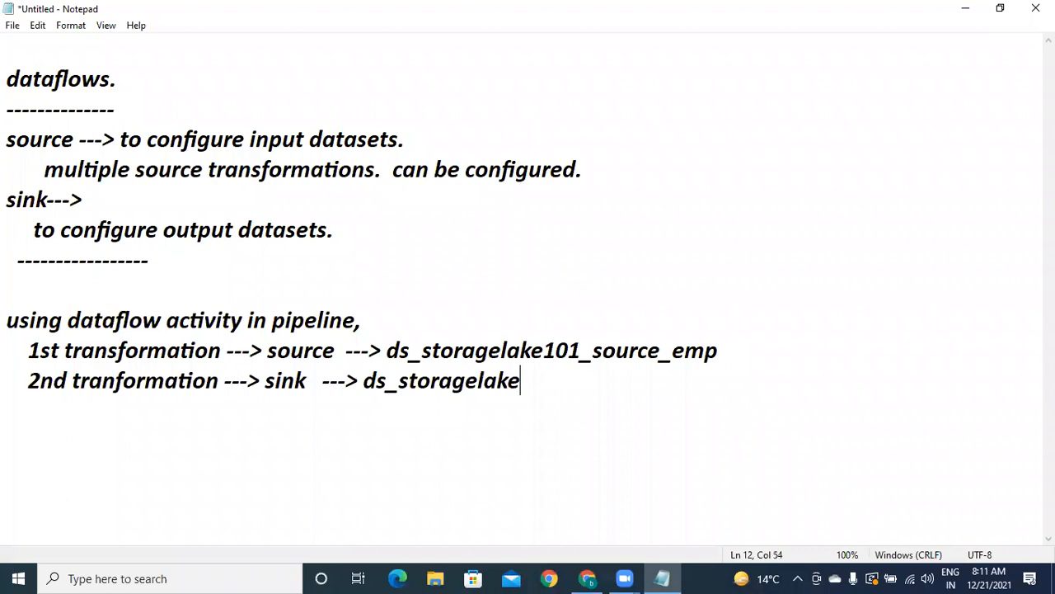
{"action": "type", "text": "104_sink104"}
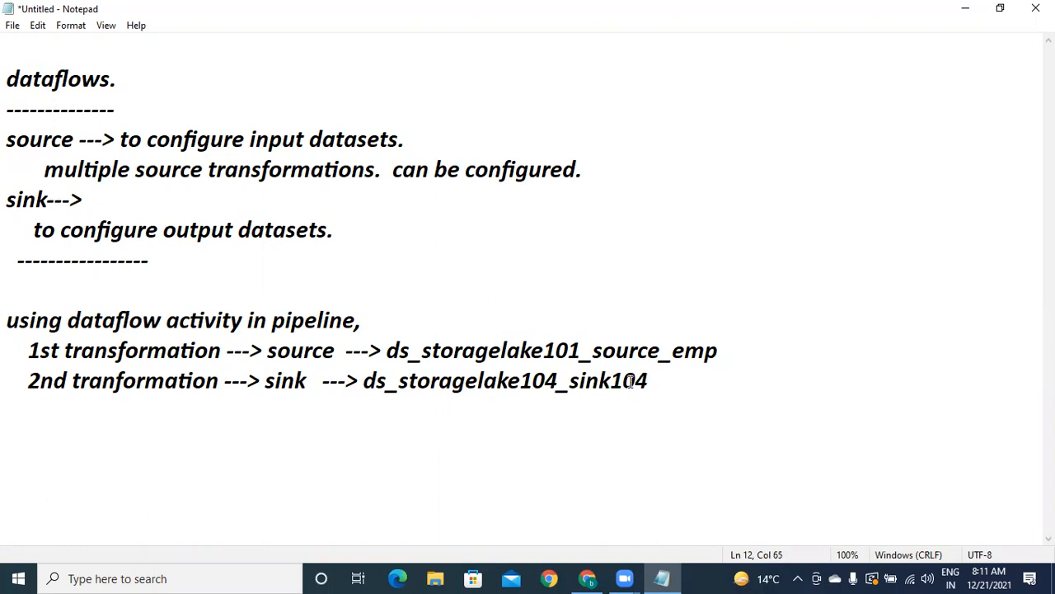
Step: Add a dashed separator line below the sink note and highlight the source and sink dataset names
{"action": "left_click_drag", "start_coordinate": [671, 349], "coordinate": [716, 348]}
{"action": "left_click_drag", "start_coordinate": [570, 383], "coordinate": [648, 385]}
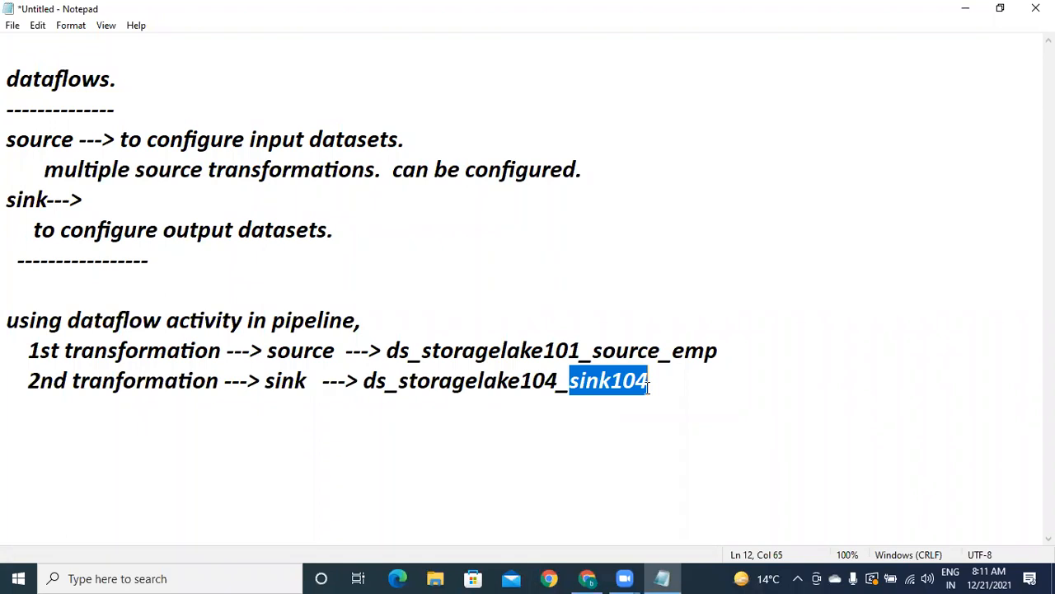
{"action": "left_click", "coordinate": [689, 380]}
{"action": "key", "text": "Return"}
{"action": "type", "text": "-----------------"}
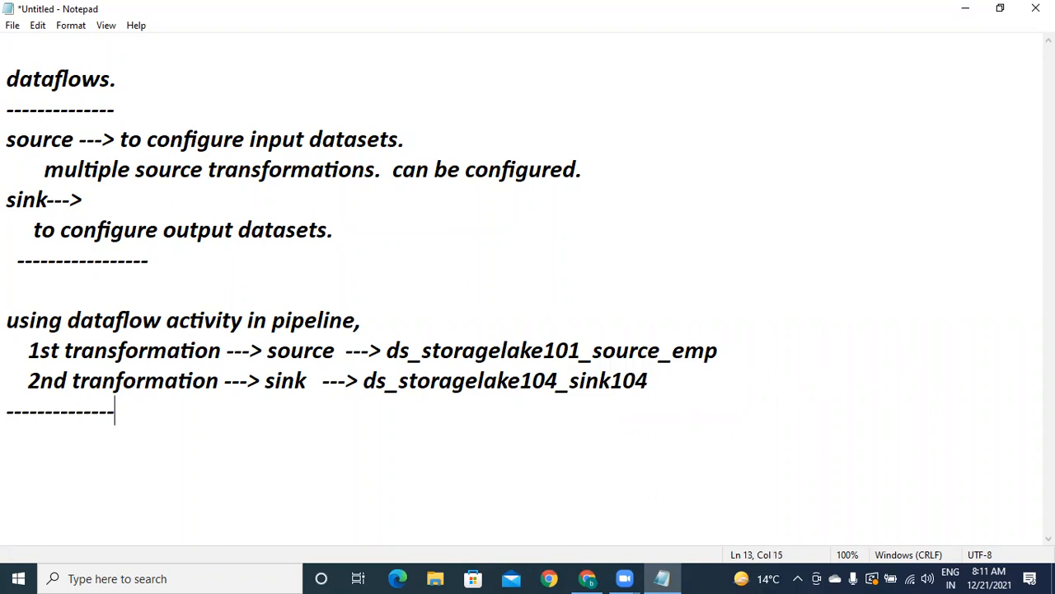
{"action": "type", "text": "----------"}
{"action": "left_click_drag", "start_coordinate": [384, 357], "coordinate": [741, 350]}
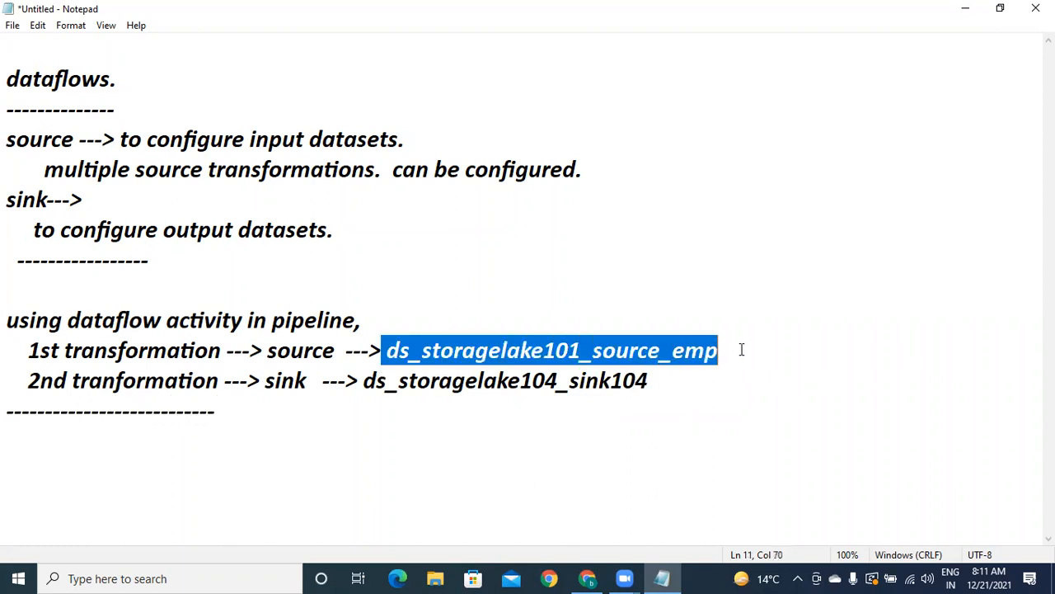
{"action": "left_click_drag", "start_coordinate": [386, 373], "coordinate": [750, 377]}
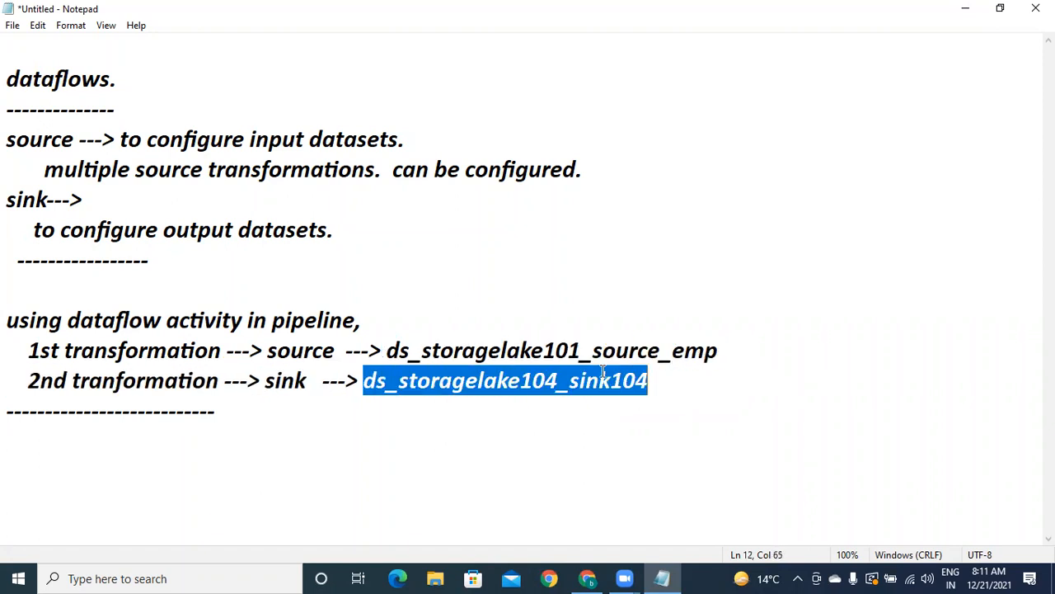
Step: Switch to the Azure Data Factory page in Chrome and start creating a new dataset
{"action": "left_click", "coordinate": [587, 578]}
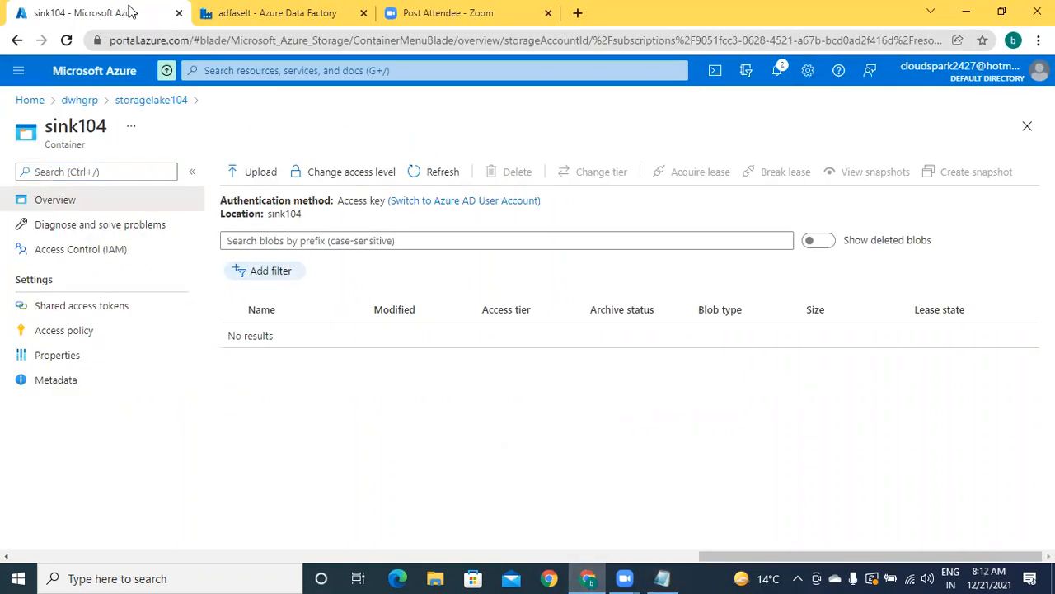
{"action": "left_click", "coordinate": [186, 10]}
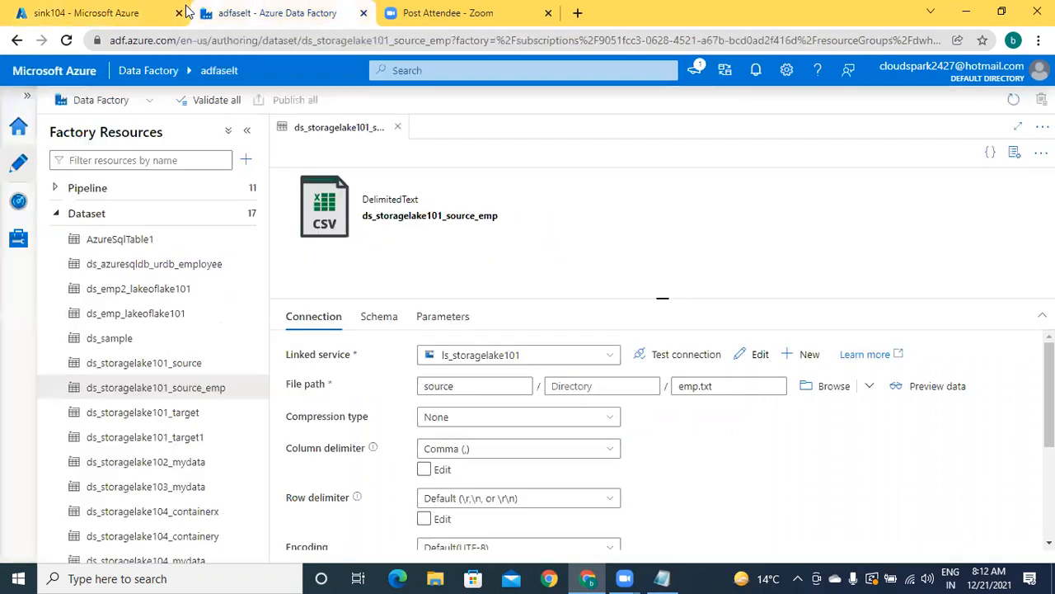
{"action": "left_click", "coordinate": [56, 216]}
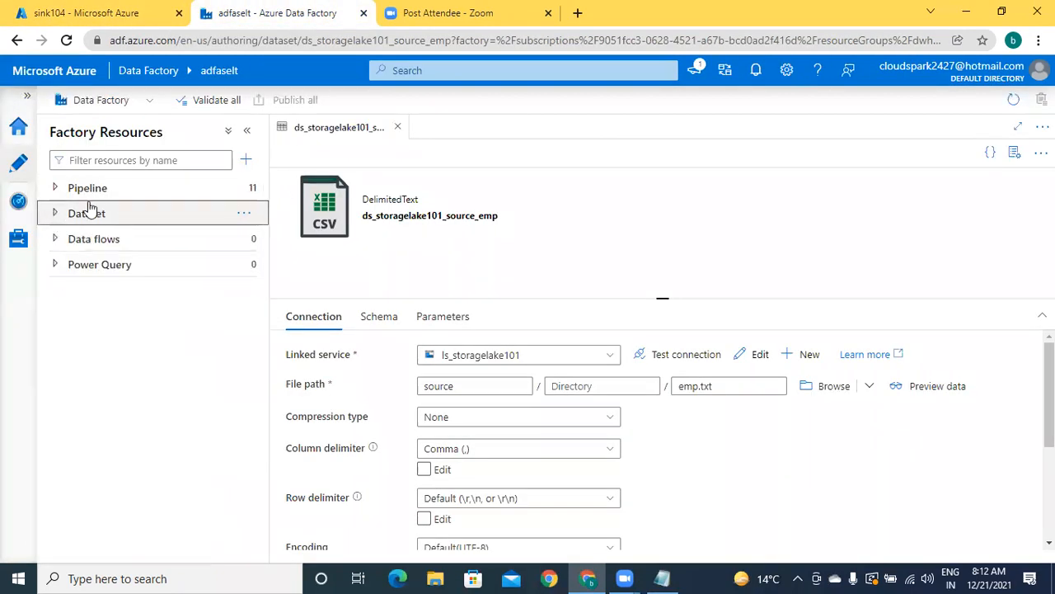
{"action": "left_click", "coordinate": [245, 217]}
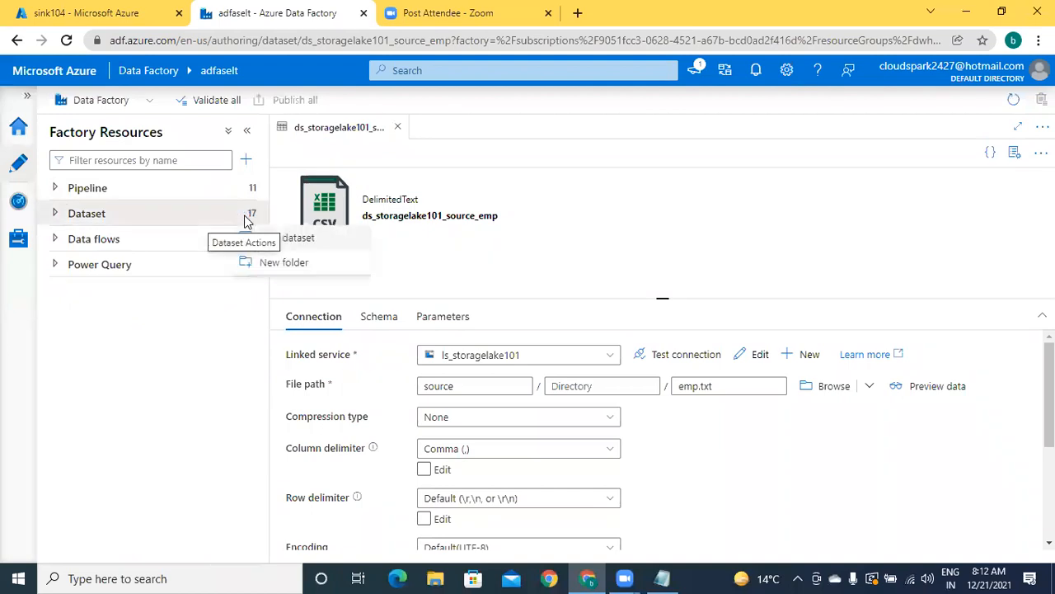
{"action": "left_click", "coordinate": [278, 239]}
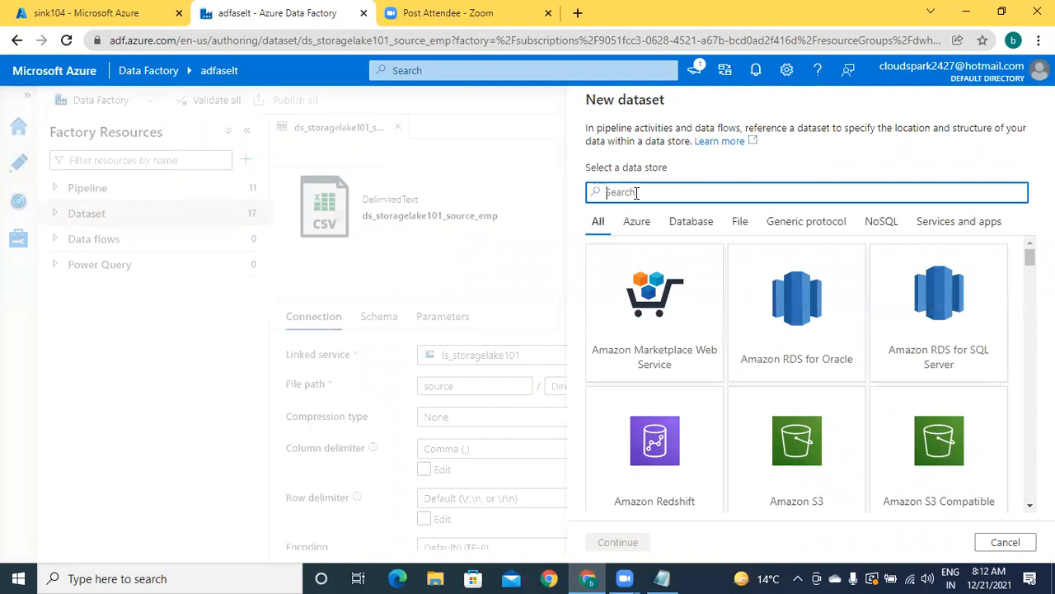
Step: Choose Azure Data Lake Storage Gen2 as the new dataset's data store and DelimitedText as its format
{"action": "type", "text": "datalake"}
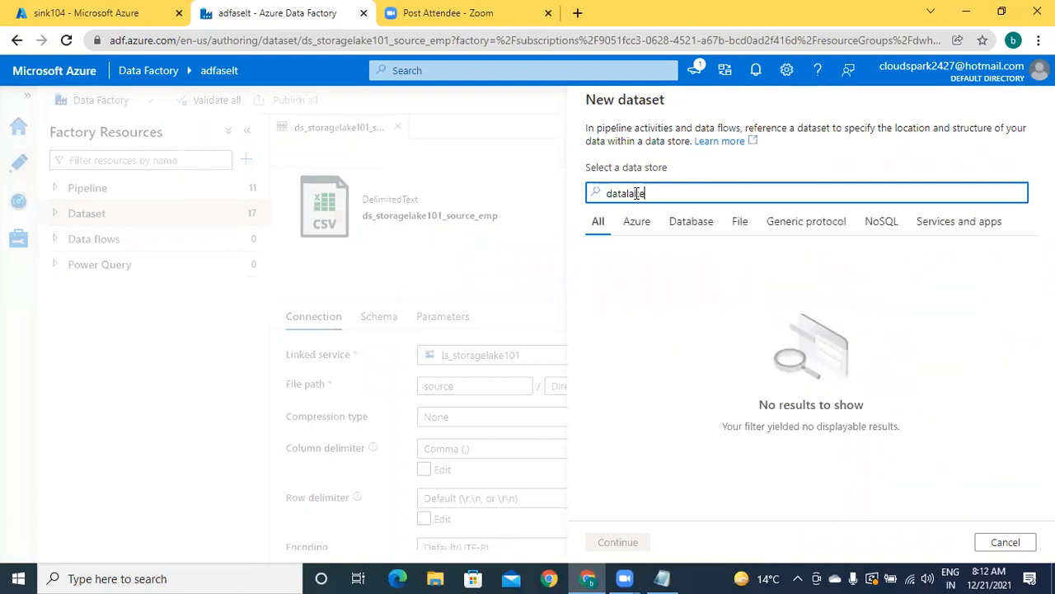
{"action": "key", "text": "BackSpace"}
{"action": "key", "text": "BackSpace"}
{"action": "type", "text": "lake"}
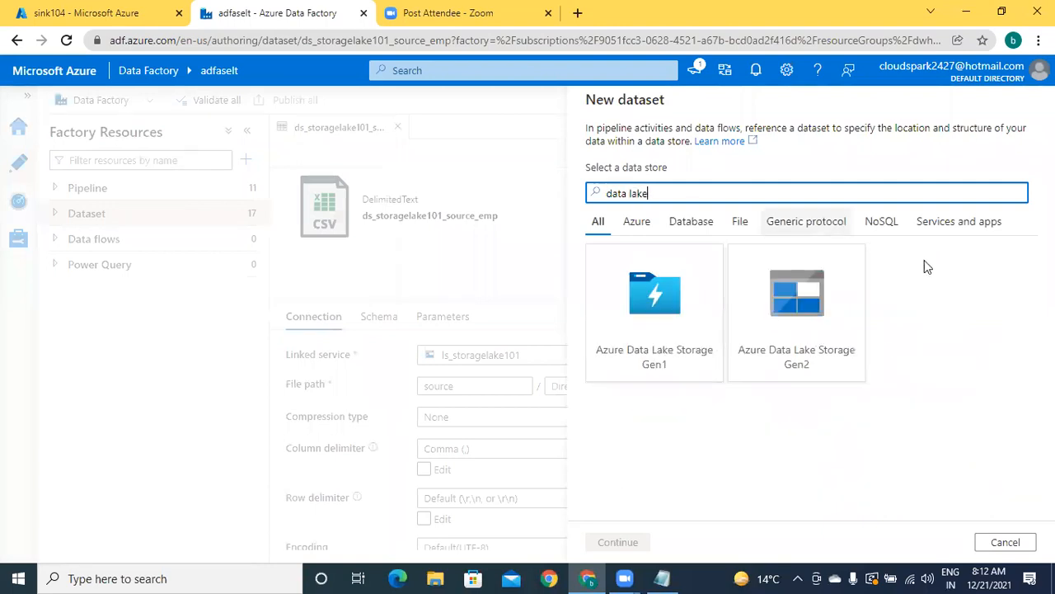
{"action": "left_click", "coordinate": [837, 325]}
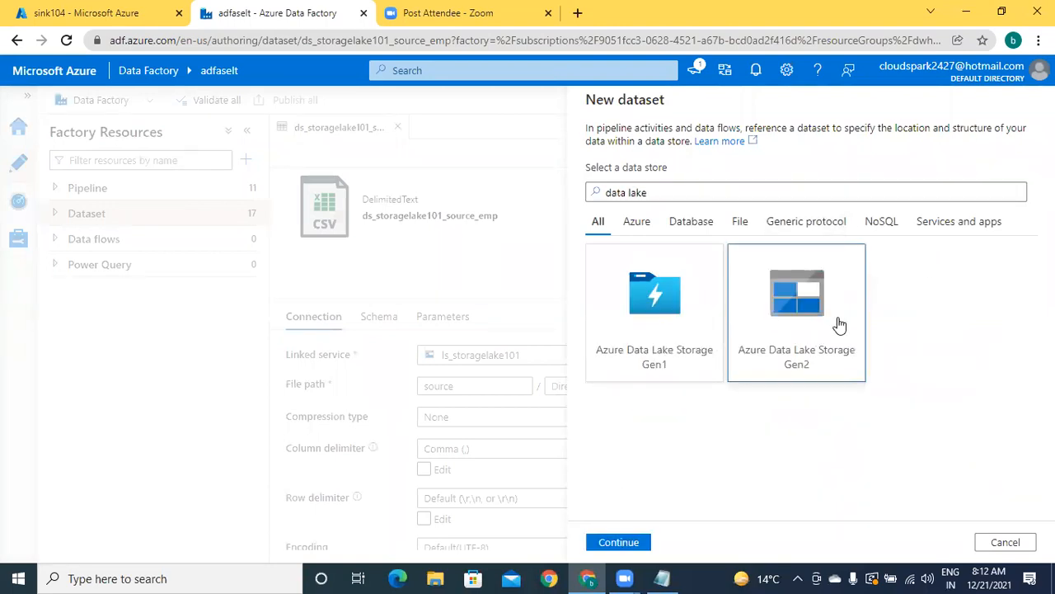
{"action": "left_click", "coordinate": [614, 544]}
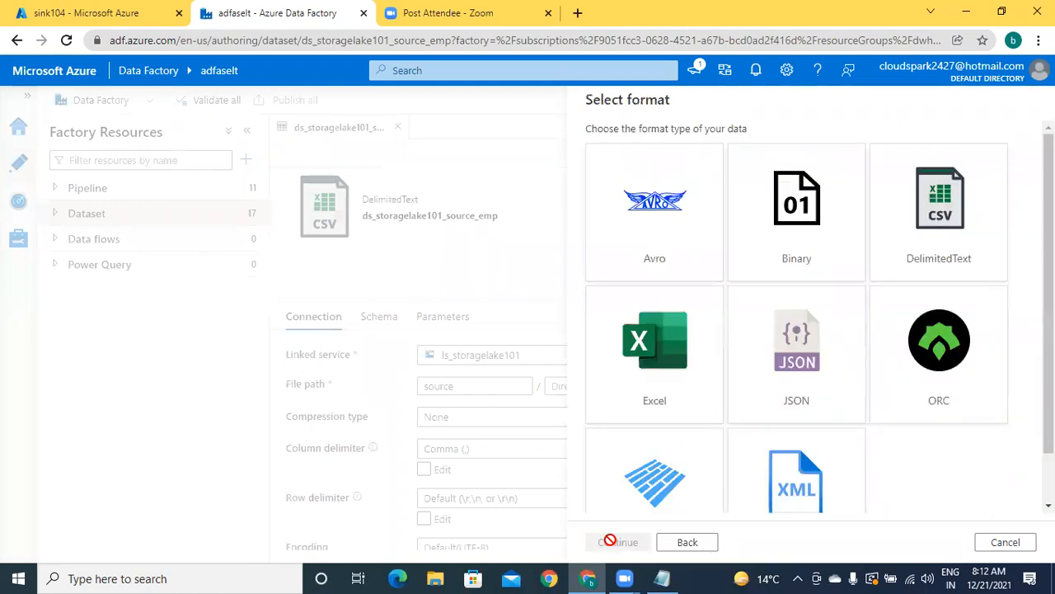
{"action": "left_click", "coordinate": [947, 237]}
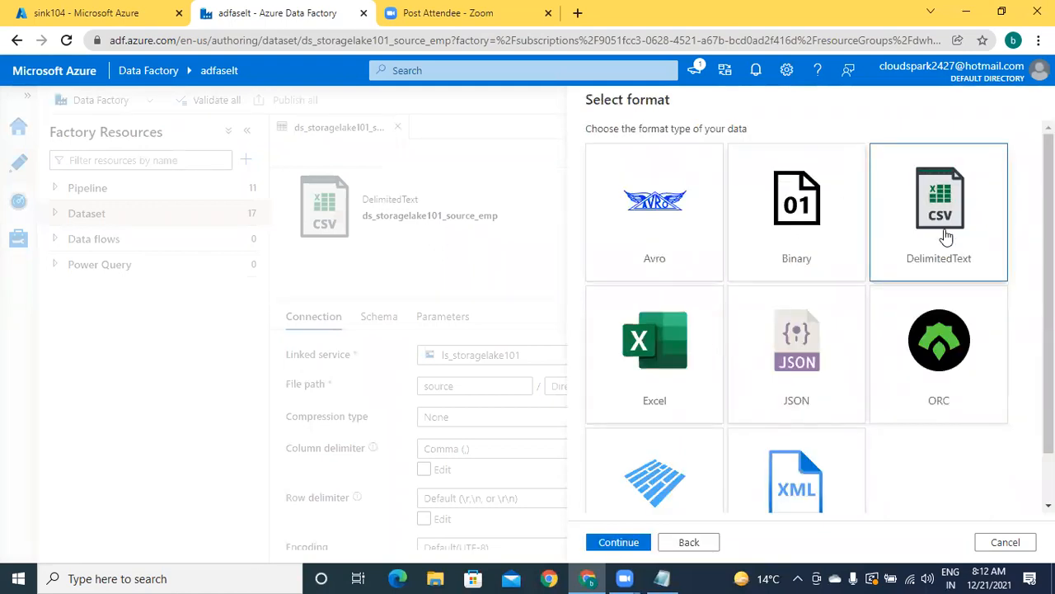
{"action": "left_click", "coordinate": [636, 543]}
Step: Replace the default dataset name with ds_storagelake104_sink104
{"action": "left_click", "coordinate": [683, 149]}
{"action": "key", "text": "BackSpace"}
{"action": "key", "text": "BackSpace"}
{"action": "key", "text": "BackSpace"}
{"action": "key", "text": "BackSpace"}
{"action": "key", "text": "BackSpace"}
{"action": "key", "text": "BackSpace"}
{"action": "key", "text": "BackSpace"}
{"action": "key", "text": "BackSpace"}
{"action": "key", "text": "BackSpace"}
{"action": "key", "text": "BackSpace"}
{"action": "key", "text": "BackSpace"}
{"action": "key", "text": "BackSpace"}
{"action": "key", "text": "BackSpace"}
{"action": "key", "text": "BackSpace"}
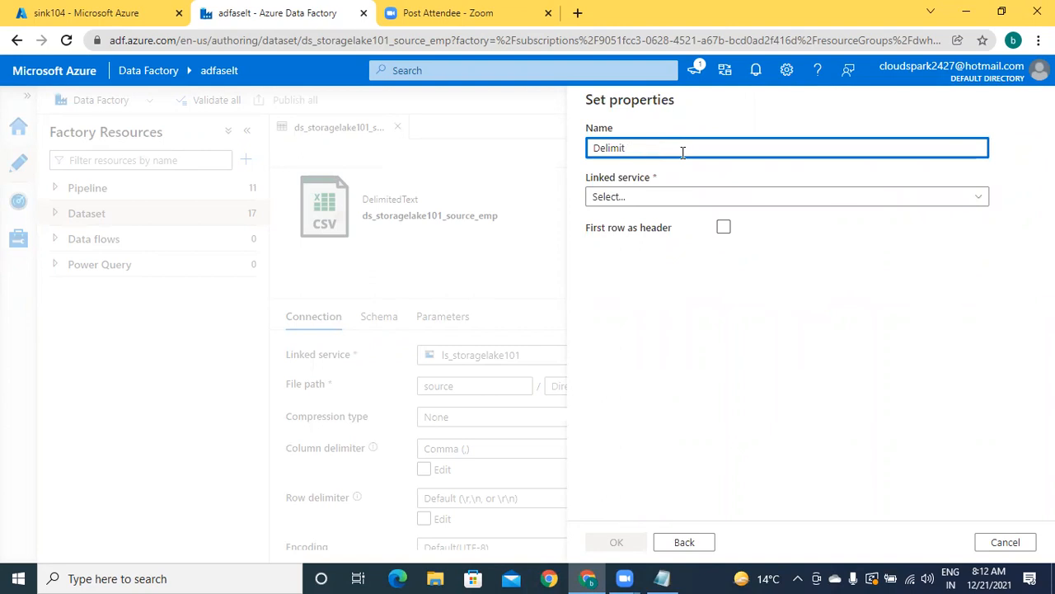
{"action": "type", "text": "ds"}
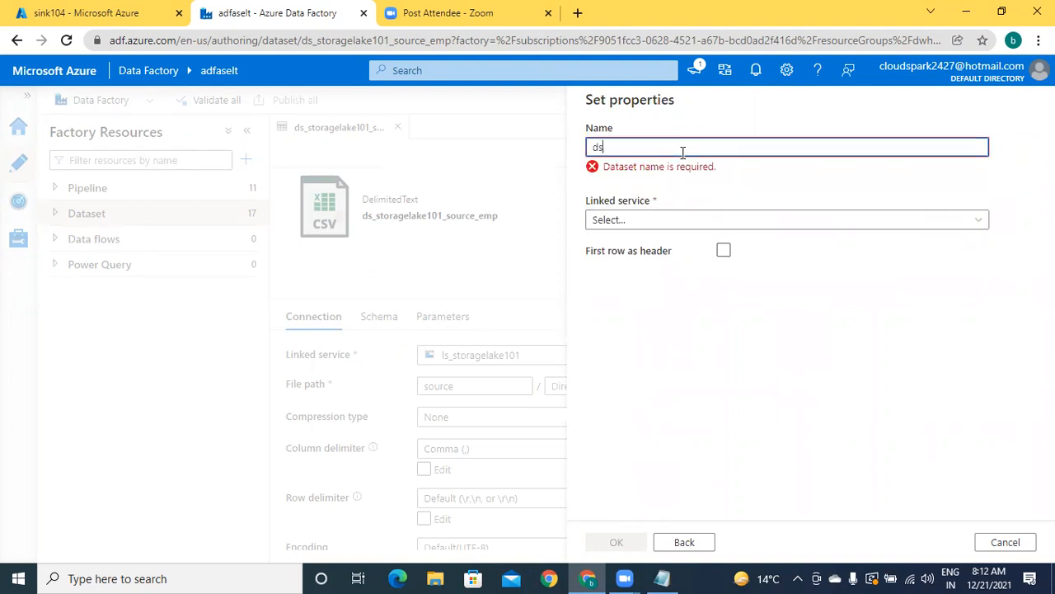
{"action": "type", "text": "_storag"}
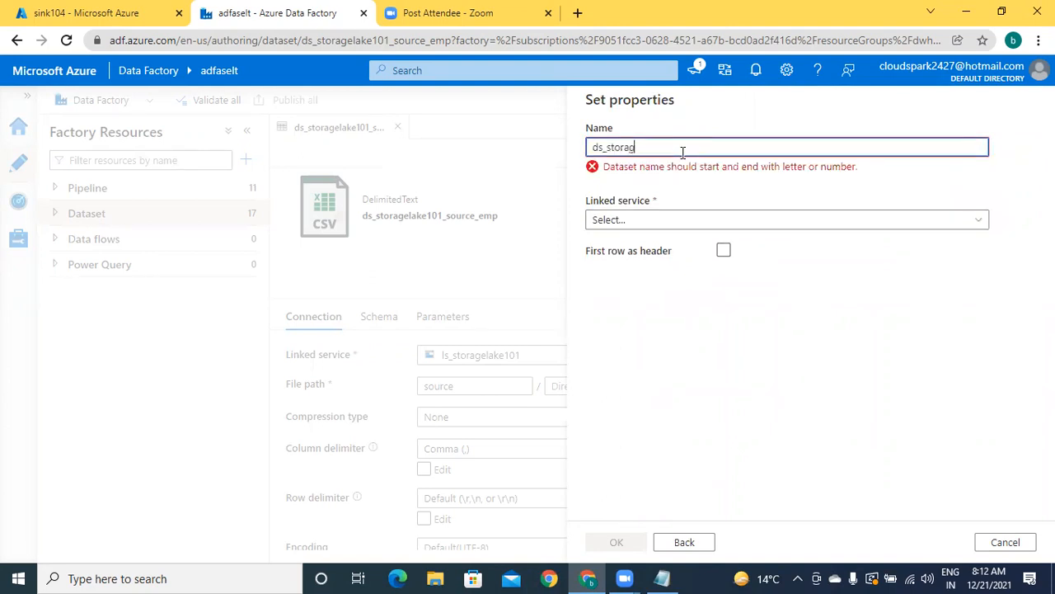
{"action": "type", "text": "elake10"}
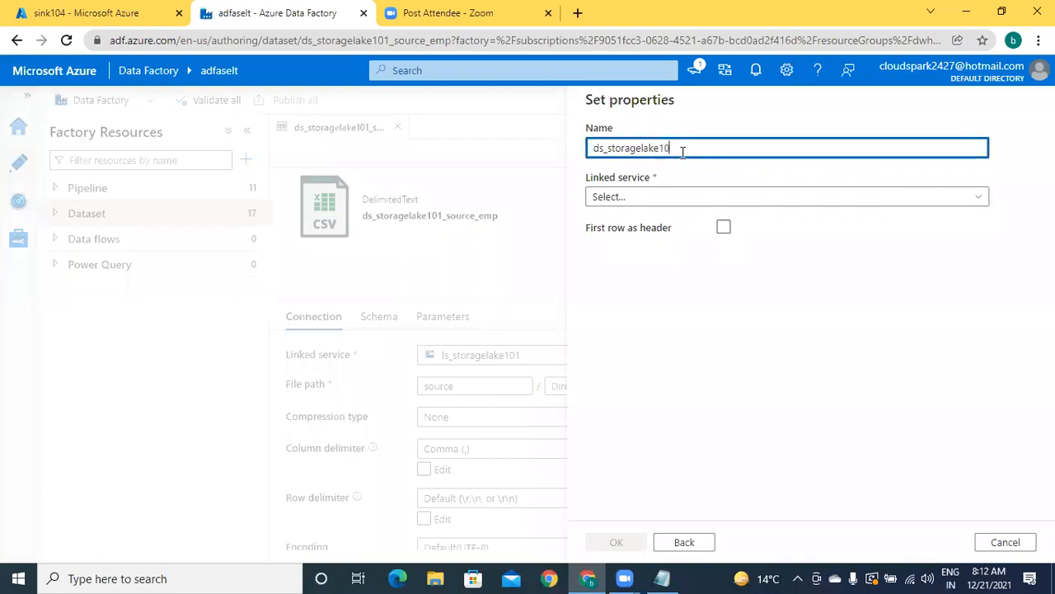
{"action": "type", "text": "4_s"}
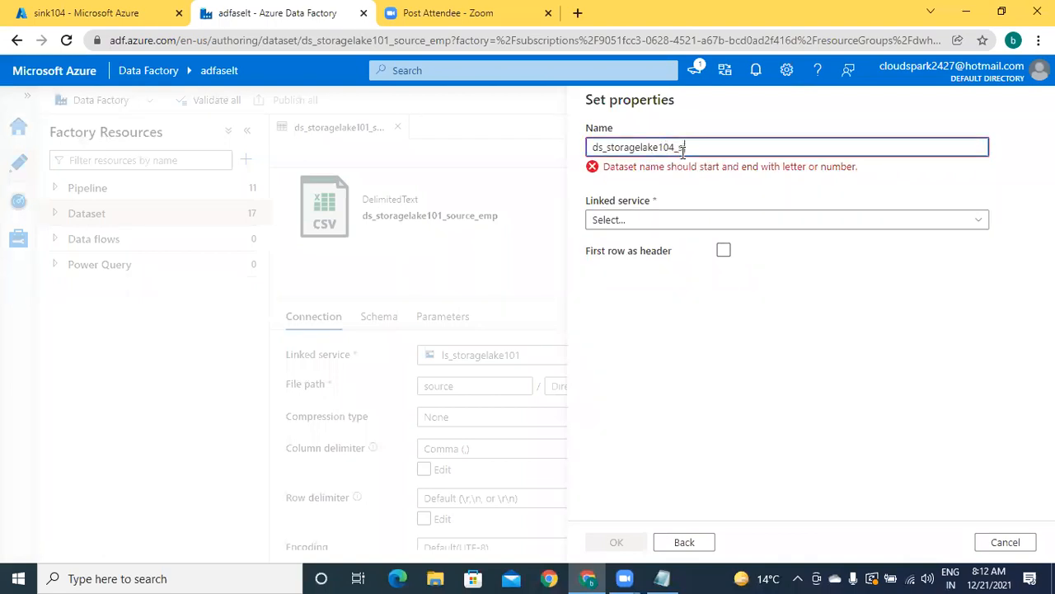
{"action": "type", "text": "ink104"}
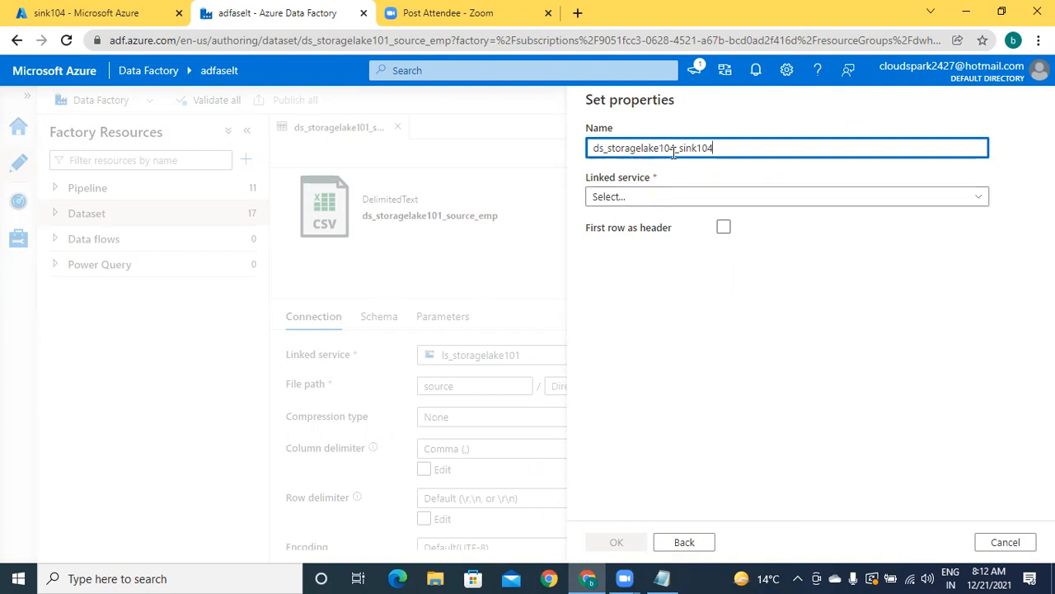
Step: Set the dataset's linked service to ls_storagelake104 and its file path to the sink104 container
{"action": "left_click", "coordinate": [886, 202]}
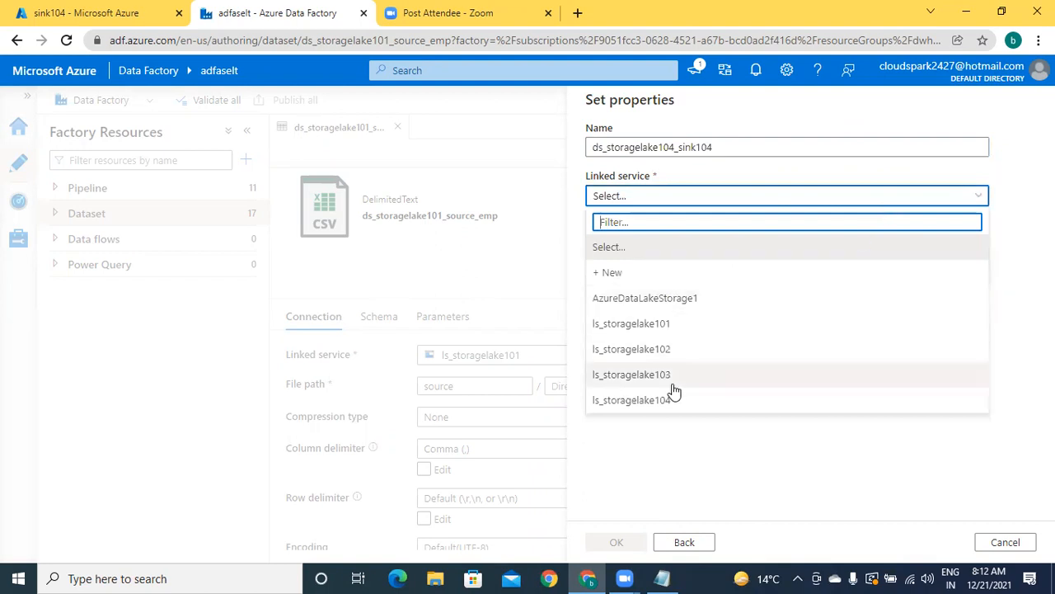
{"action": "left_click", "coordinate": [650, 404]}
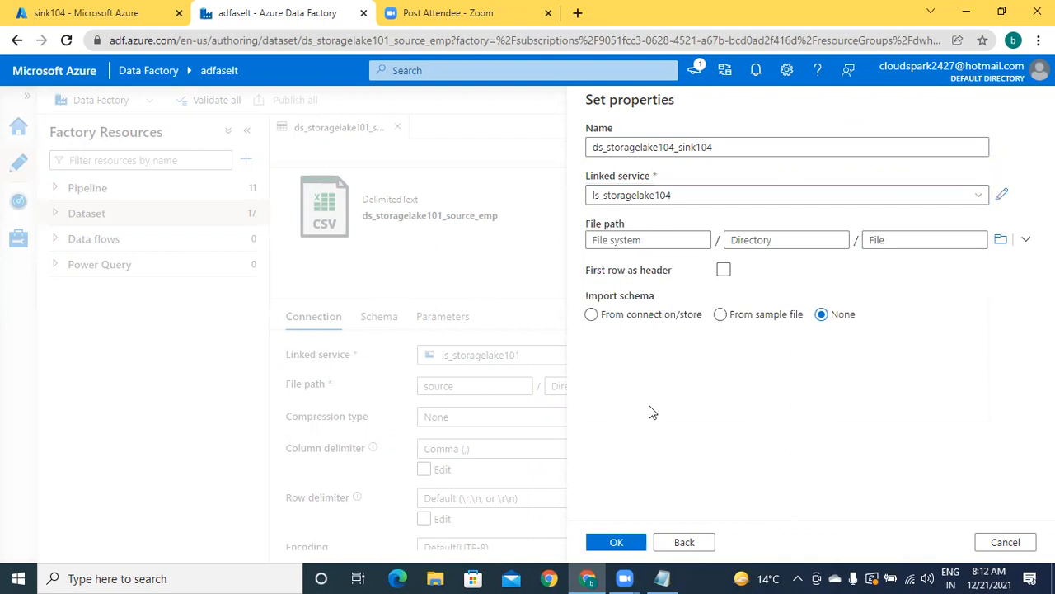
{"action": "left_click", "coordinate": [643, 239]}
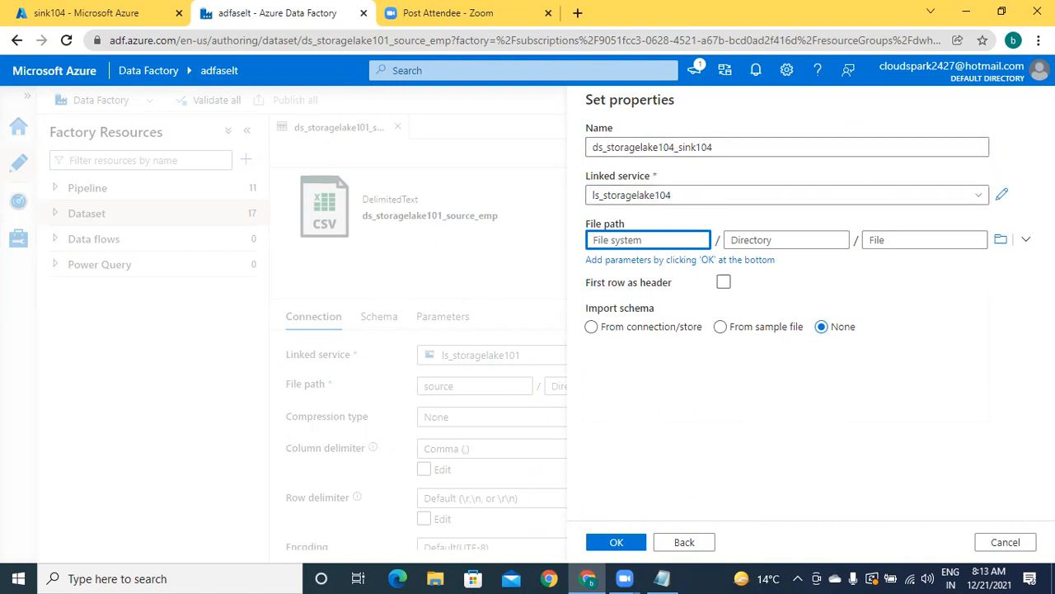
{"action": "left_click", "coordinate": [1001, 240]}
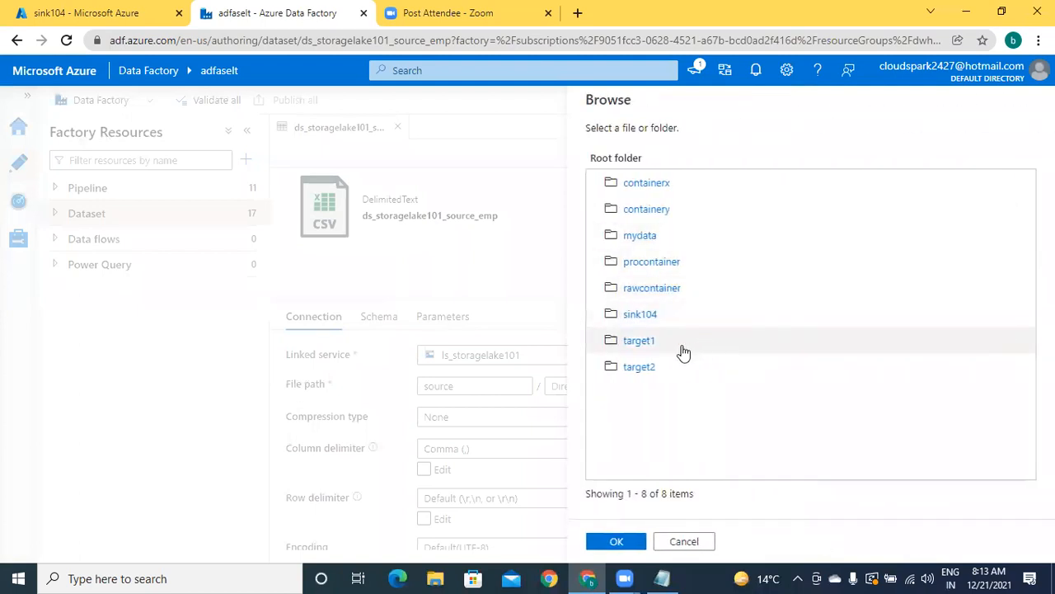
{"action": "left_click", "coordinate": [659, 319]}
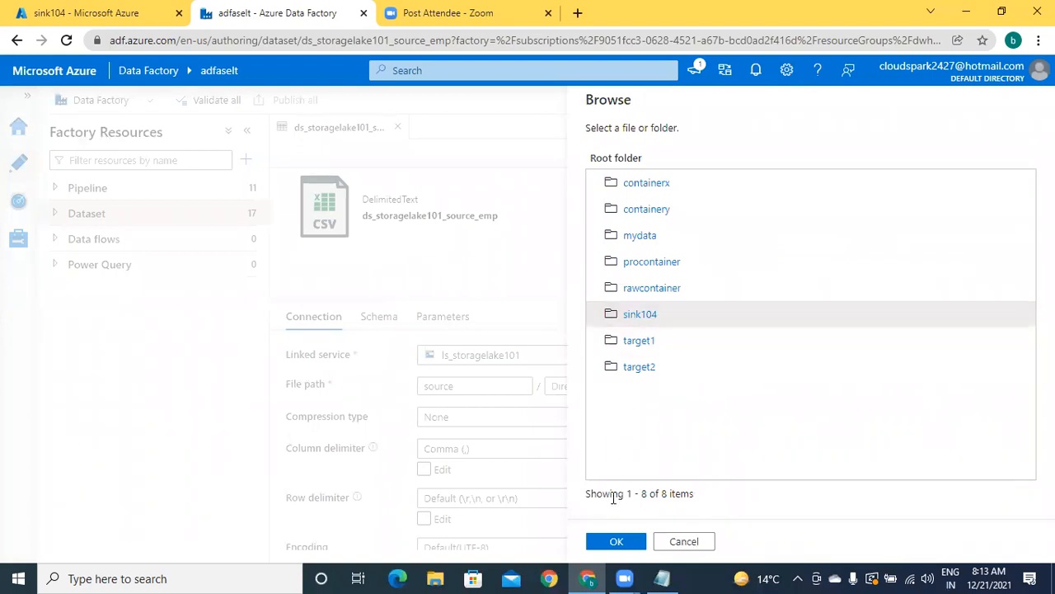
{"action": "left_click", "coordinate": [615, 544]}
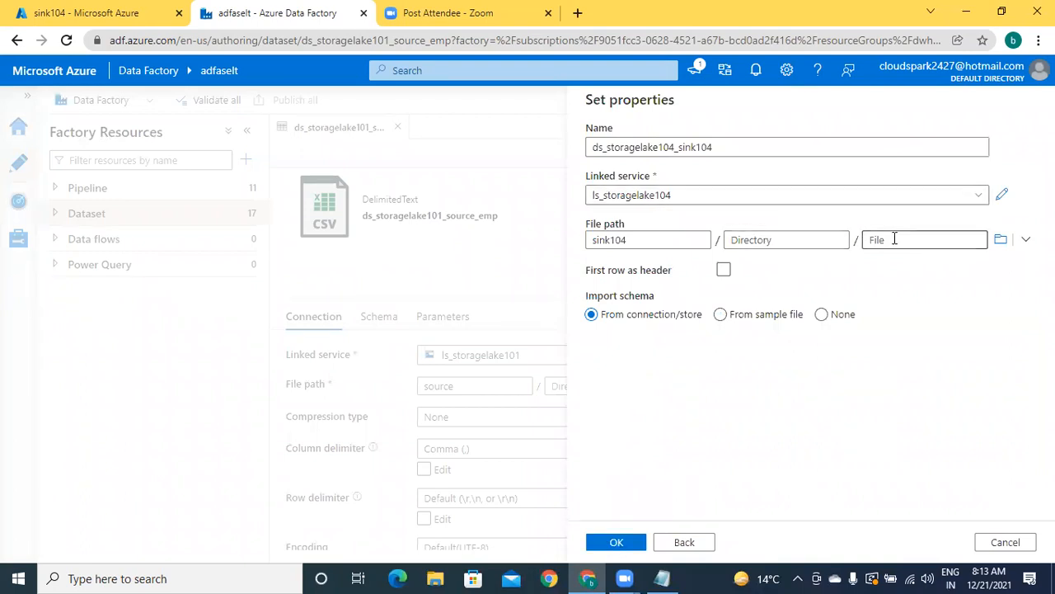
Step: Create the dataset with the first row as header, and publish it to the live environment
{"action": "left_click", "coordinate": [725, 271]}
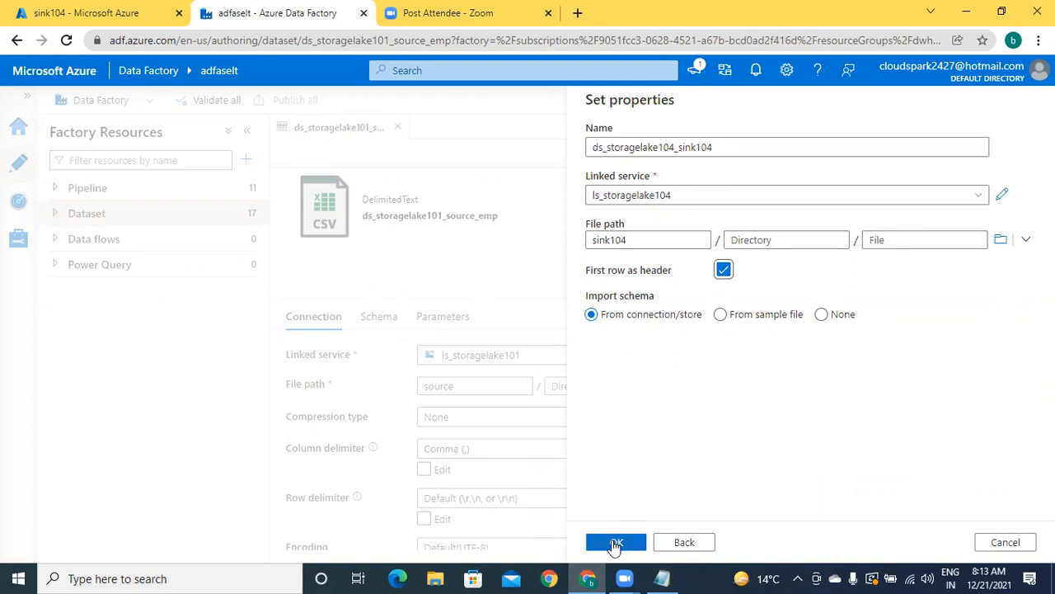
{"action": "left_click", "coordinate": [614, 543]}
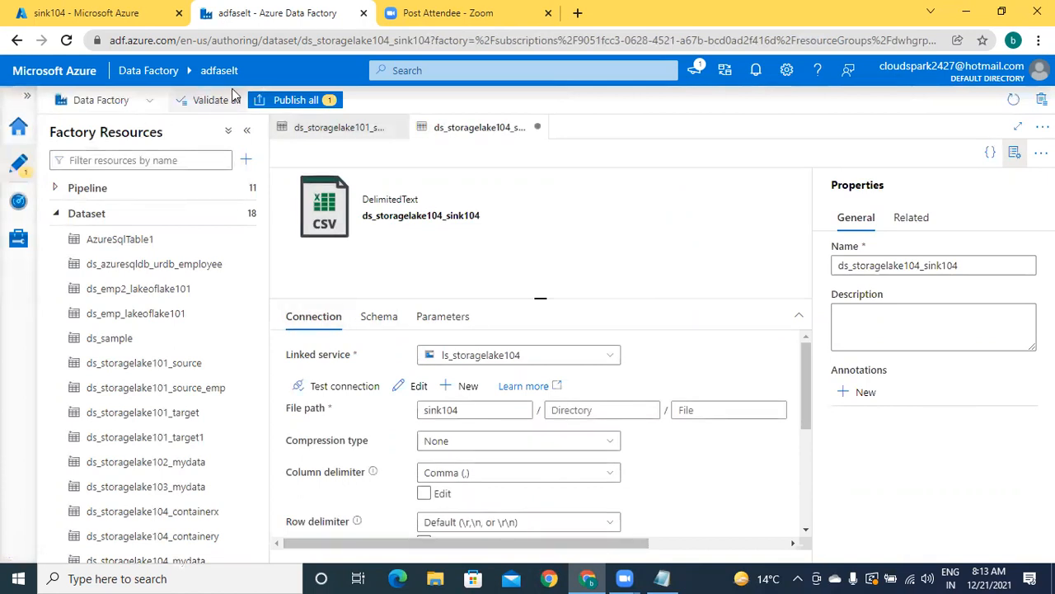
{"action": "left_click", "coordinate": [299, 100]}
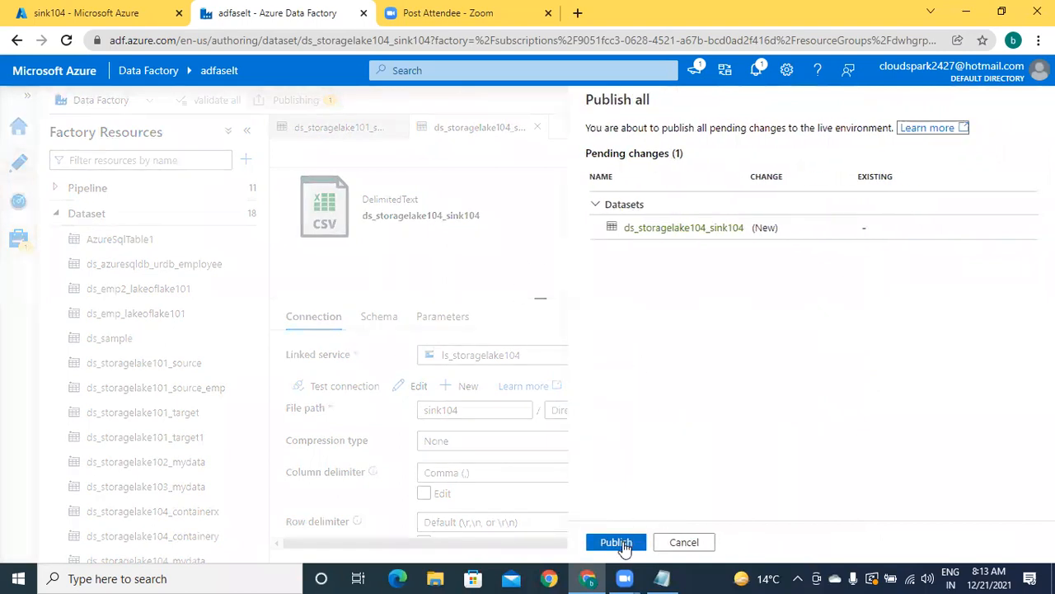
{"action": "left_click", "coordinate": [617, 543]}
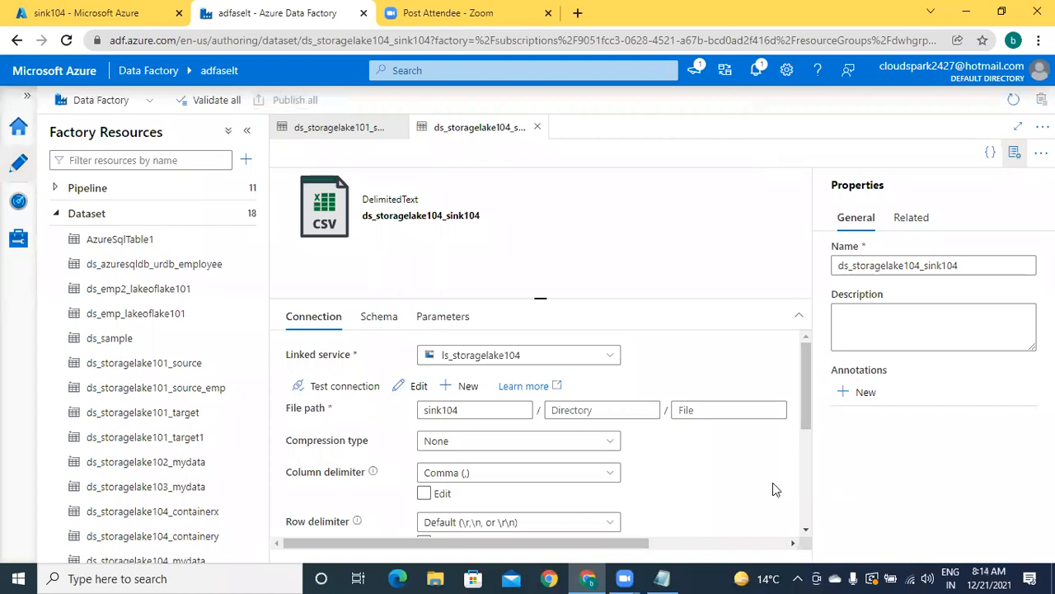
{"action": "left_click", "coordinate": [55, 216]}
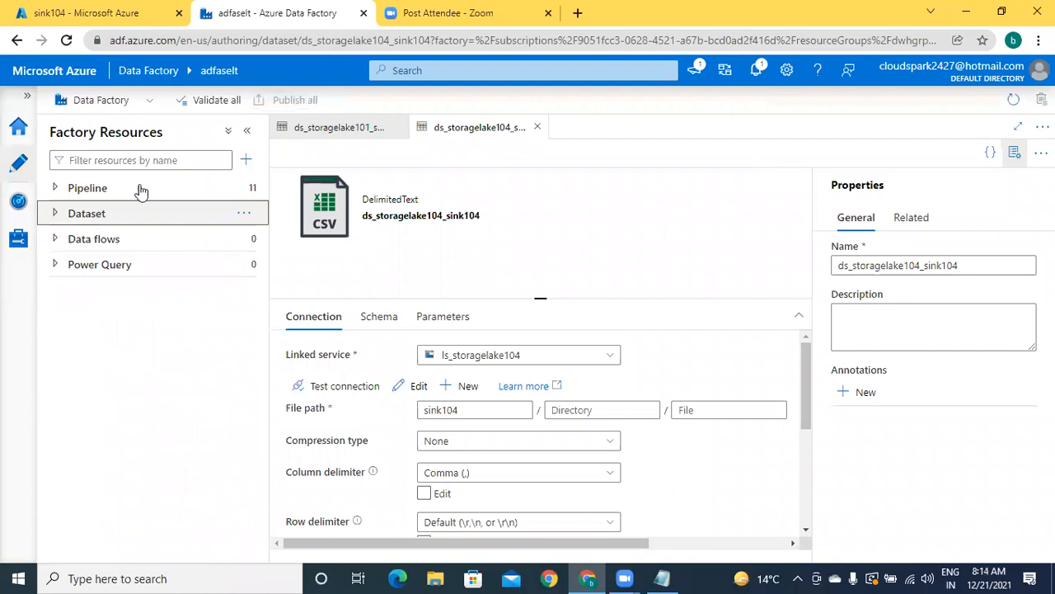
Step: Switch to the Azure portal and open the container list of the storagelake101 account in the dwhgrp resource group
{"action": "left_click", "coordinate": [138, 18]}
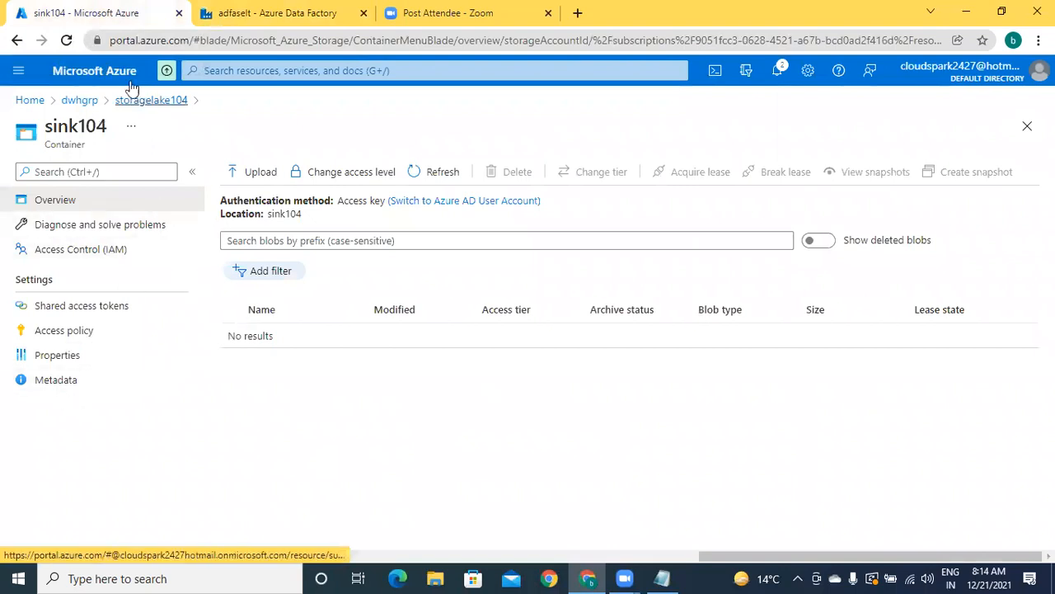
{"action": "left_click", "coordinate": [86, 99]}
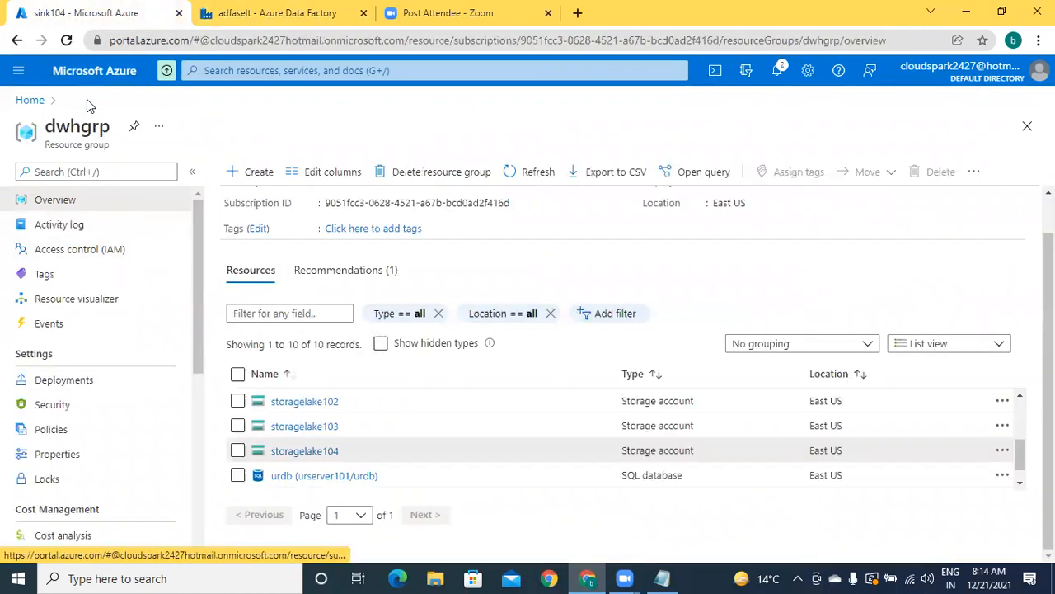
{"action": "left_click", "coordinate": [1022, 399]}
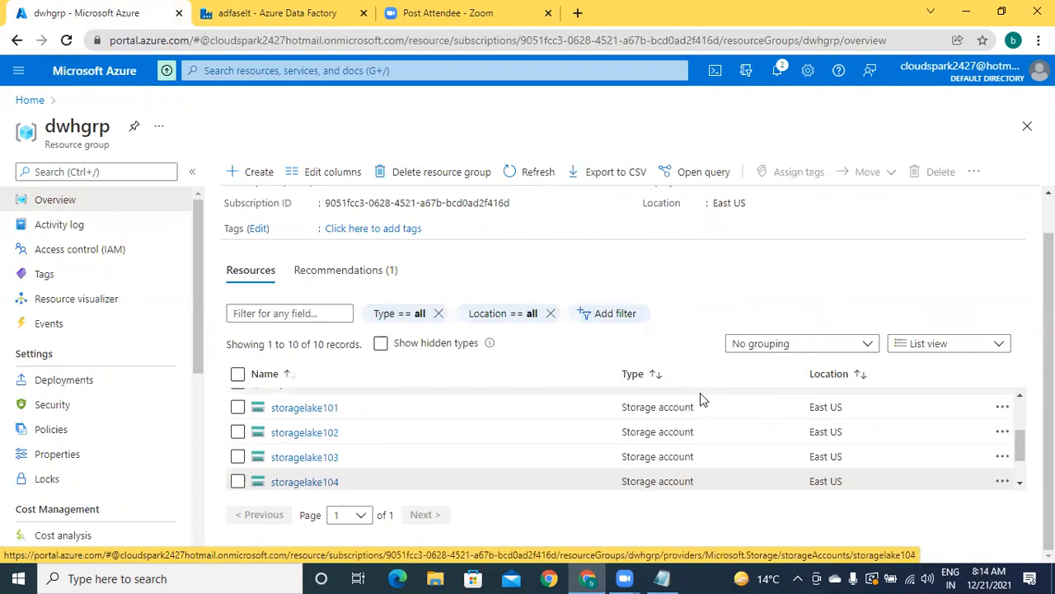
{"action": "left_click", "coordinate": [313, 412]}
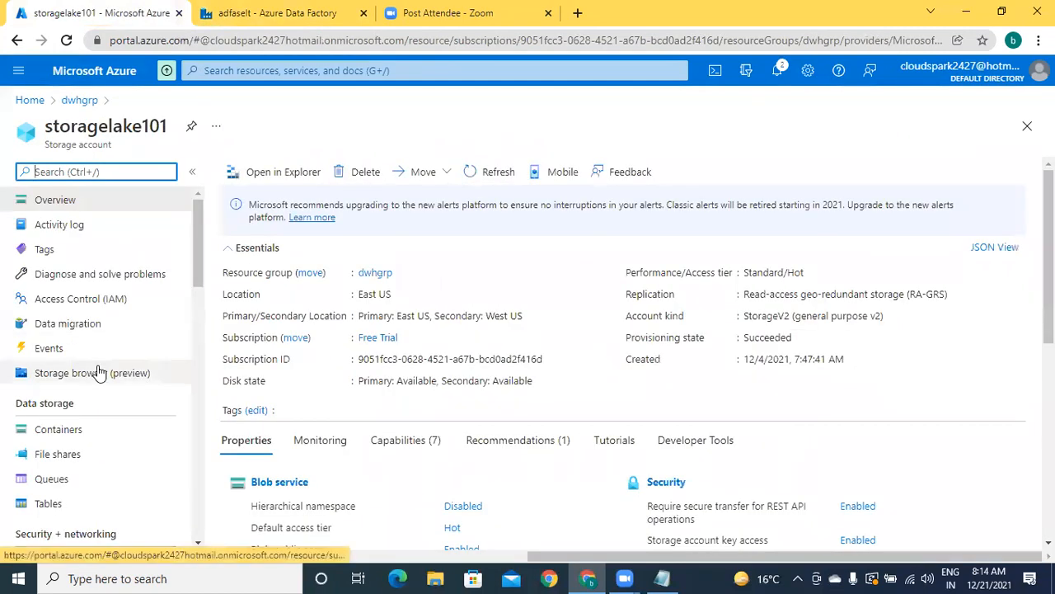
{"action": "left_click", "coordinate": [58, 429]}
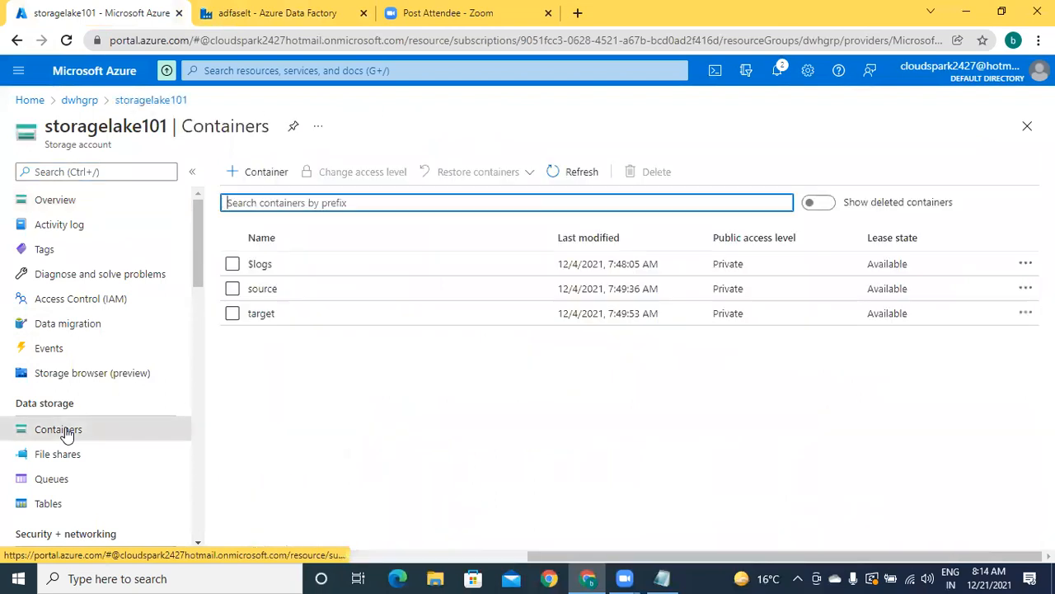
Step: Download the emp.txt blob from the source container
{"action": "left_click", "coordinate": [271, 289]}
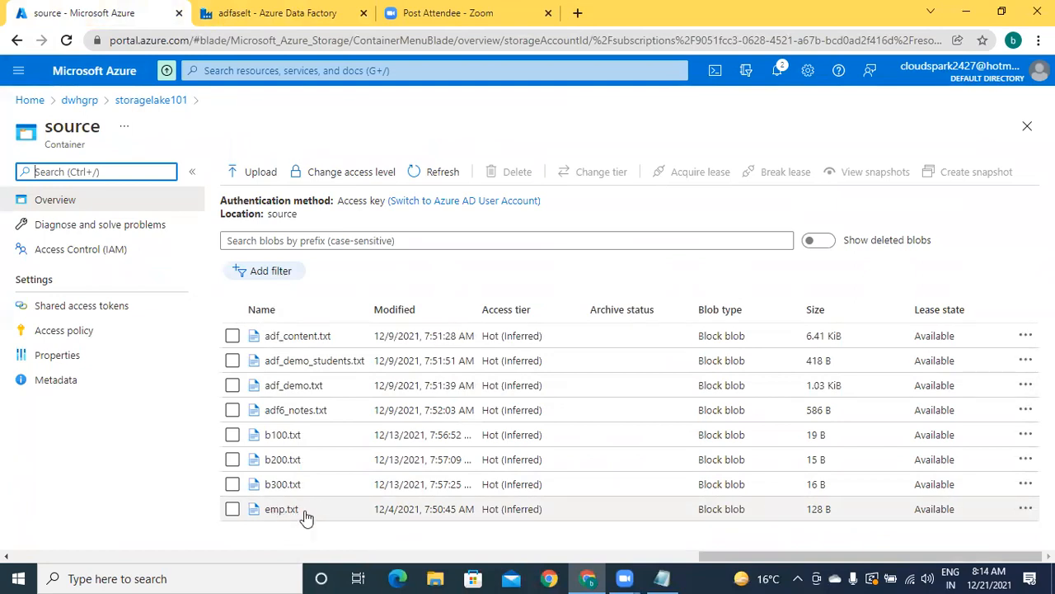
{"action": "left_click", "coordinate": [304, 514]}
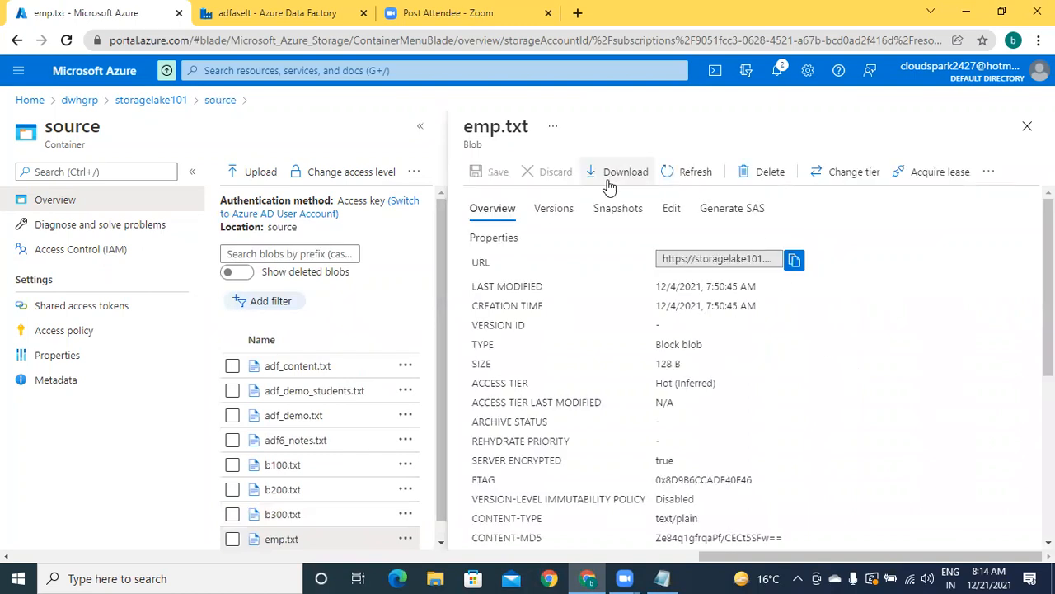
{"action": "left_click", "coordinate": [608, 182]}
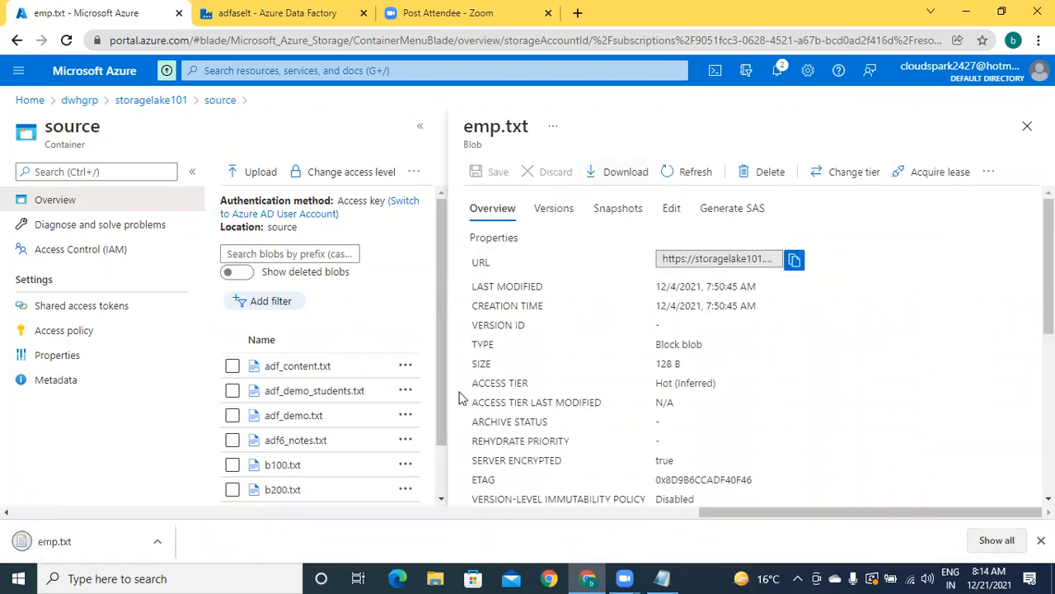
Step: Open the downloaded emp.txt to examine its records, and close the file and the blob's details
{"action": "left_click", "coordinate": [86, 552]}
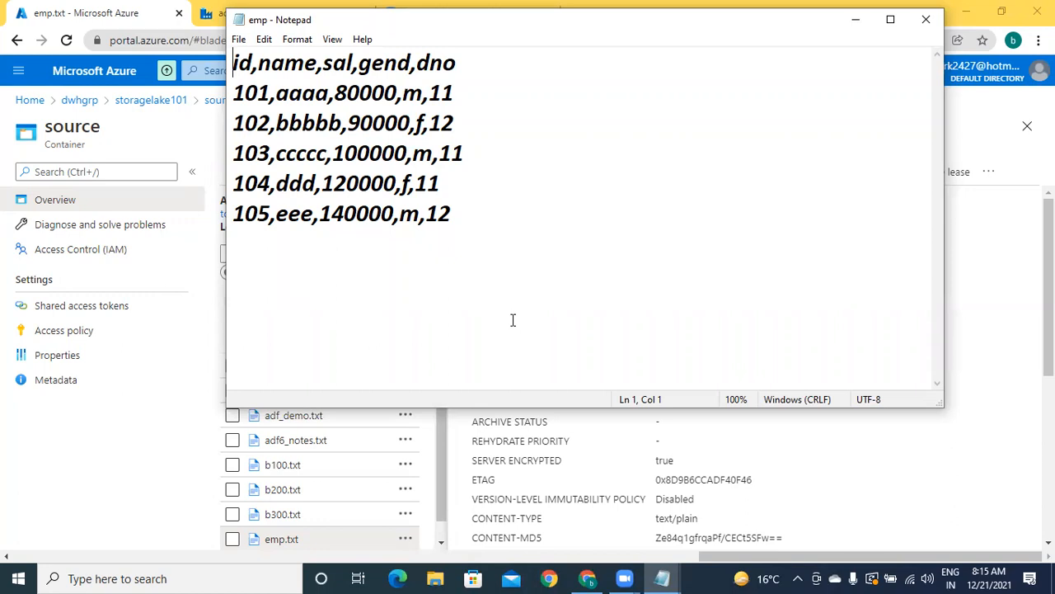
{"action": "left_click", "coordinate": [927, 23]}
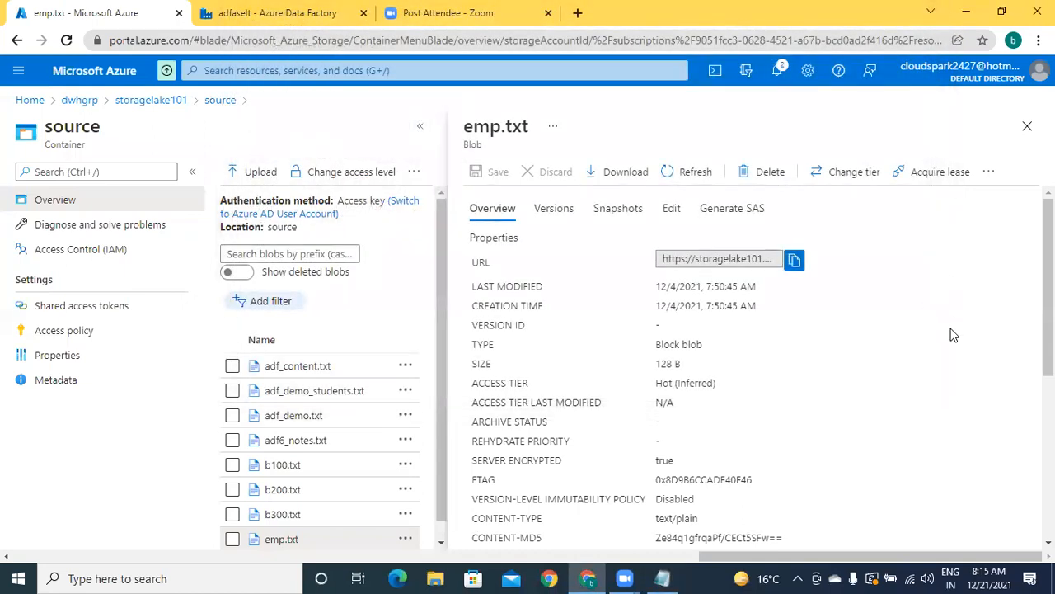
{"action": "left_click", "coordinate": [1028, 128]}
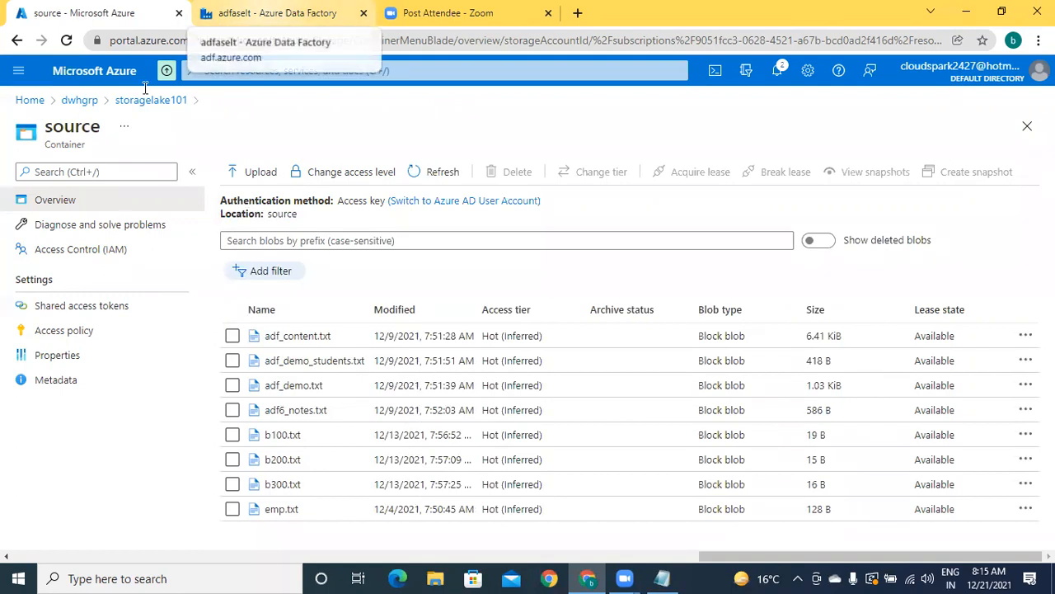
Step: Switch to Azure Data Factory and create a new pipeline
{"action": "key", "text": "ctrl+Tab"}
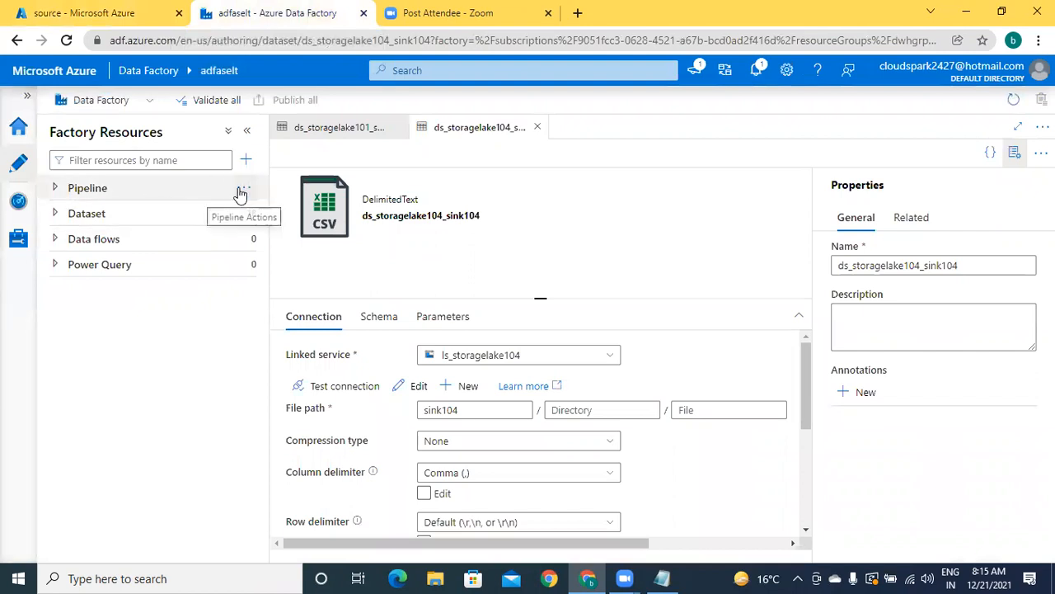
{"action": "left_click", "coordinate": [247, 193]}
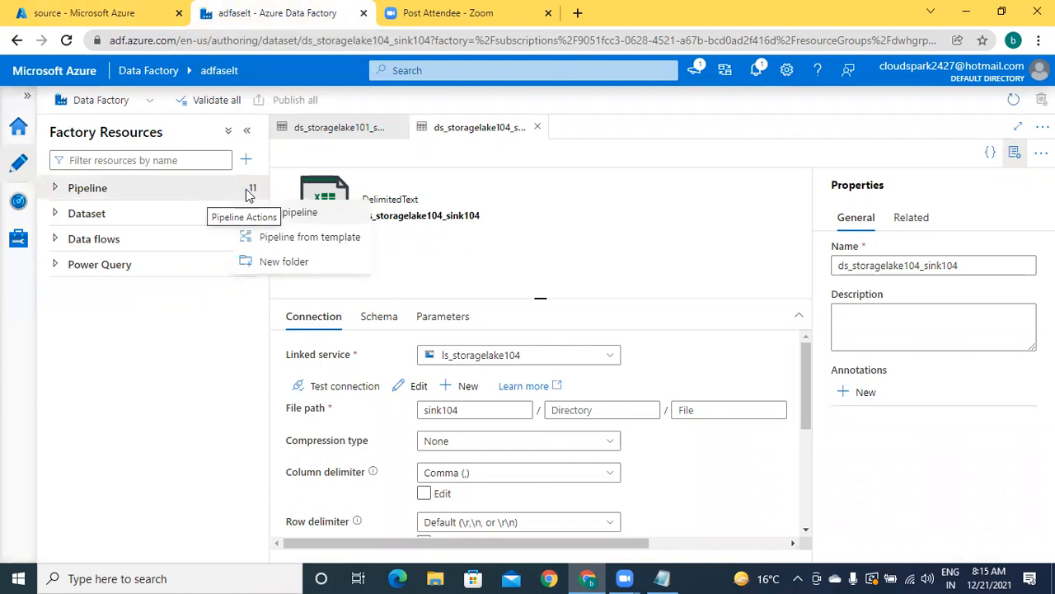
{"action": "left_click", "coordinate": [285, 213]}
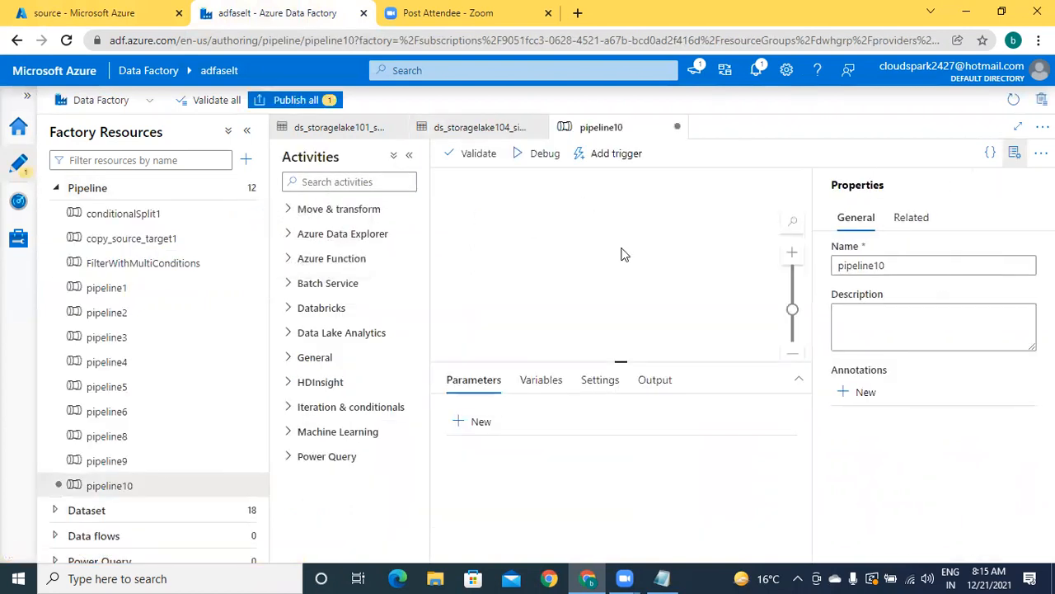
Step: Rename the new pipeline as dataflow_simple_source_sink_1 and hide its properties
{"action": "left_click", "coordinate": [896, 267]}
{"action": "key", "text": "BackSpace"}
{"action": "key", "text": "BackSpace"}
{"action": "key", "text": "BackSpace"}
{"action": "key", "text": "BackSpace"}
{"action": "key", "text": "BackSpace"}
{"action": "key", "text": "BackSpace"}
{"action": "key", "text": "BackSpace"}
{"action": "key", "text": "BackSpace"}
{"action": "key", "text": "BackSpace"}
{"action": "key", "text": "BackSpace"}
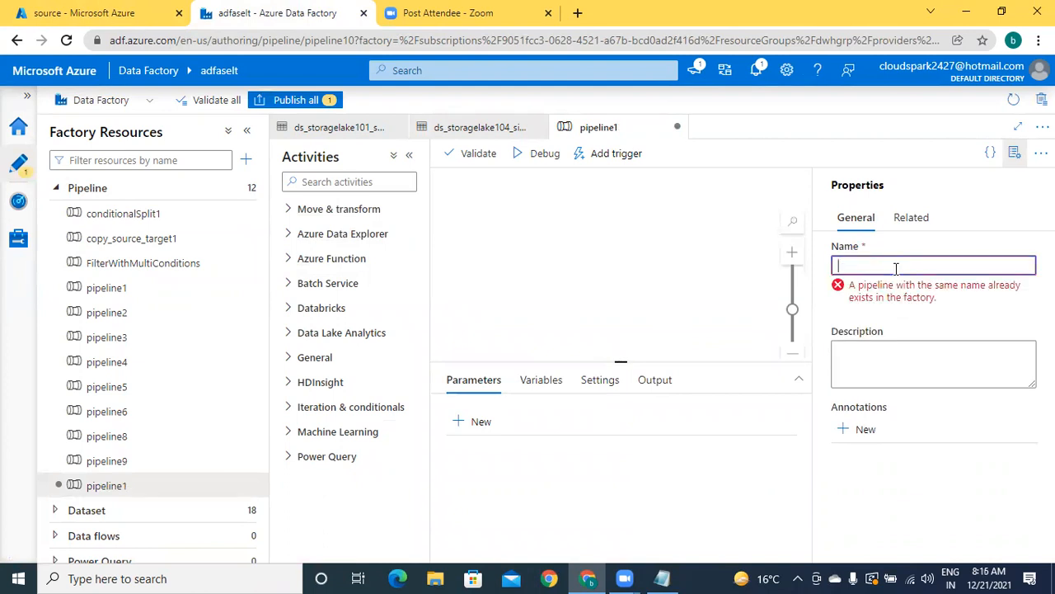
{"action": "type", "text": "daa"}
{"action": "key", "text": "BackSpace"}
{"action": "type", "text": "taflo"}
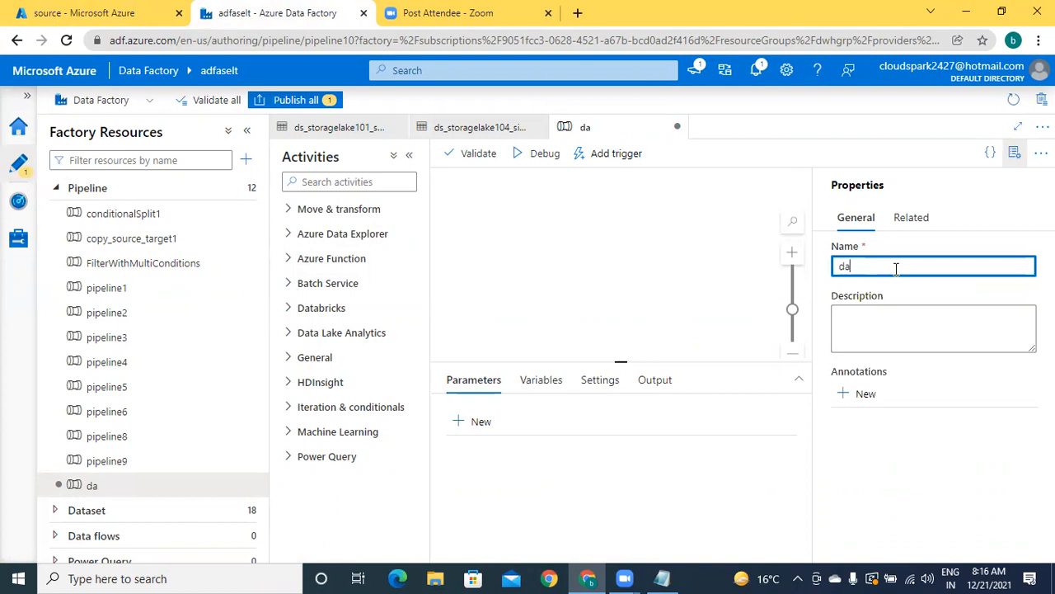
{"action": "type", "text": "w_"}
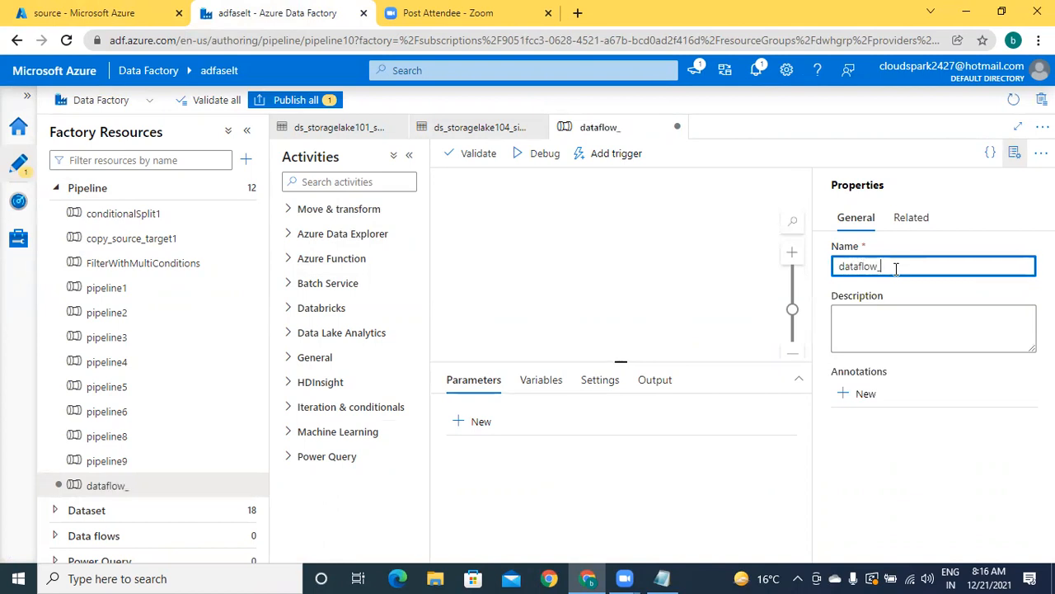
{"action": "type", "text": "simple_cource_sink"}
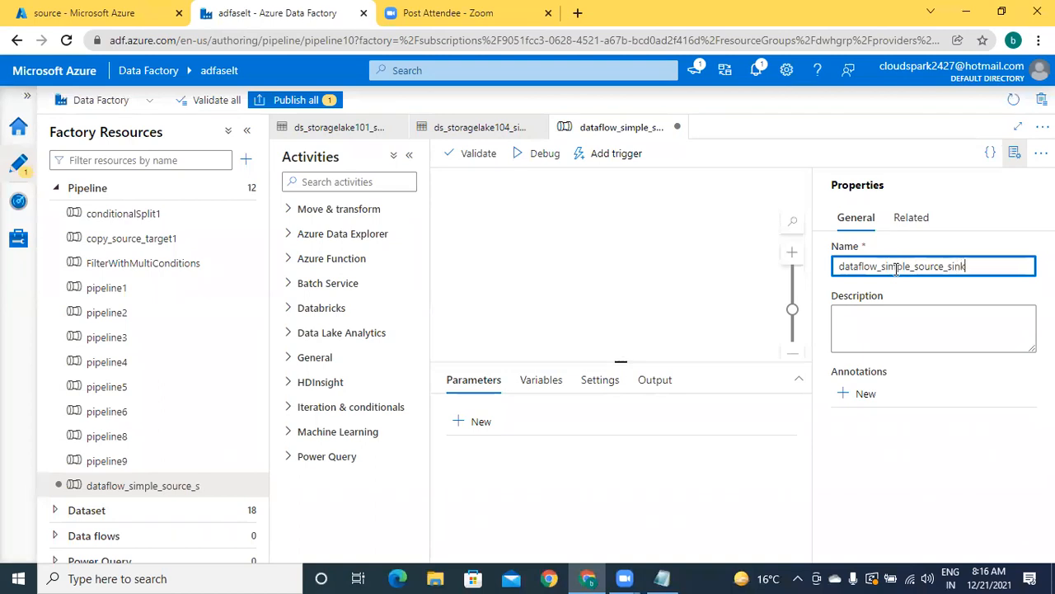
{"action": "type", "text": "_1"}
{"action": "left_click", "coordinate": [954, 467]}
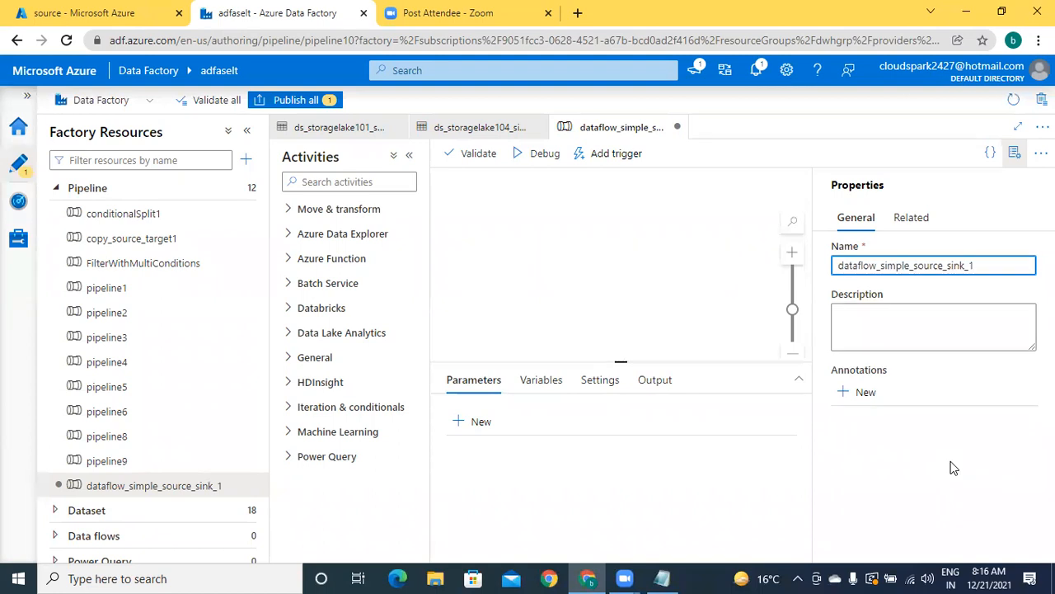
{"action": "left_click", "coordinate": [1015, 156]}
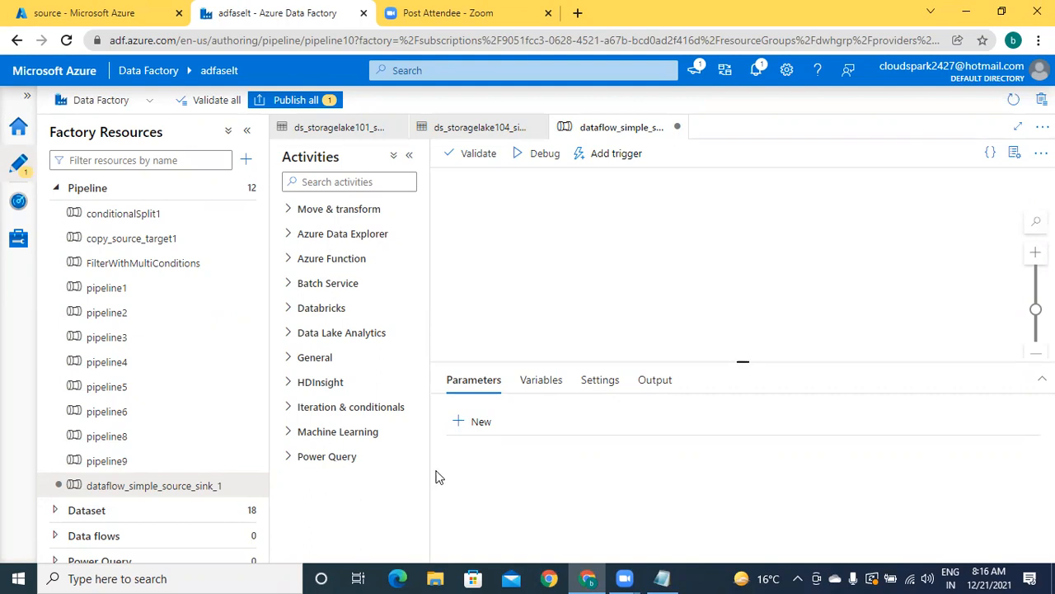
Step: Add a Data flow activity from the Move & transform group to the pipeline canvas
{"action": "left_click", "coordinate": [291, 213]}
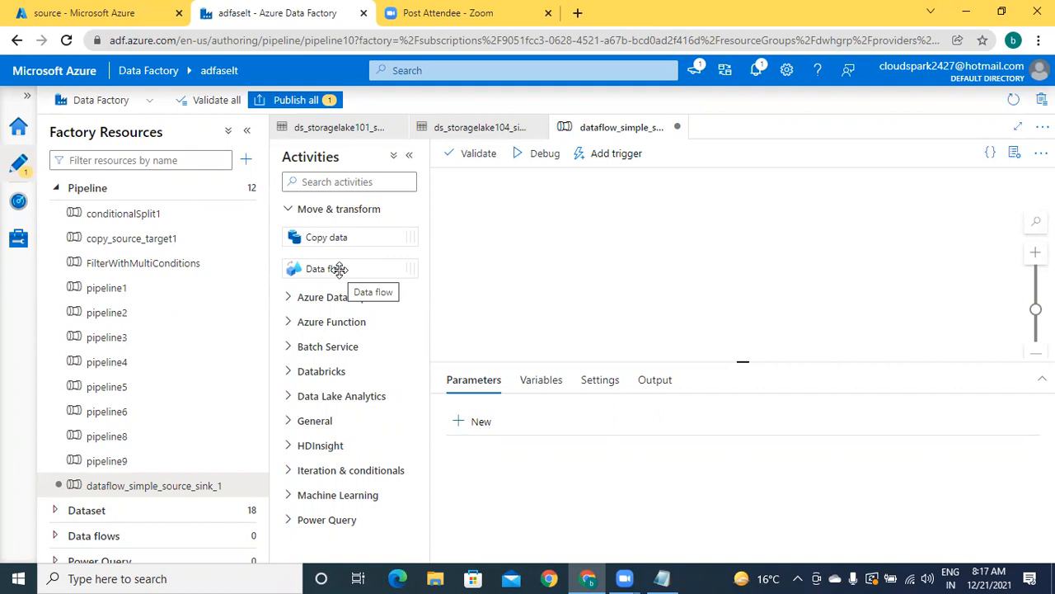
{"action": "left_click_drag", "start_coordinate": [339, 269], "coordinate": [674, 235]}
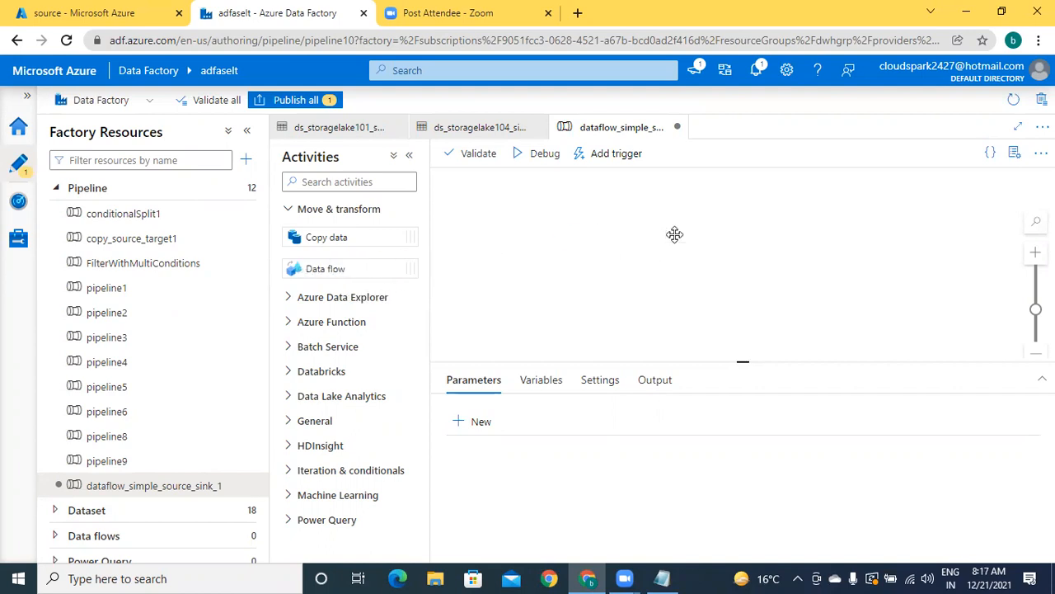
{"action": "left_click", "coordinate": [861, 226]}
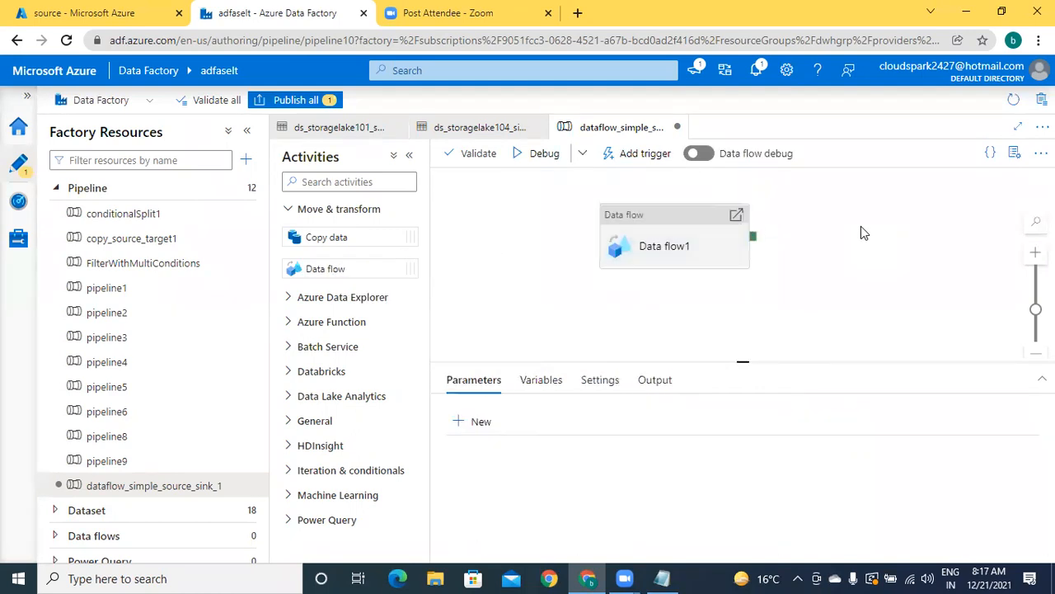
Step: Create a new data flow from the Data flow activity's settings, and add a source transformation to it
{"action": "left_click", "coordinate": [672, 254]}
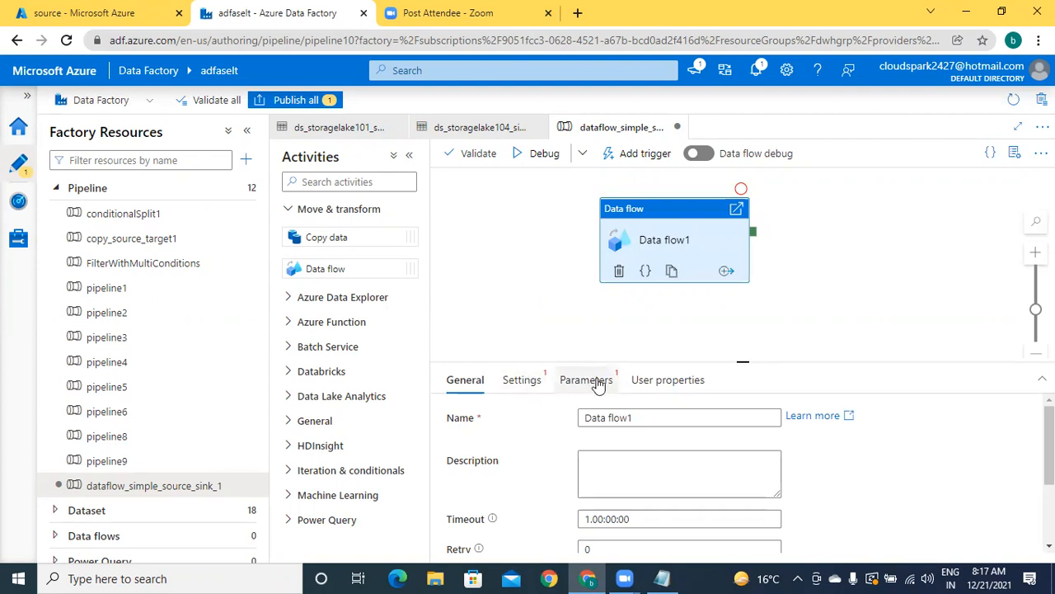
{"action": "left_click", "coordinate": [541, 383]}
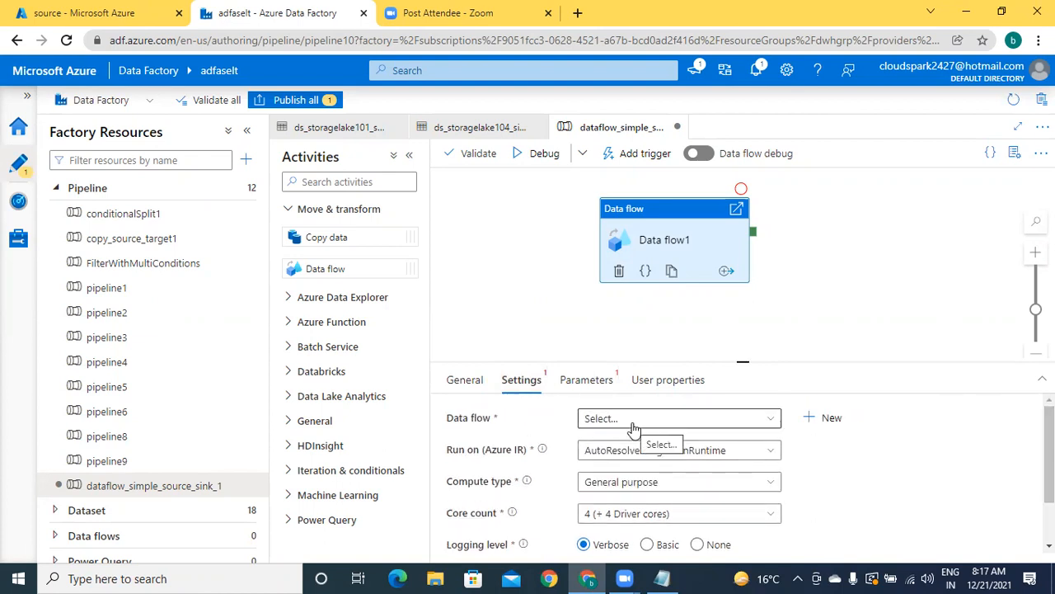
{"action": "left_click", "coordinate": [688, 422]}
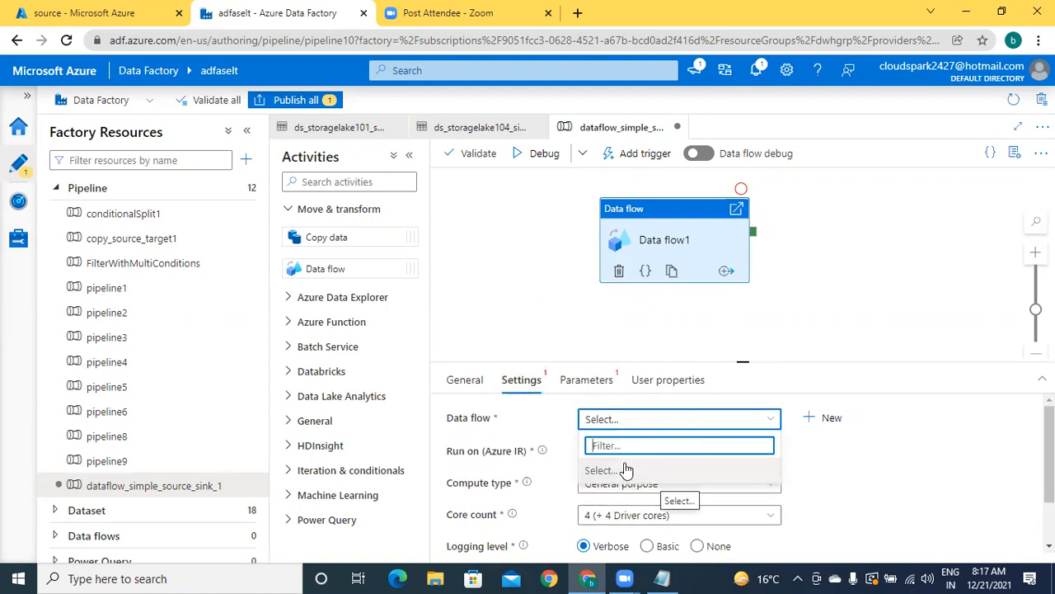
{"action": "left_click", "coordinate": [663, 421]}
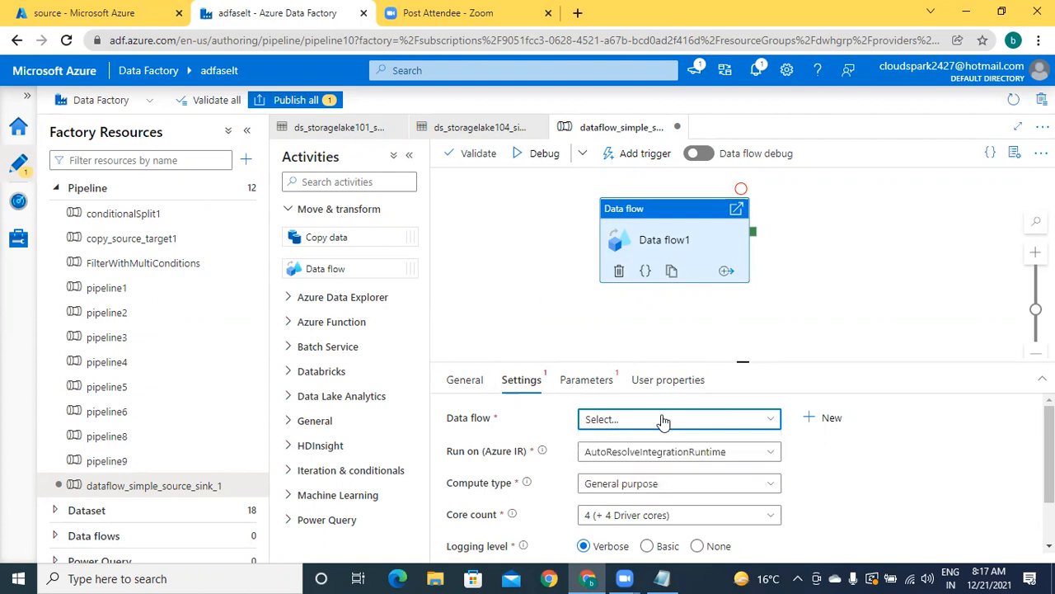
{"action": "left_click", "coordinate": [829, 422]}
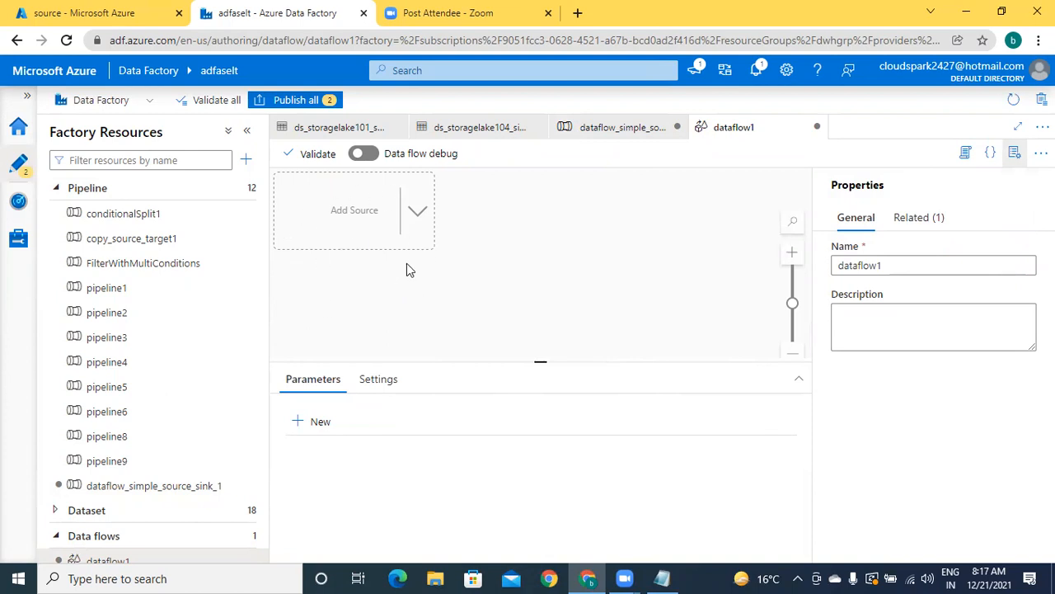
{"action": "left_click", "coordinate": [362, 221]}
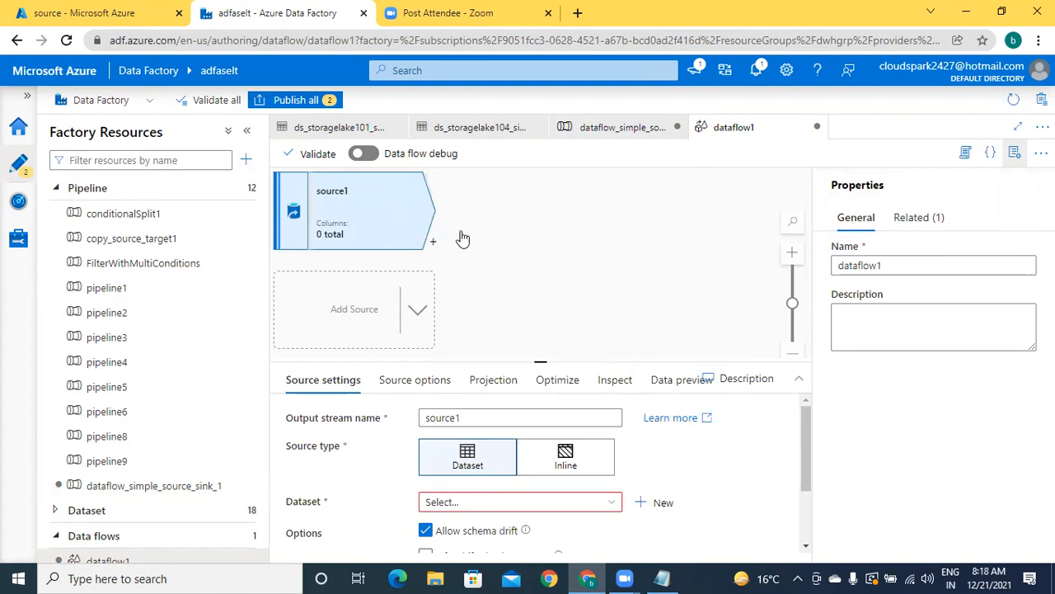
Step: Check the Notepad notes for the source transformation's dataset name, and return to the data flow
{"action": "left_click", "coordinate": [662, 577]}
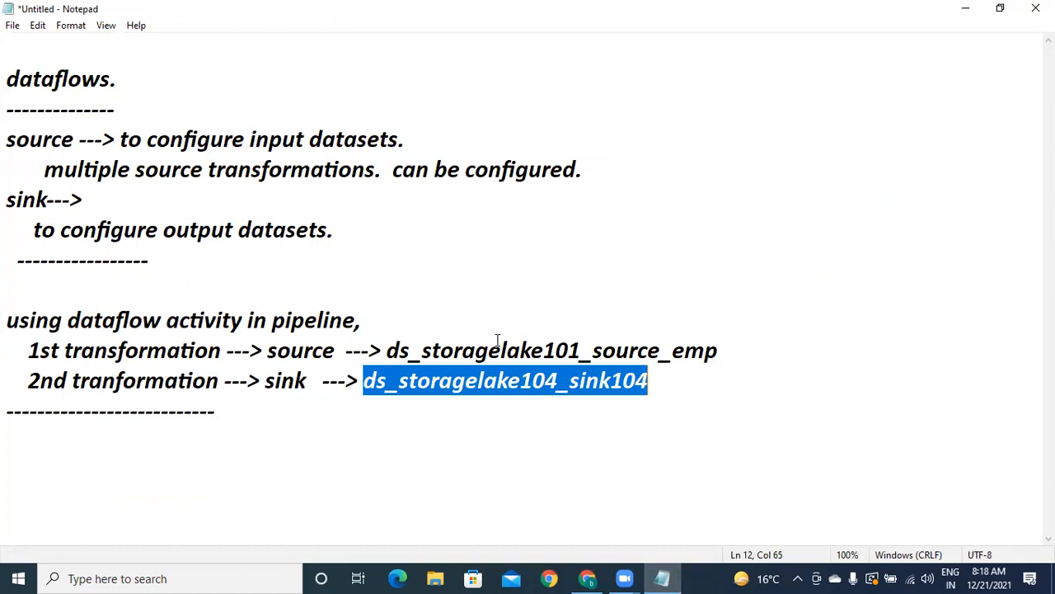
{"action": "double_click", "coordinate": [695, 346]}
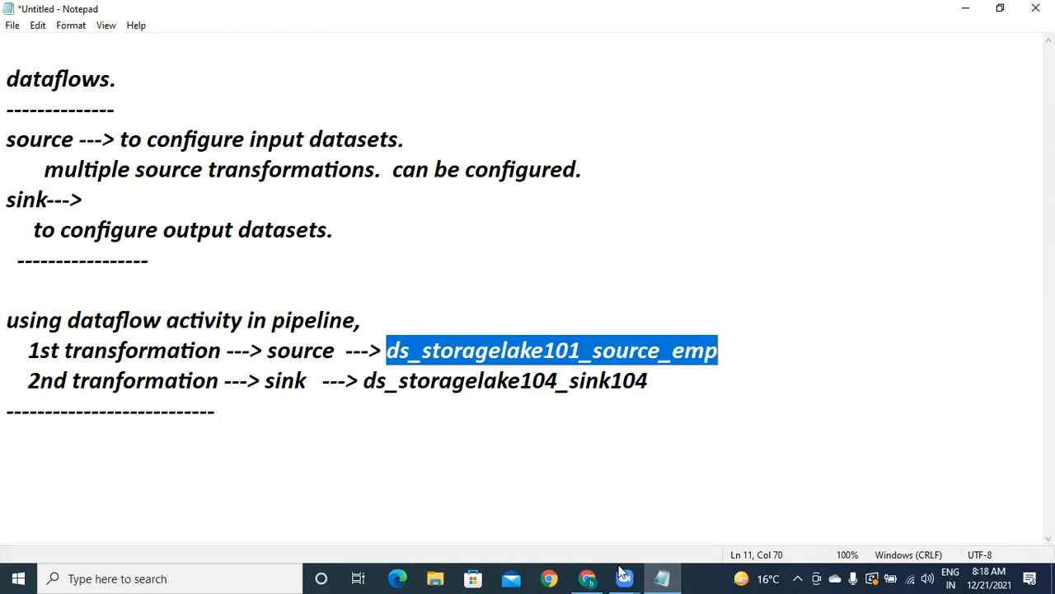
{"action": "left_click", "coordinate": [587, 578]}
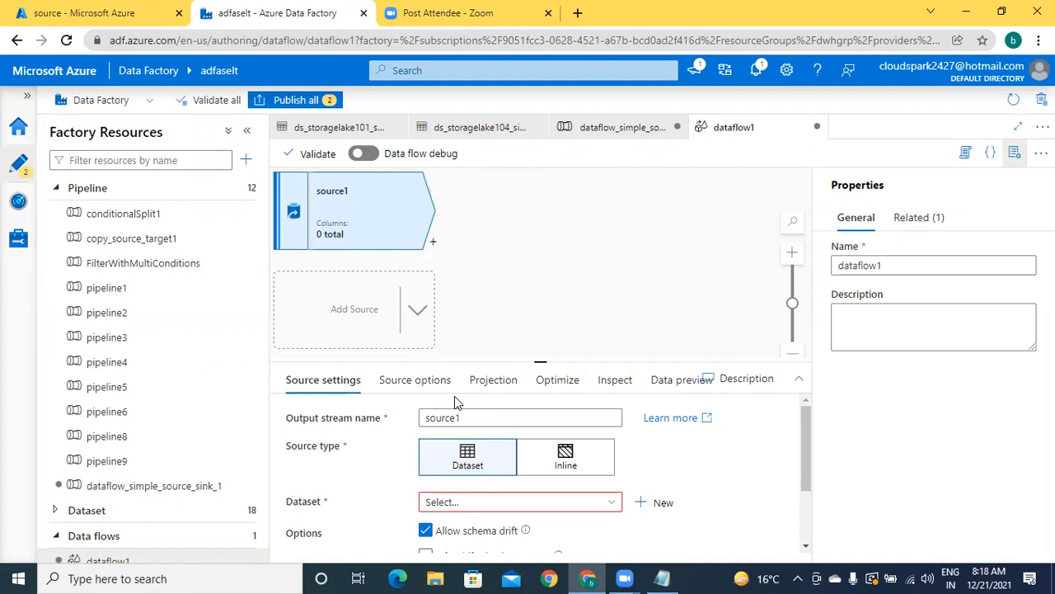
Step: Enlarge the source settings area and set the source1 dataset to ds_storagelake101_source_emp
{"action": "left_click", "coordinate": [472, 418]}
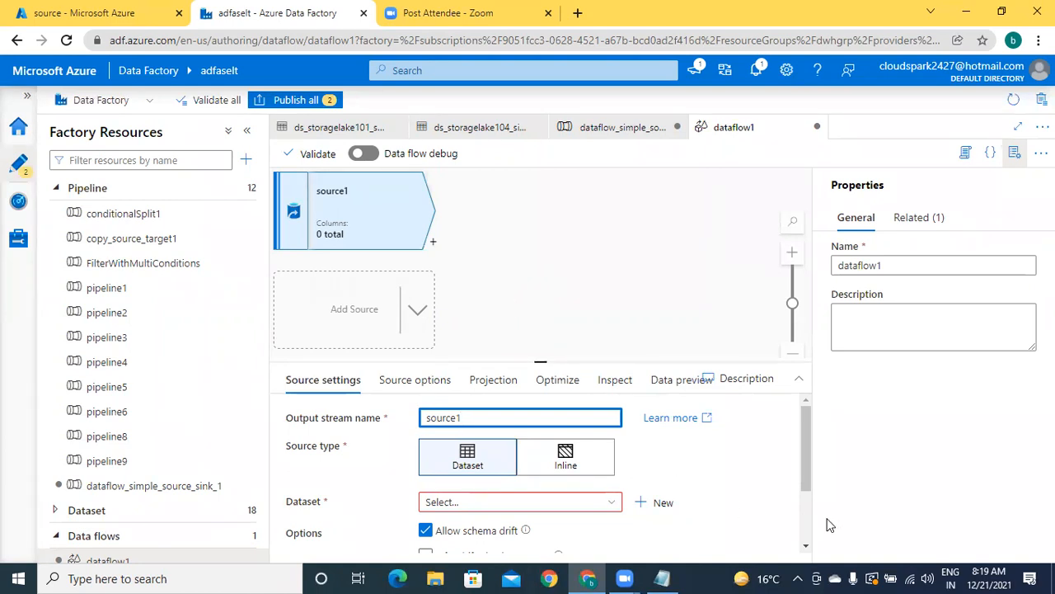
{"action": "mouse_move", "coordinate": [802, 469]}
{"action": "left_mouse_down"}
{"action": "mouse_move", "coordinate": [801, 480]}
{"action": "mouse_move", "coordinate": [795, 466]}
{"action": "left_mouse_up"}
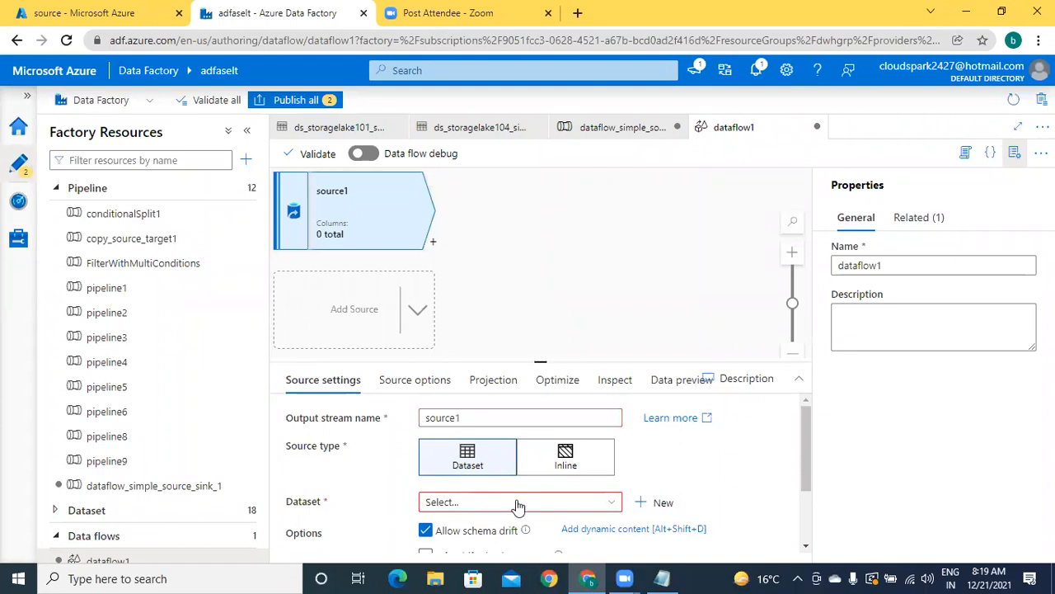
{"action": "left_click_drag", "start_coordinate": [807, 451], "coordinate": [808, 484]}
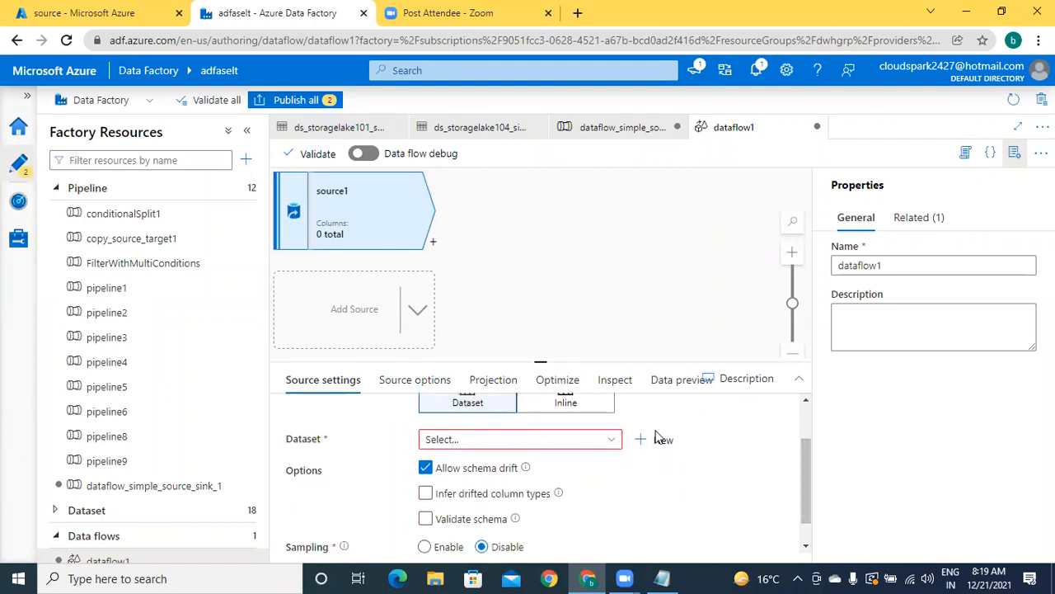
{"action": "left_click_drag", "start_coordinate": [541, 363], "coordinate": [540, 168]}
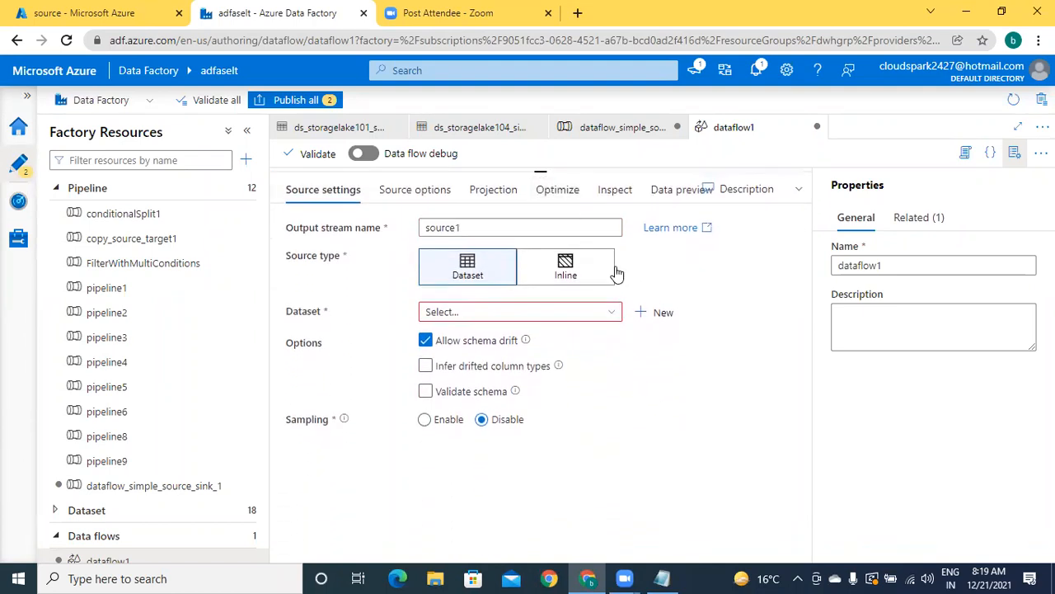
{"action": "left_click", "coordinate": [611, 314]}
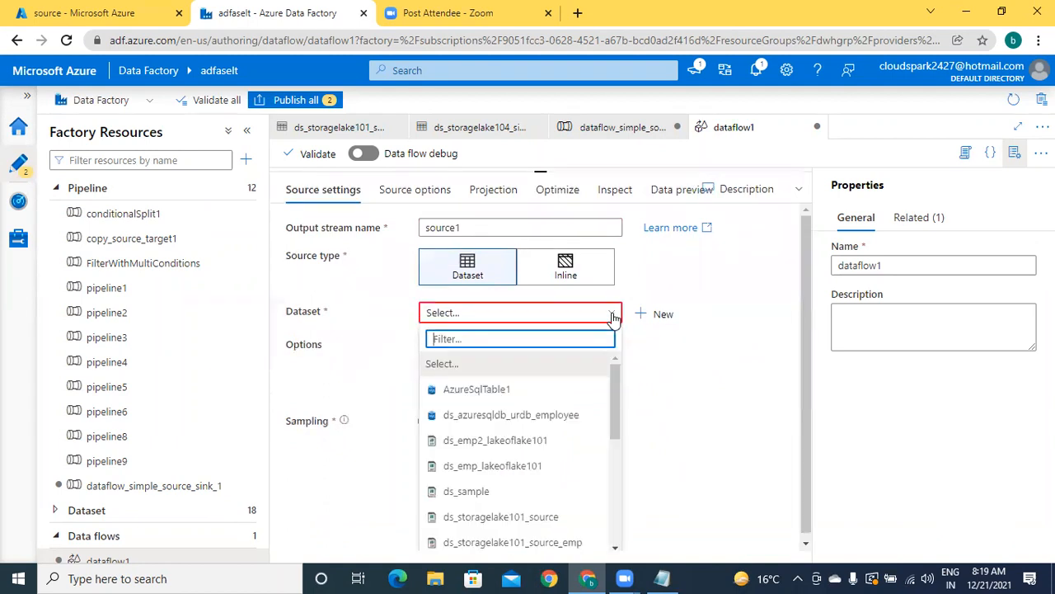
{"action": "left_click", "coordinate": [529, 543]}
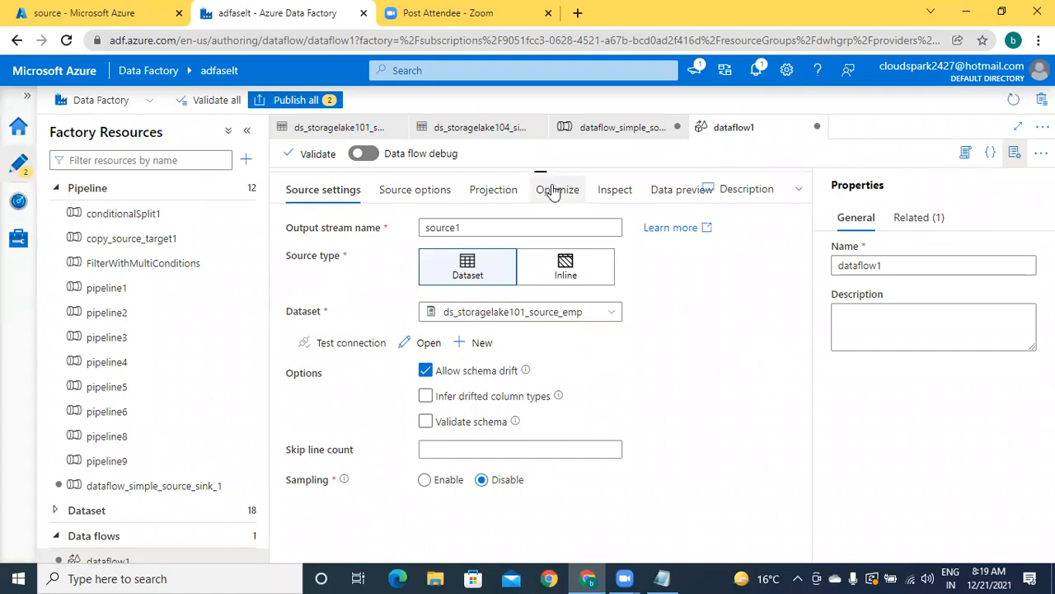
Step: Turn on data flow debug with AutoResolveIntegrationRuntime and a debug time to live of 1 hour
{"action": "left_click", "coordinate": [364, 154]}
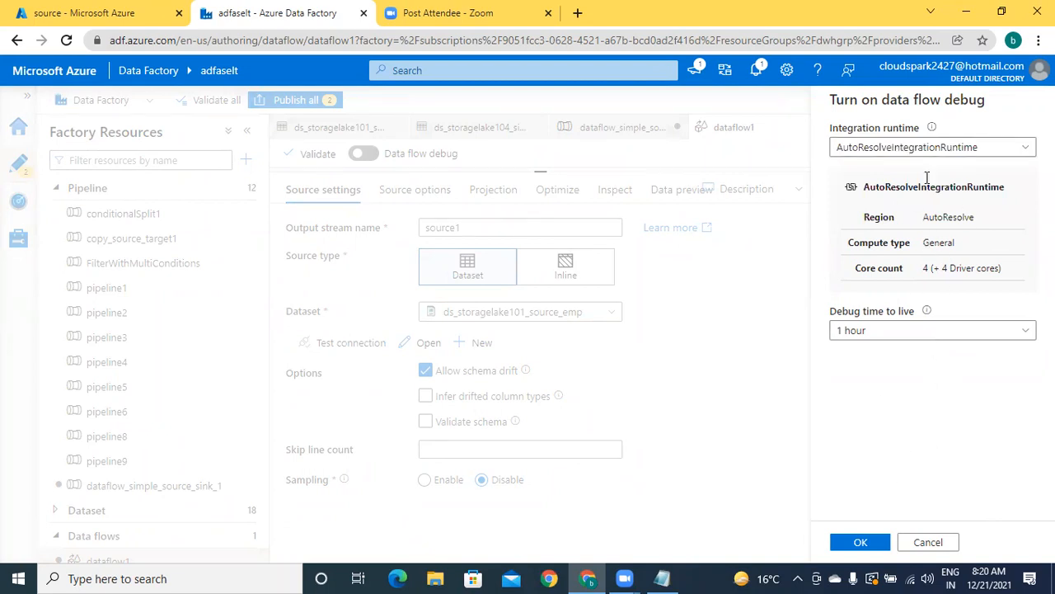
{"action": "left_click", "coordinate": [867, 542]}
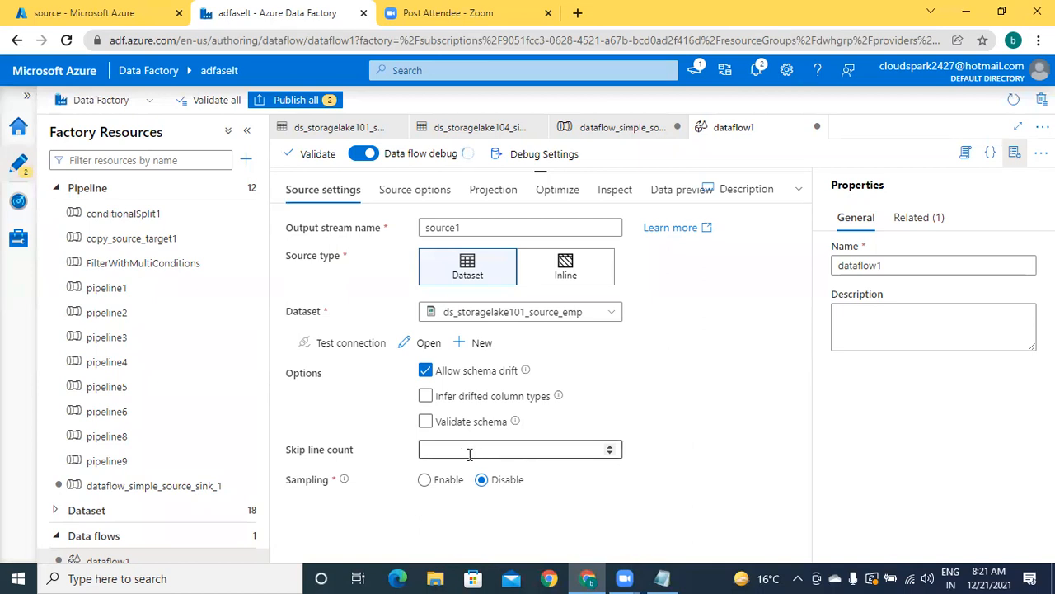
Step: Set the skip line count of source1 to 1
{"action": "left_click", "coordinate": [611, 454]}
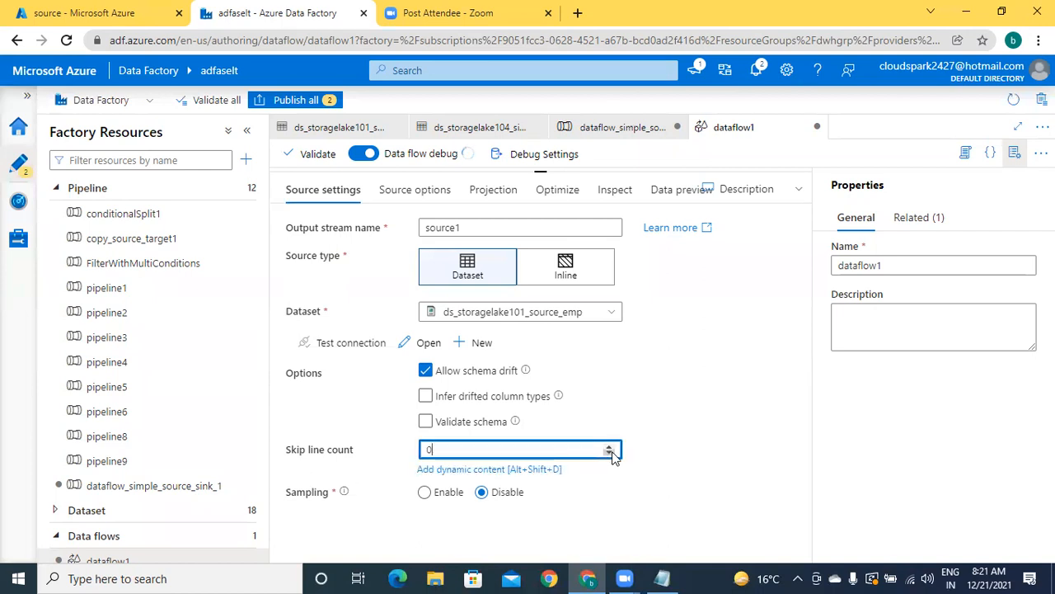
{"action": "left_click", "coordinate": [611, 453]}
{"action": "left_click", "coordinate": [700, 455]}
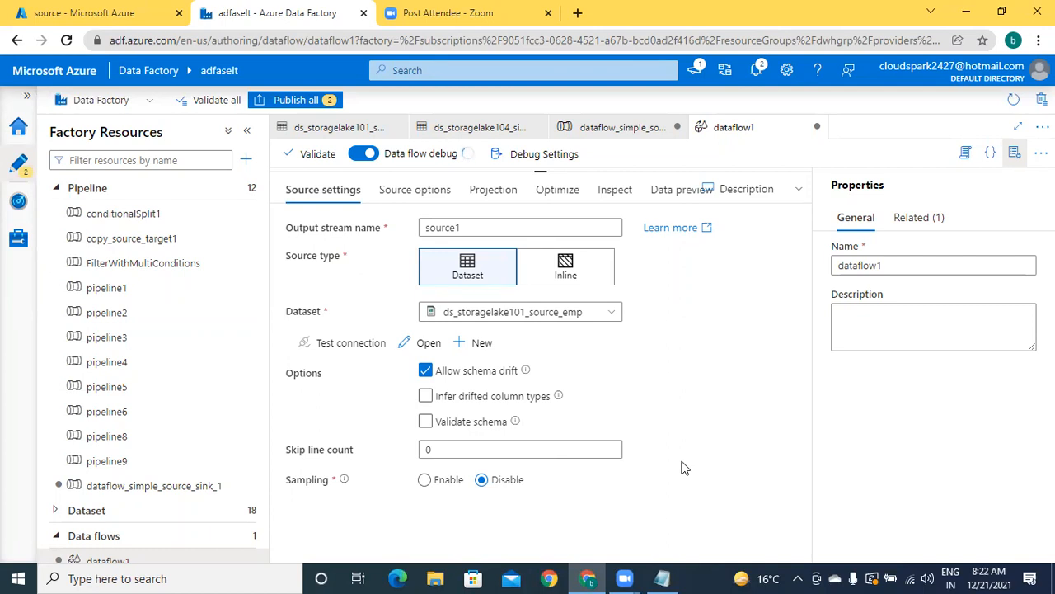
{"action": "left_click", "coordinate": [610, 449]}
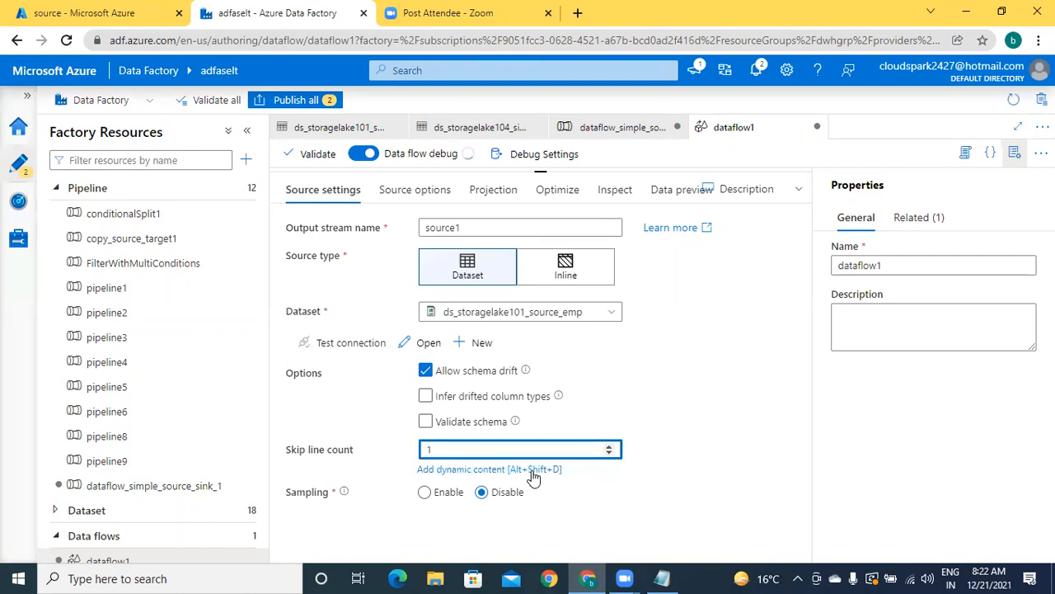
Step: Set the skip line count of source1 to 0, keeping its output stream name
{"action": "left_click", "coordinate": [675, 497]}
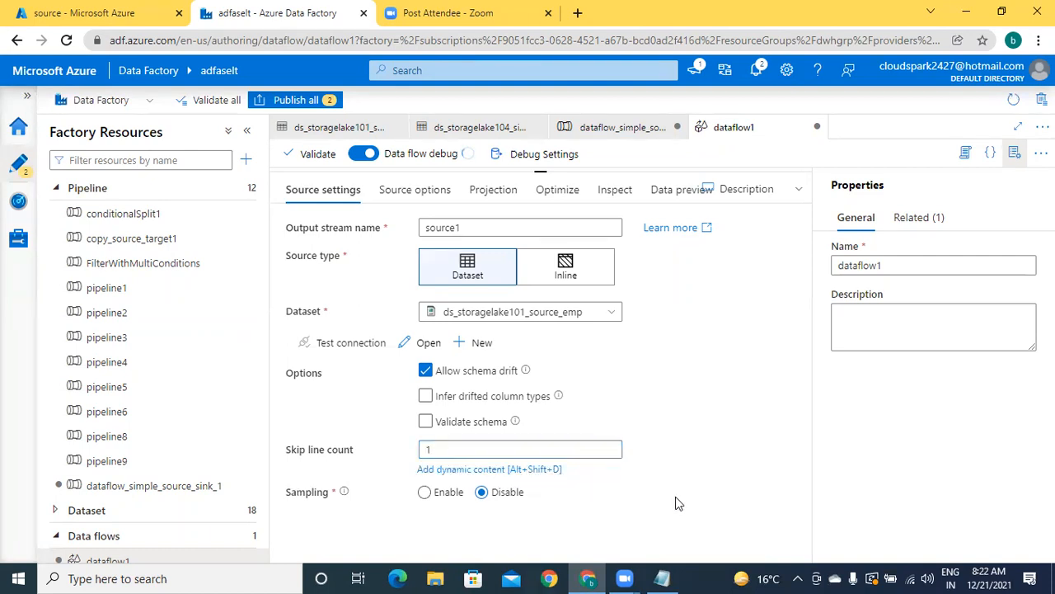
{"action": "left_click", "coordinate": [530, 448]}
{"action": "key", "text": "BackSpace"}
{"action": "type", "text": "0"}
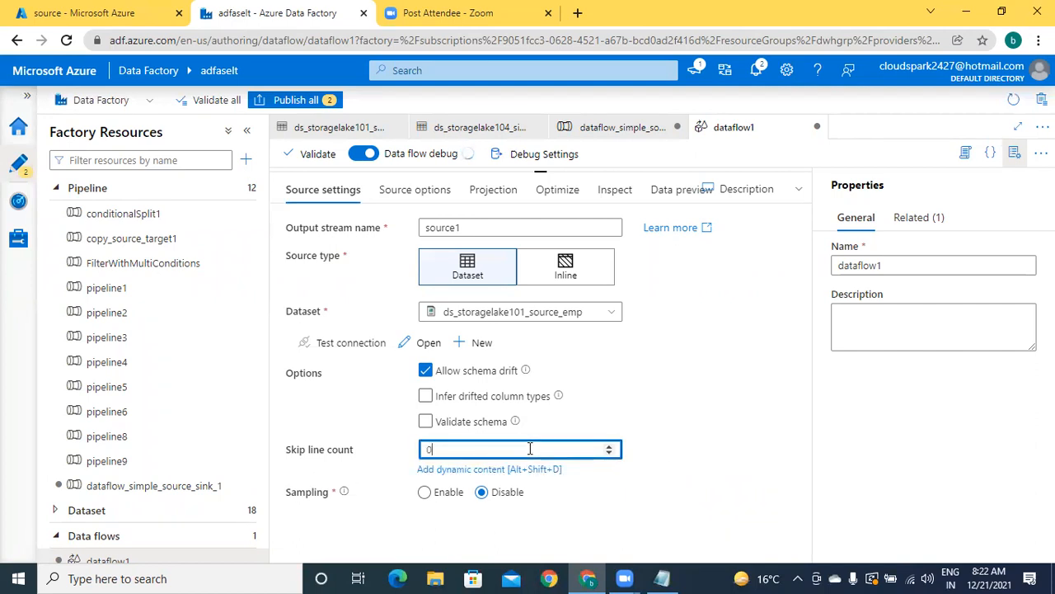
{"action": "left_click", "coordinate": [709, 513]}
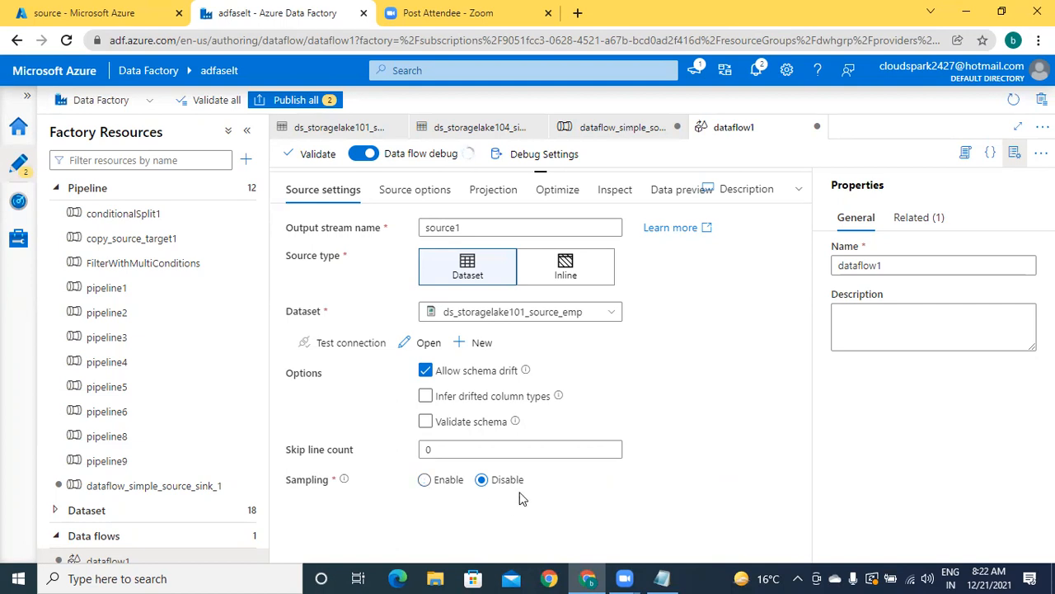
{"action": "left_click", "coordinate": [467, 228]}
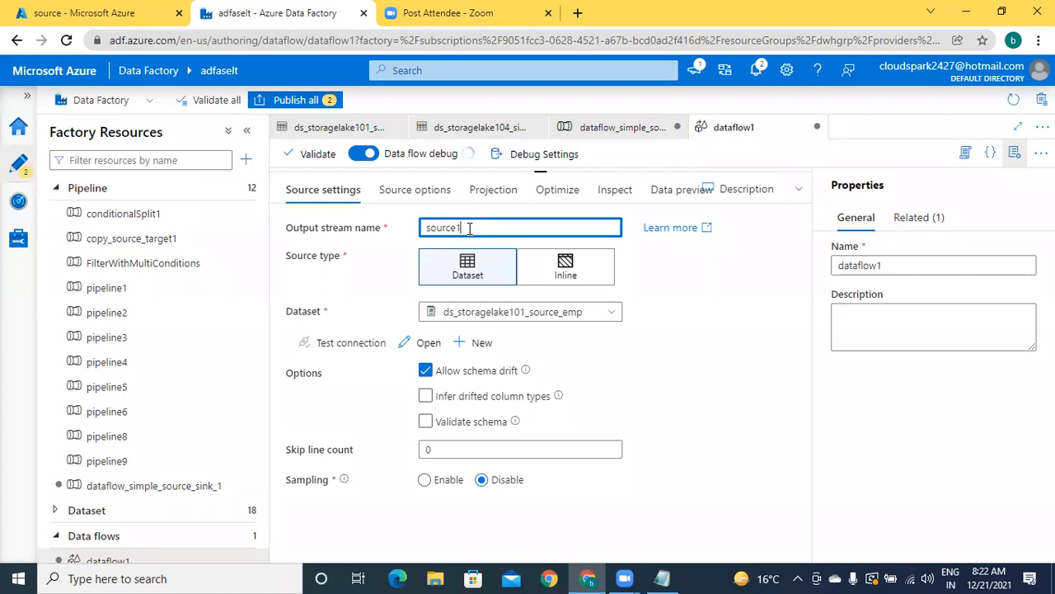
{"action": "left_click", "coordinate": [710, 472]}
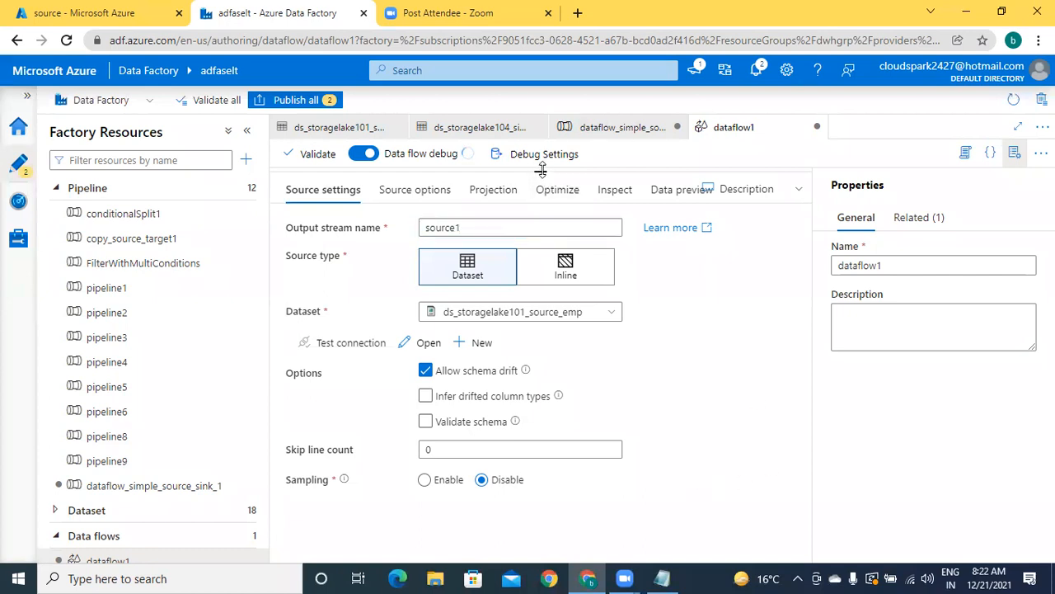
Step: Shrink the source settings area, open source1's dataset to check its file path, and close the dataset
{"action": "left_click_drag", "start_coordinate": [543, 178], "coordinate": [549, 384]}
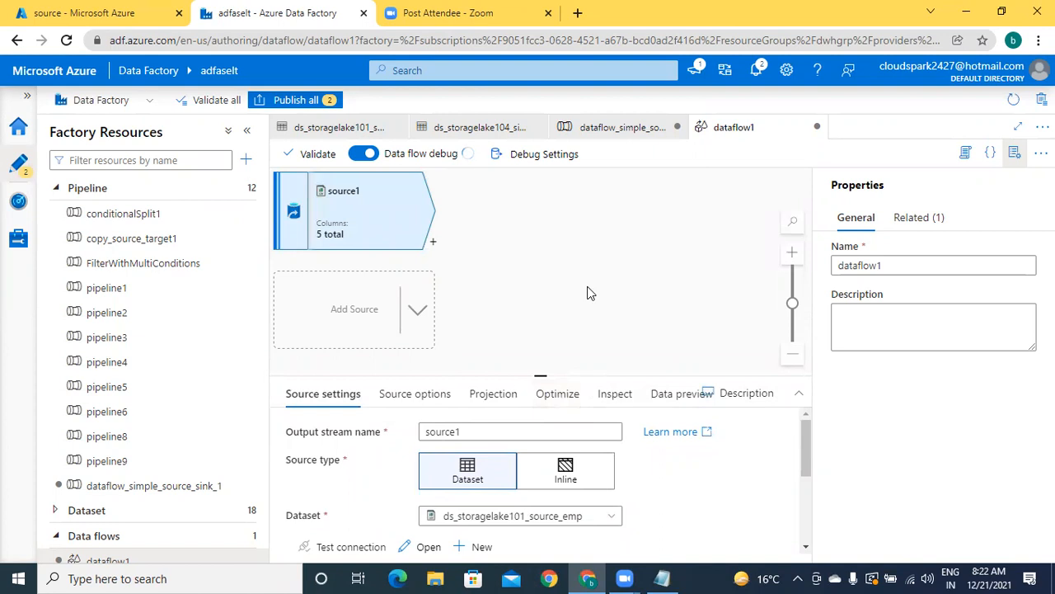
{"action": "left_click", "coordinate": [589, 293]}
{"action": "left_click", "coordinate": [371, 212]}
{"action": "left_click", "coordinate": [425, 547]}
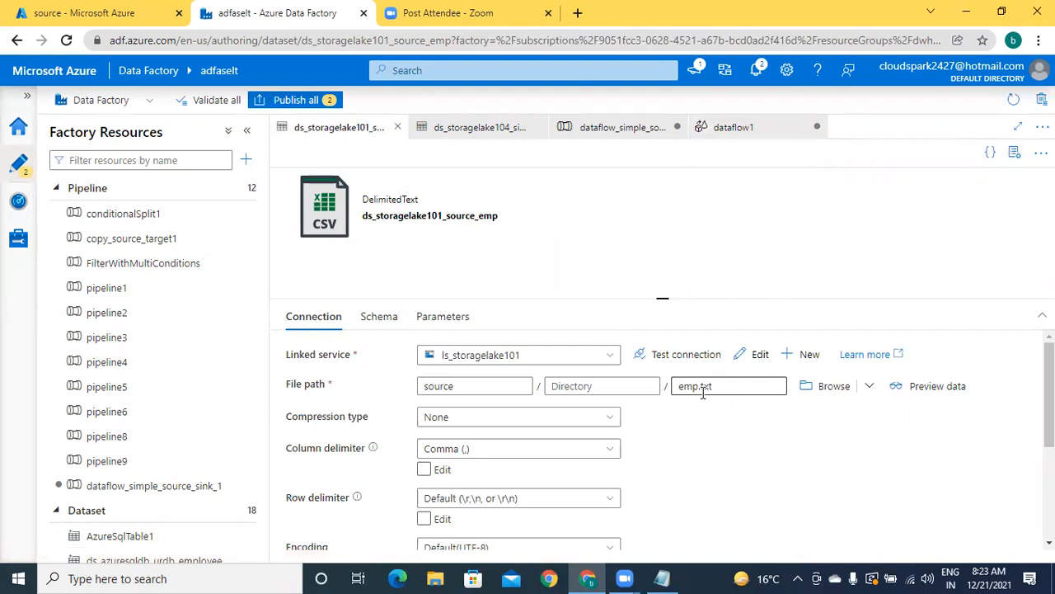
{"action": "left_click", "coordinate": [397, 129]}
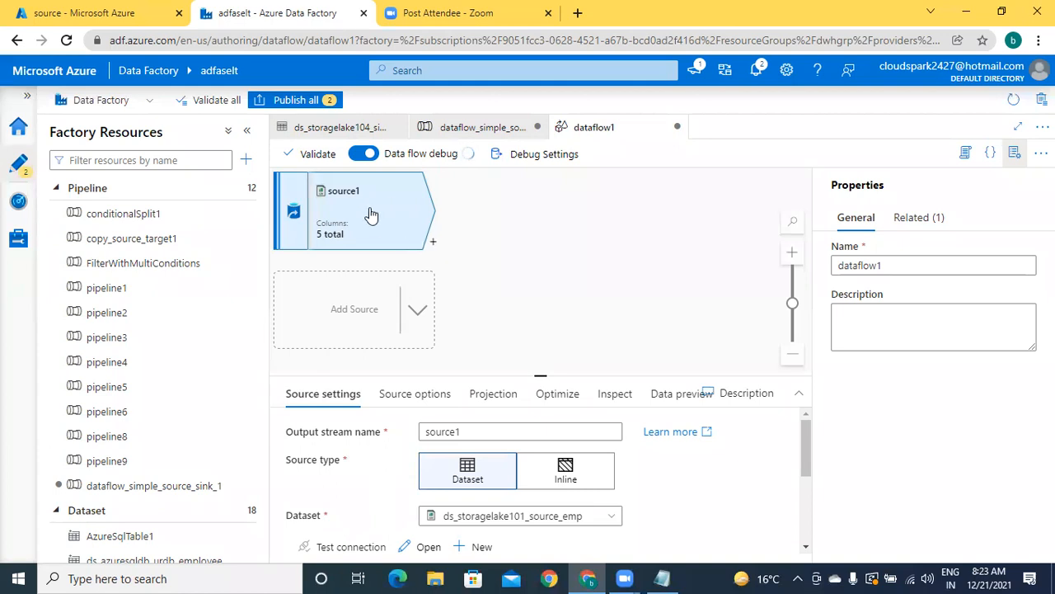
Step: Add a Sink transformation after source1 in the data flow
{"action": "left_click", "coordinate": [434, 246]}
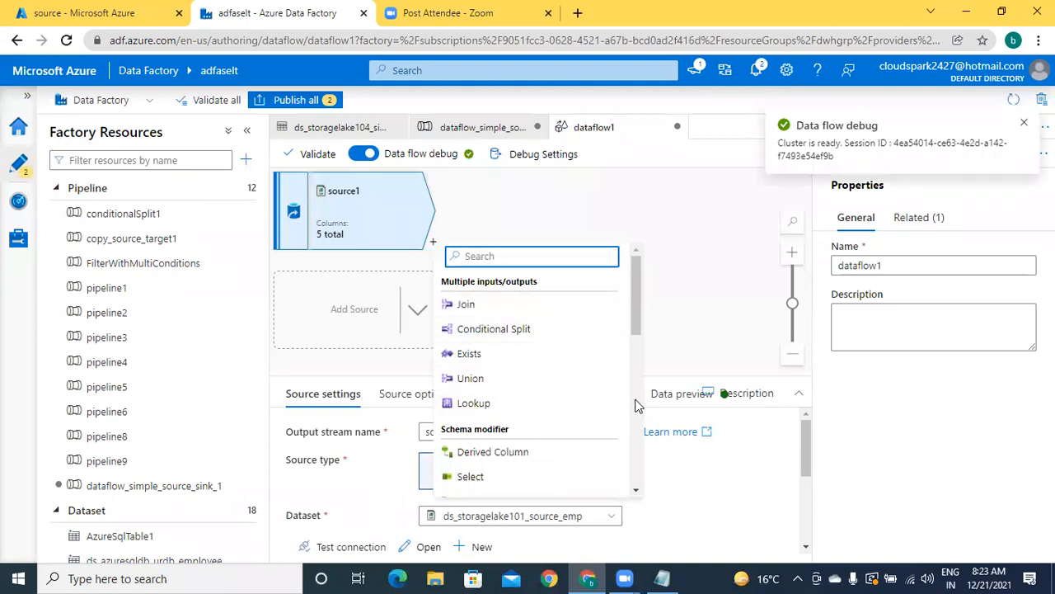
{"action": "left_click", "coordinate": [638, 493]}
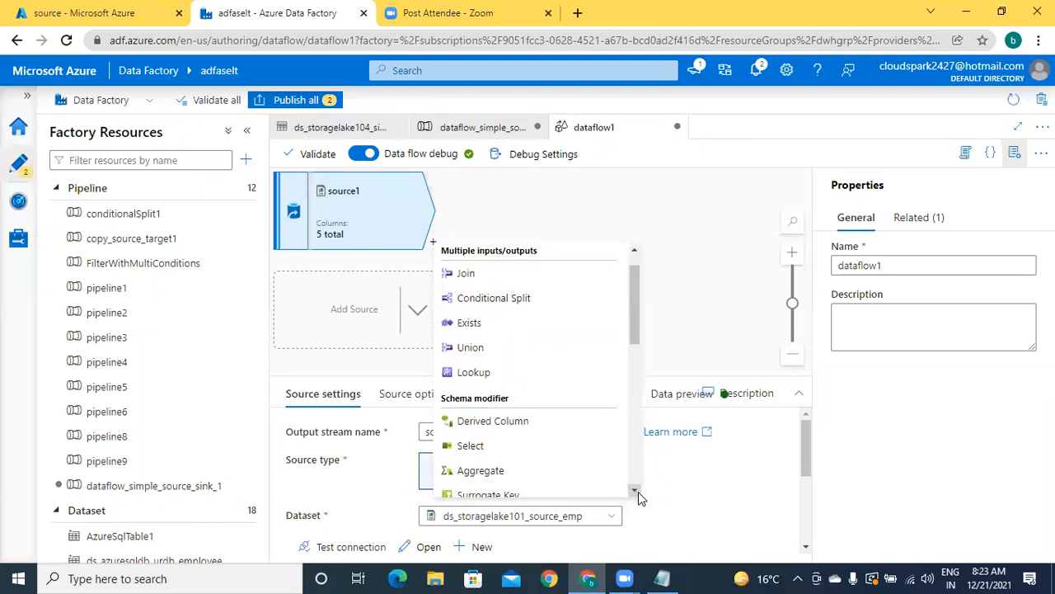
{"action": "left_click", "coordinate": [638, 492]}
{"action": "left_click", "coordinate": [638, 491]}
{"action": "left_click", "coordinate": [638, 492]}
{"action": "left_click", "coordinate": [638, 491]}
{"action": "left_click", "coordinate": [639, 492]}
{"action": "left_click", "coordinate": [638, 491]}
{"action": "left_click", "coordinate": [638, 491]}
{"action": "left_click", "coordinate": [638, 492]}
{"action": "left_click", "coordinate": [638, 491]}
{"action": "left_click", "coordinate": [638, 492]}
{"action": "left_click", "coordinate": [638, 491]}
{"action": "left_click", "coordinate": [638, 491]}
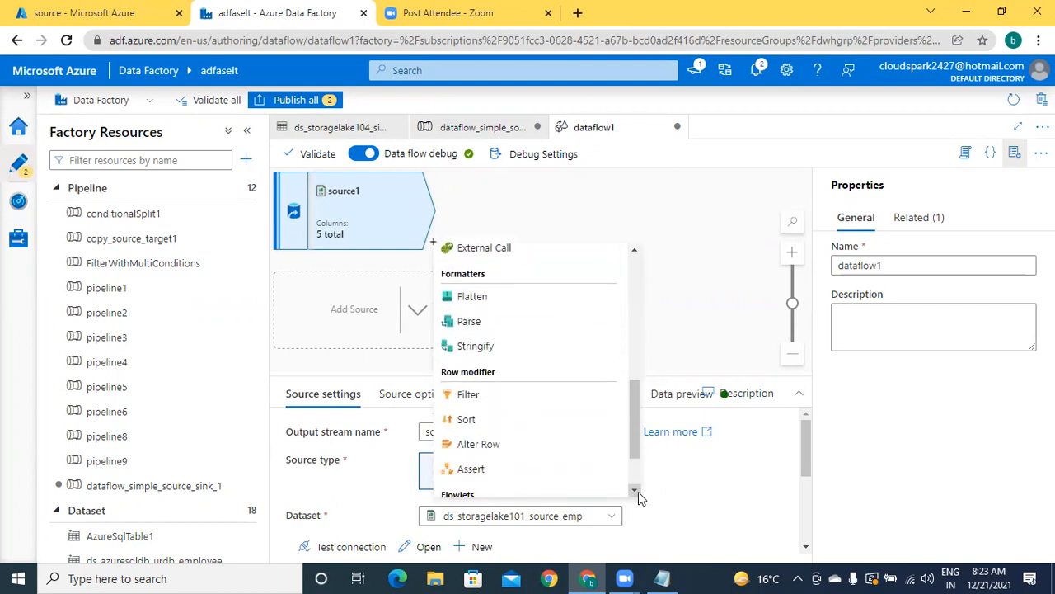
{"action": "left_click", "coordinate": [638, 492]}
{"action": "left_click", "coordinate": [638, 491]}
{"action": "left_click", "coordinate": [638, 491]}
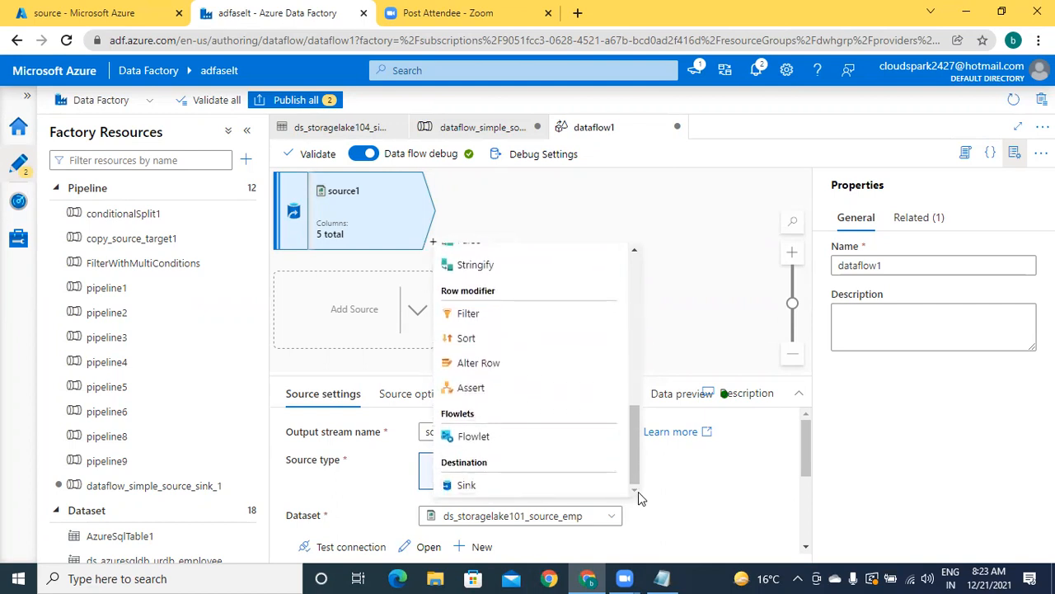
{"action": "left_click", "coordinate": [552, 485]}
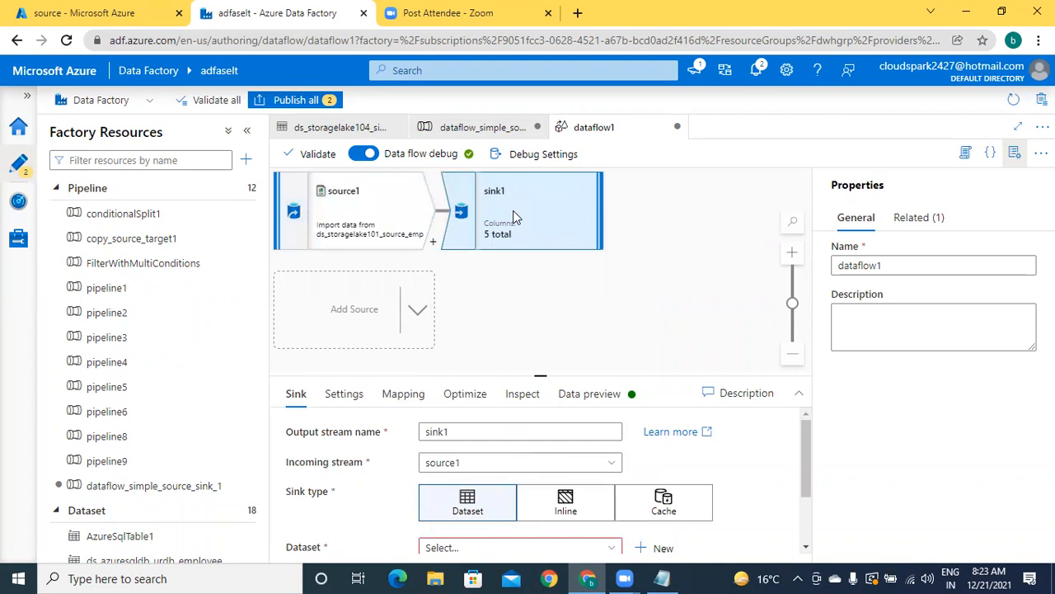
Step: Compare the source1 and sink1 settings, and check sink1's output stream name and its available incoming streams
{"action": "left_click", "coordinate": [376, 237]}
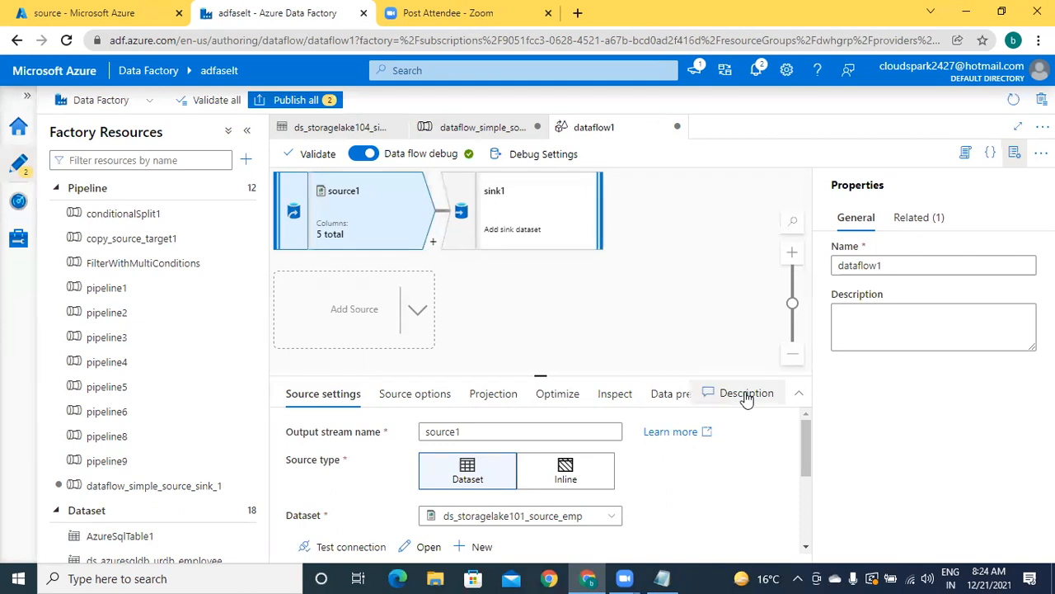
{"action": "left_click", "coordinate": [537, 204]}
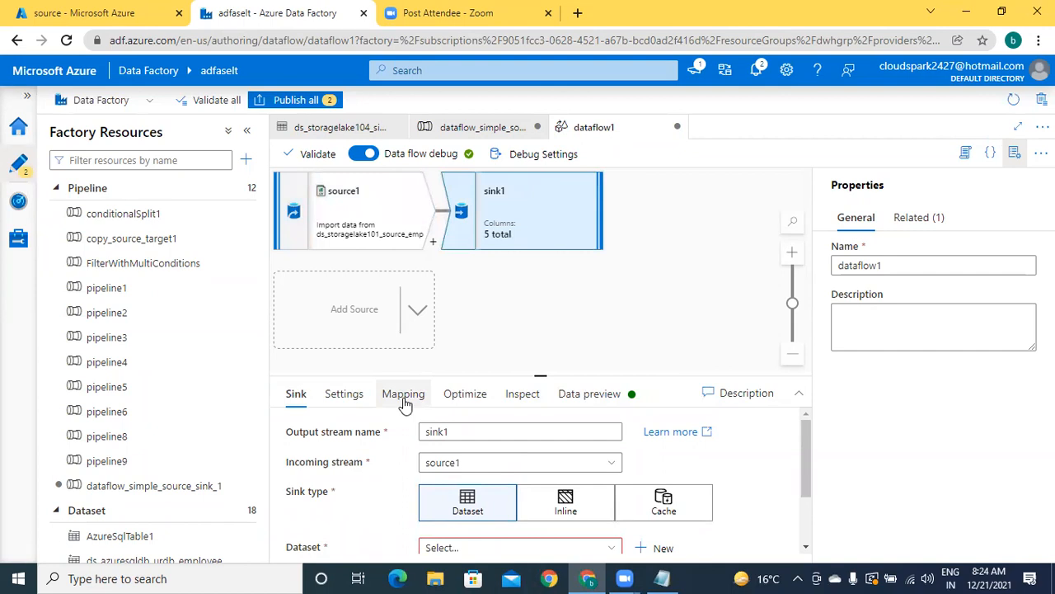
{"action": "left_click", "coordinate": [469, 434]}
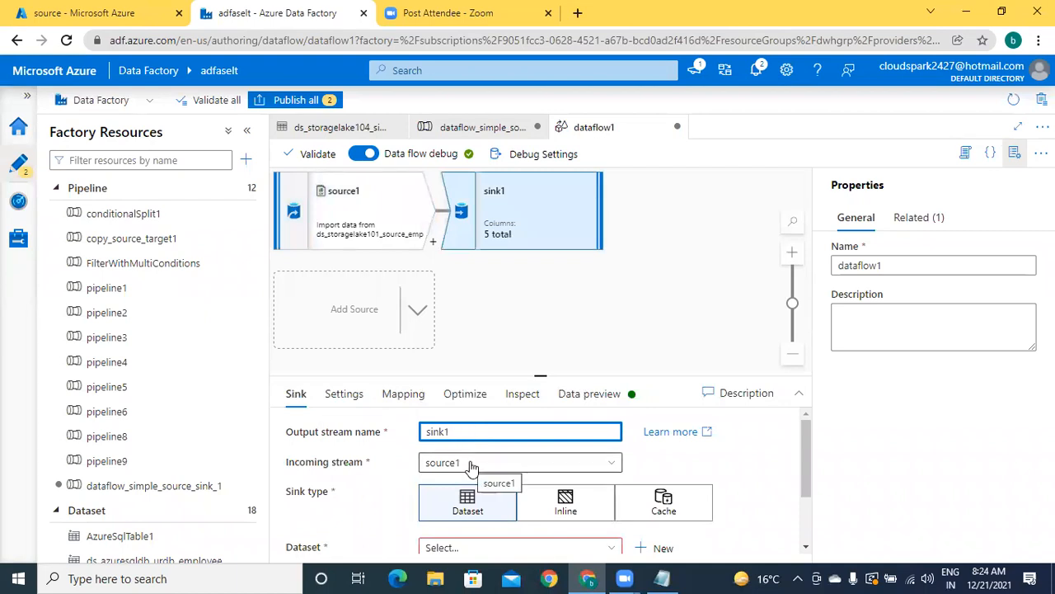
{"action": "left_click", "coordinate": [471, 465]}
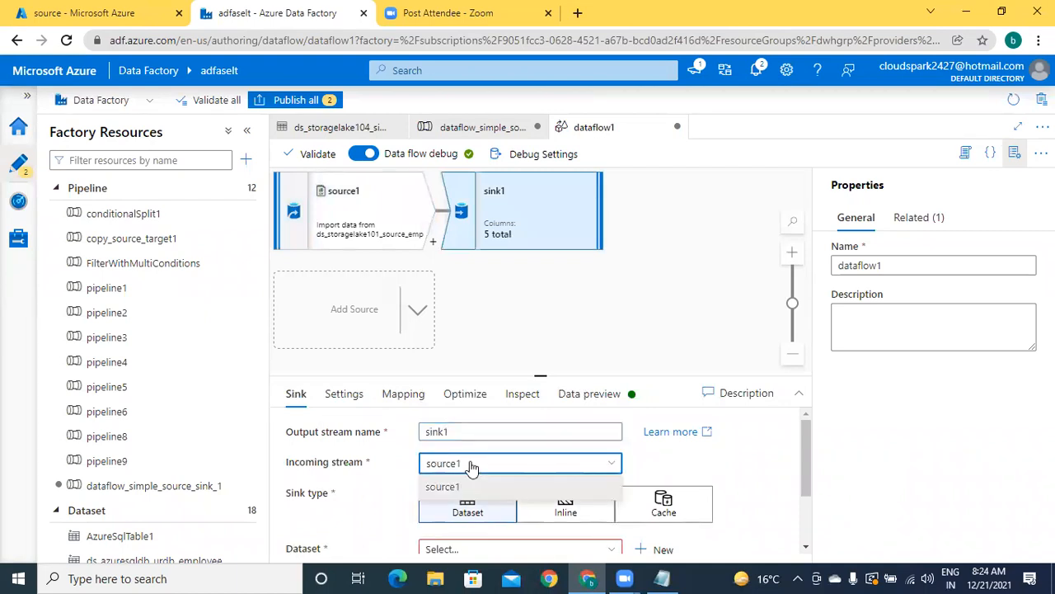
{"action": "left_click", "coordinate": [471, 467]}
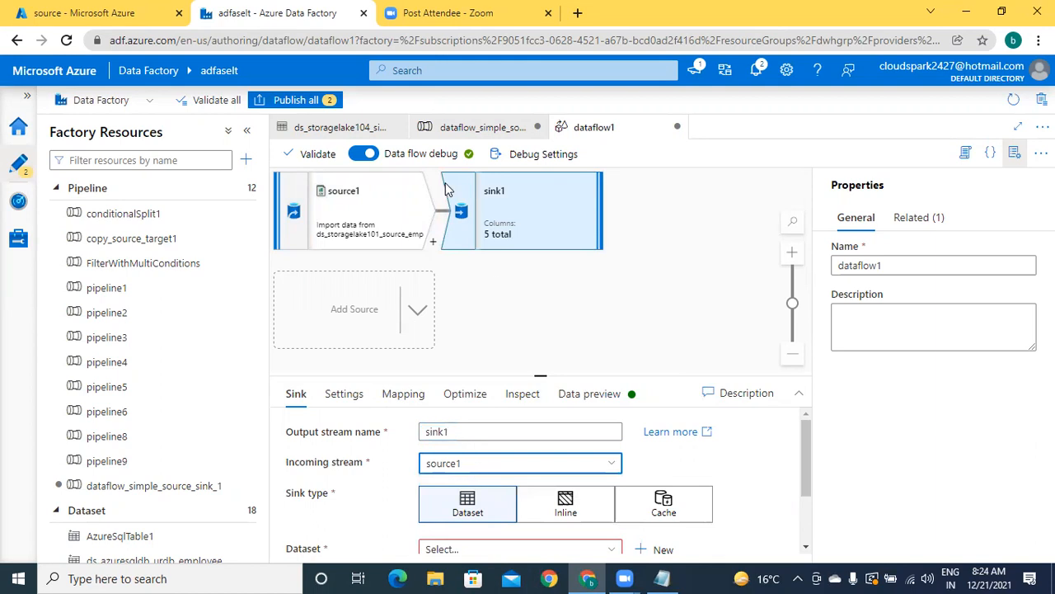
{"action": "left_click", "coordinate": [458, 435]}
{"action": "left_click", "coordinate": [473, 466]}
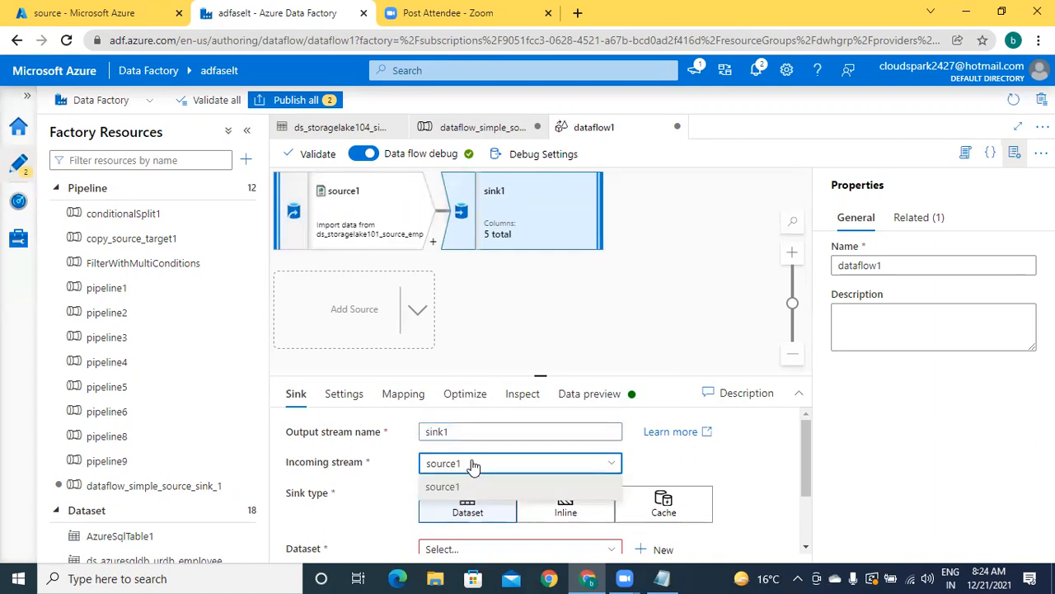
{"action": "left_click", "coordinate": [473, 466]}
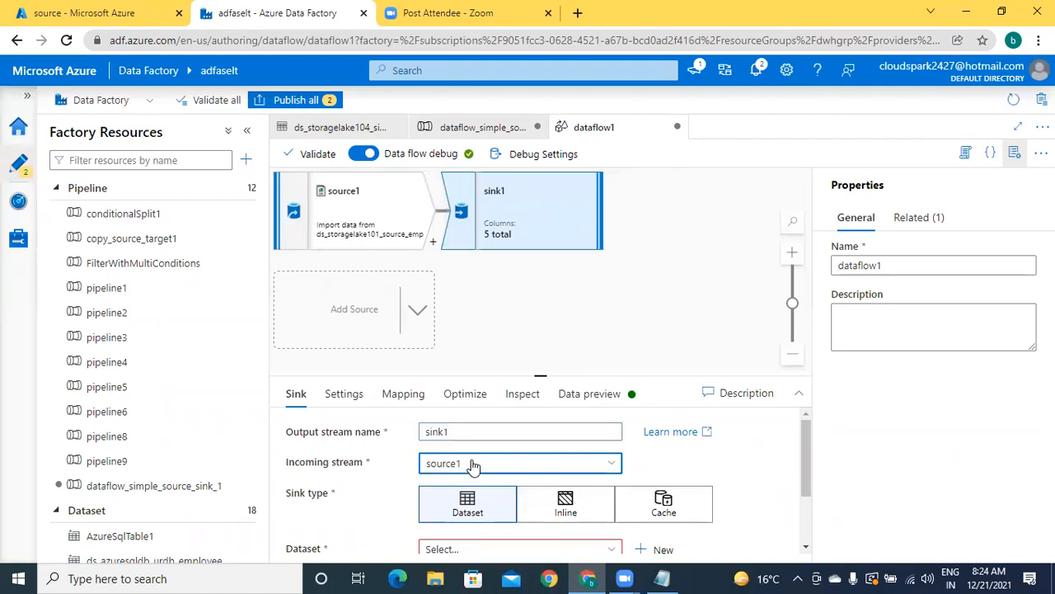
Step: Check the Notepad notes for the sink transformation's dataset name, and return to the data flow in the browser
{"action": "left_click", "coordinate": [806, 548]}
{"action": "left_click", "coordinate": [806, 547]}
{"action": "left_click", "coordinate": [807, 548]}
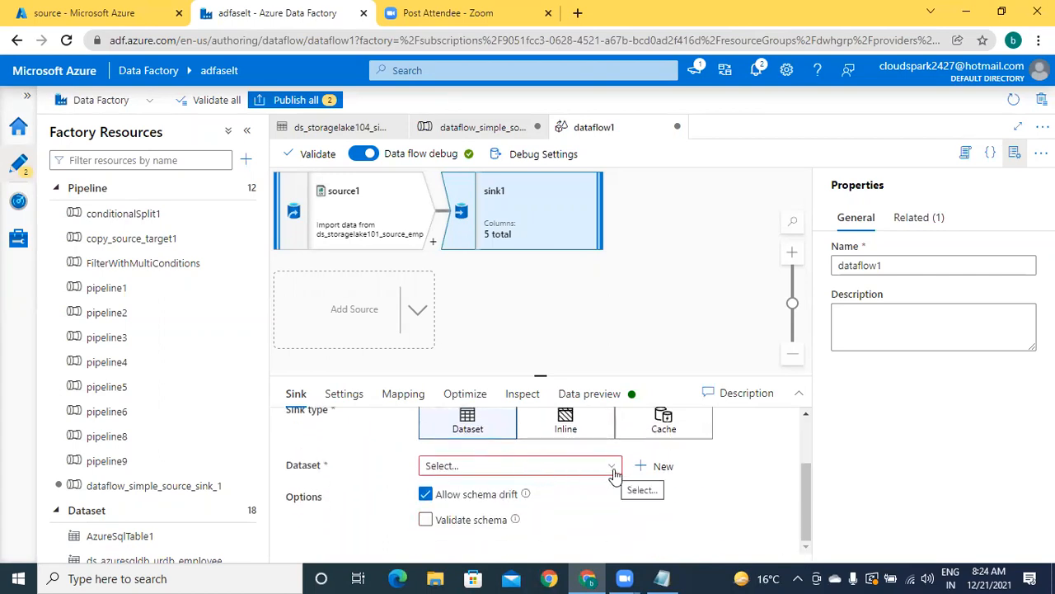
{"action": "left_click", "coordinate": [662, 578]}
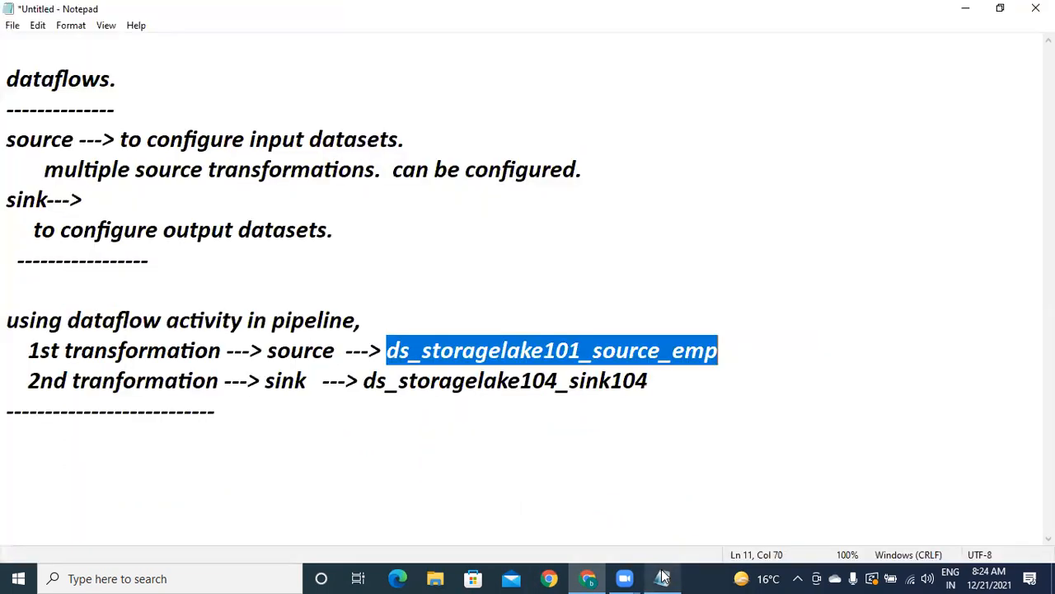
{"action": "left_click_drag", "start_coordinate": [364, 381], "coordinate": [648, 389]}
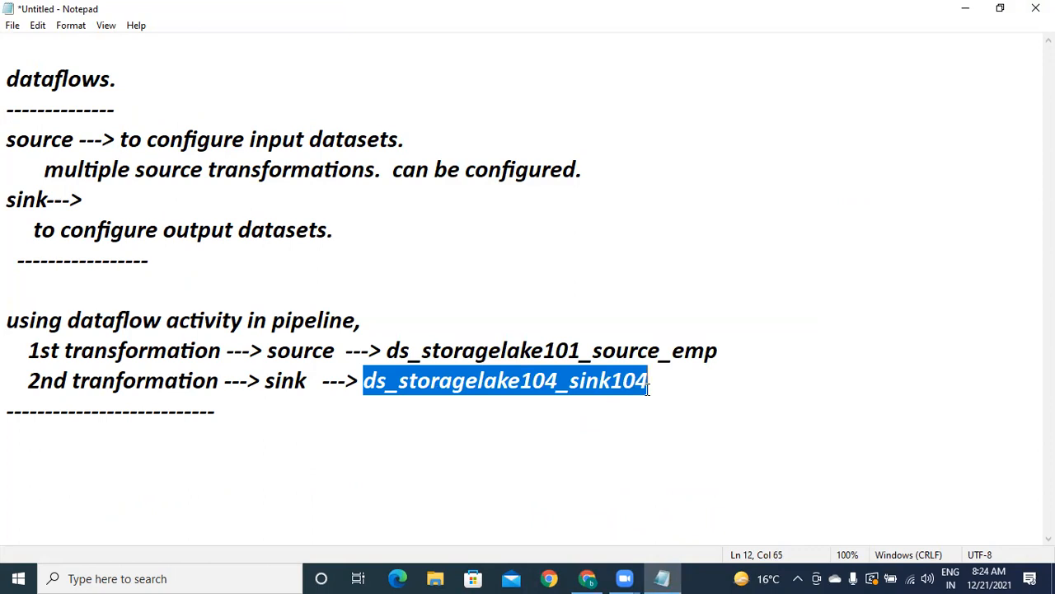
{"action": "left_click", "coordinate": [588, 578]}
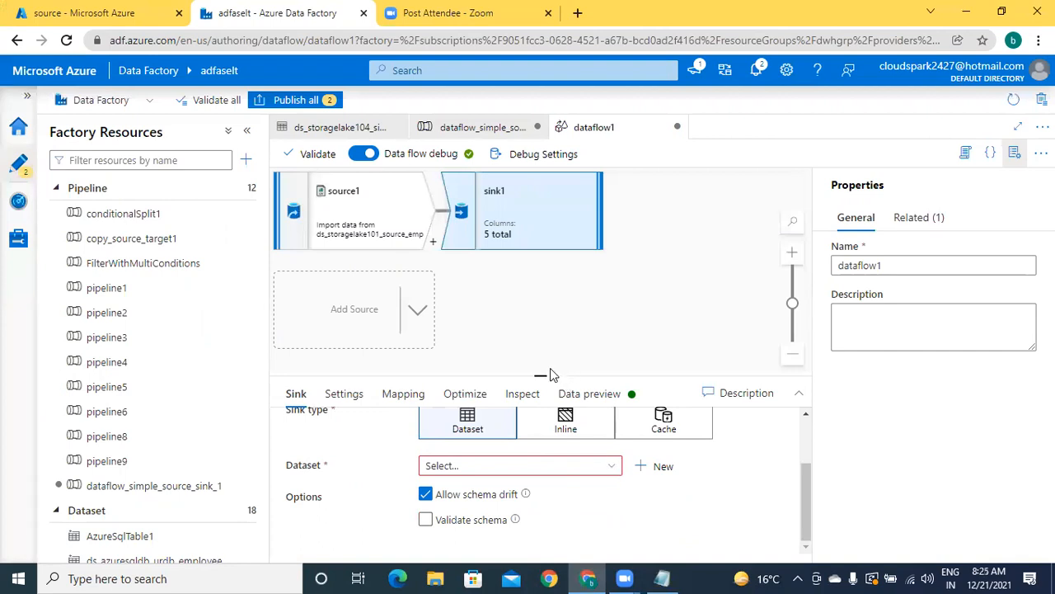
Step: Enlarge the sink settings area, set the sink1 dataset to ds_storagelake104_sink104, and test its connection
{"action": "left_click_drag", "start_coordinate": [544, 372], "coordinate": [546, 290]}
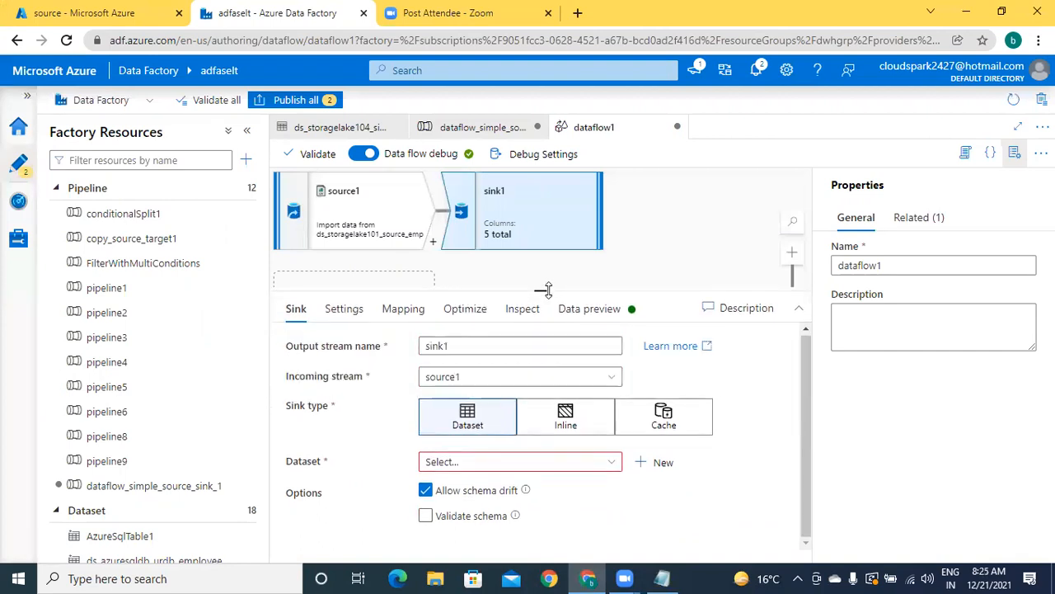
{"action": "left_click", "coordinate": [612, 464]}
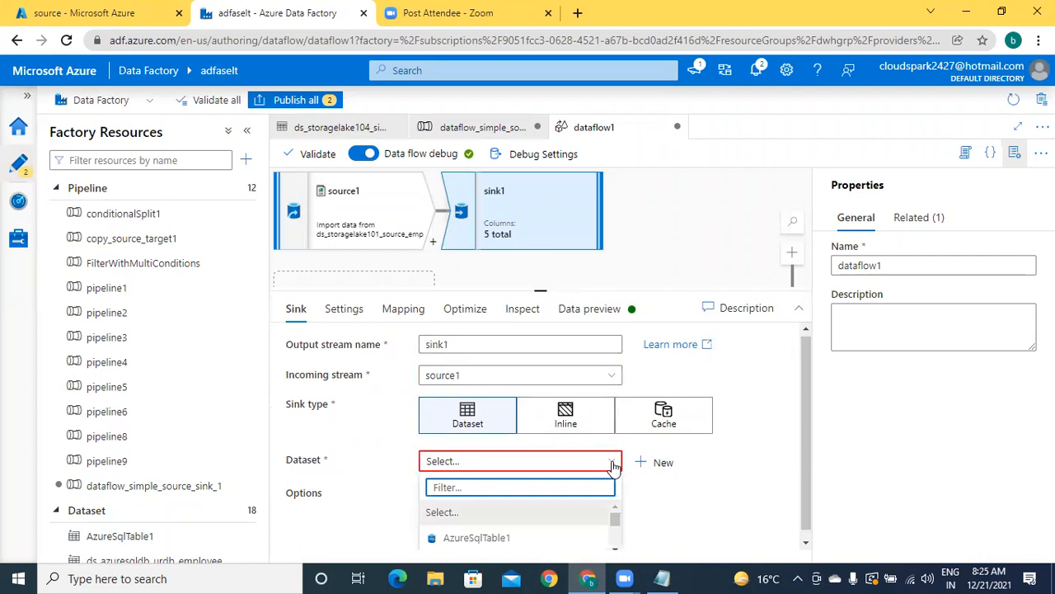
{"action": "left_click", "coordinate": [620, 554]}
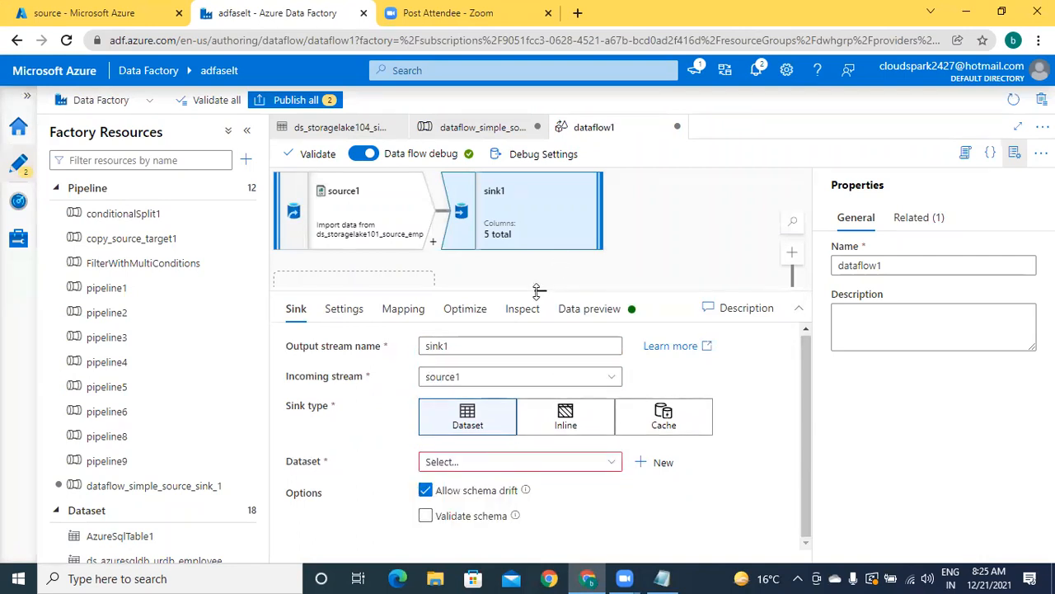
{"action": "left_click_drag", "start_coordinate": [544, 291], "coordinate": [542, 160]}
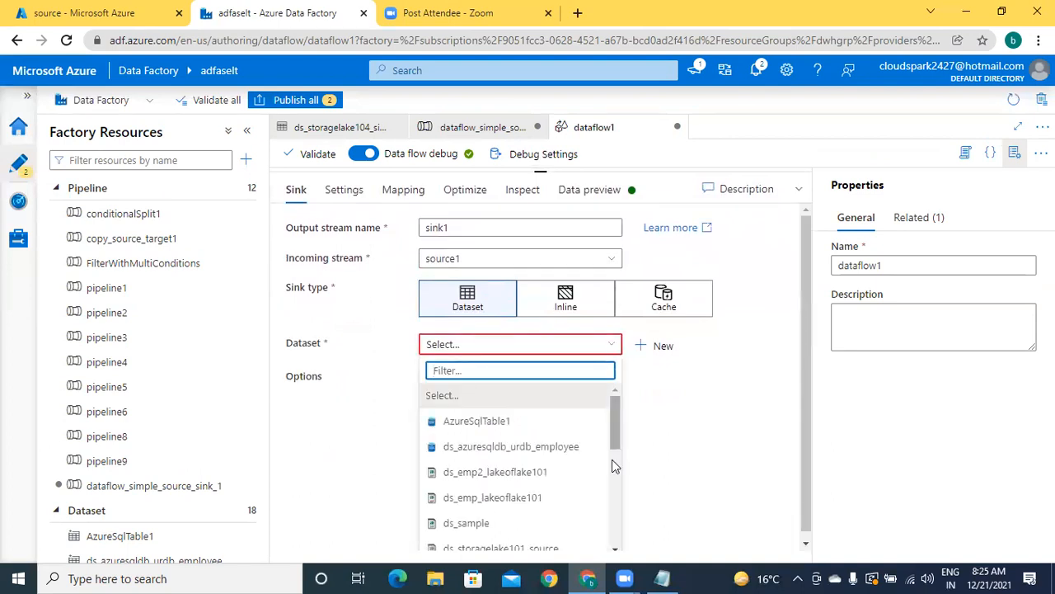
{"action": "left_click", "coordinate": [615, 549]}
{"action": "left_click", "coordinate": [615, 550]}
{"action": "left_click", "coordinate": [615, 550]}
{"action": "left_click", "coordinate": [615, 550]}
{"action": "left_click", "coordinate": [616, 550]}
{"action": "left_click", "coordinate": [615, 550]}
{"action": "left_click", "coordinate": [615, 550]}
{"action": "left_click", "coordinate": [615, 550]}
{"action": "left_click", "coordinate": [615, 550]}
{"action": "left_click", "coordinate": [616, 550]}
{"action": "left_click", "coordinate": [616, 550]}
{"action": "left_click", "coordinate": [615, 550]}
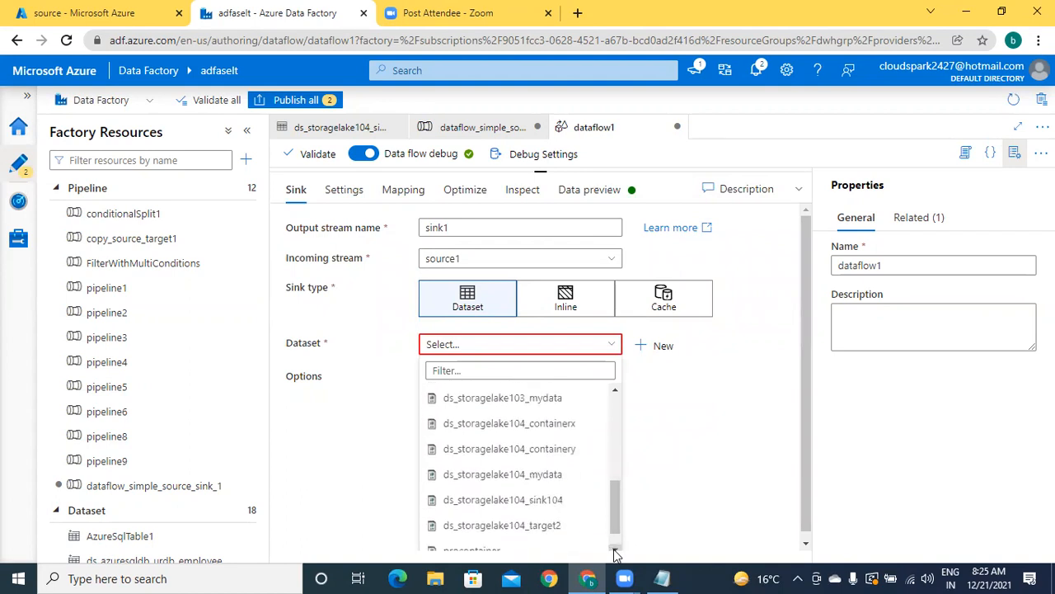
{"action": "left_click", "coordinate": [535, 501]}
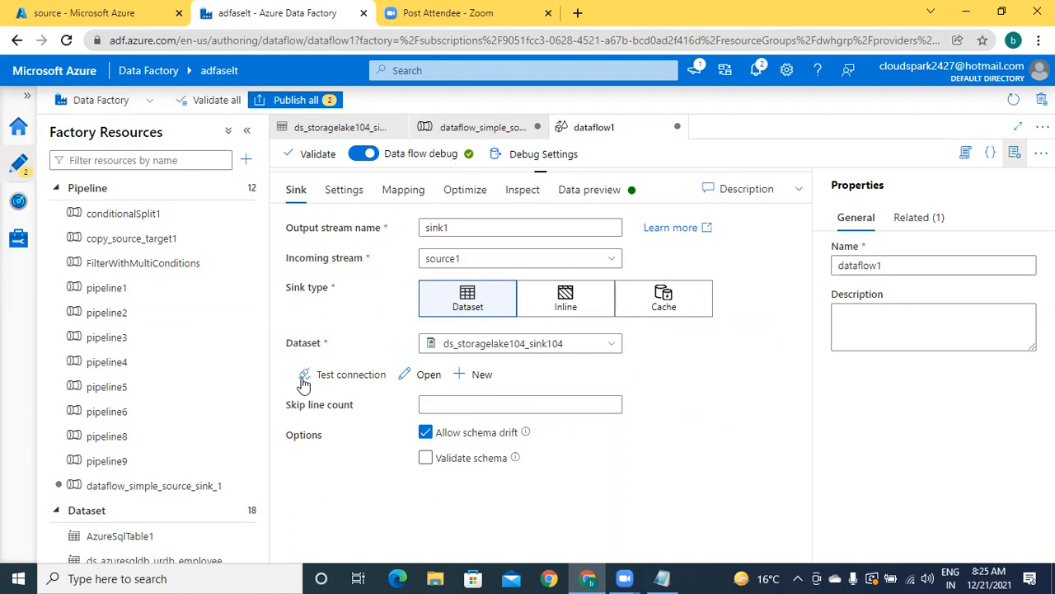
{"action": "left_click", "coordinate": [352, 375]}
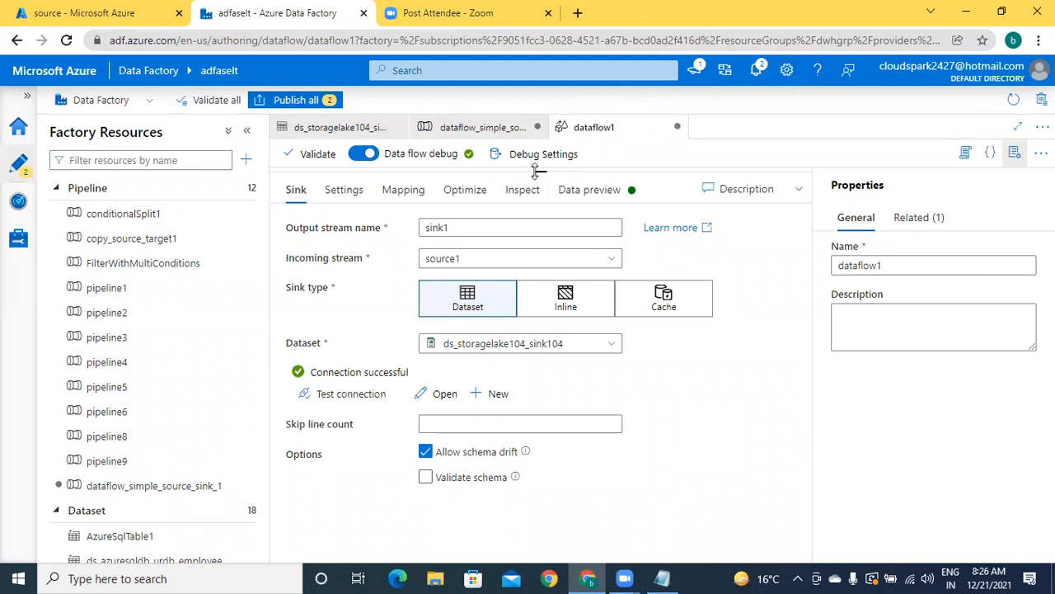
Step: Review the available file name options in sink1's settings and keep the Default option
{"action": "left_click_drag", "start_coordinate": [536, 170], "coordinate": [537, 377]}
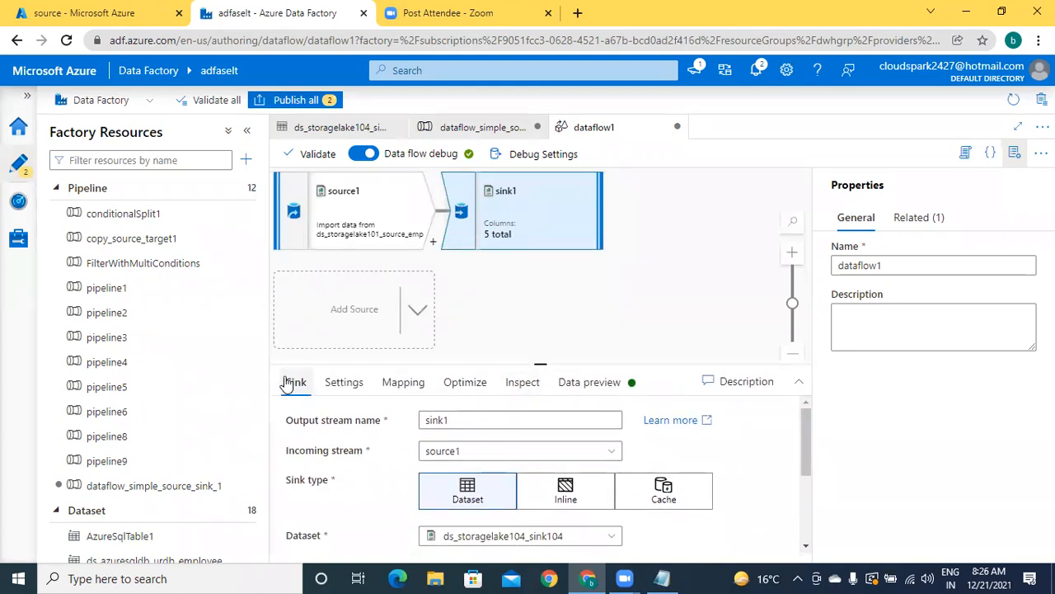
{"action": "left_click", "coordinate": [356, 390]}
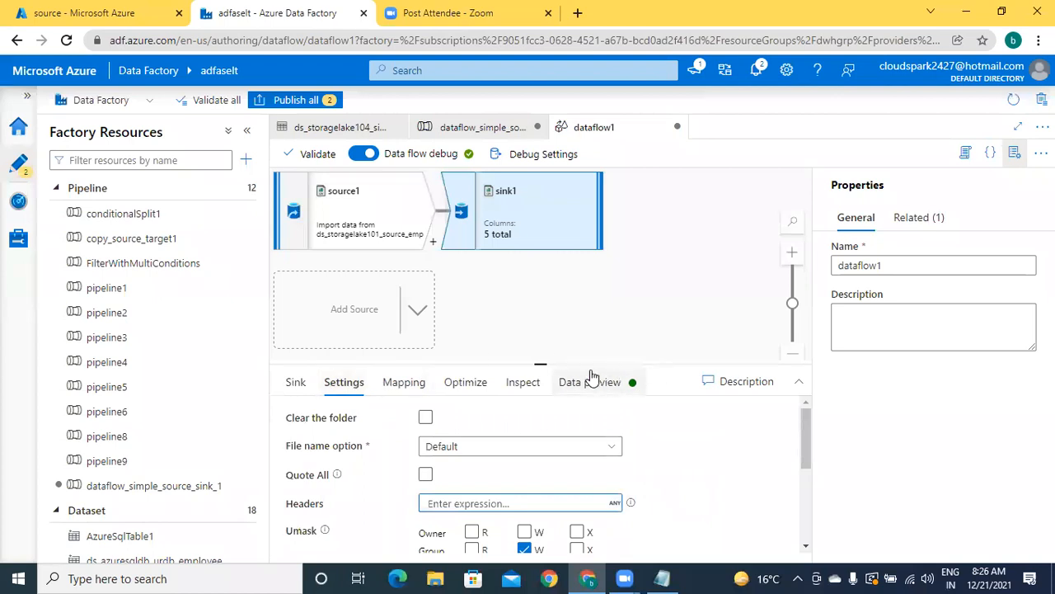
{"action": "left_click_drag", "start_coordinate": [538, 353], "coordinate": [537, 247]}
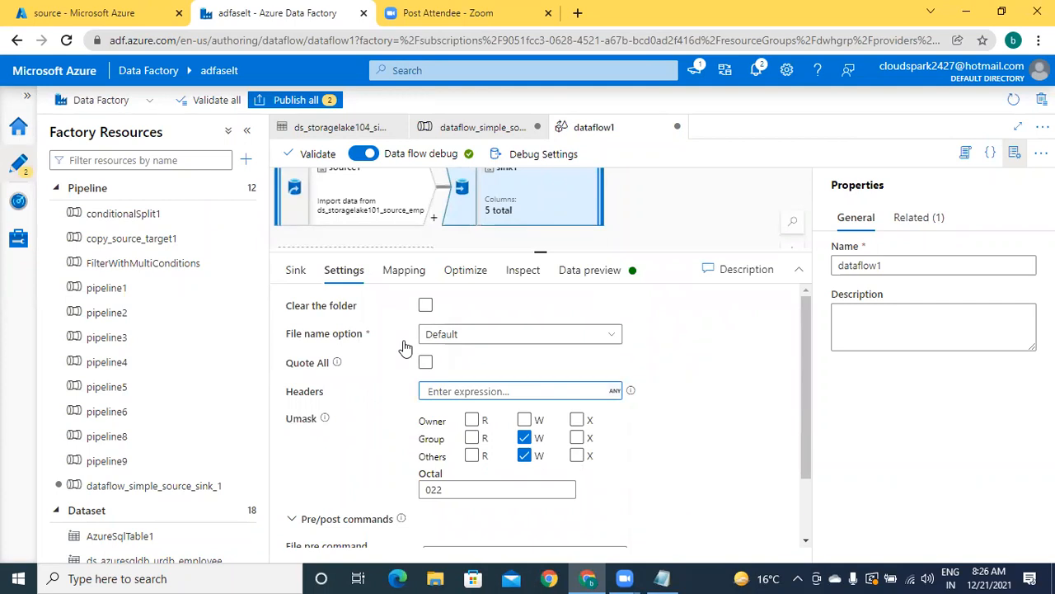
{"action": "left_click", "coordinate": [615, 346]}
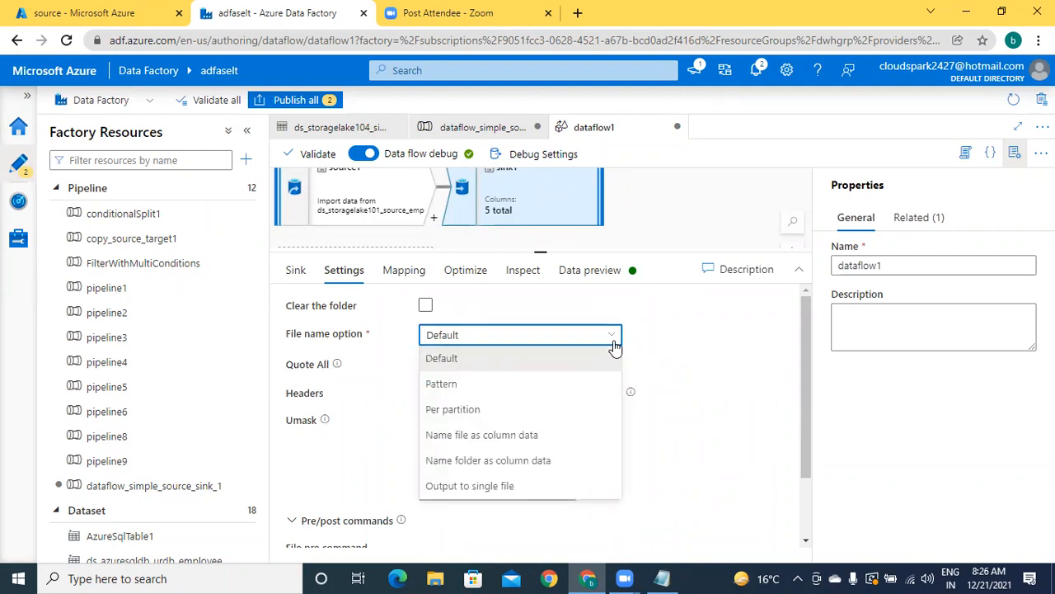
{"action": "left_click", "coordinate": [614, 346]}
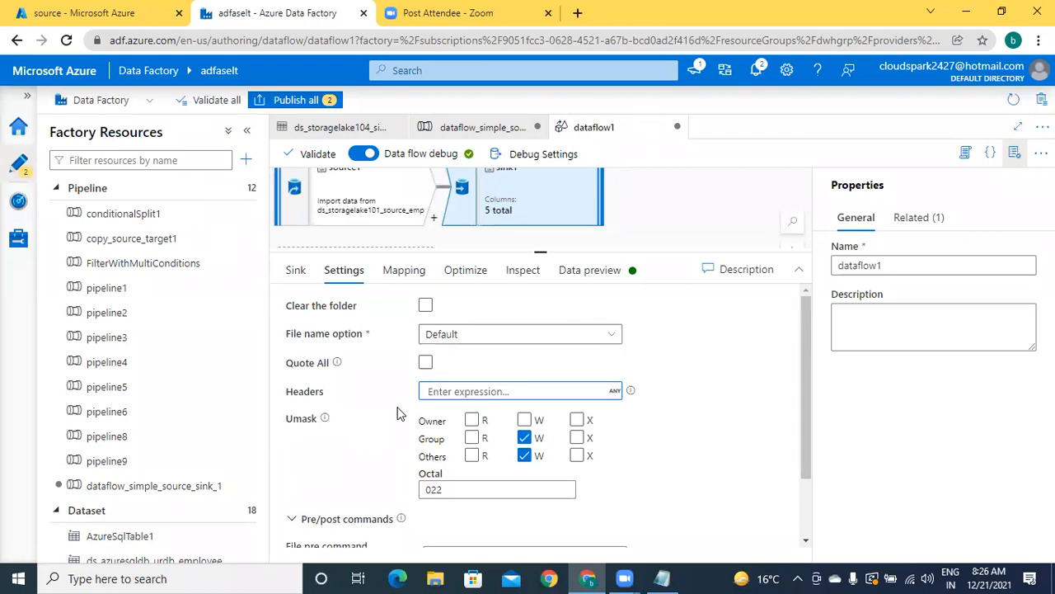
Step: Examine sink1's headers expression field, umask permissions, and file pre and post command settings
{"action": "mouse_move", "coordinate": [613, 391]}
{"action": "left_click", "coordinate": [578, 390]}
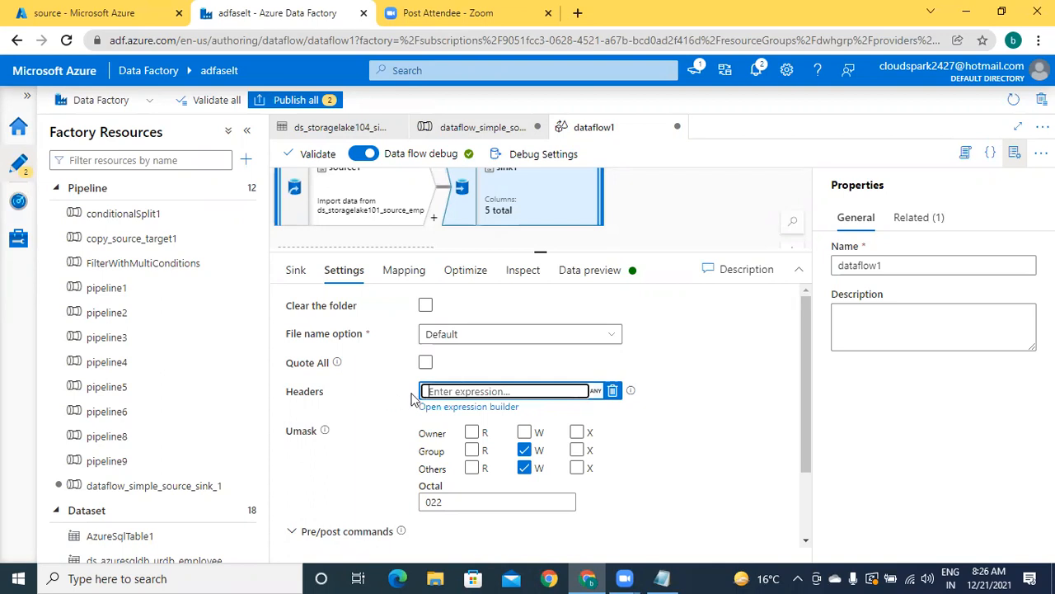
{"action": "left_click", "coordinate": [614, 395]}
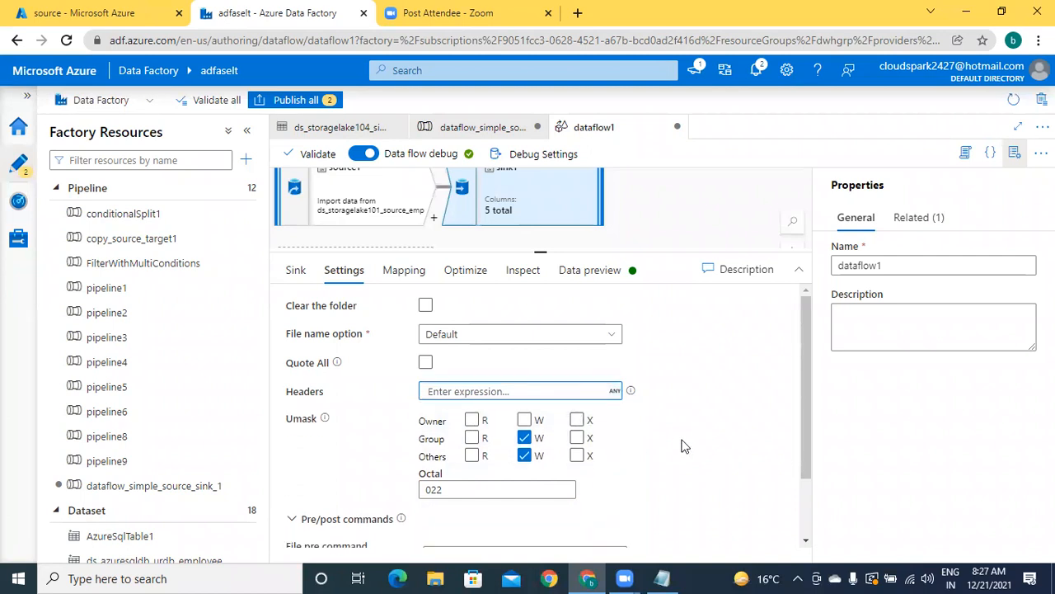
{"action": "left_click", "coordinate": [806, 544]}
{"action": "left_click", "coordinate": [805, 544]}
{"action": "left_click", "coordinate": [805, 545]}
{"action": "left_click", "coordinate": [805, 544]}
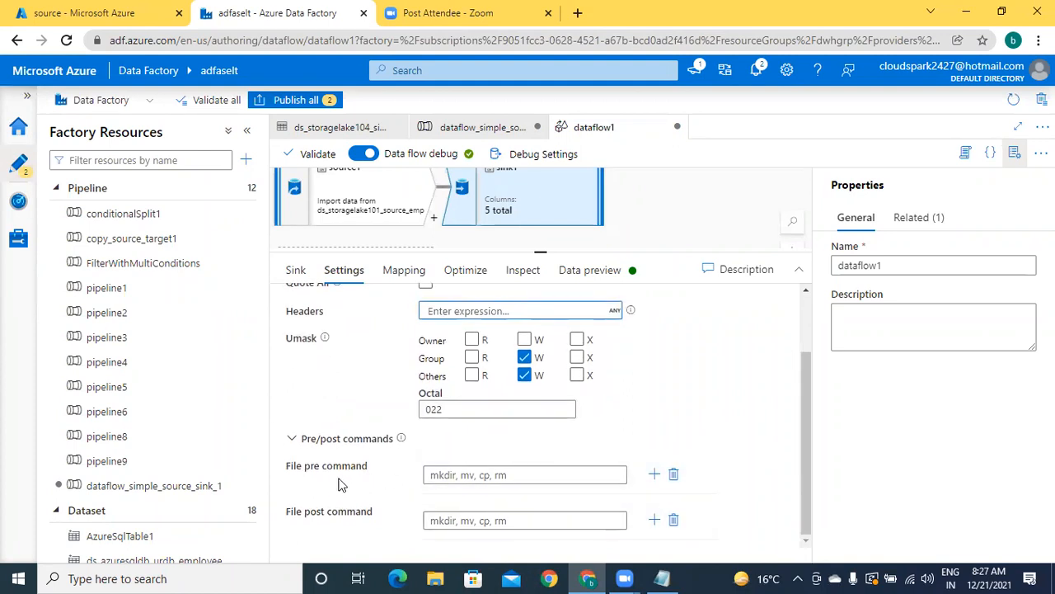
{"action": "scroll", "coordinate": [353, 505], "scroll_direction": "up", "scroll_amount": 1}
{"action": "scroll", "coordinate": [344, 279], "scroll_direction": "down", "scroll_amount": 1}
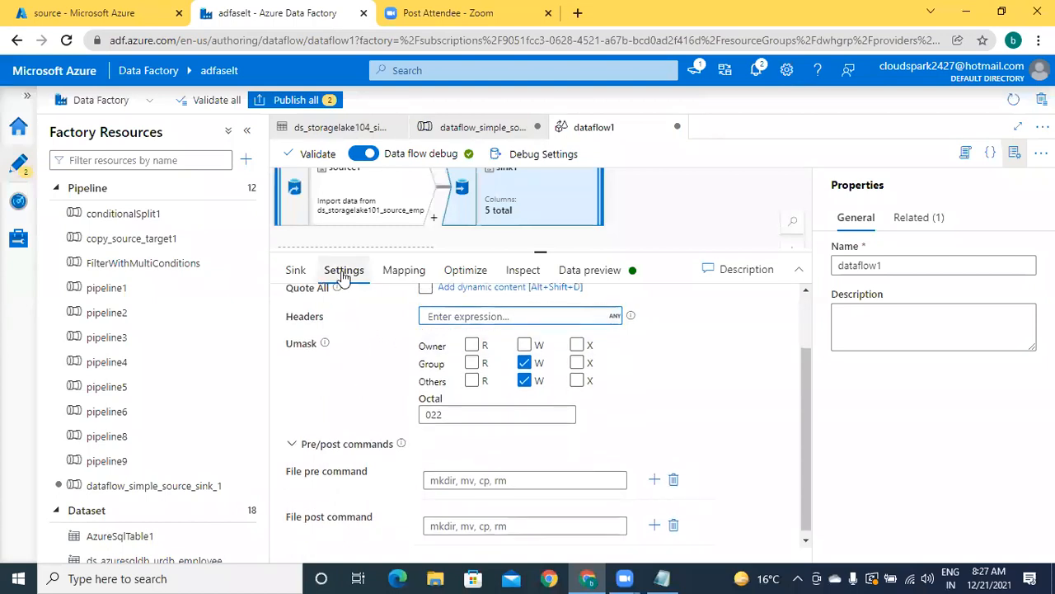
Step: Turn off auto mapping for sink1 and try rearranging the order of its column mappings
{"action": "left_click", "coordinate": [404, 272]}
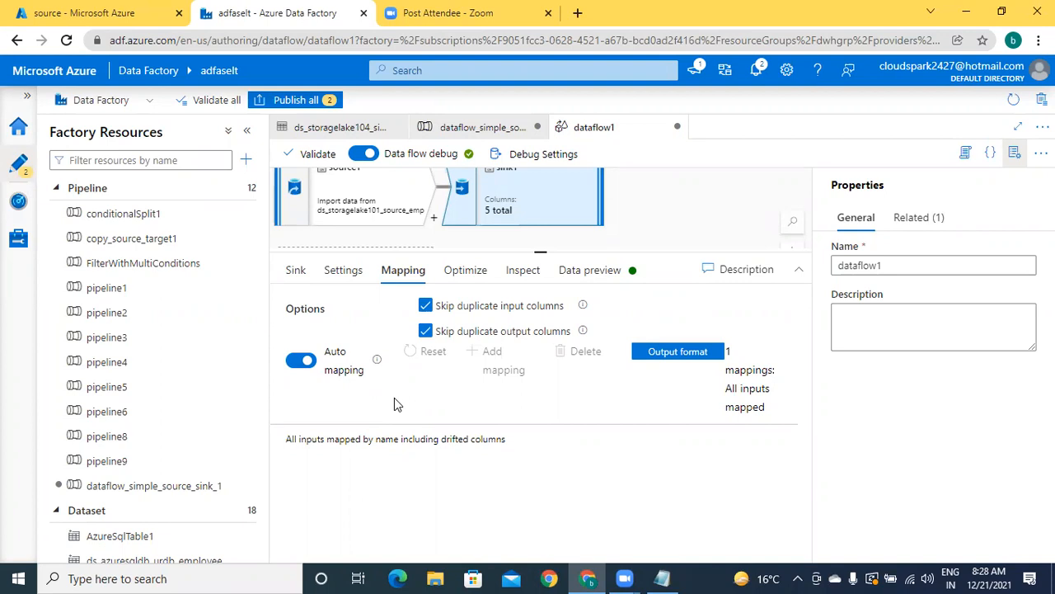
{"action": "left_click", "coordinate": [300, 360]}
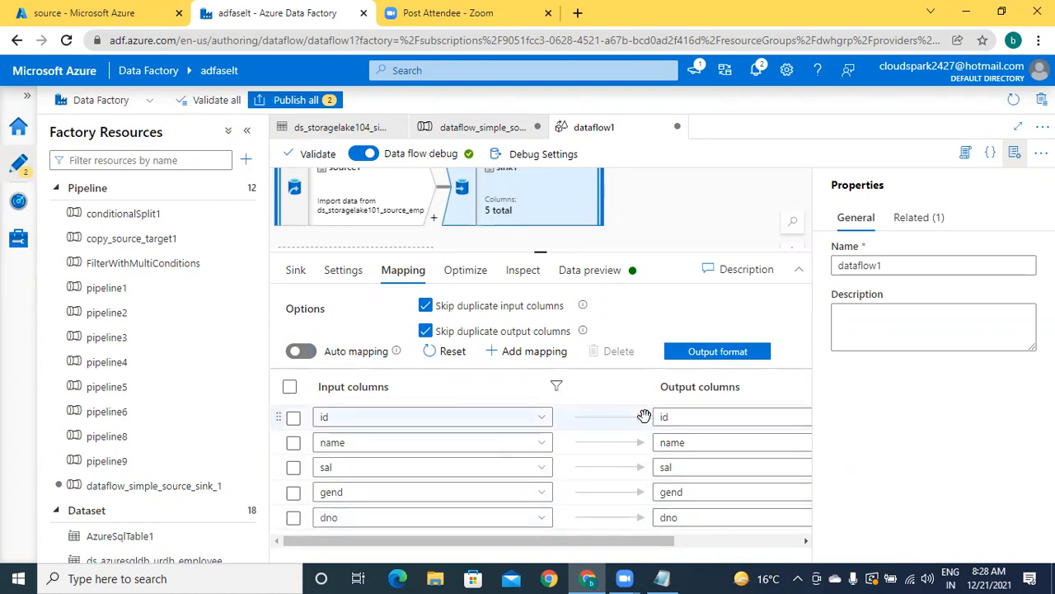
{"action": "left_click_drag", "start_coordinate": [637, 416], "coordinate": [636, 483]}
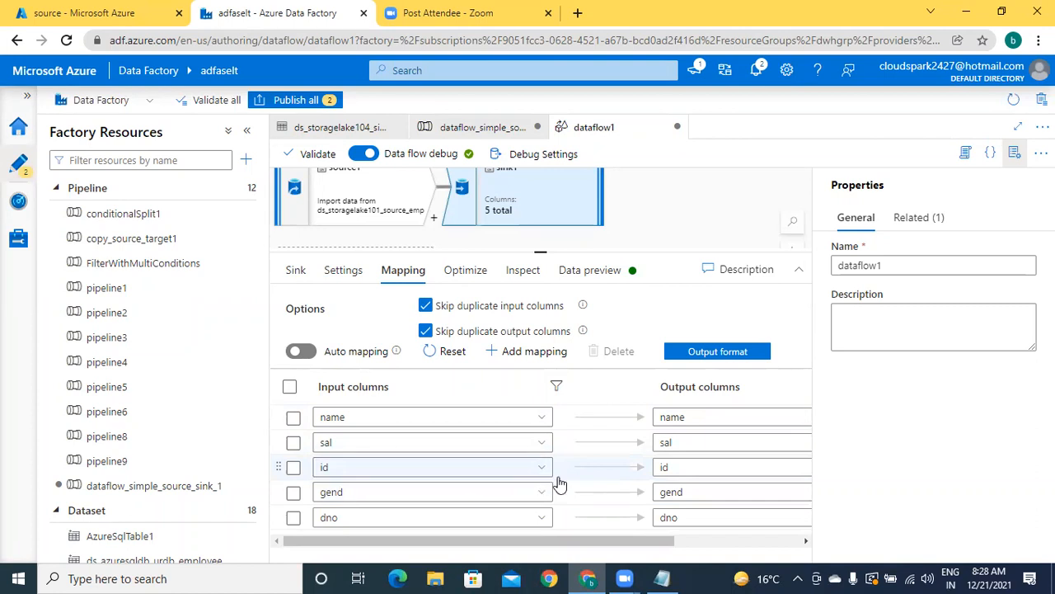
{"action": "left_click", "coordinate": [531, 471]}
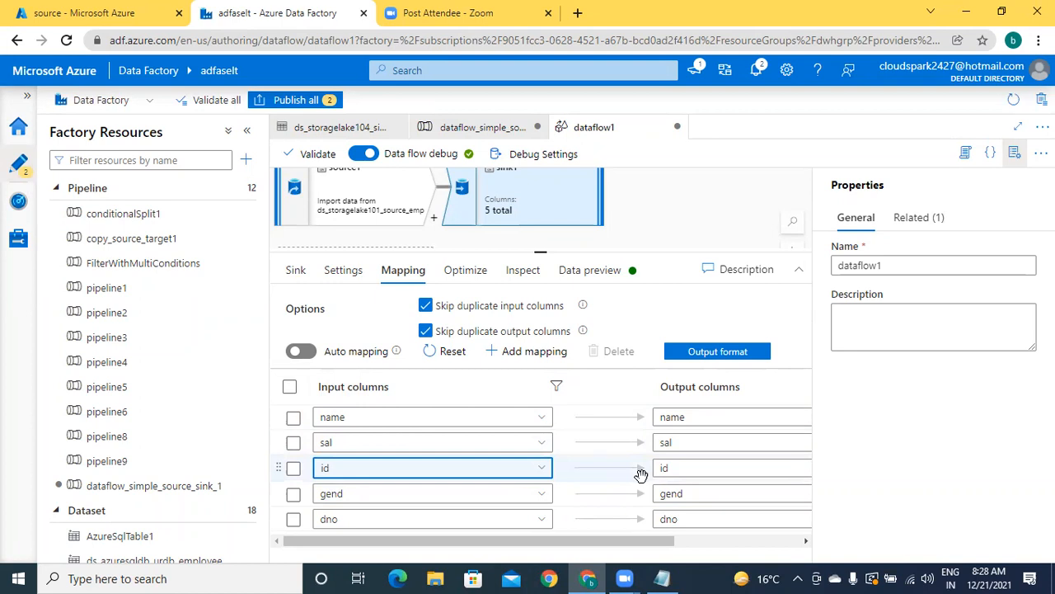
{"action": "left_click_drag", "start_coordinate": [639, 471], "coordinate": [640, 419]}
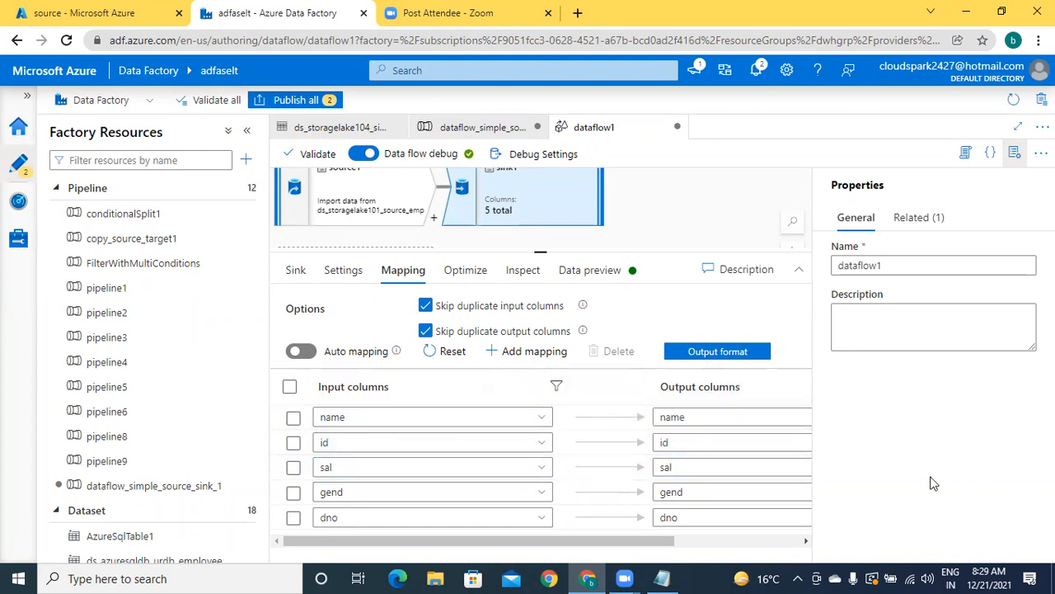
{"action": "left_click_drag", "start_coordinate": [638, 452], "coordinate": [636, 405]}
{"action": "left_click_drag", "start_coordinate": [640, 468], "coordinate": [638, 406]}
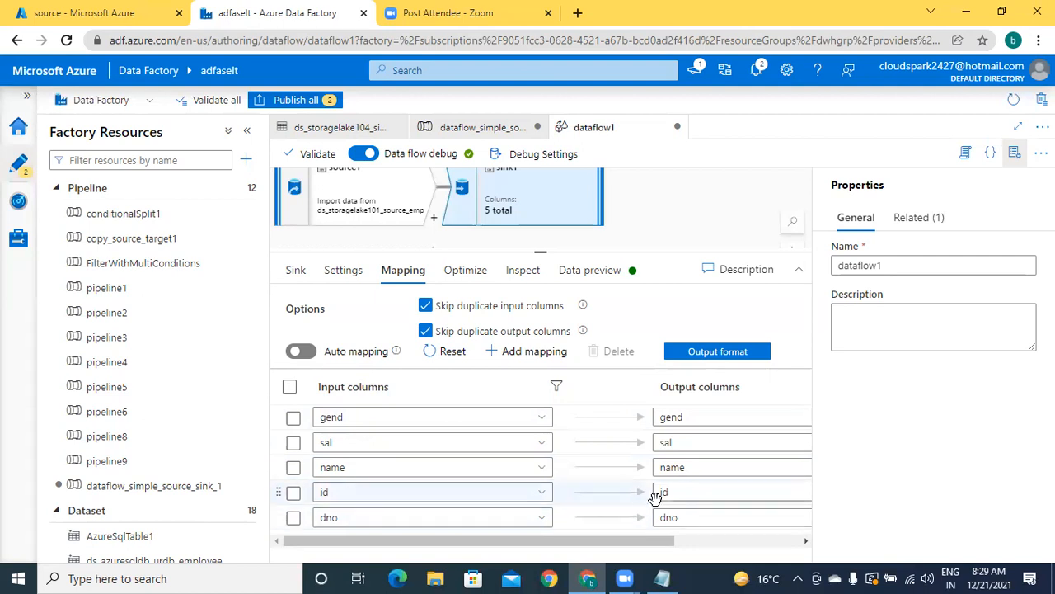
{"action": "left_click_drag", "start_coordinate": [657, 496], "coordinate": [614, 482]}
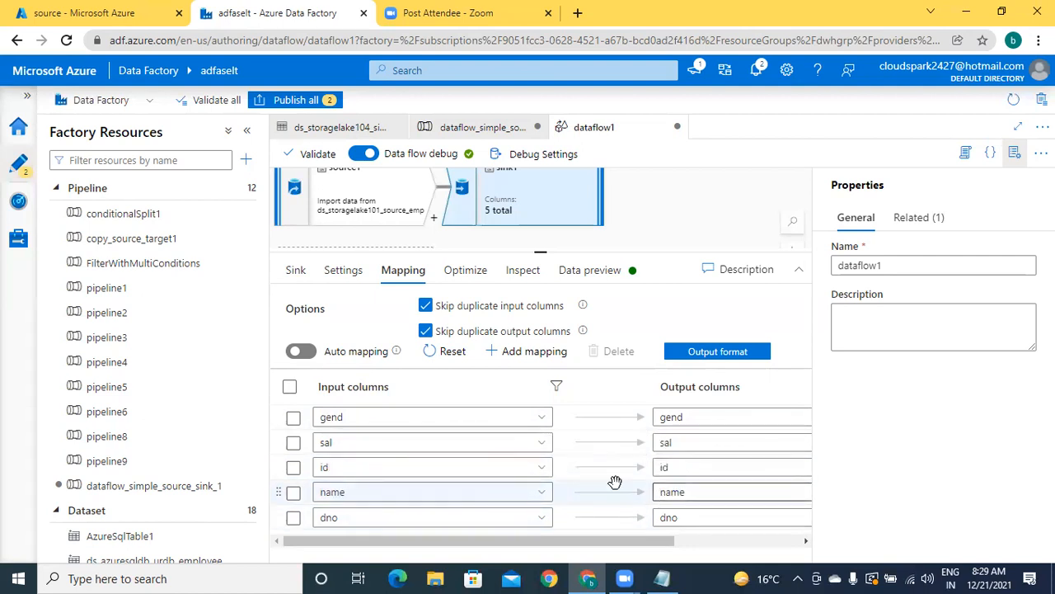
{"action": "left_click", "coordinate": [536, 493]}
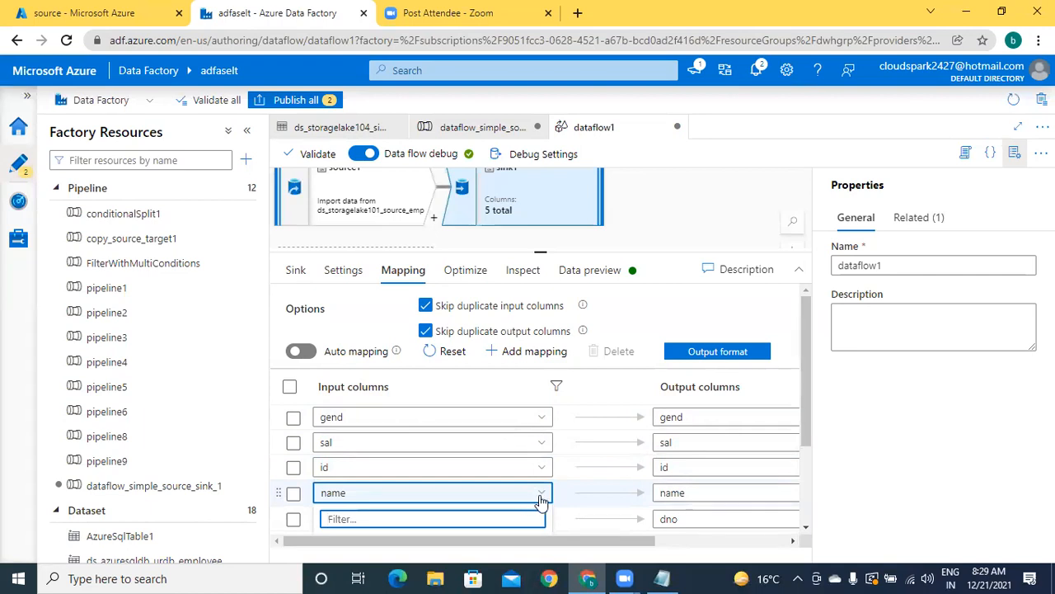
{"action": "left_click", "coordinate": [541, 499]}
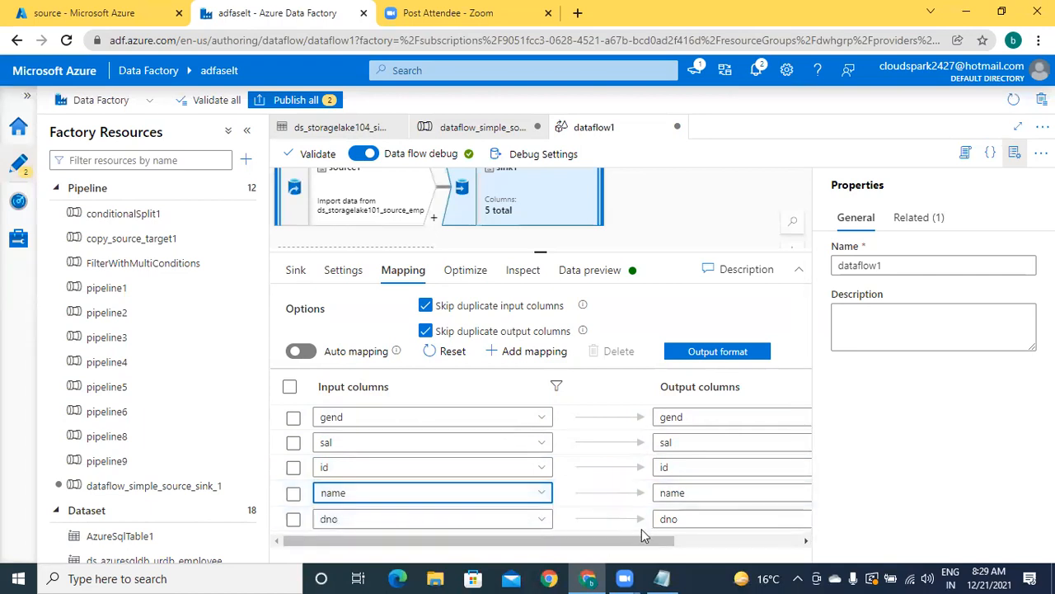
Step: Restore the sink1 column mapping order to id, name, sal, gend, dno, and turn auto mapping back on
{"action": "left_click_drag", "start_coordinate": [645, 470], "coordinate": [638, 408]}
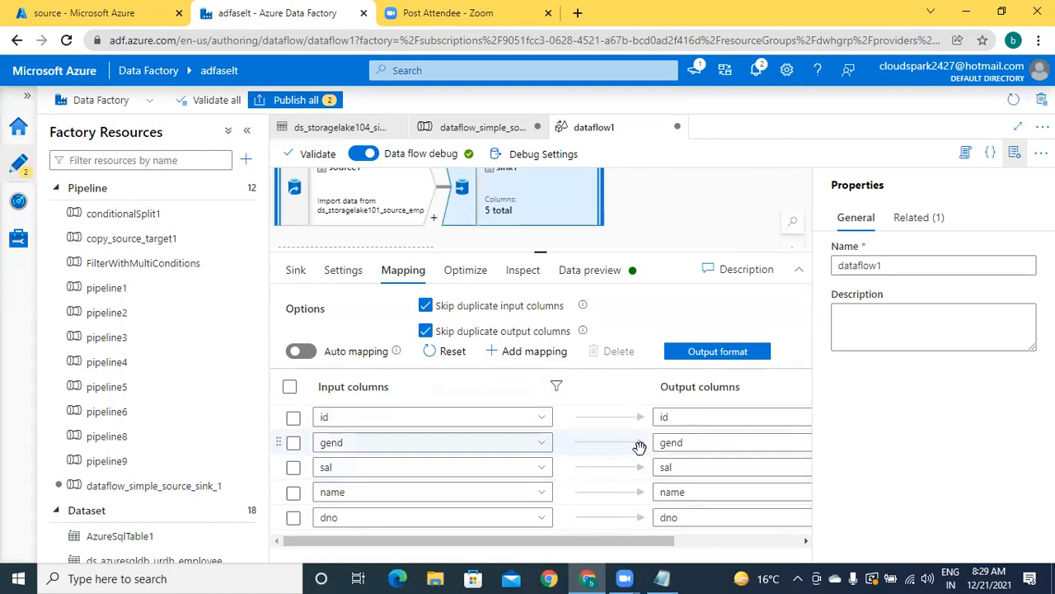
{"action": "left_click_drag", "start_coordinate": [642, 495], "coordinate": [638, 437]}
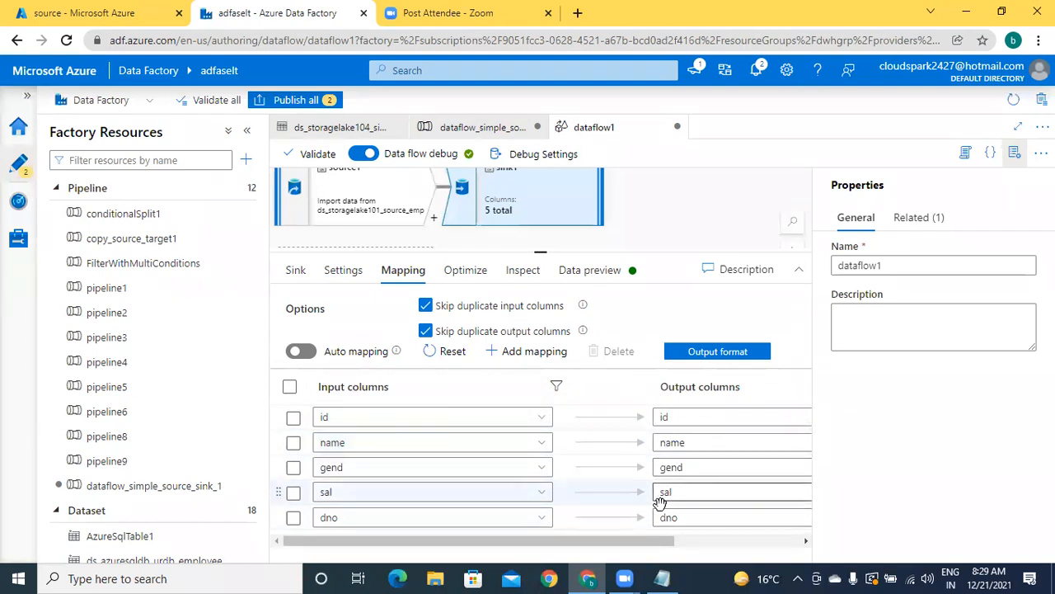
{"action": "left_click_drag", "start_coordinate": [643, 494], "coordinate": [640, 459]}
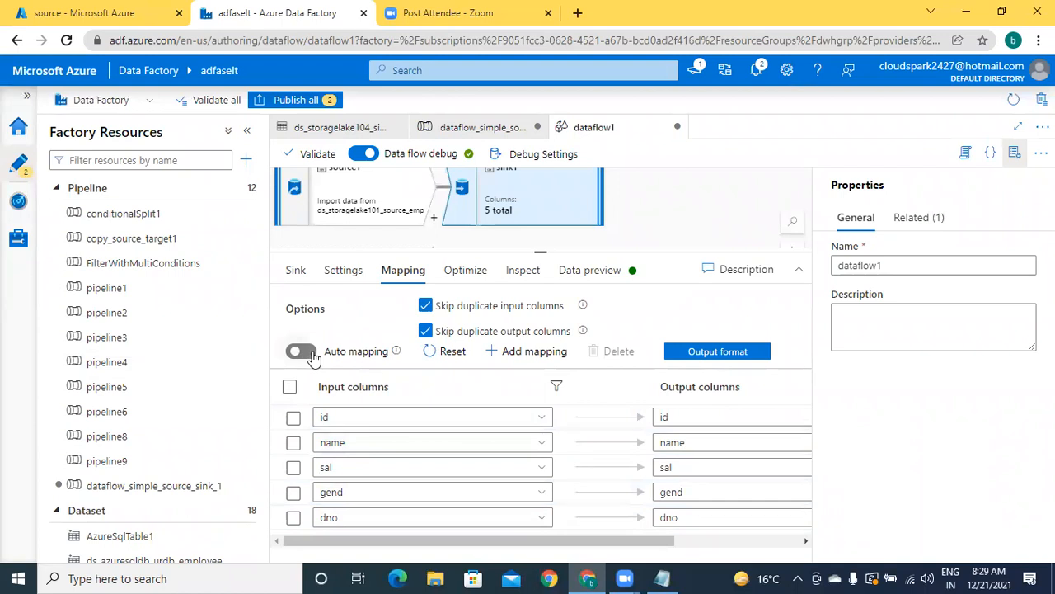
{"action": "left_click", "coordinate": [300, 352]}
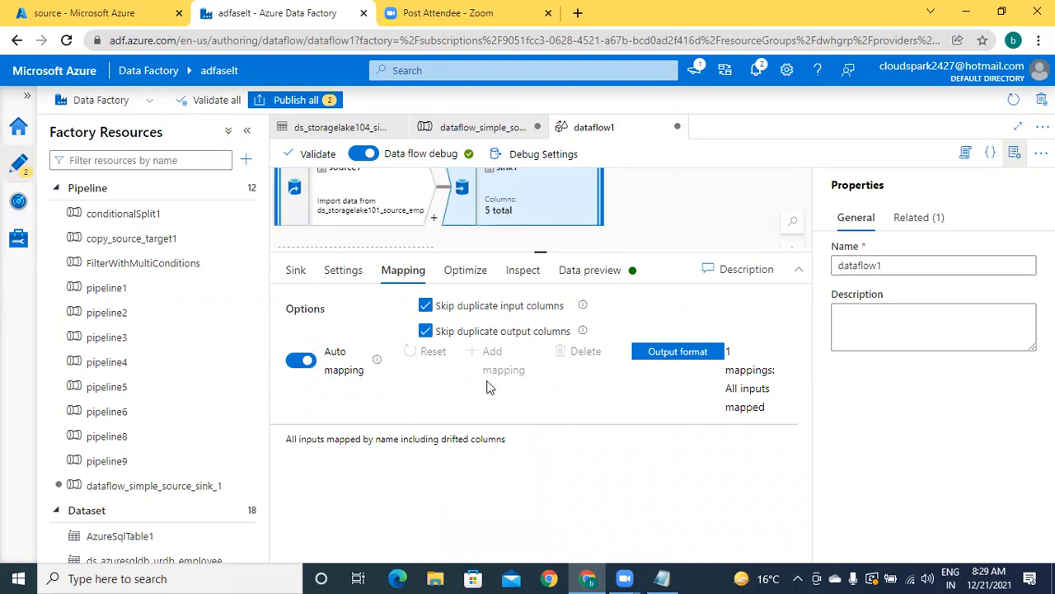
Step: Try the Single partition and Set partitioning options for sink1, and return to Use current partitioning
{"action": "left_click", "coordinate": [463, 271]}
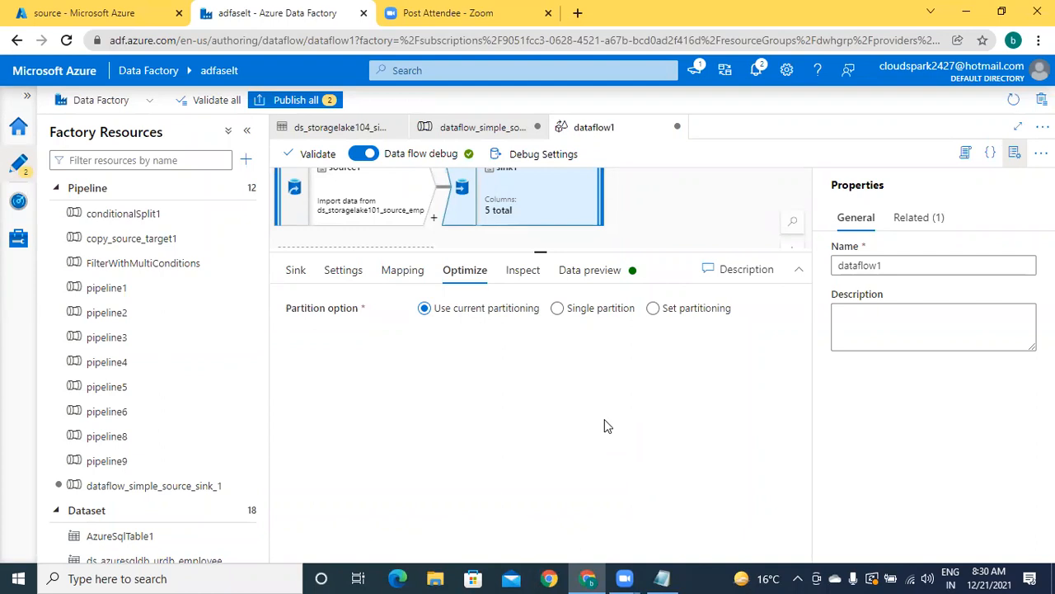
{"action": "left_click", "coordinate": [580, 311]}
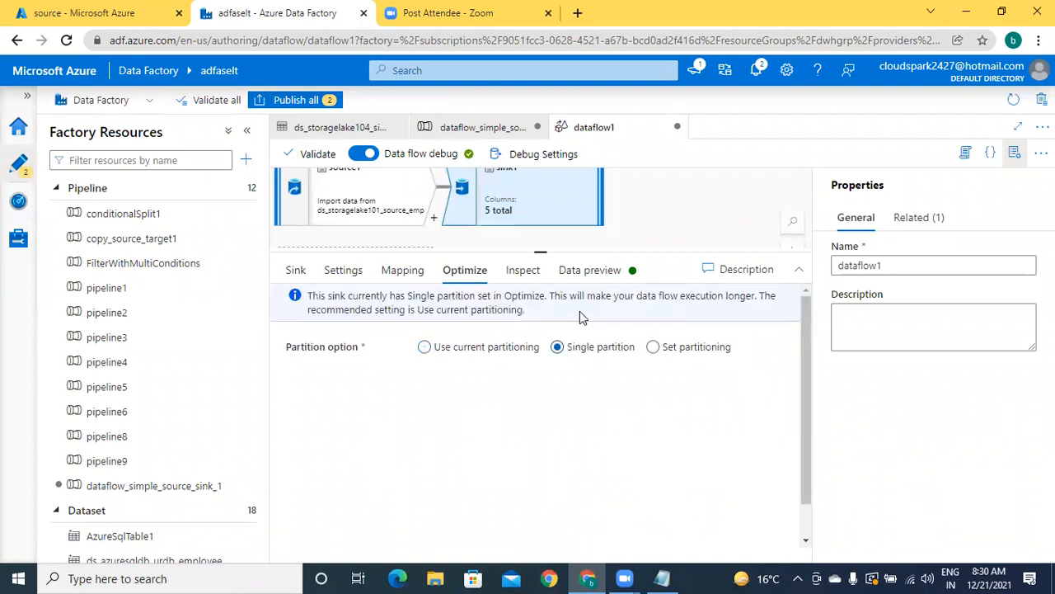
{"action": "left_click", "coordinate": [674, 351]}
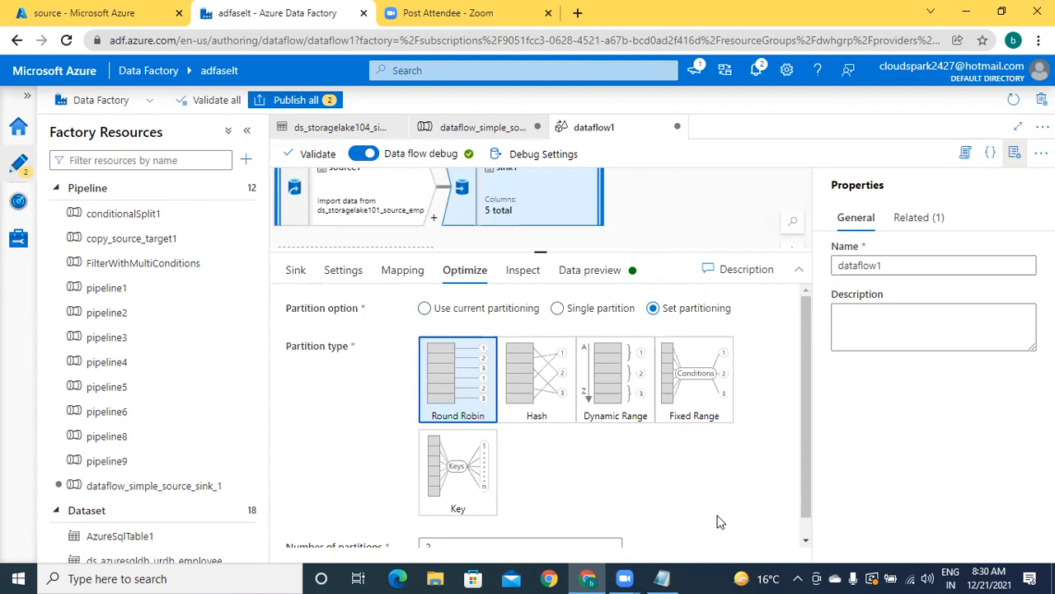
{"action": "left_click", "coordinate": [423, 309]}
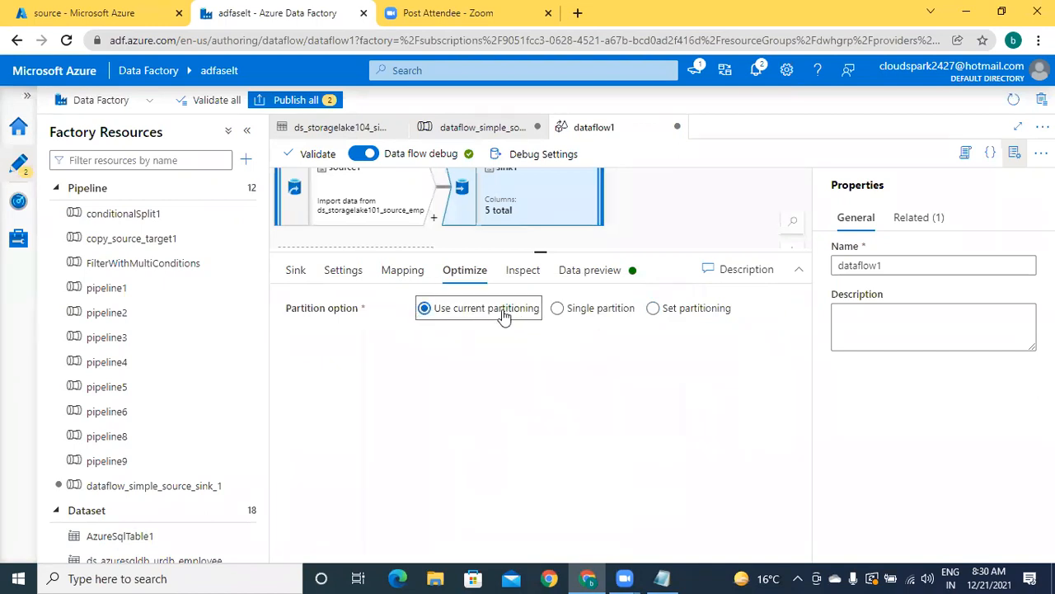
Step: Inspect sink1's output schema, data preview, dataset and mapping settings, and recheck the source1 and sink1 transformations on the enlarged canvas
{"action": "left_click", "coordinate": [532, 275]}
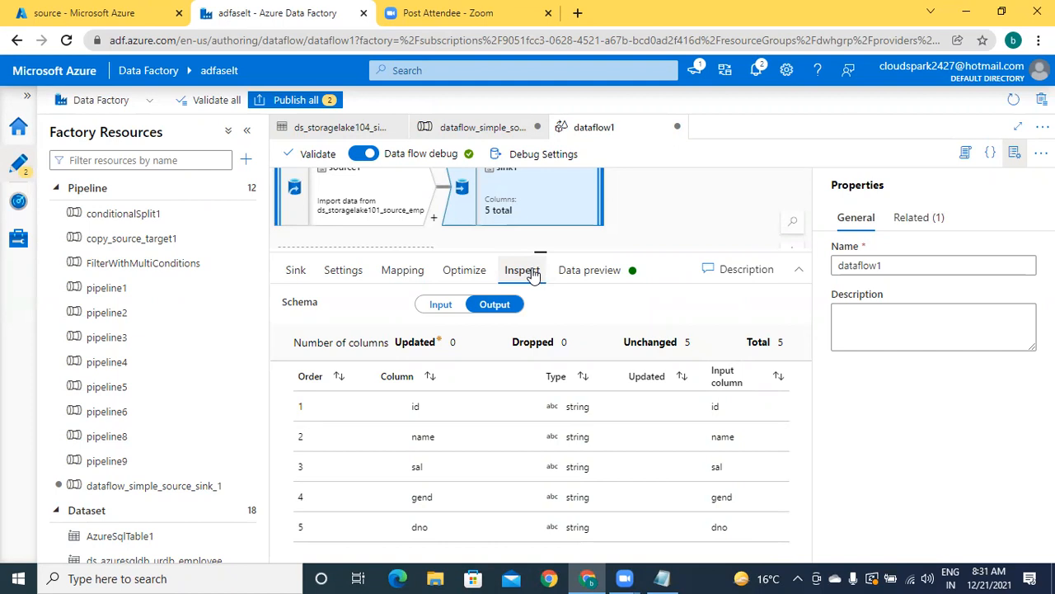
{"action": "left_click", "coordinate": [595, 280]}
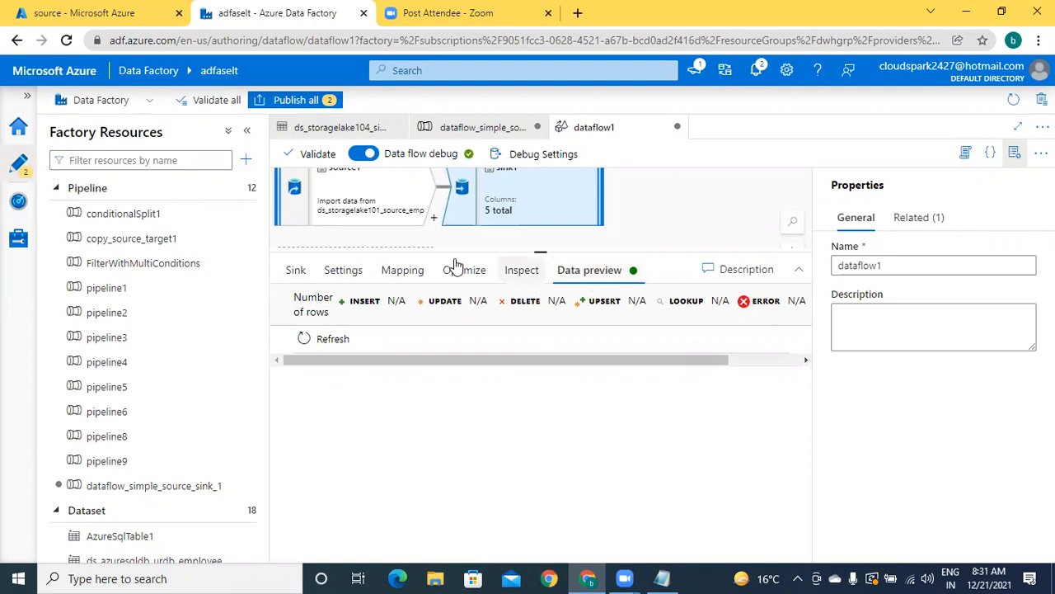
{"action": "left_click", "coordinate": [297, 275]}
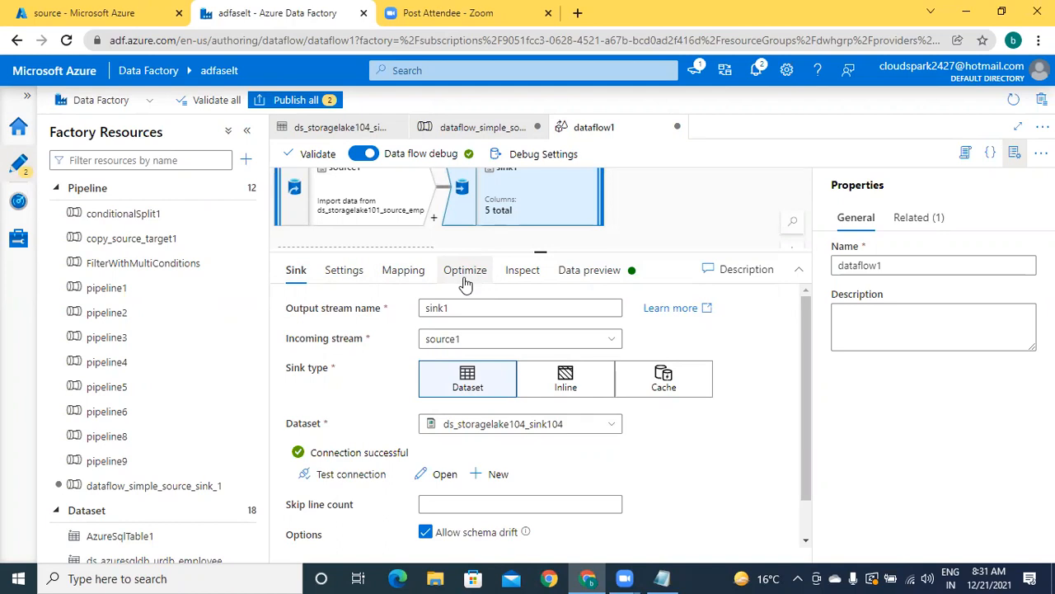
{"action": "left_click", "coordinate": [404, 276]}
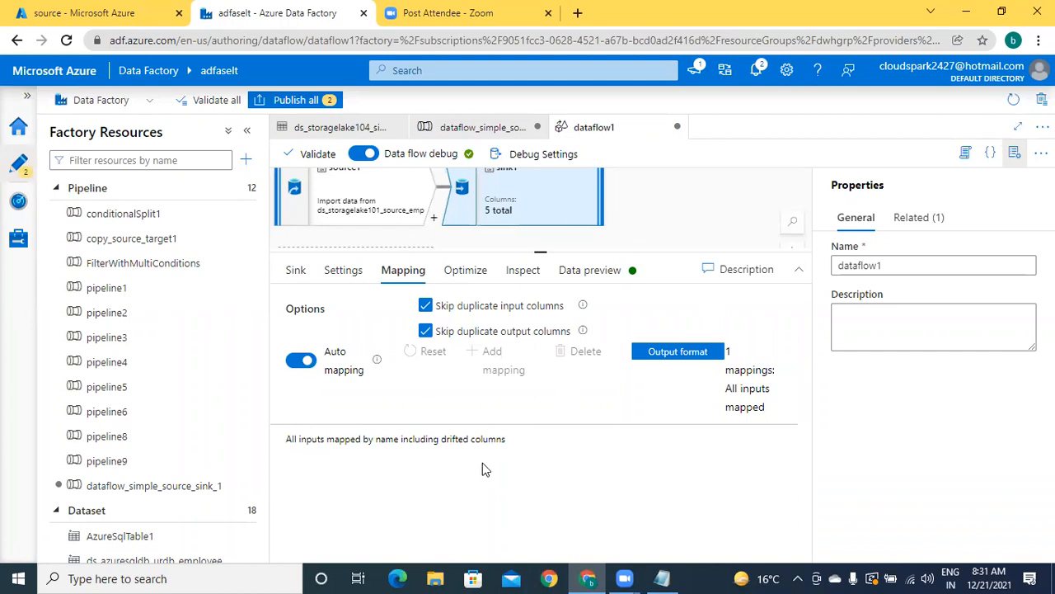
{"action": "left_click", "coordinate": [296, 276]}
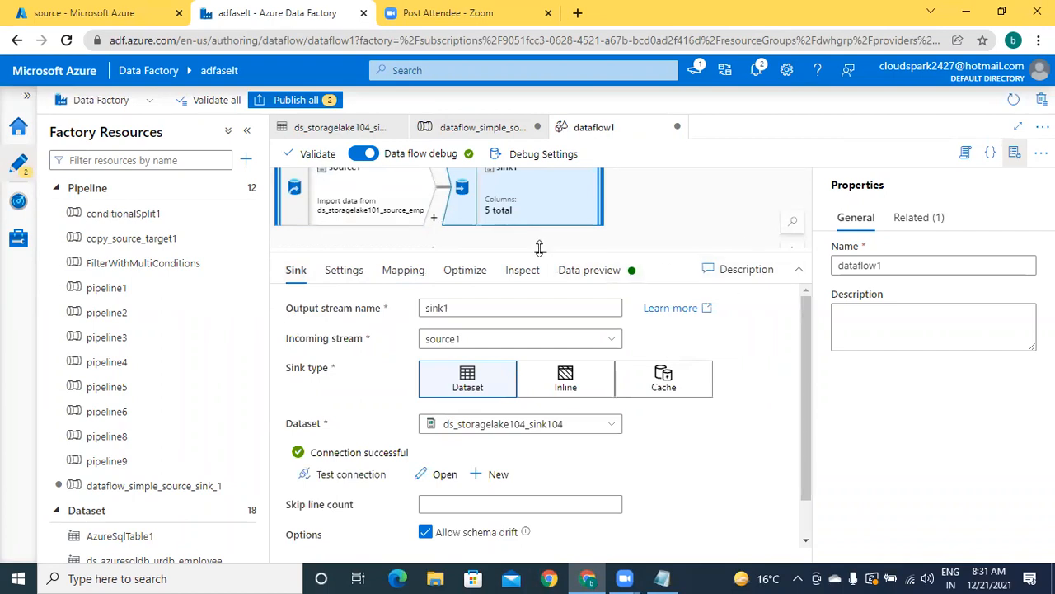
{"action": "left_click_drag", "start_coordinate": [540, 248], "coordinate": [593, 335]}
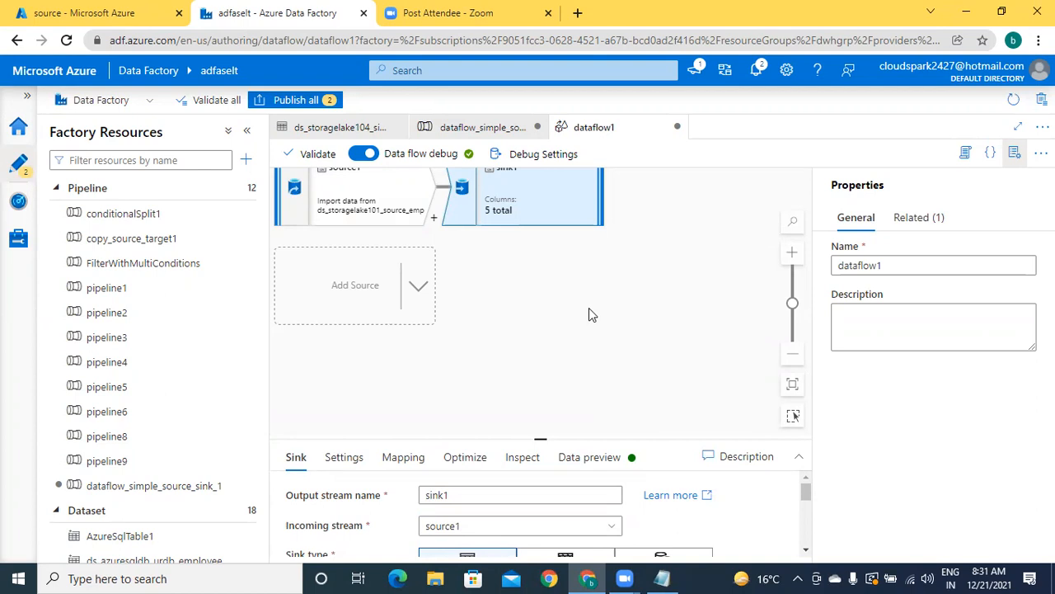
{"action": "left_click", "coordinate": [378, 208]}
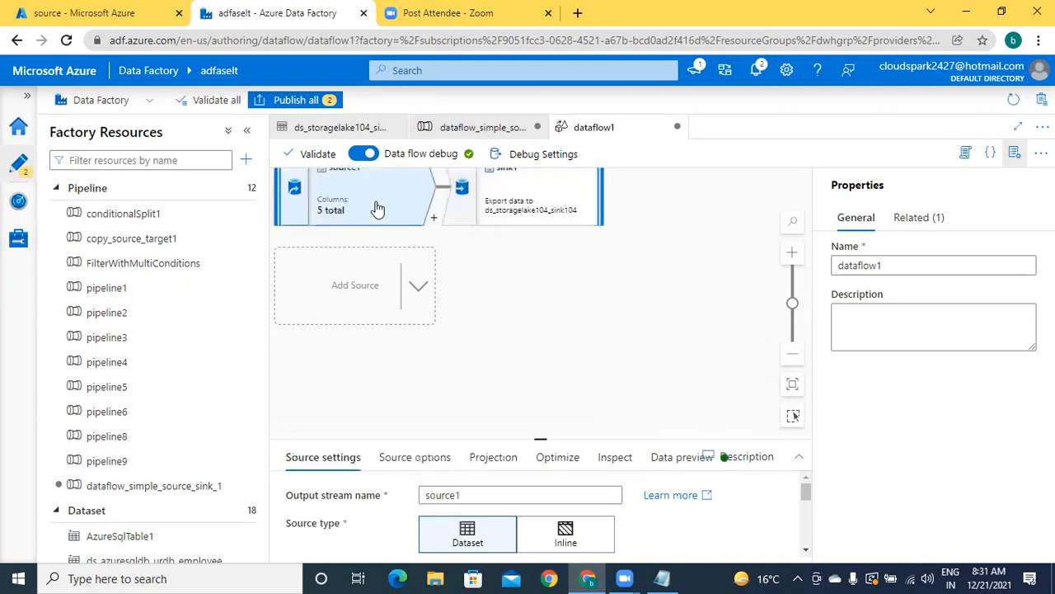
{"action": "left_click", "coordinate": [538, 204]}
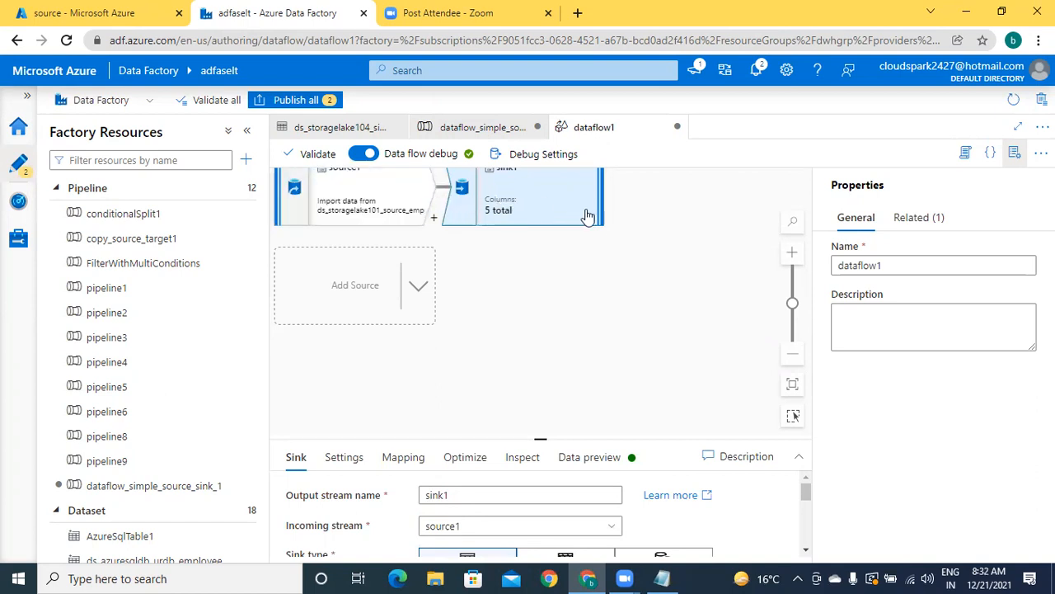
Step: Publish the pending dataflow_simple_source_sink_1 pipeline and dataflow1 data flow, and deselect sink1 on the canvas
{"action": "left_click", "coordinate": [306, 106]}
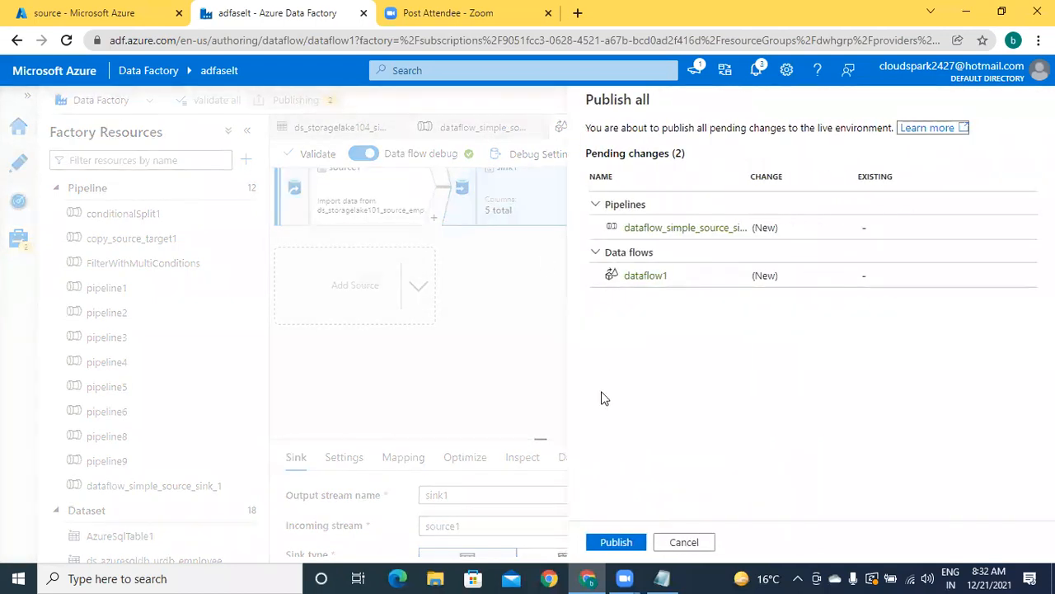
{"action": "left_click", "coordinate": [617, 542]}
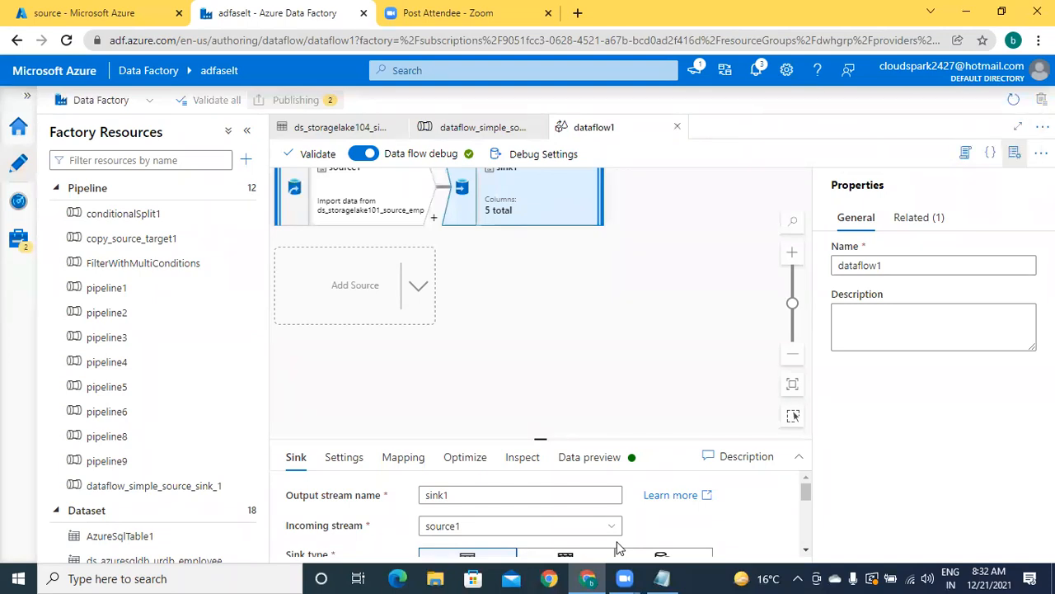
{"action": "left_click", "coordinate": [627, 352]}
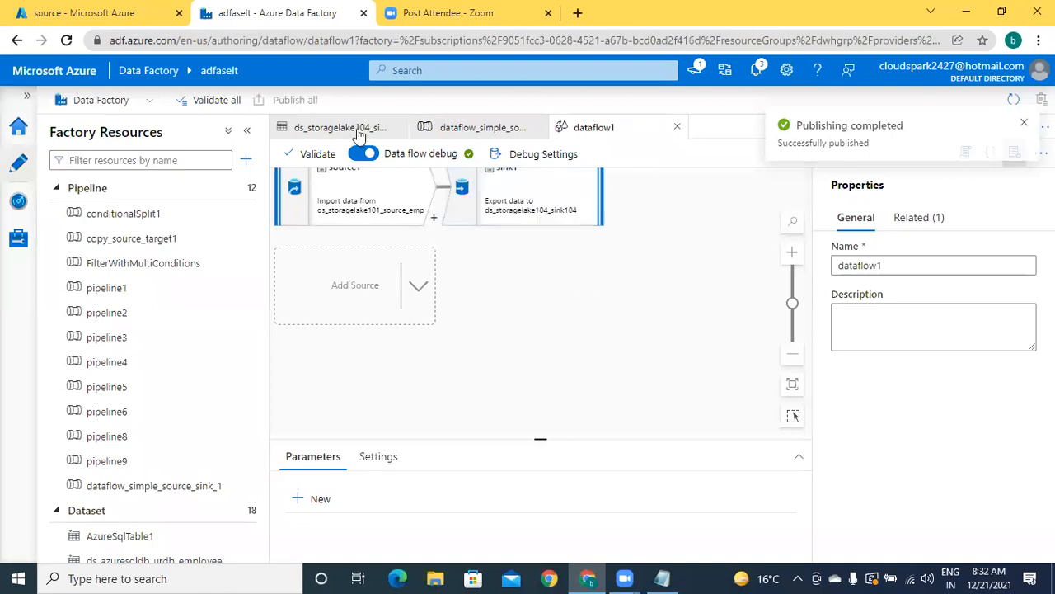
Step: Run the dataflow_simple_source_sink_1 pipeline in debug mode and examine the full output of its Data flow1 activity
{"action": "left_click", "coordinate": [480, 135]}
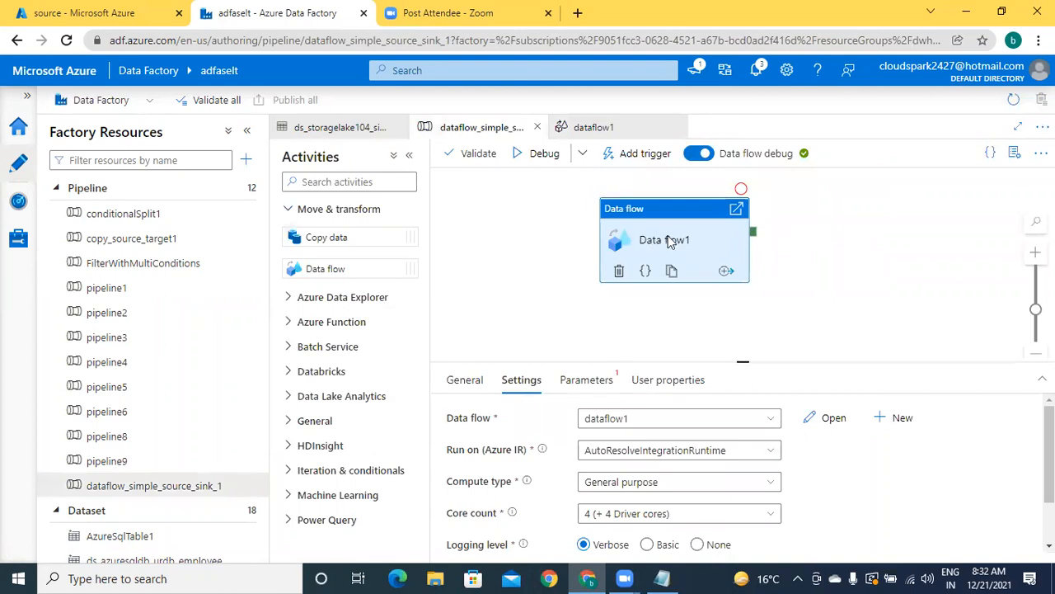
{"action": "left_click", "coordinate": [553, 157]}
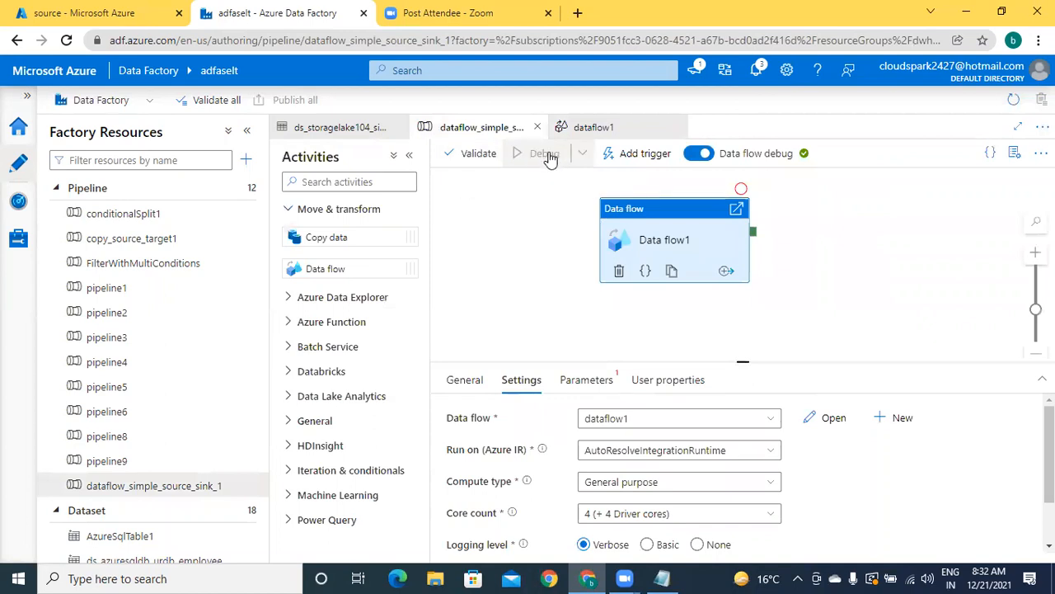
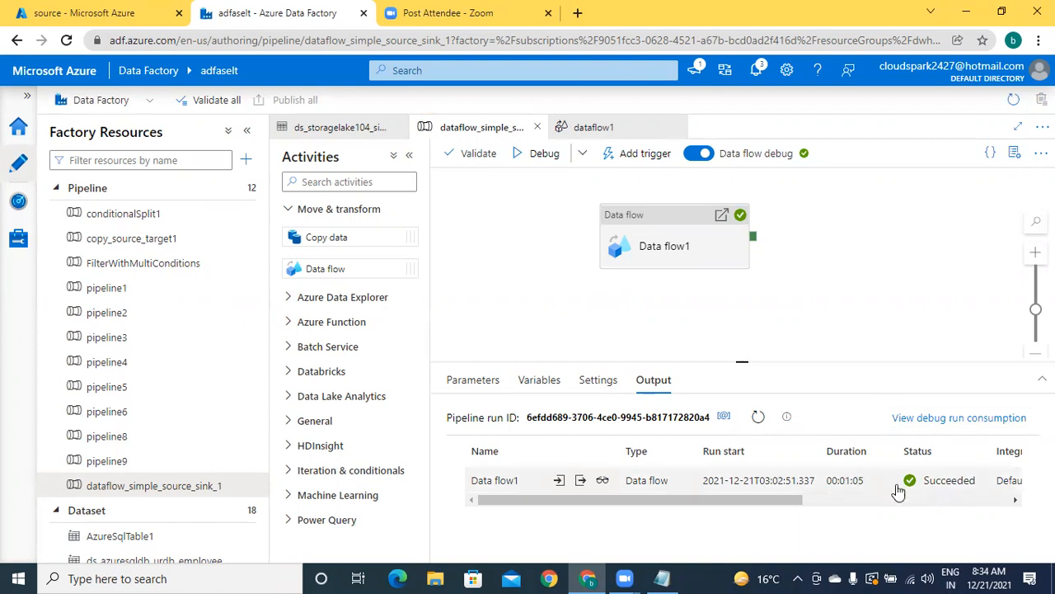
{"action": "left_click", "coordinate": [582, 481]}
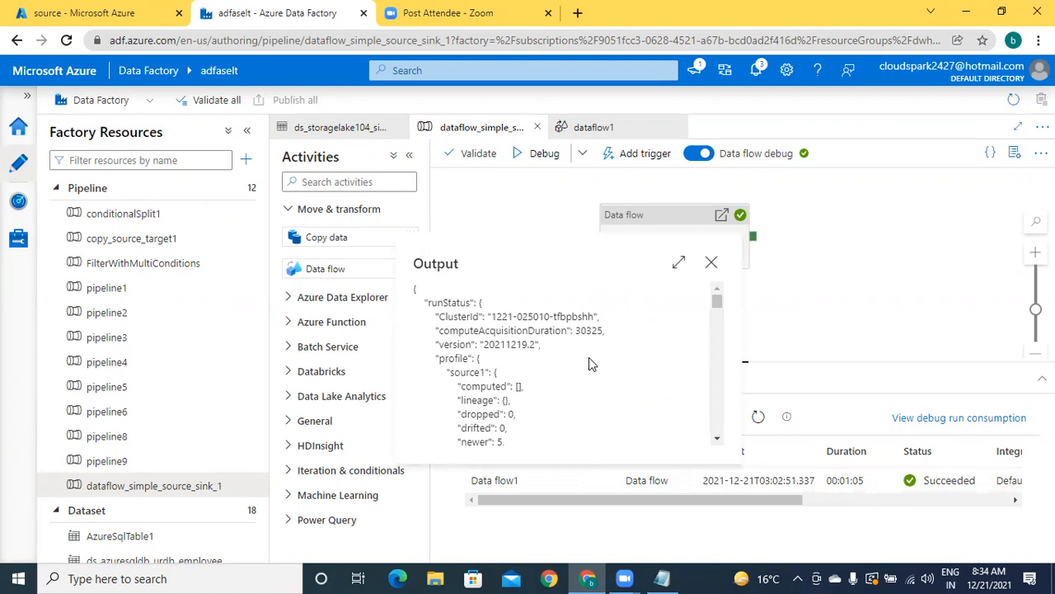
{"action": "left_click", "coordinate": [680, 265]}
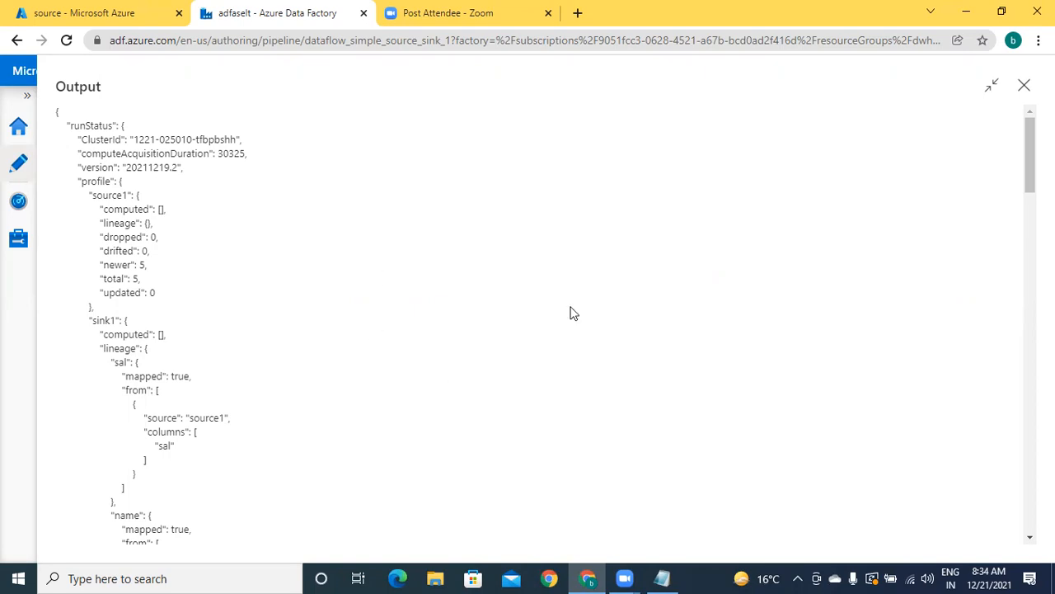
{"action": "left_click", "coordinate": [1024, 89]}
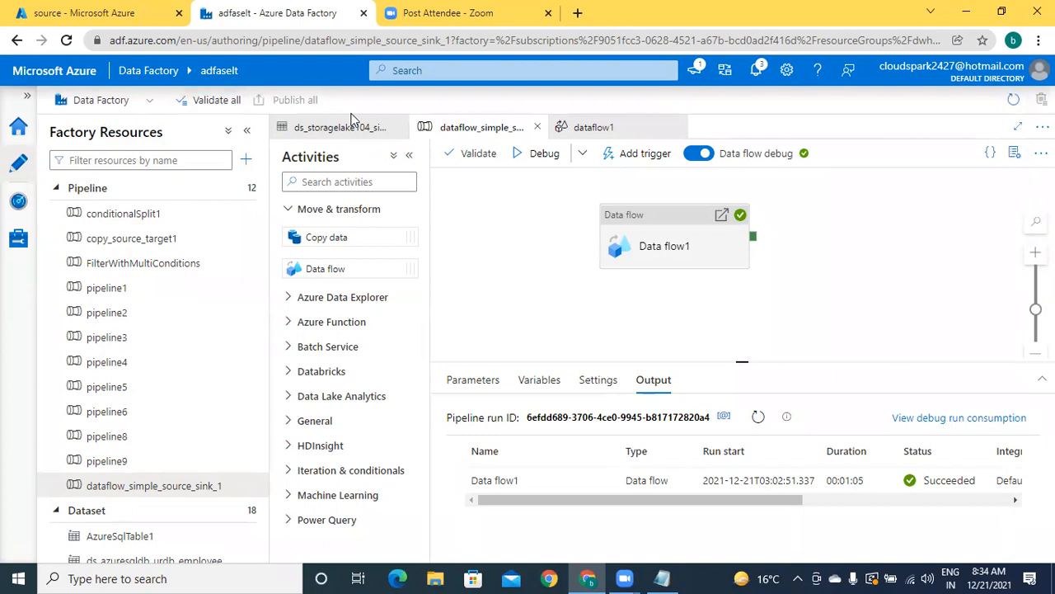
Step: Switch to the Azure portal and open the sink104 container of the storagelake104 storage account in the dwhgrp resource group
{"action": "left_click", "coordinate": [128, 14]}
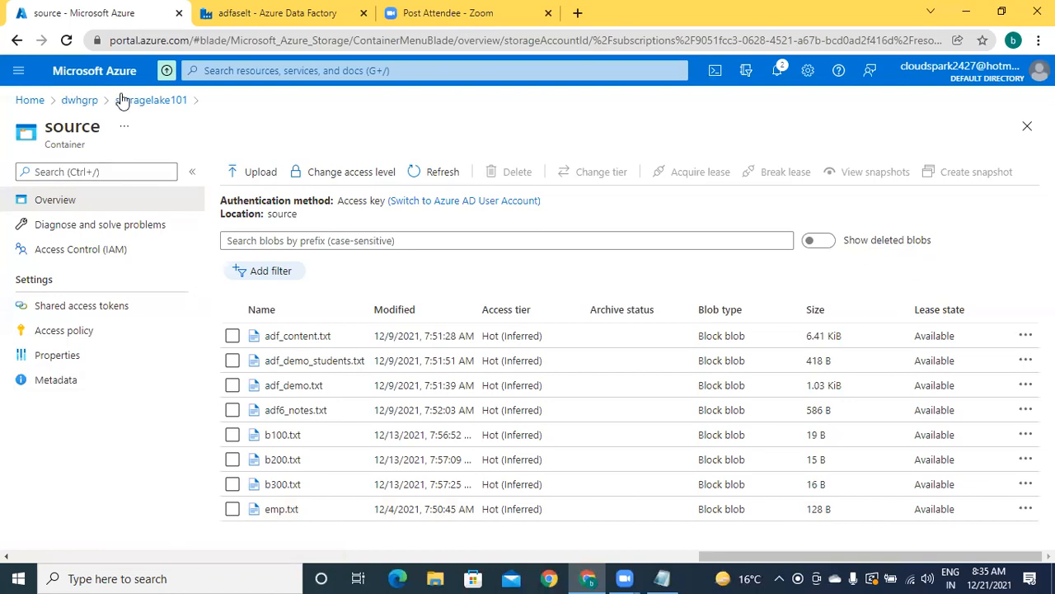
{"action": "left_click", "coordinate": [79, 100]}
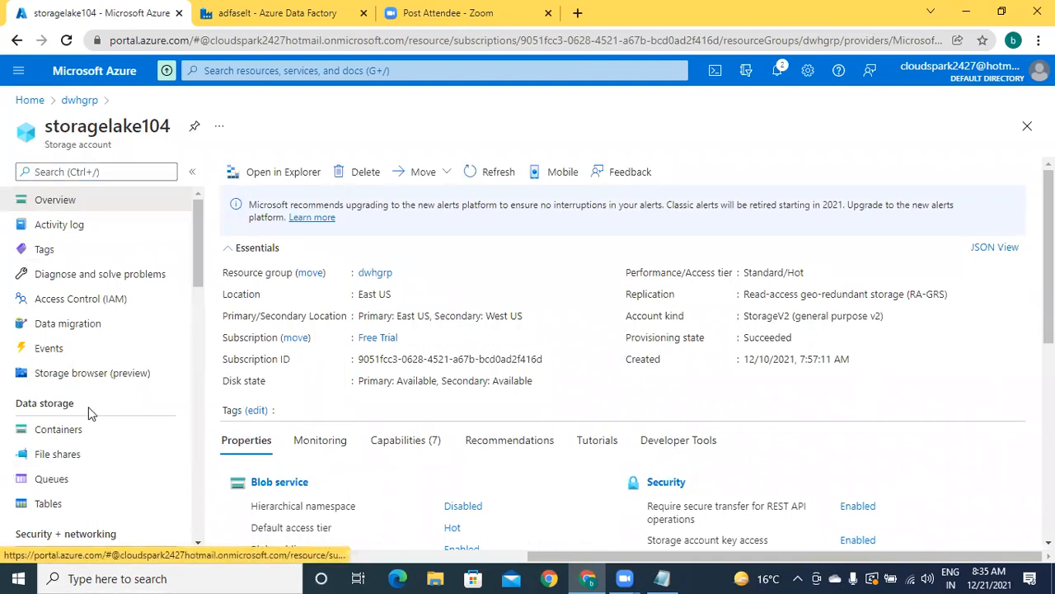
{"action": "left_click", "coordinate": [83, 434]}
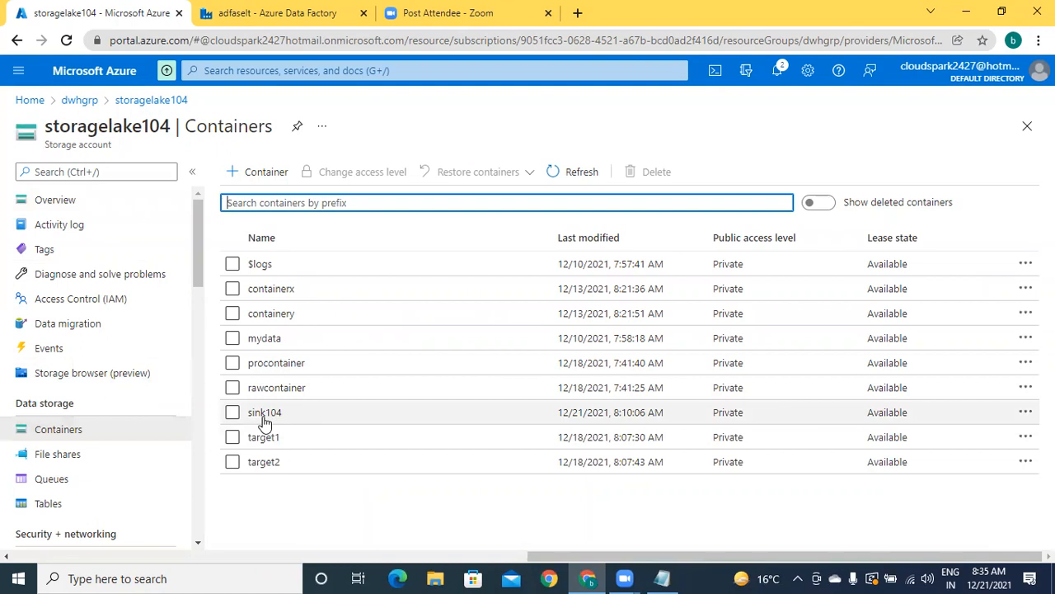
{"action": "left_click", "coordinate": [278, 419]}
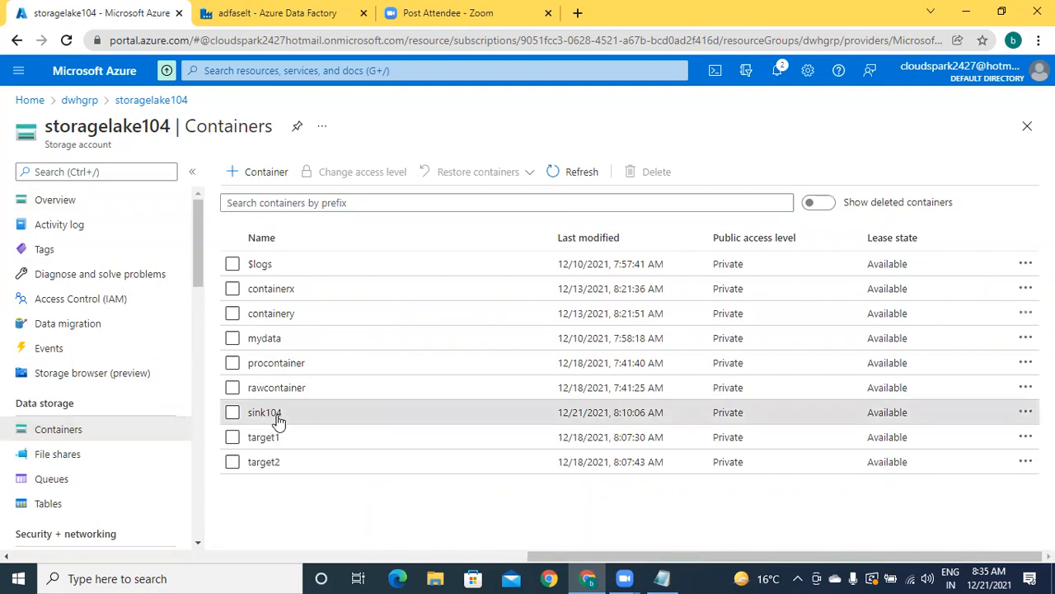
{"action": "left_click", "coordinate": [288, 453]}
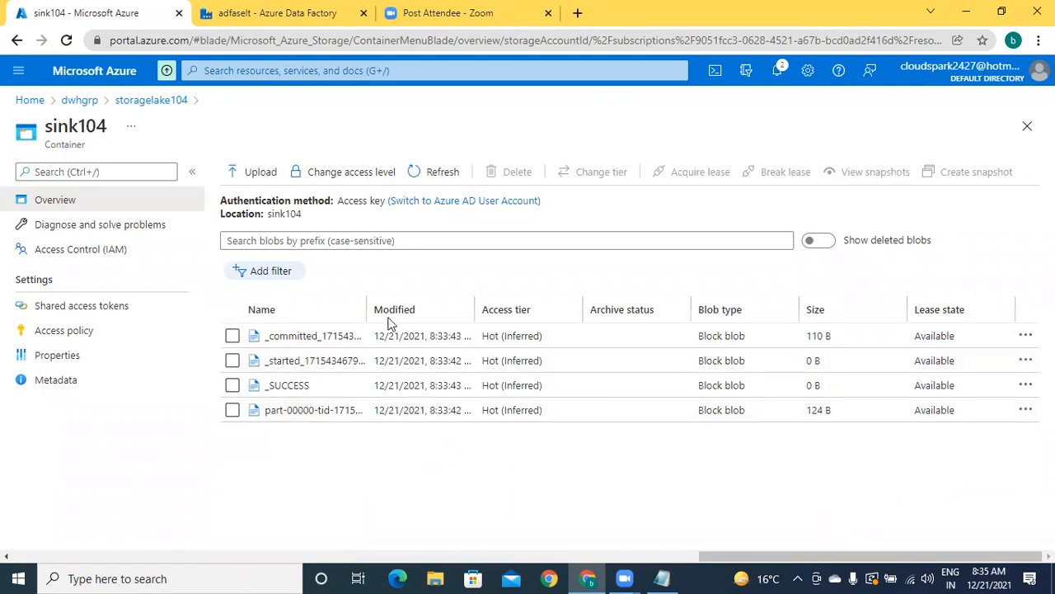
Step: Download the part-00000 file from the sink104 container, check its rows in Excel, and close both the workbook and the blob details
{"action": "double_click", "coordinate": [324, 410]}
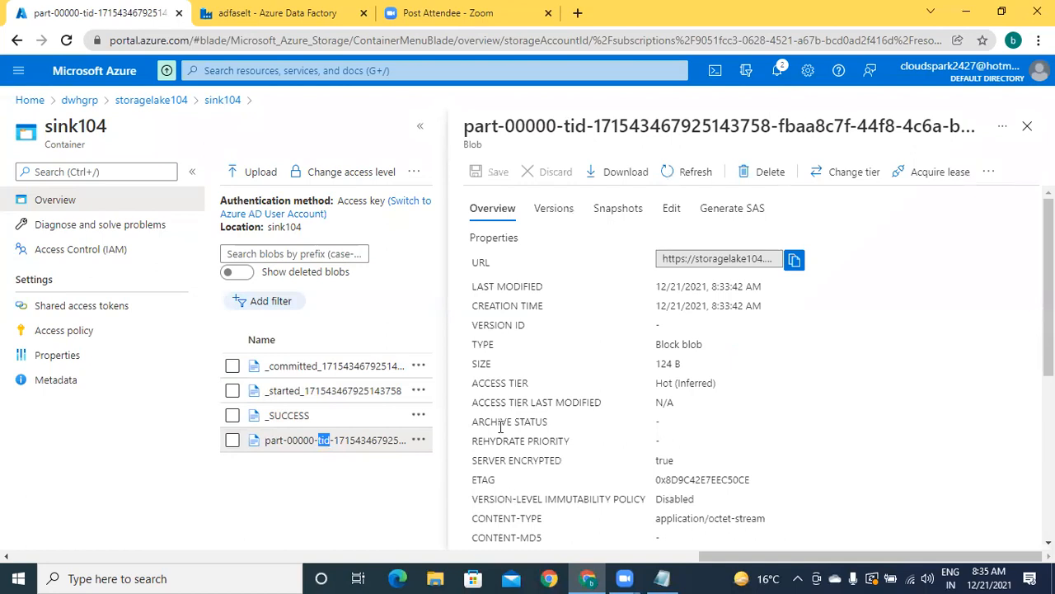
{"action": "left_click", "coordinate": [880, 352]}
{"action": "left_click", "coordinate": [613, 178]}
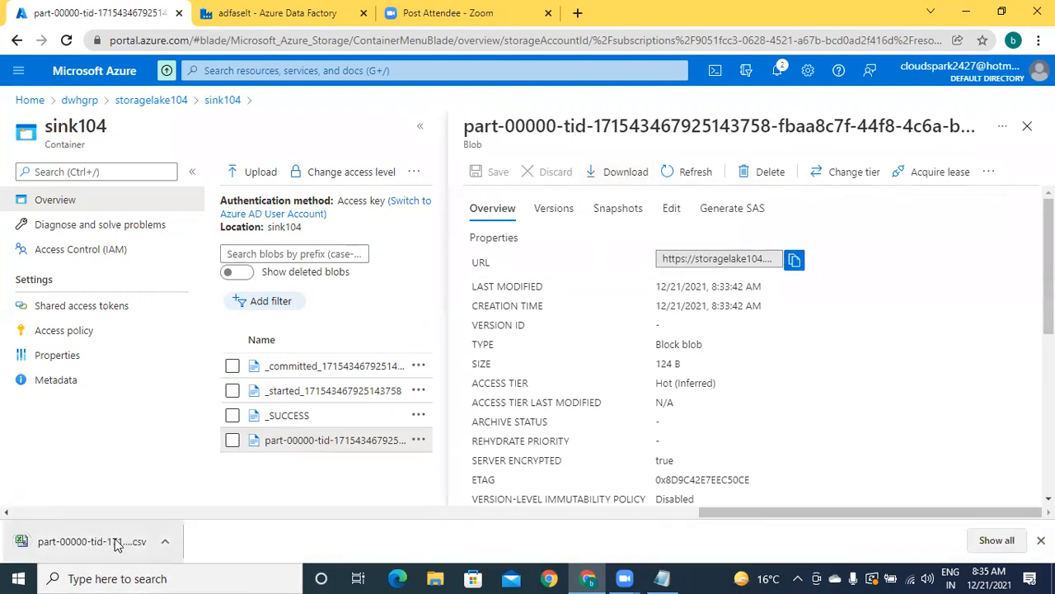
{"action": "left_click", "coordinate": [117, 542]}
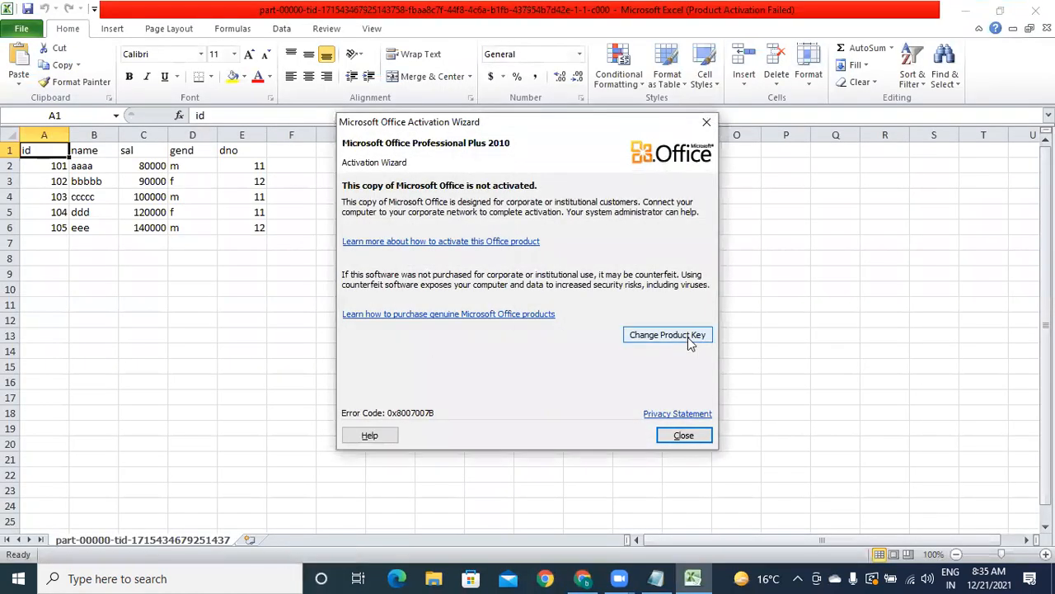
{"action": "left_click", "coordinate": [688, 436]}
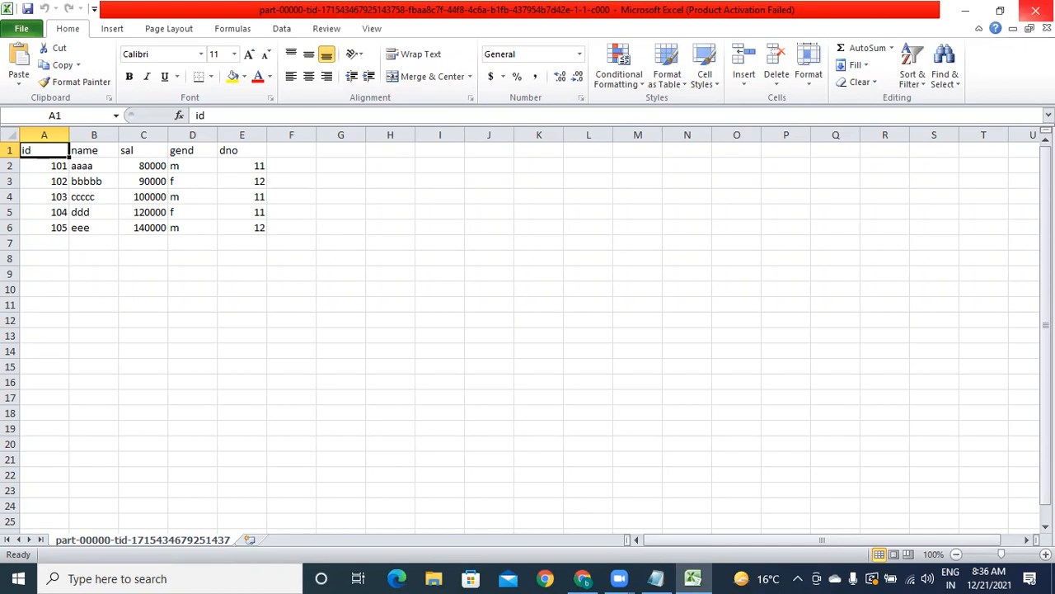
{"action": "left_click", "coordinate": [1035, 10]}
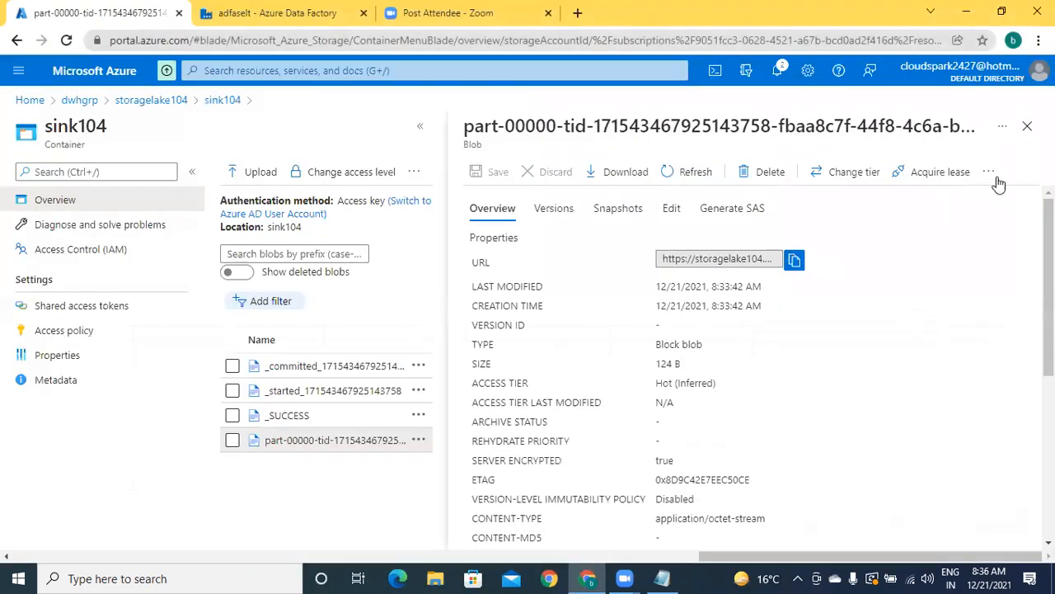
{"action": "left_click", "coordinate": [1027, 128]}
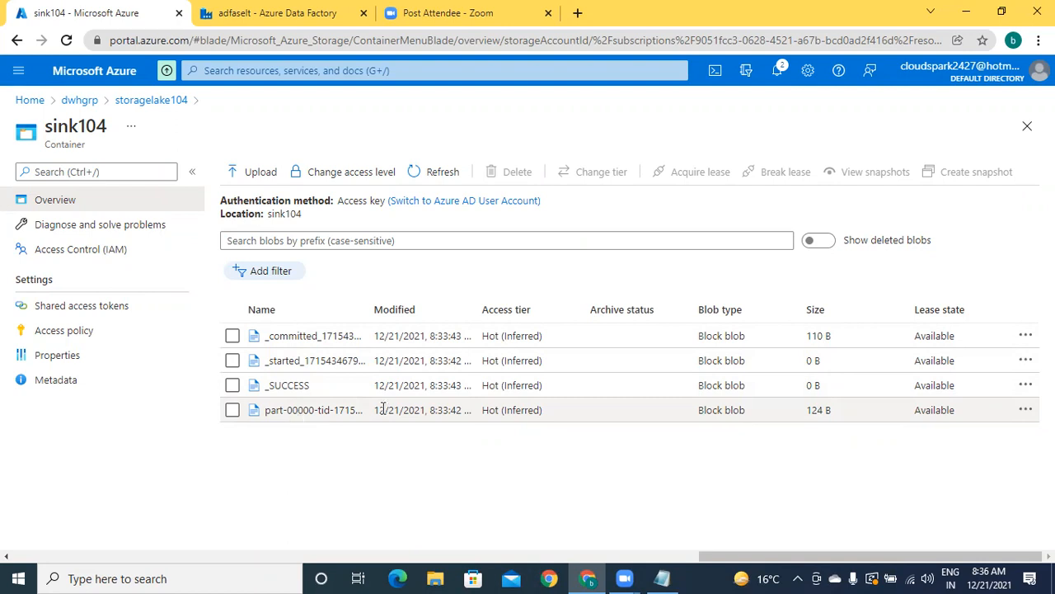
Step: Switch to Notepad and review the notes on data flow source and sink transformations
{"action": "left_click", "coordinate": [662, 578]}
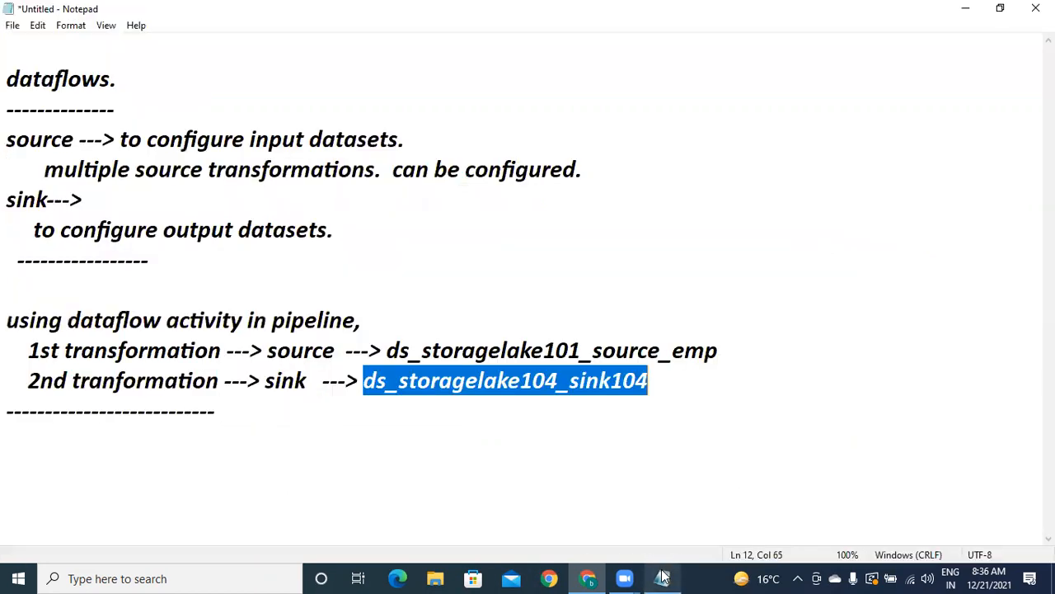
{"action": "left_click", "coordinate": [637, 422]}
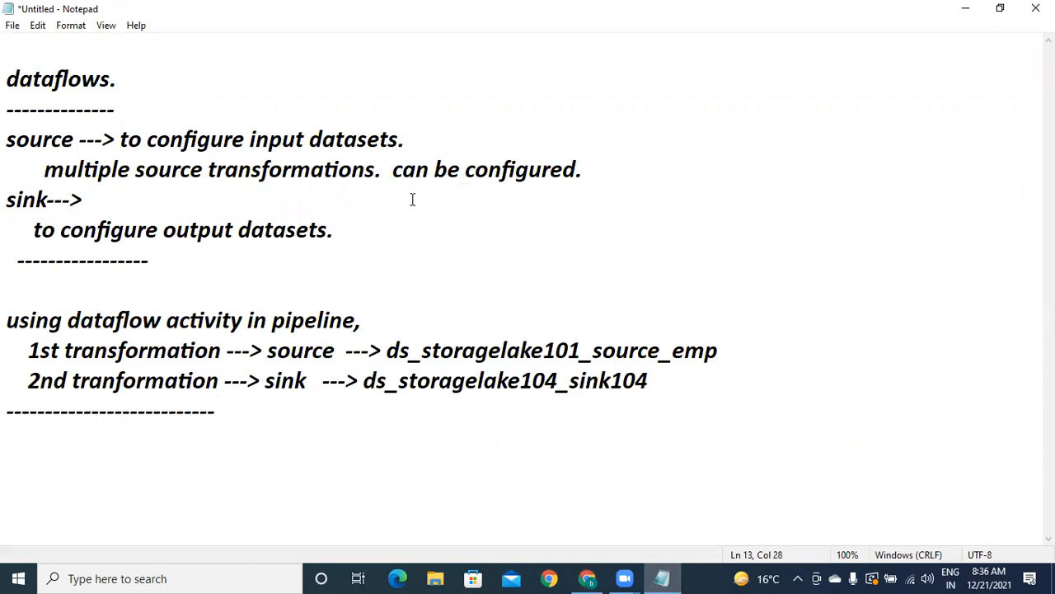
{"action": "left_click", "coordinate": [209, 94]}
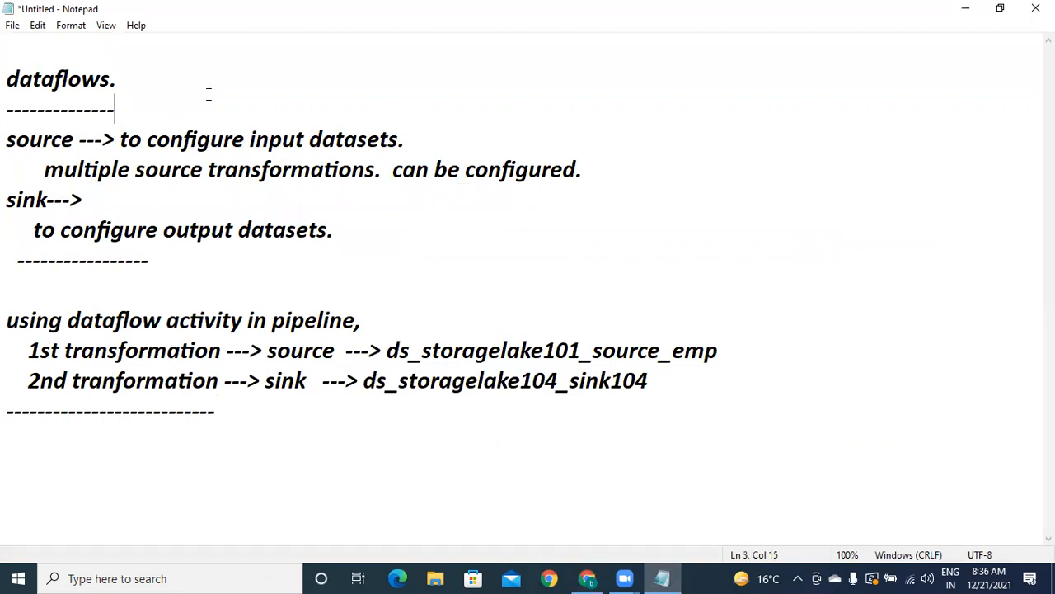
{"action": "left_click", "coordinate": [415, 451]}
{"action": "middle_click", "coordinate": [892, 92]}
{"action": "left_click", "coordinate": [589, 109]}
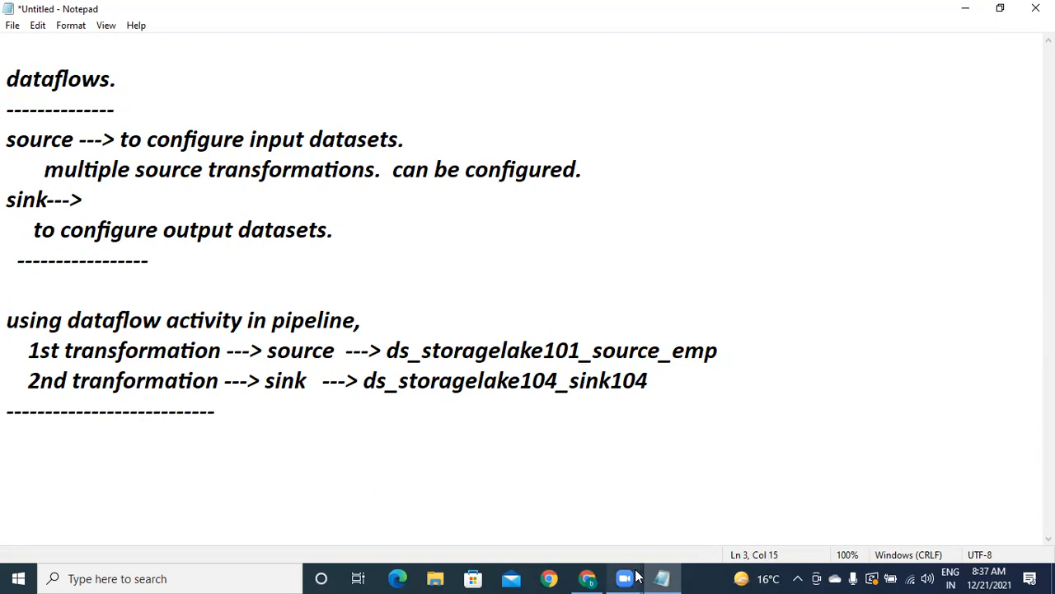
Step: Return to the Azure portal in Chrome and open the myazsql database from the dwhgrp resource group
{"action": "mouse_move", "coordinate": [587, 577]}
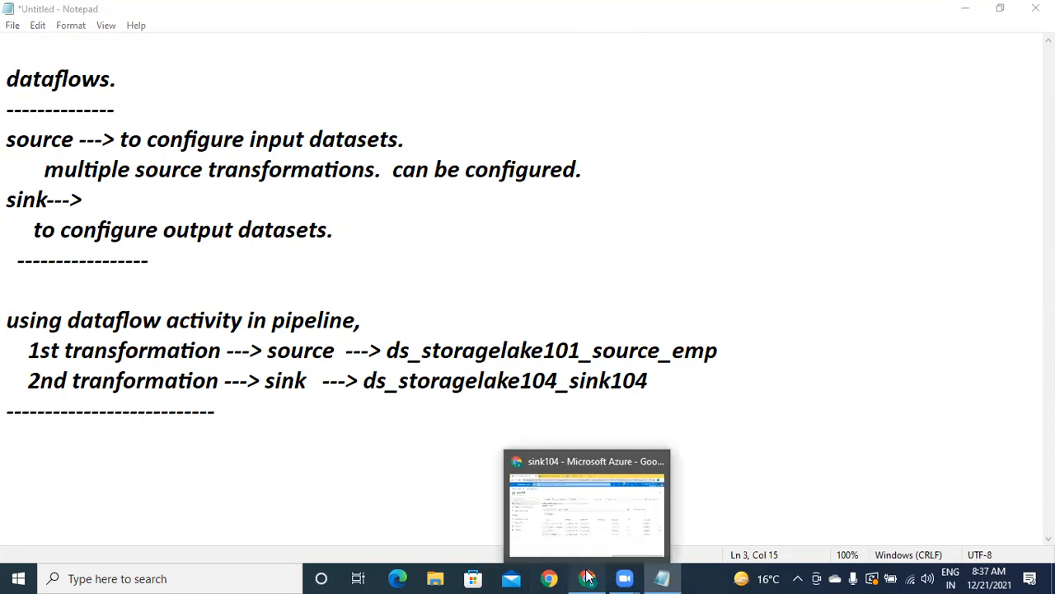
{"action": "left_click", "coordinate": [507, 454]}
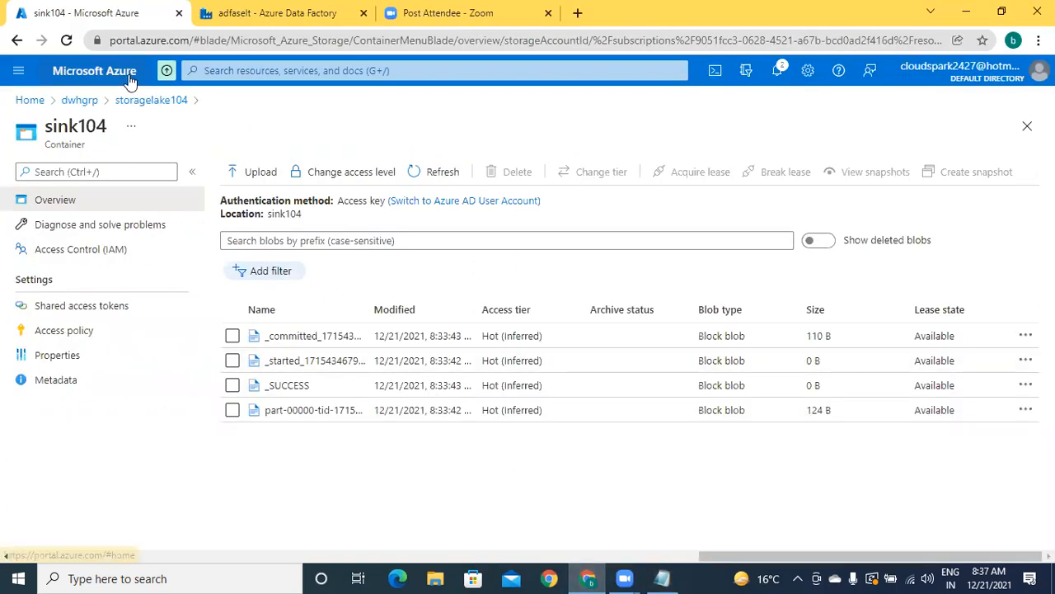
{"action": "left_click", "coordinate": [80, 101]}
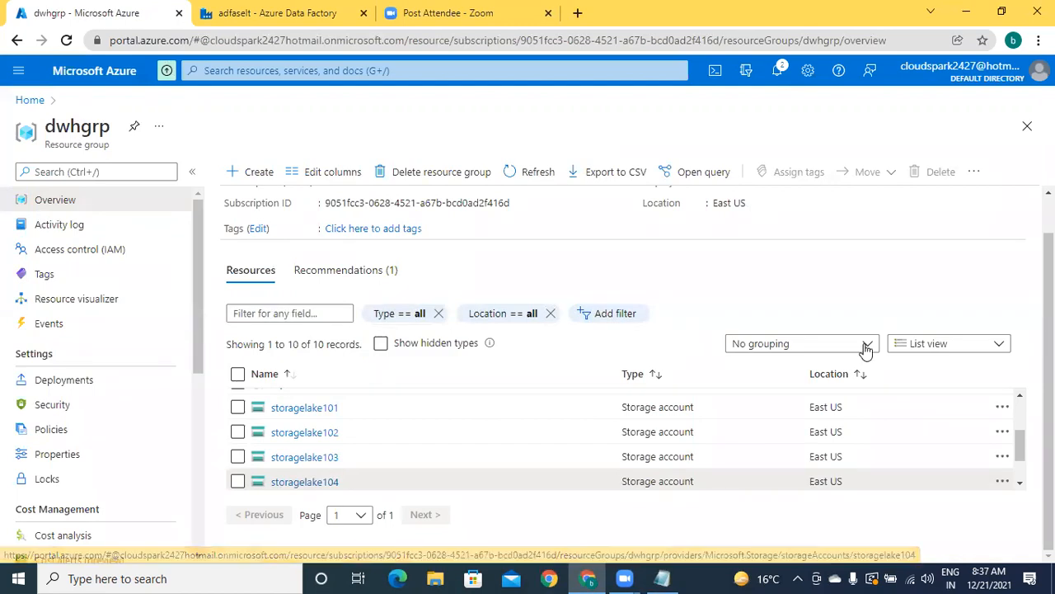
{"action": "left_click", "coordinate": [1020, 399]}
{"action": "left_click", "coordinate": [1019, 401]}
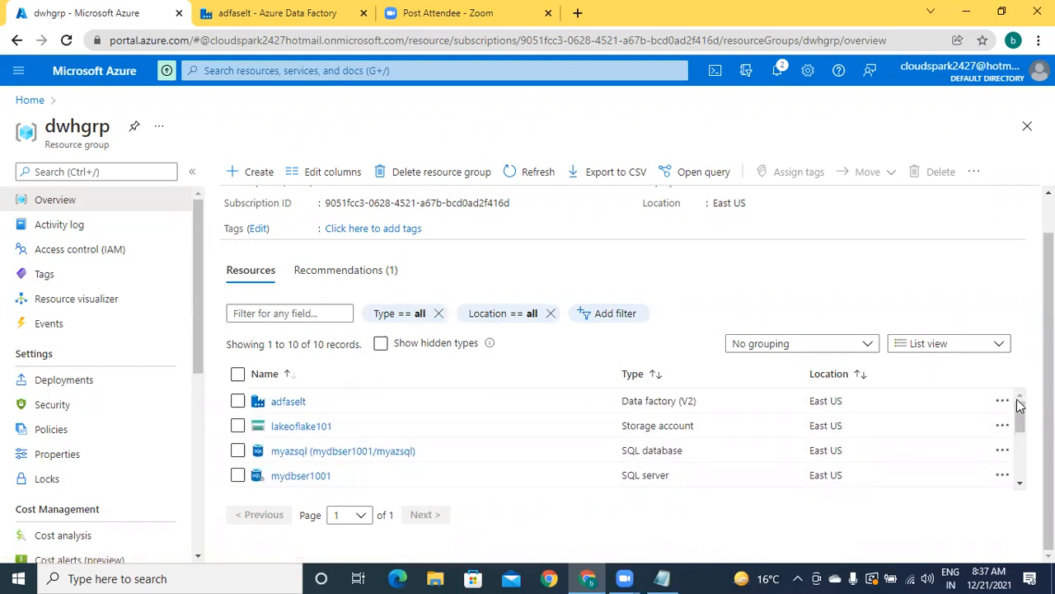
{"action": "left_click", "coordinate": [1022, 485]}
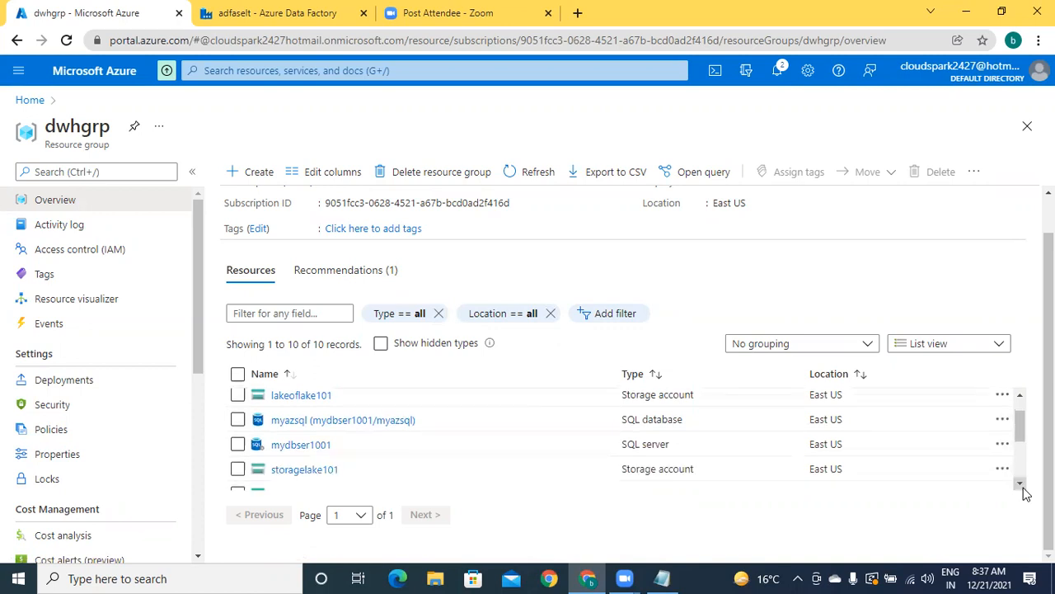
{"action": "left_click", "coordinate": [1022, 484]}
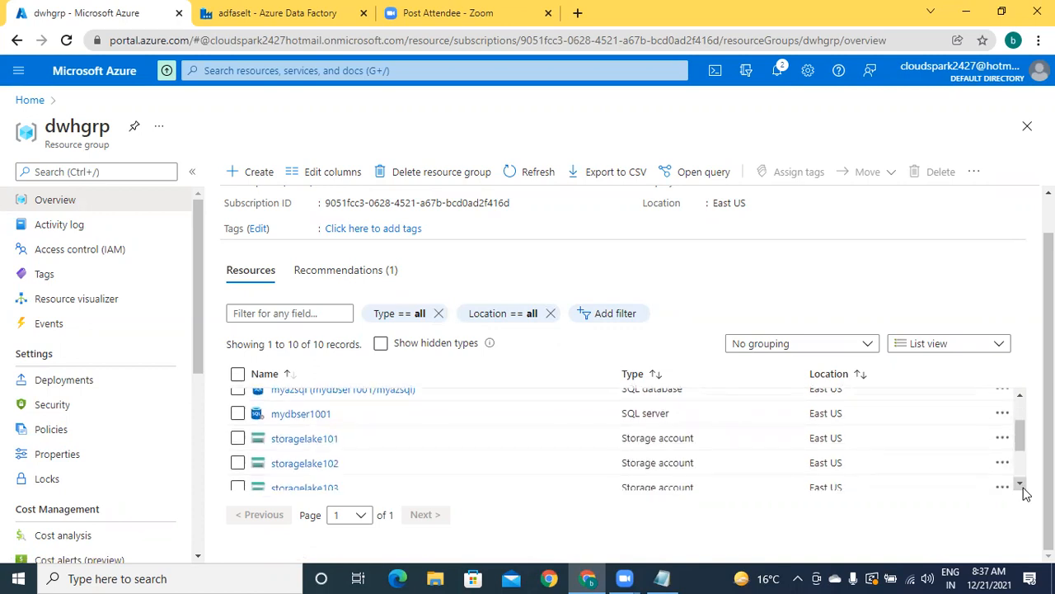
{"action": "left_click", "coordinate": [1019, 397]}
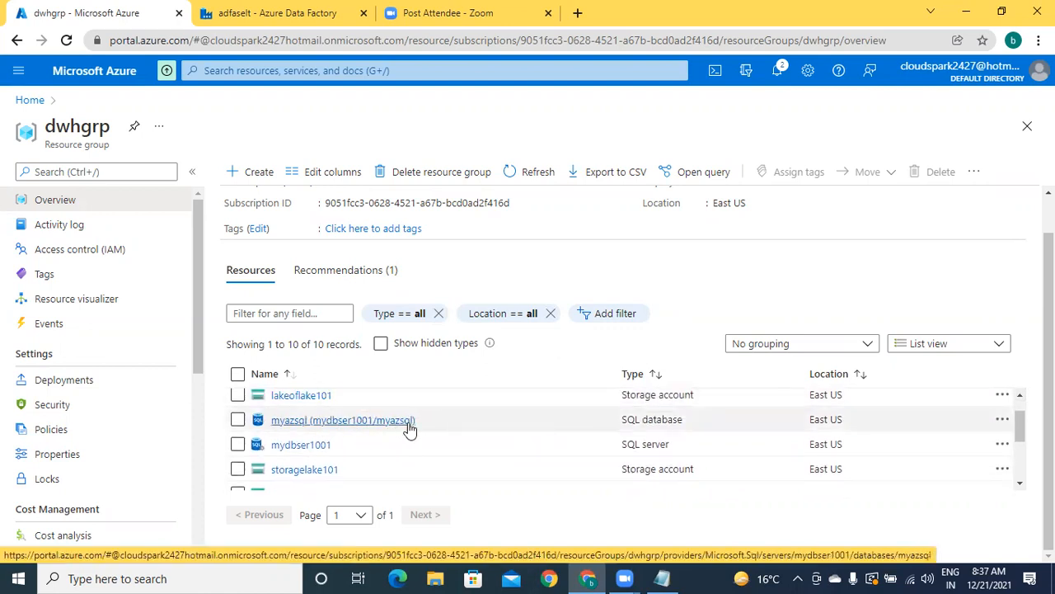
{"action": "mouse_move", "coordinate": [410, 429]}
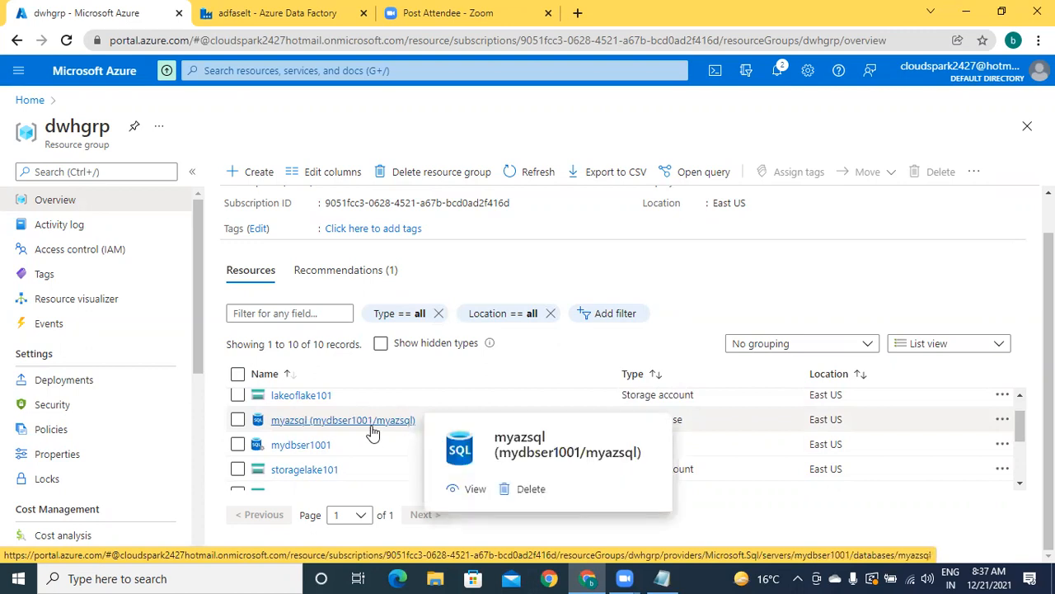
{"action": "left_click", "coordinate": [370, 430]}
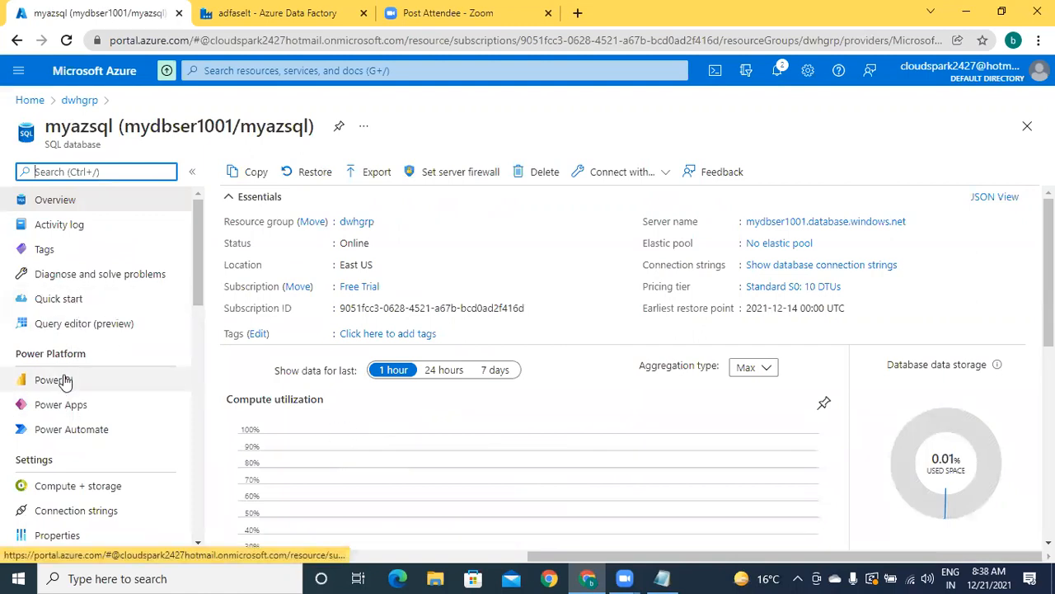
Step: Open the query editor for the myazsql database and try to log in with the SQL server authentication password
{"action": "left_click", "coordinate": [71, 328]}
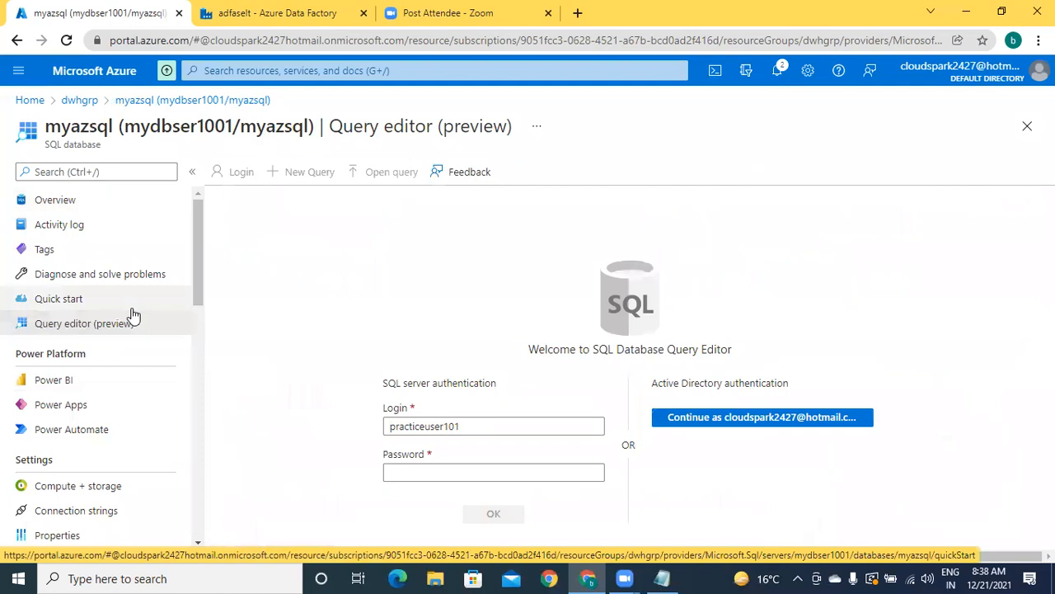
{"action": "left_click", "coordinate": [456, 471]}
{"action": "left_click", "coordinate": [456, 473]}
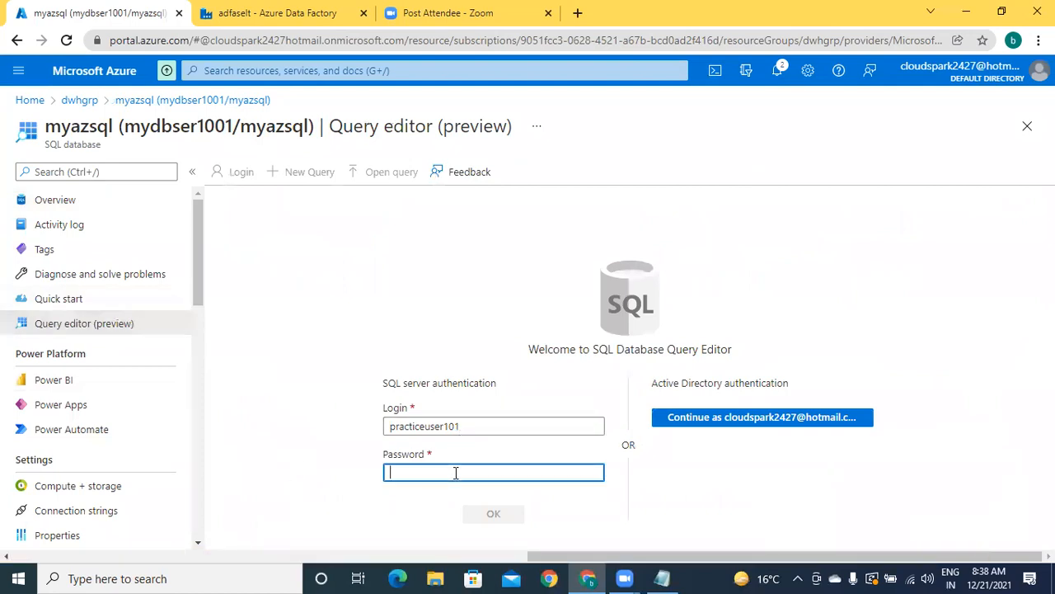
{"action": "type", "text": "••••••••"}
{"action": "left_click", "coordinate": [494, 516]}
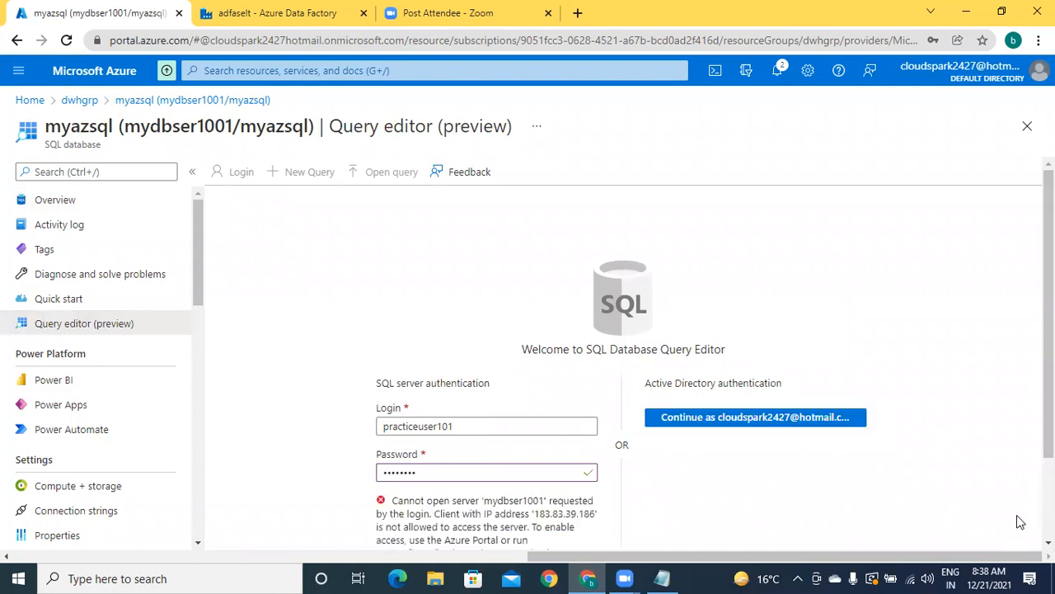
Step: Whitelist the client IP address on server mydbser1001 and log in again, saving the login credentials in the browser
{"action": "scroll", "coordinate": [623, 367], "scroll_direction": "down", "scroll_amount": 2}
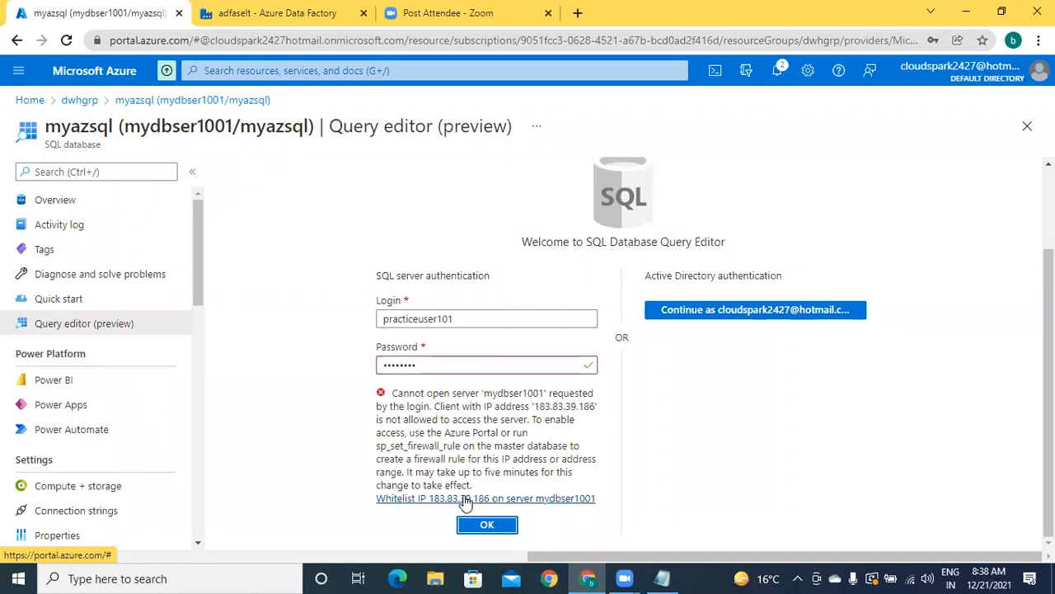
{"action": "left_click", "coordinate": [466, 499]}
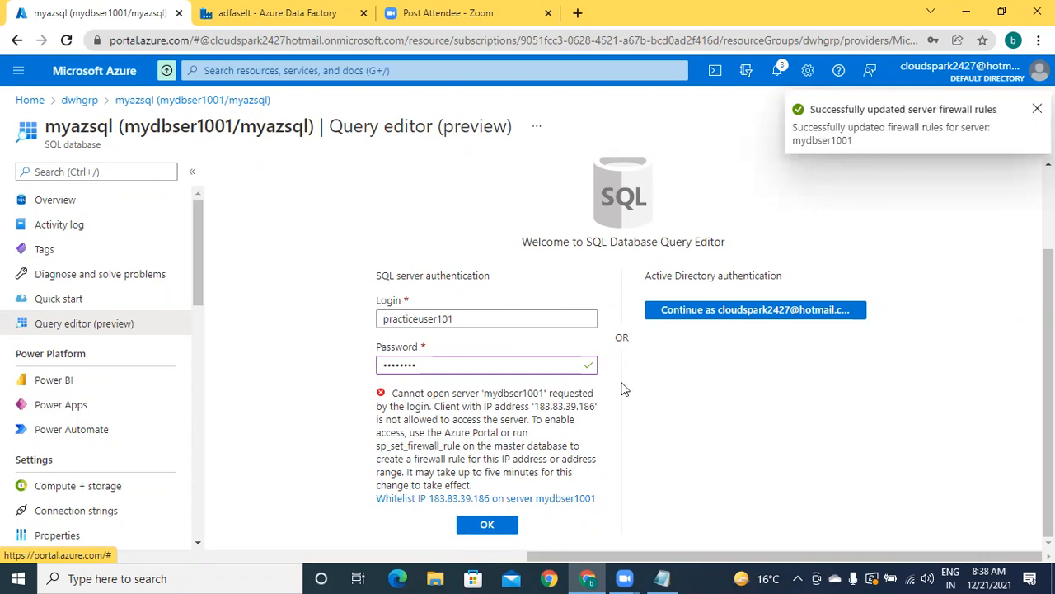
{"action": "left_click", "coordinate": [486, 526]}
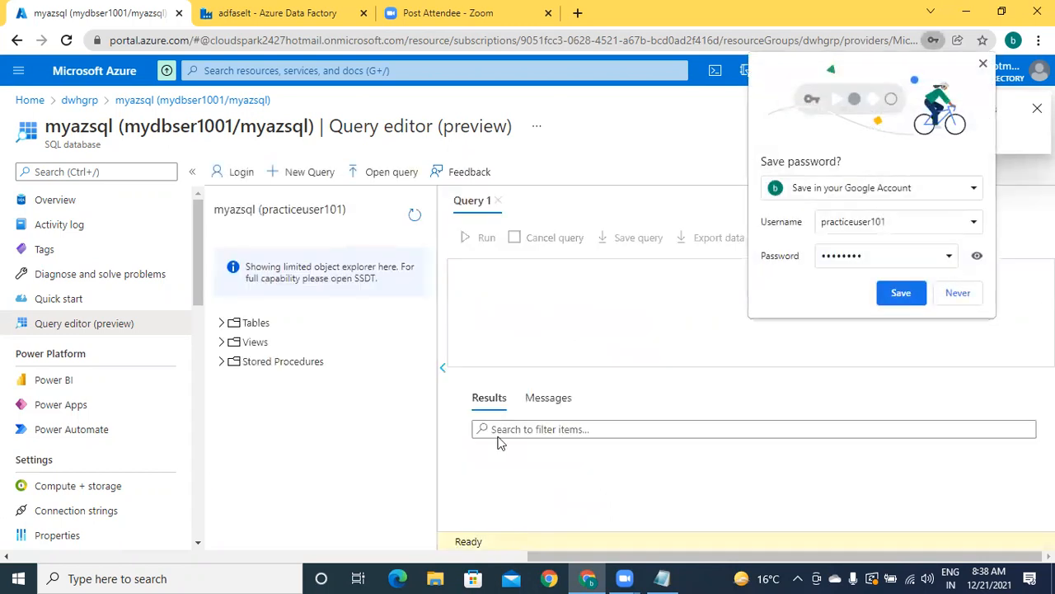
{"action": "left_click", "coordinate": [907, 294]}
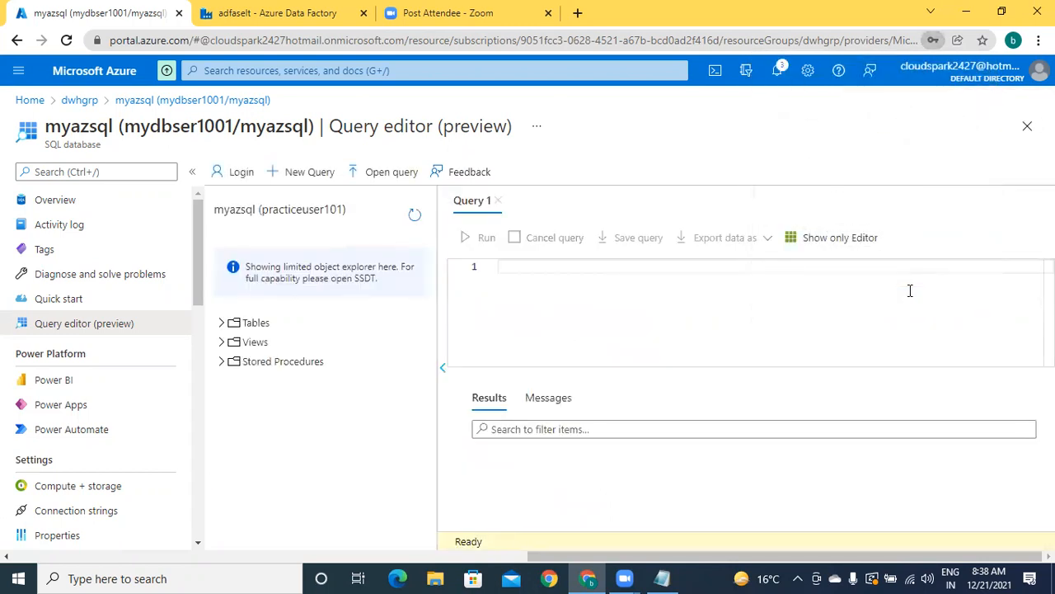
Step: Expand the database's Tables folder and begin a "create table" statement in Query 1
{"action": "left_click", "coordinate": [221, 324]}
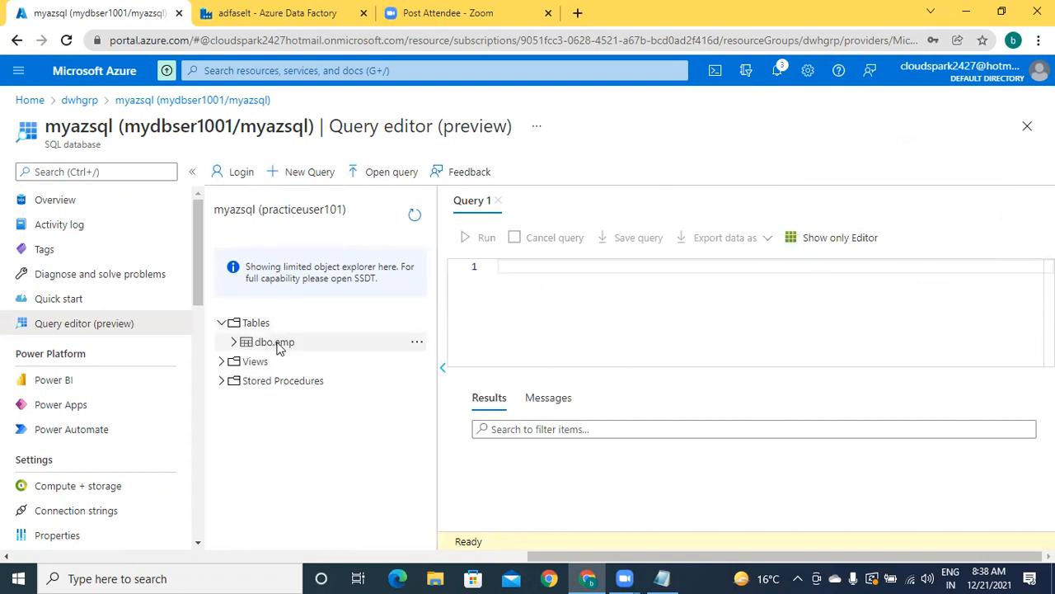
{"action": "left_click", "coordinate": [517, 270]}
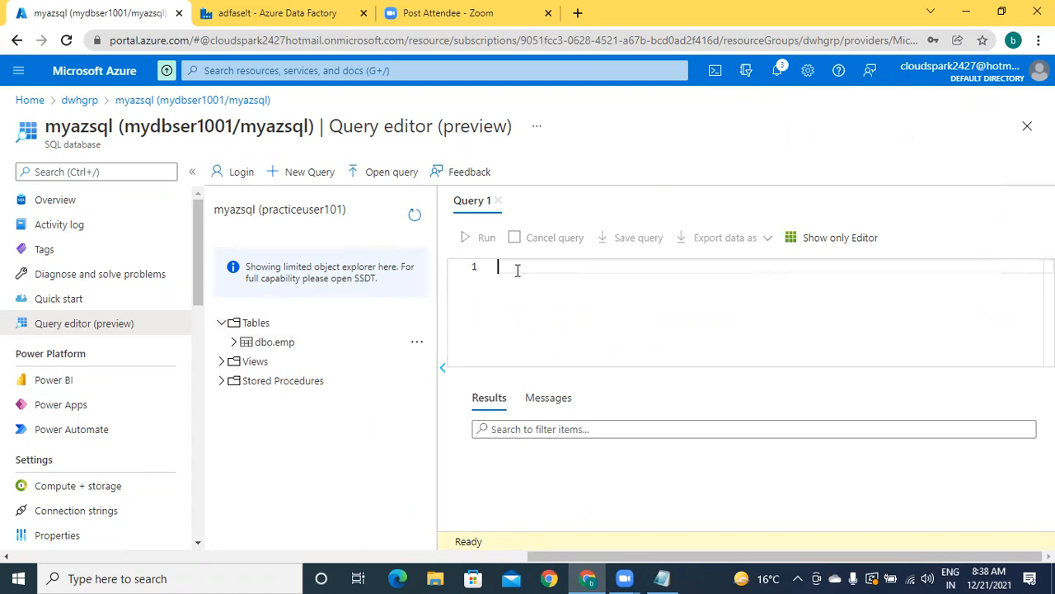
{"action": "type", "text": "create"}
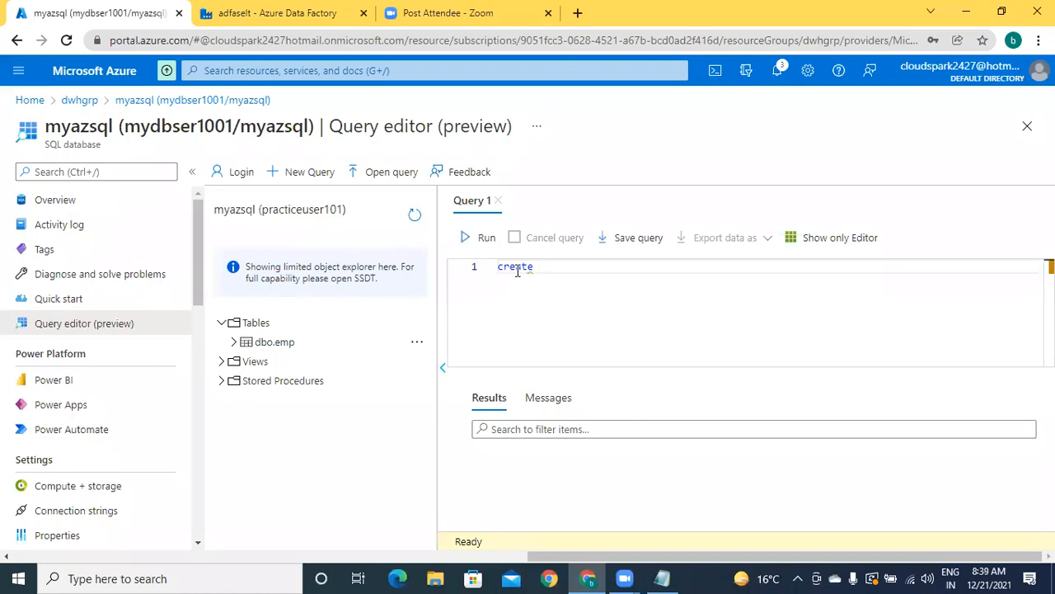
{"action": "type", "text": " table"}
Step: Switch to Notepad and begin a "create table" statement on a new line below the data flow notes
{"action": "left_click", "coordinate": [662, 577]}
{"action": "left_click", "coordinate": [398, 419]}
{"action": "key", "text": "Return"}
{"action": "key", "text": "Return"}
{"action": "type", "text": "crate"}
{"action": "key", "text": "BackSpace"}
{"action": "key", "text": "BackSpace"}
{"action": "key", "text": "BackSpace"}
{"action": "type", "text": "eat"}
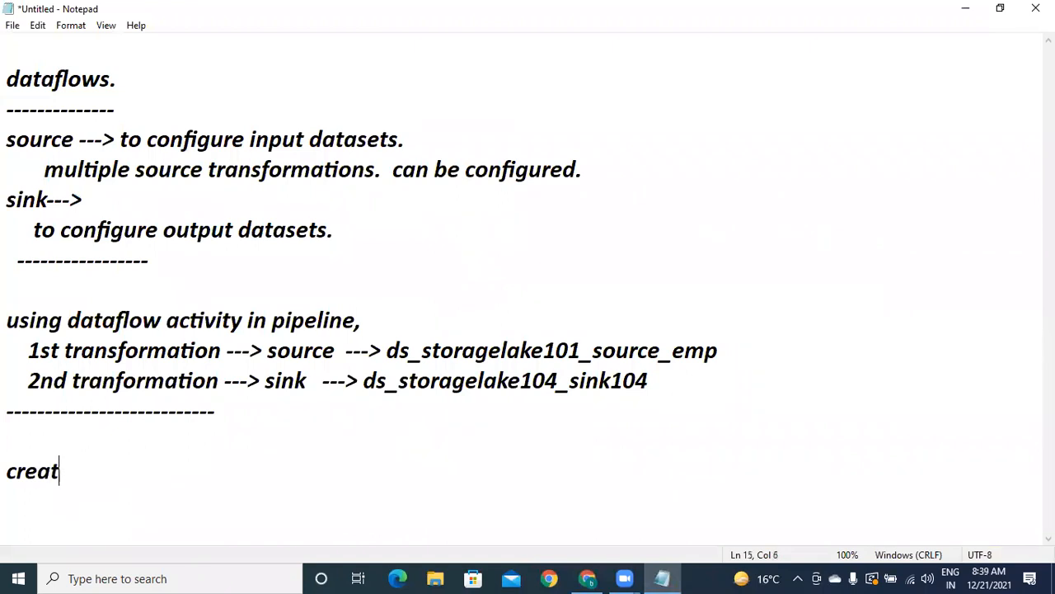
{"action": "type", "text": "e table "}
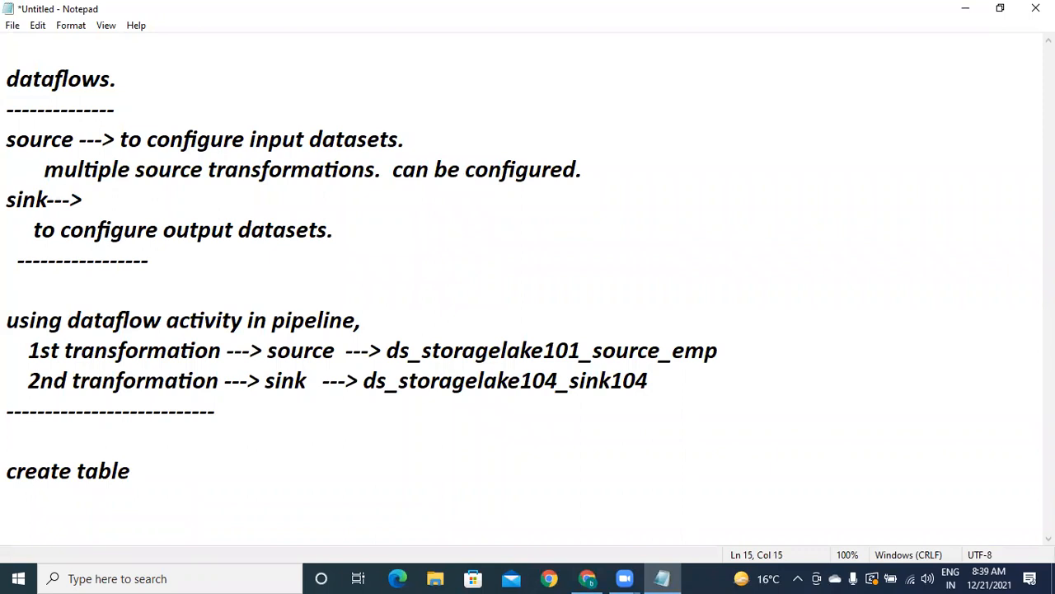
Step: Continue the create table statement in the notes with employee(id int, name char(20), sal
{"action": "type", "text": " employ"}
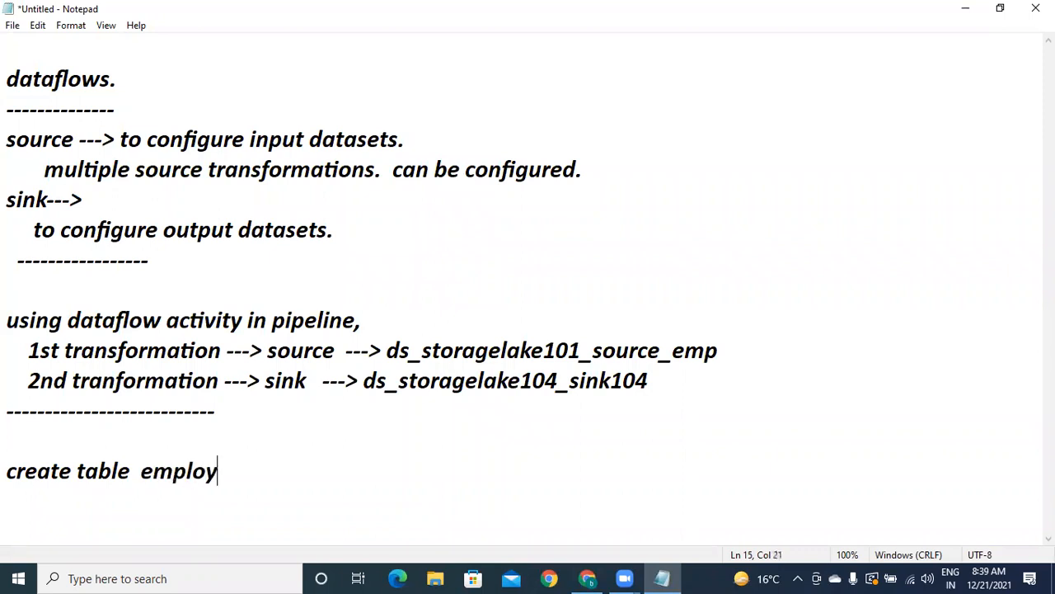
{"action": "type", "text": "ee(id"}
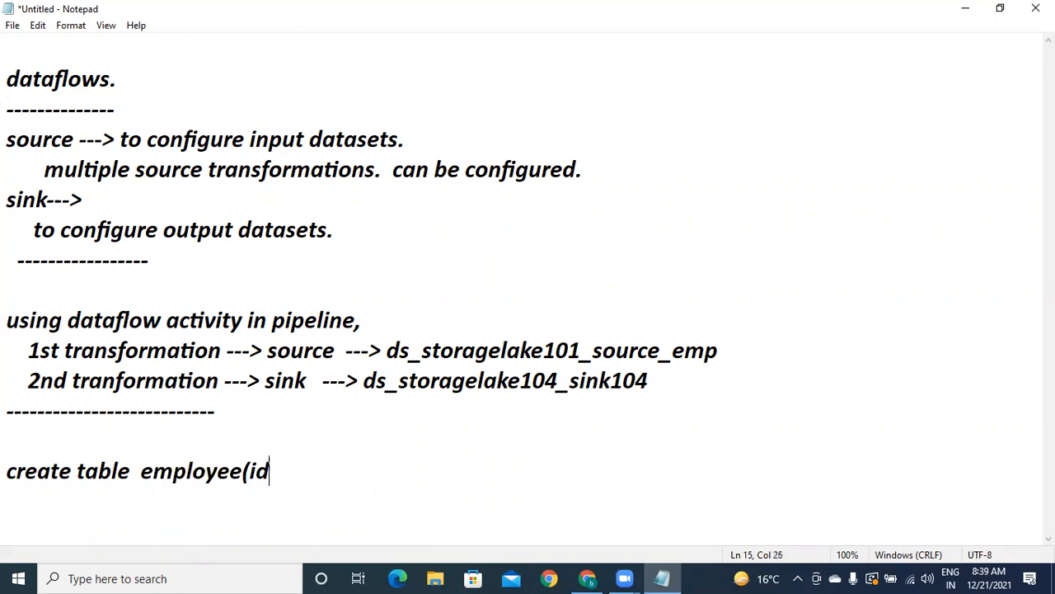
{"action": "type", "text": " int, name ch"}
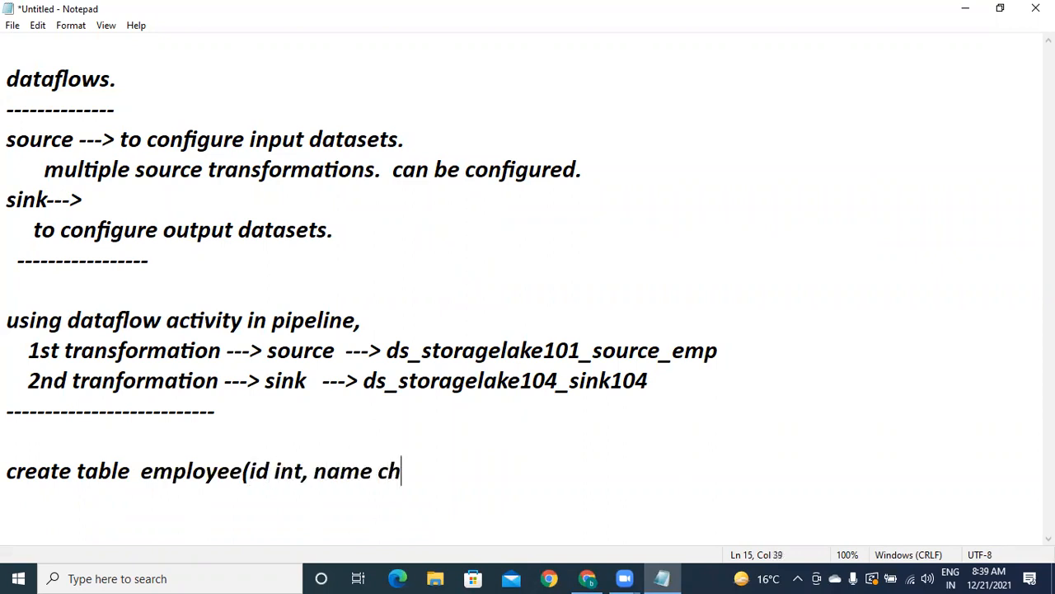
{"action": "type", "text": "ar(10"}
{"action": "key", "text": "BackSpace"}
{"action": "key", "text": "BackSpace"}
{"action": "type", "text": "29("}
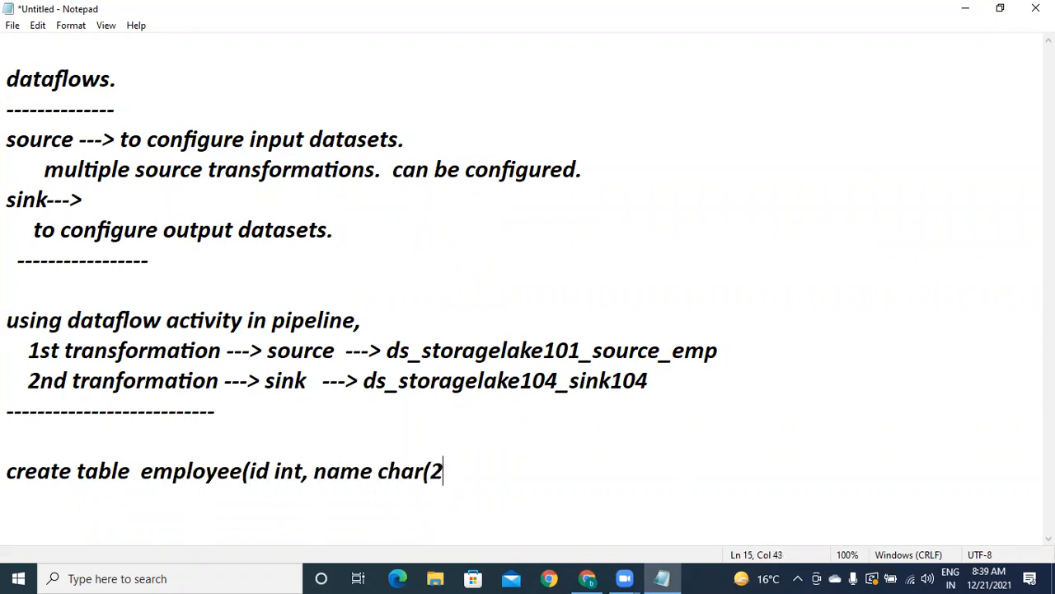
{"action": "key", "text": "BackSpace"}
{"action": "key", "text": "BackSpace"}
{"action": "type", "text": "0), sal"}
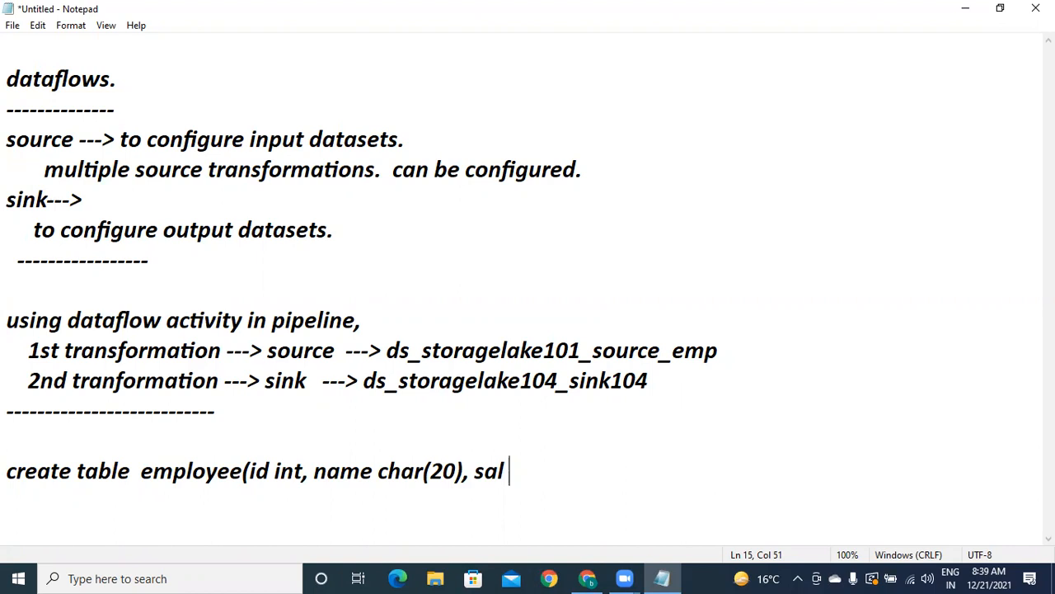
Step: Give the sal column type int and add the columns gend char(10) and dno int
{"action": "type", "text": "int, gend "}
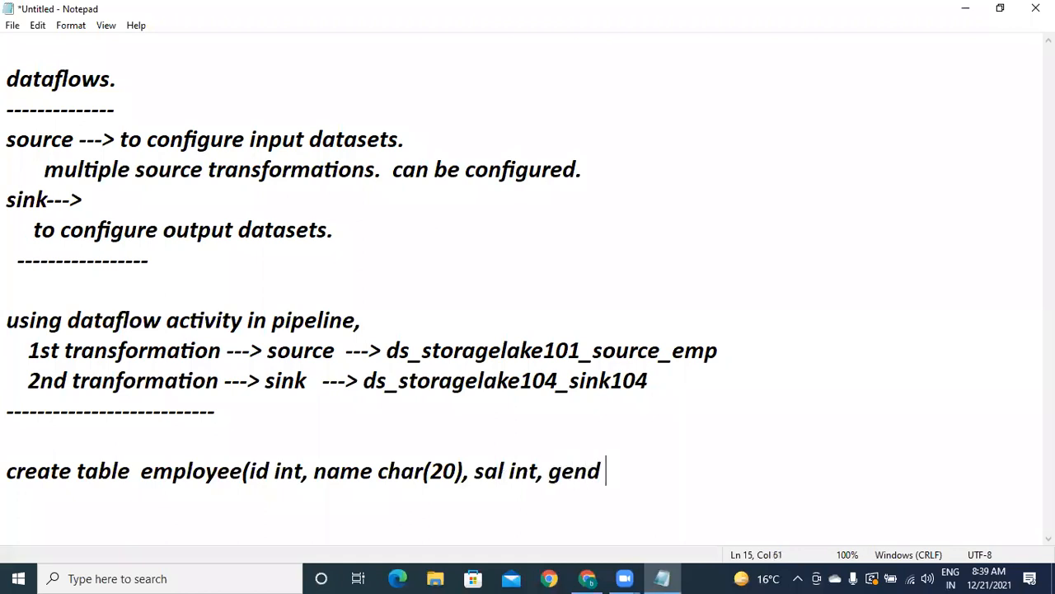
{"action": "type", "text": " cjar"}
{"action": "key", "text": "BackSpace"}
{"action": "key", "text": "BackSpace"}
{"action": "key", "text": "BackSpace"}
{"action": "type", "text": "har(10), "}
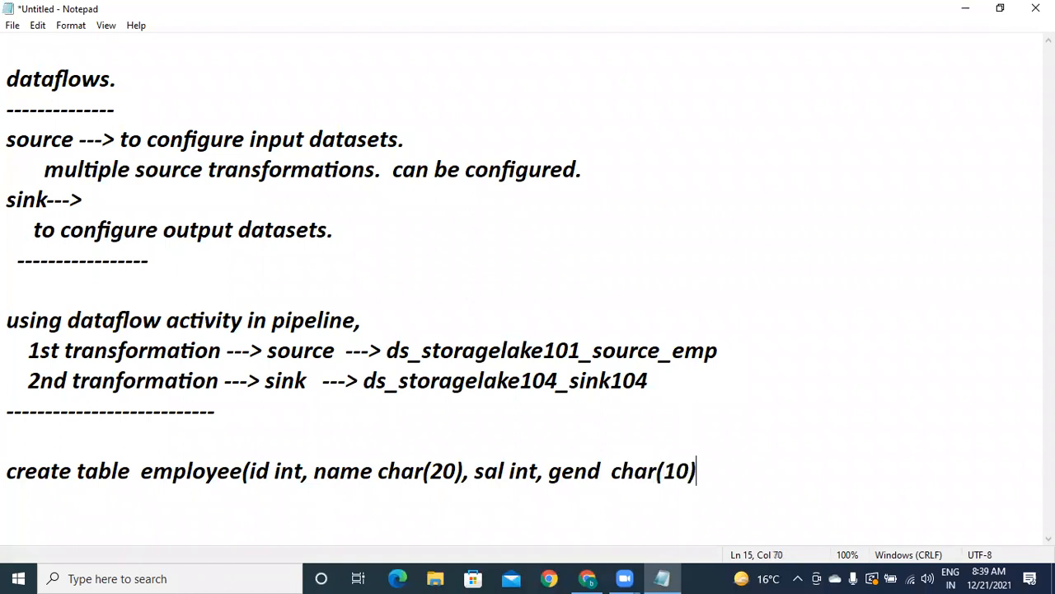
{"action": "type", "text": "dno int"}
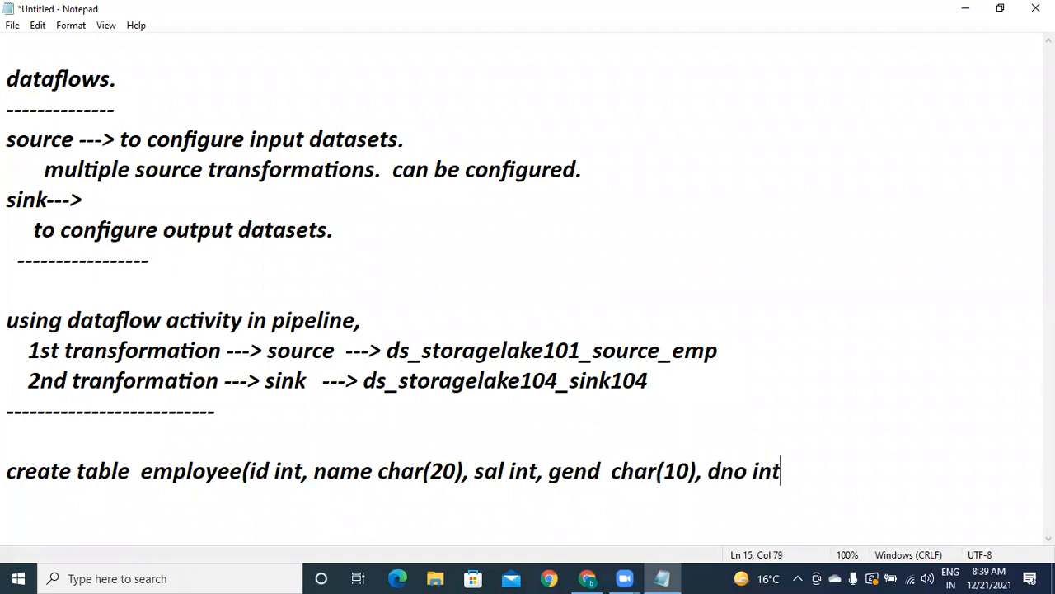
Step: Close the create table statement with ); and copy the whole line
{"action": "type", "text": ");"}
{"action": "key", "text": "Return"}
{"action": "key", "text": "Up"}
{"action": "key", "text": "shift+Down"}
{"action": "key", "text": "ctrl+c"}
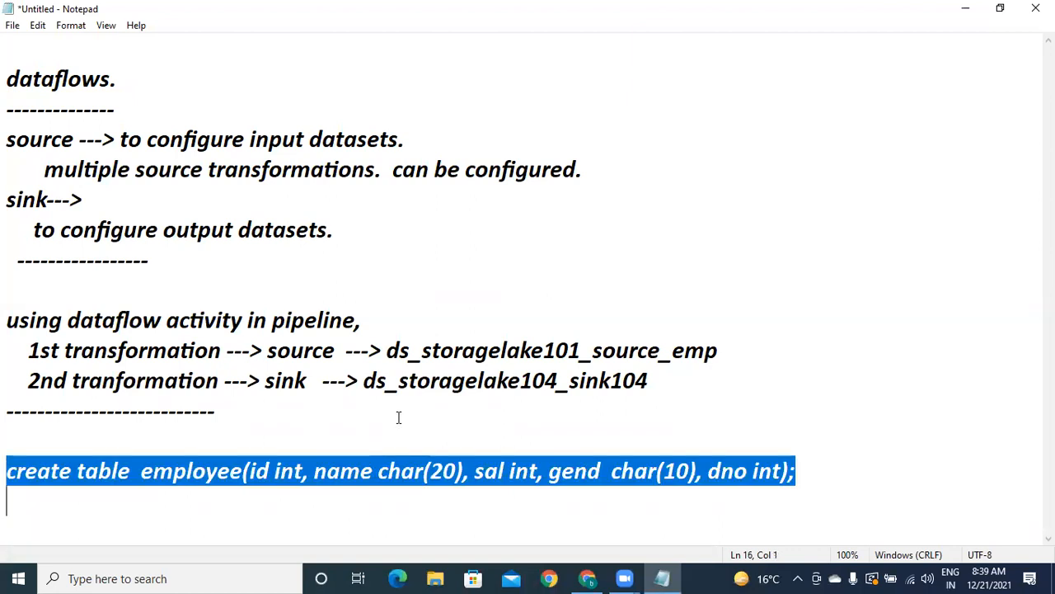
Step: Switch to the Azure portal's query editor, replace the partial query with the copied create table statement and run it
{"action": "left_click", "coordinate": [590, 577]}
{"action": "left_click", "coordinate": [602, 265]}
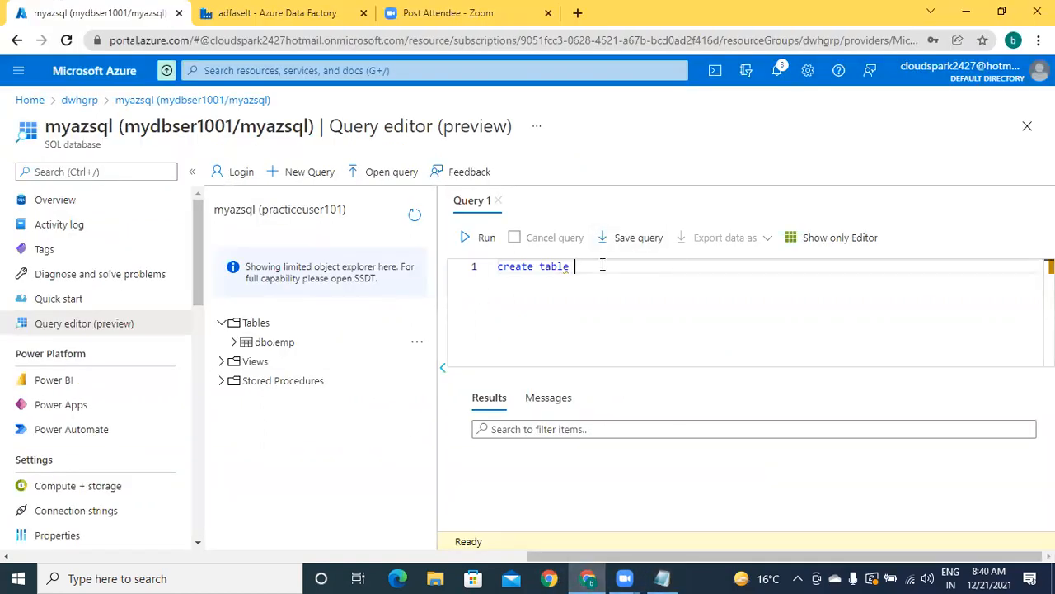
{"action": "key", "text": "BackSpace"}
{"action": "key", "text": "BackSpace"}
{"action": "key", "text": "BackSpace"}
{"action": "key", "text": "BackSpace"}
{"action": "key", "text": "BackSpace"}
{"action": "key", "text": "BackSpace"}
{"action": "key", "text": "BackSpace"}
{"action": "key", "text": "BackSpace"}
{"action": "key", "text": "BackSpace"}
{"action": "key", "text": "BackSpace"}
{"action": "key", "text": "BackSpace"}
{"action": "key", "text": "BackSpace"}
{"action": "key", "text": "ctrl+v"}
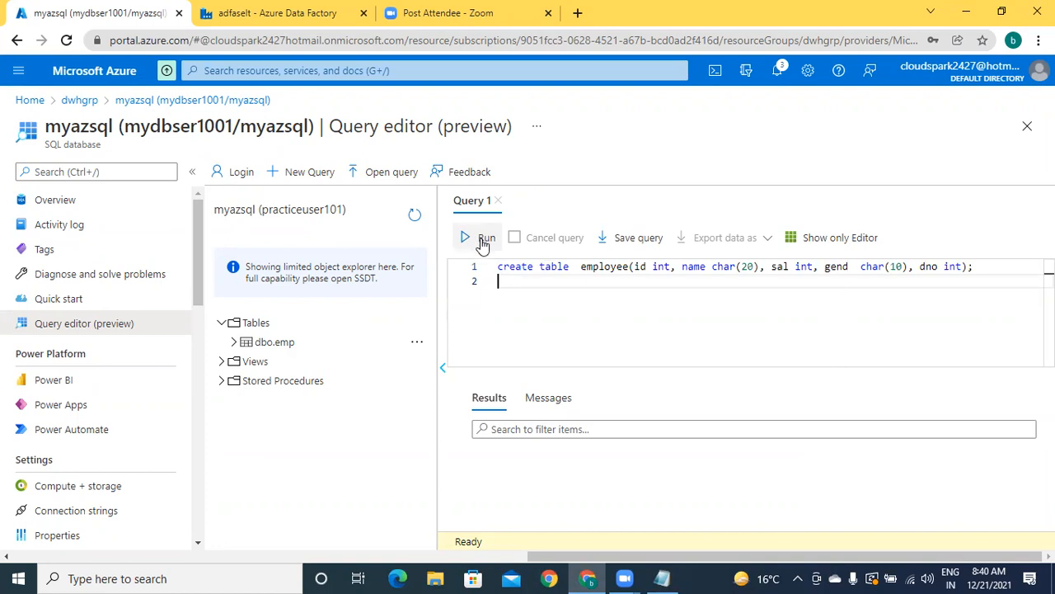
{"action": "left_click", "coordinate": [484, 239]}
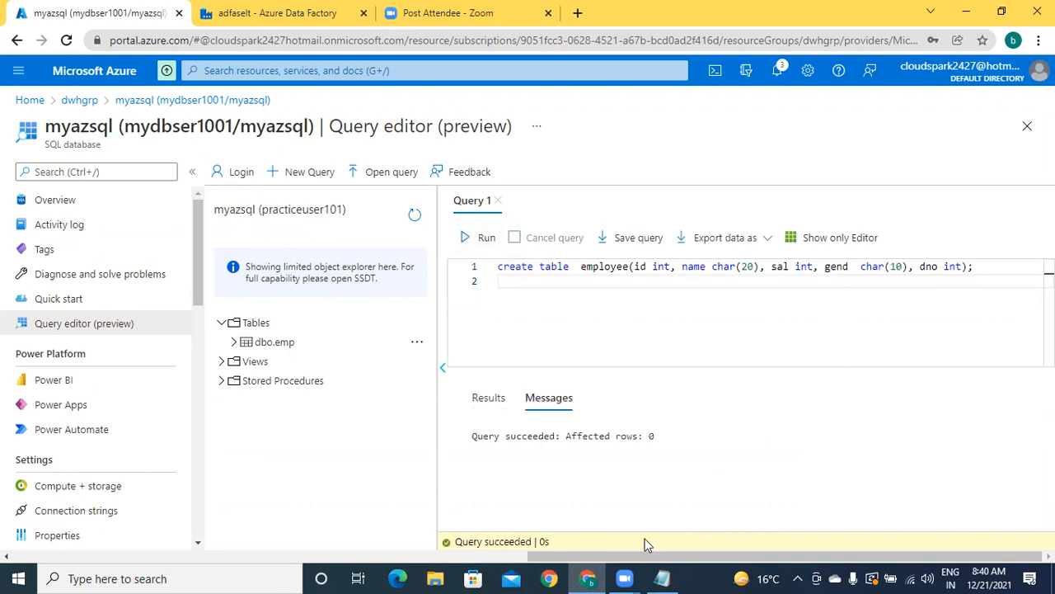
Step: Refresh the myazsql object explorer and expand Tables to check for the employee table
{"action": "left_click", "coordinate": [221, 323]}
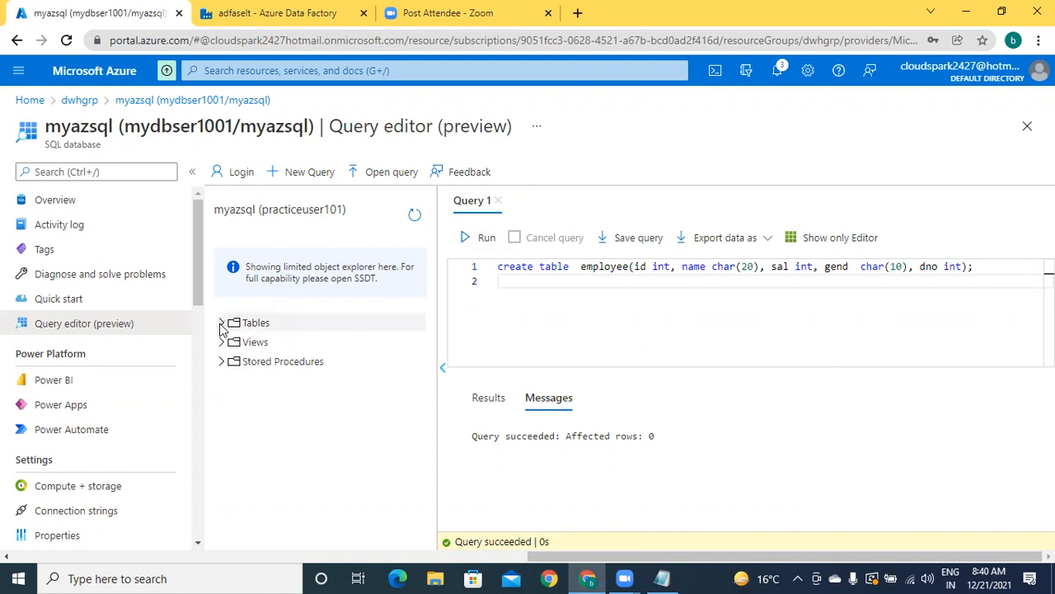
{"action": "left_click", "coordinate": [221, 323]}
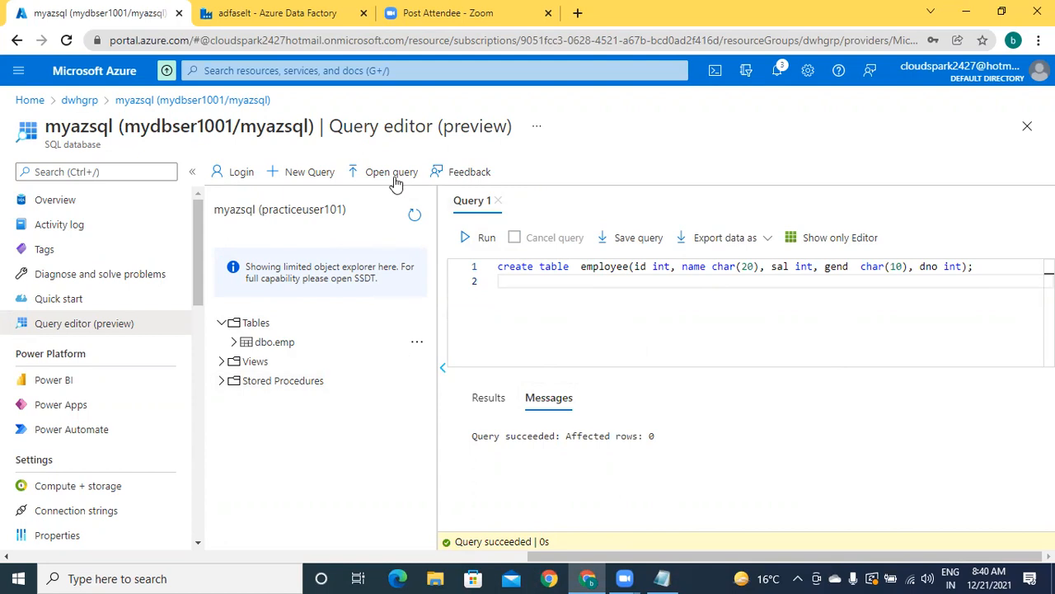
{"action": "left_click", "coordinate": [416, 216]}
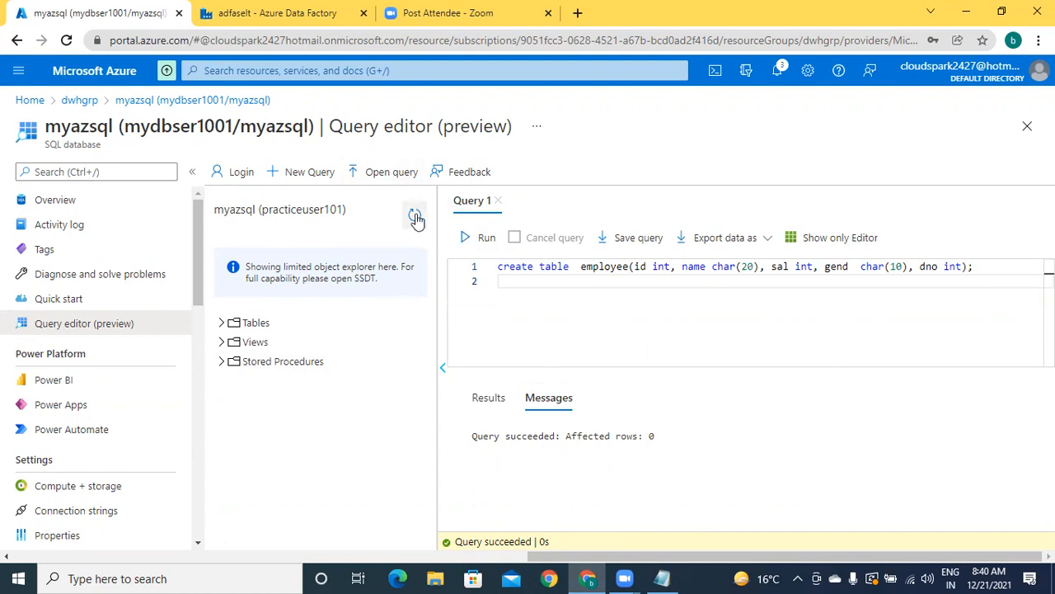
{"action": "left_click", "coordinate": [221, 325]}
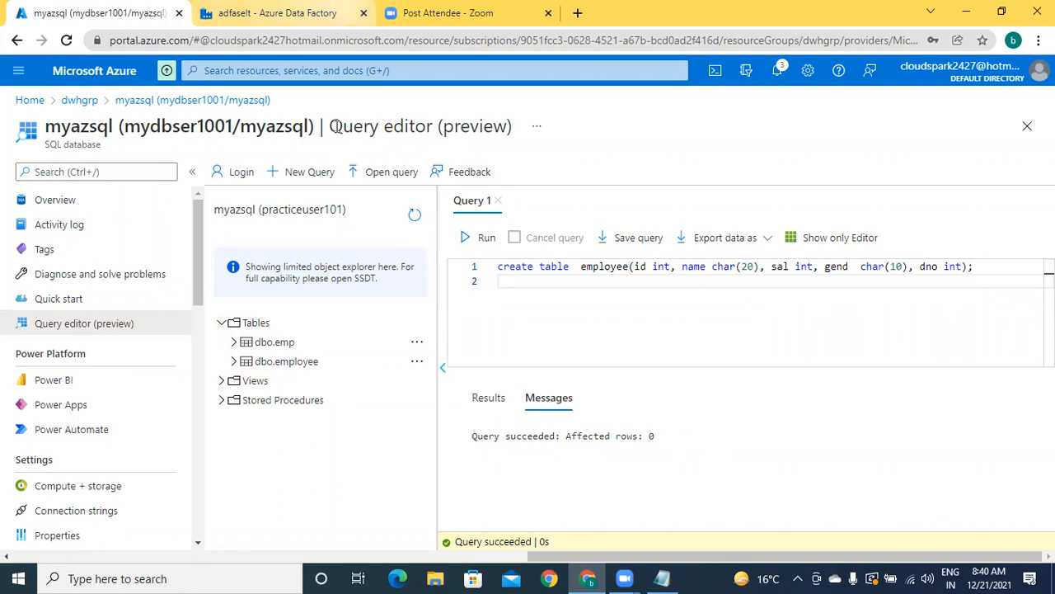
Step: Switch to the adfaselt data factory, show its linked services and start a new linked service
{"action": "key", "text": "ctrl+Tab"}
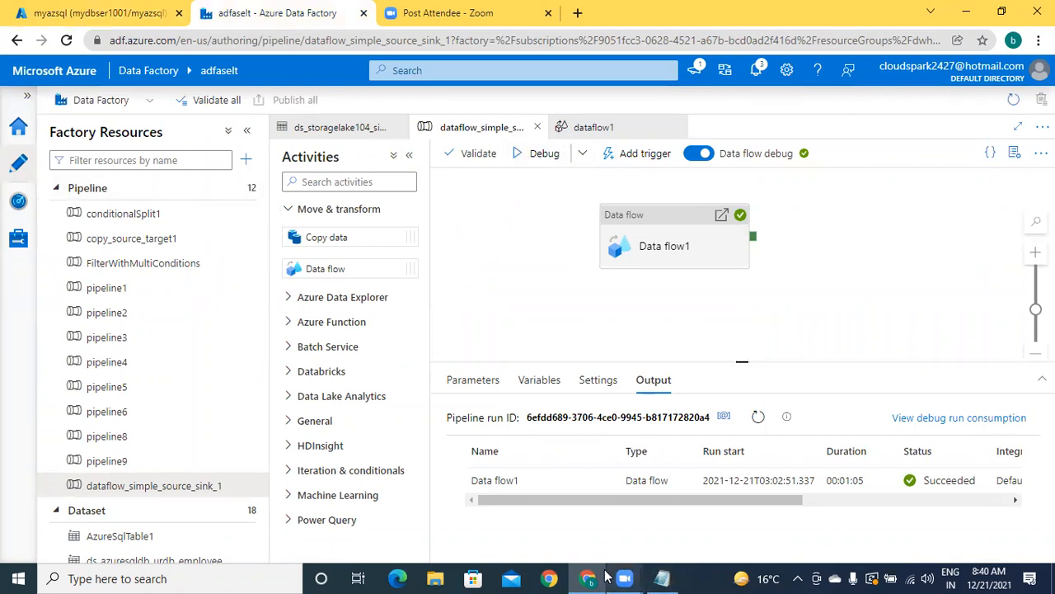
{"action": "left_click", "coordinate": [116, 15]}
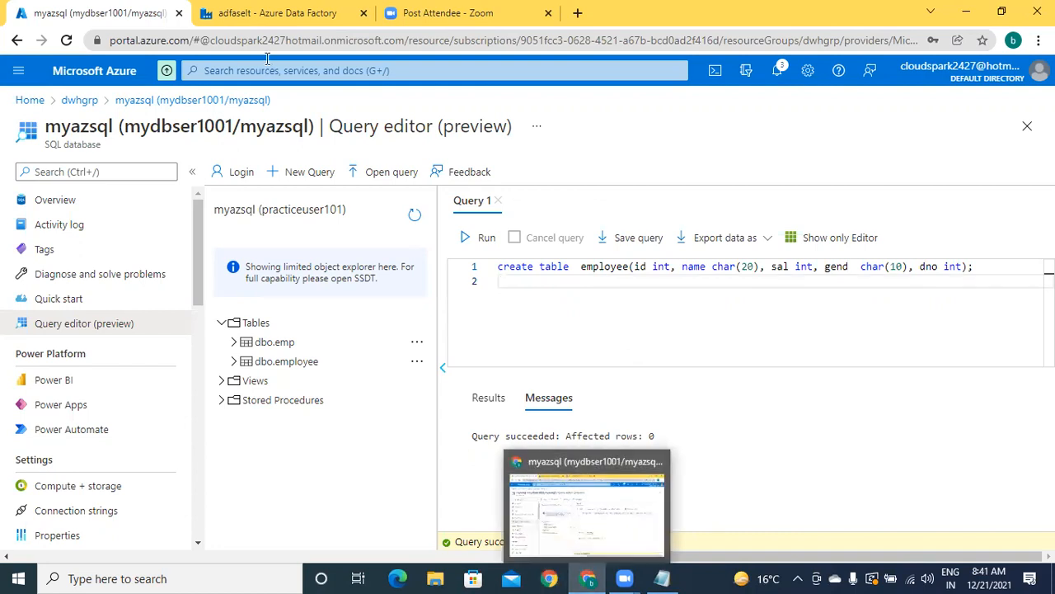
{"action": "key", "text": "ctrl+Tab"}
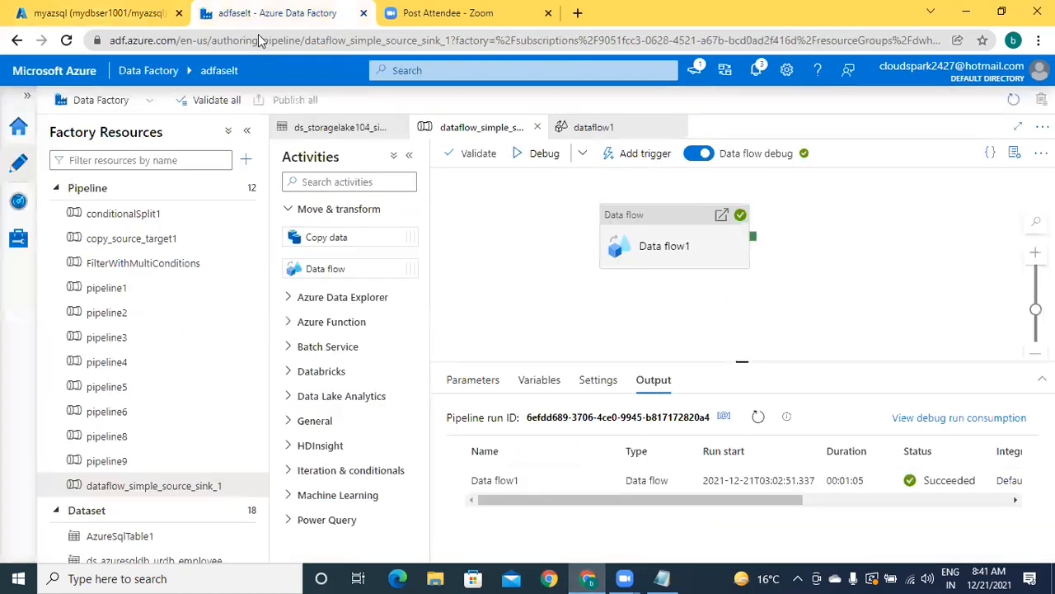
{"action": "left_click", "coordinate": [23, 245]}
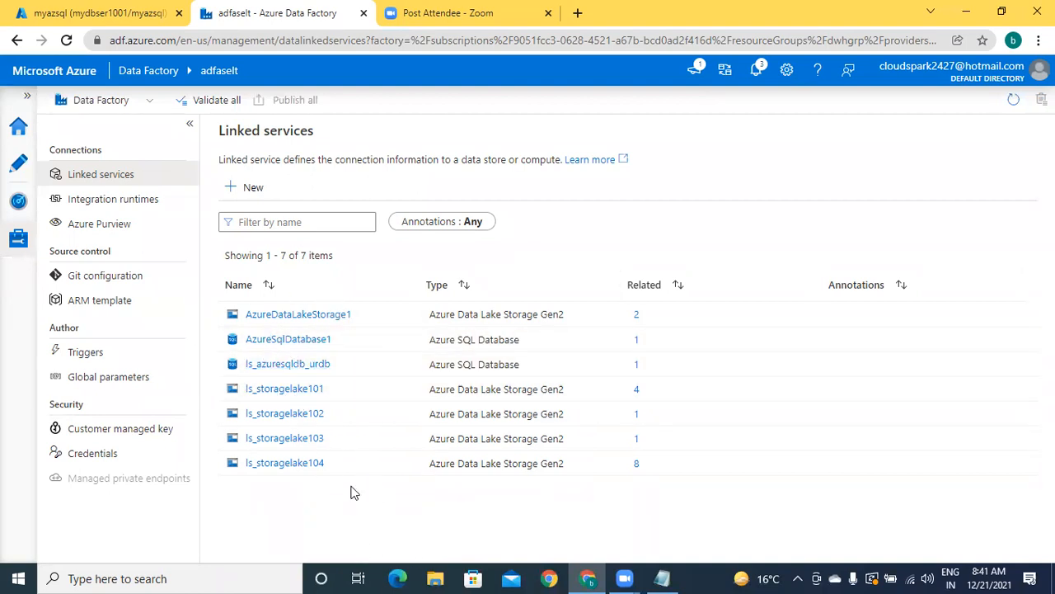
{"action": "left_click", "coordinate": [246, 190]}
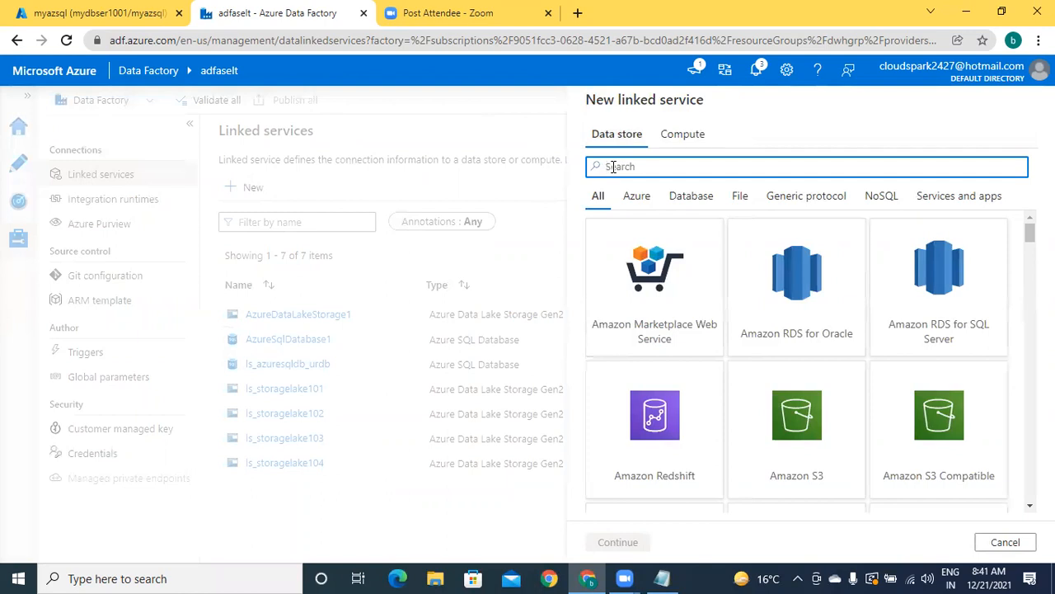
Step: Search the data stores for "azure sql" and continue with Azure SQL Database as the linked service type
{"action": "type", "text": "azure sal"}
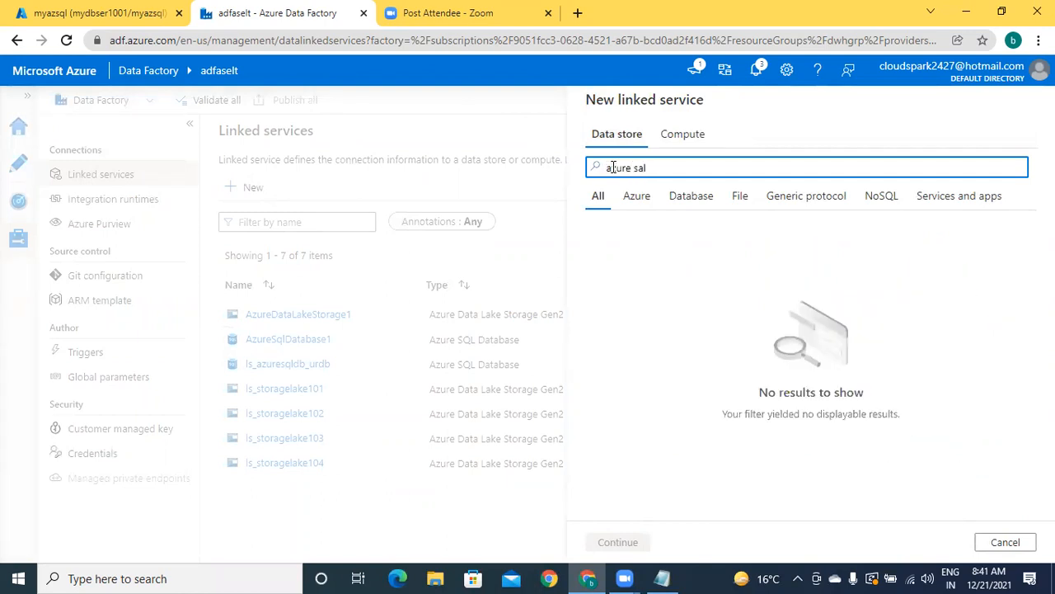
{"action": "key", "text": "BackSpace"}
{"action": "key", "text": "BackSpace"}
{"action": "key", "text": "BackSpace"}
{"action": "key", "text": "BackSpace"}
{"action": "key", "text": "BackSpace"}
{"action": "key", "text": "BackSpace"}
{"action": "key", "text": "BackSpace"}
{"action": "key", "text": "BackSpace"}
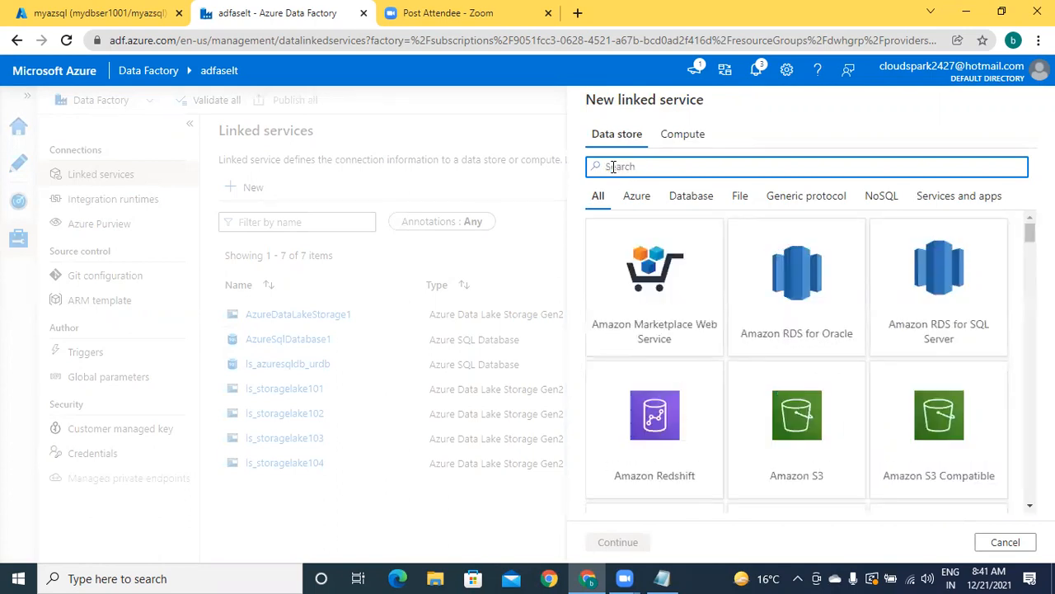
{"action": "type", "text": "azure"}
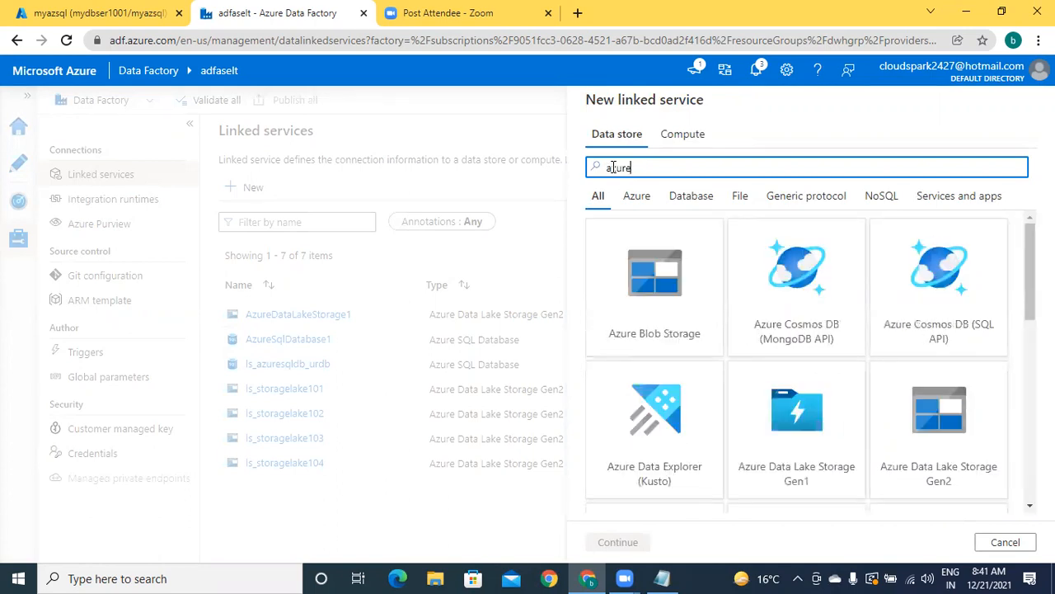
{"action": "type", "text": " sql"}
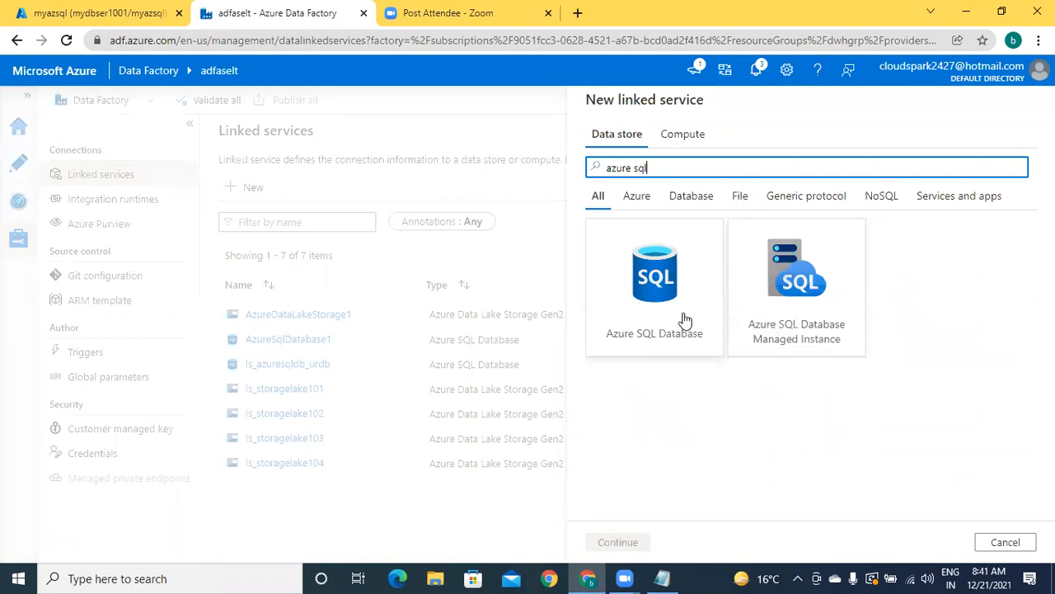
{"action": "left_click", "coordinate": [683, 320]}
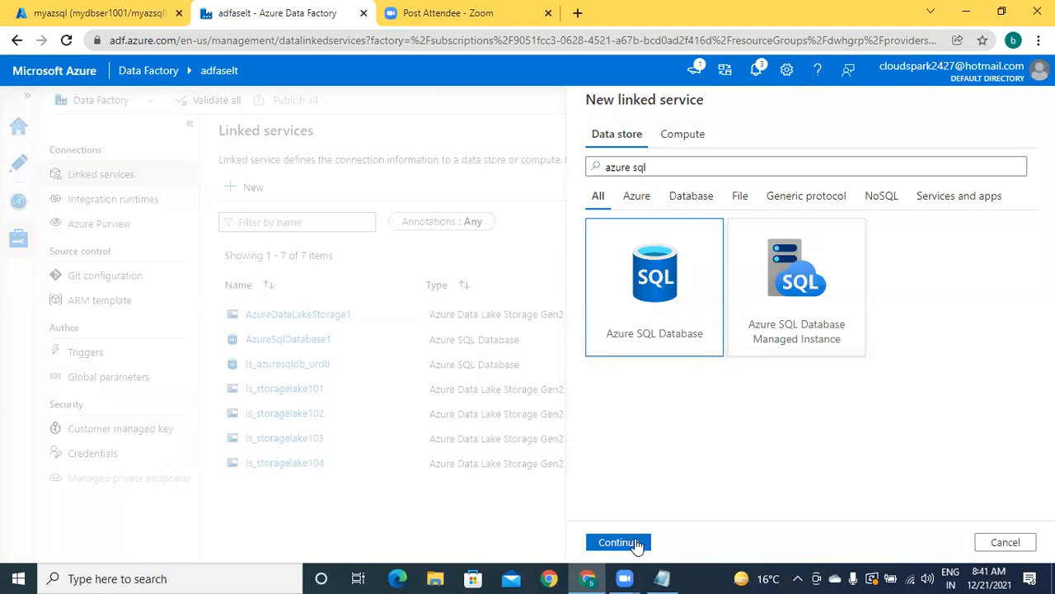
{"action": "left_click", "coordinate": [618, 541]}
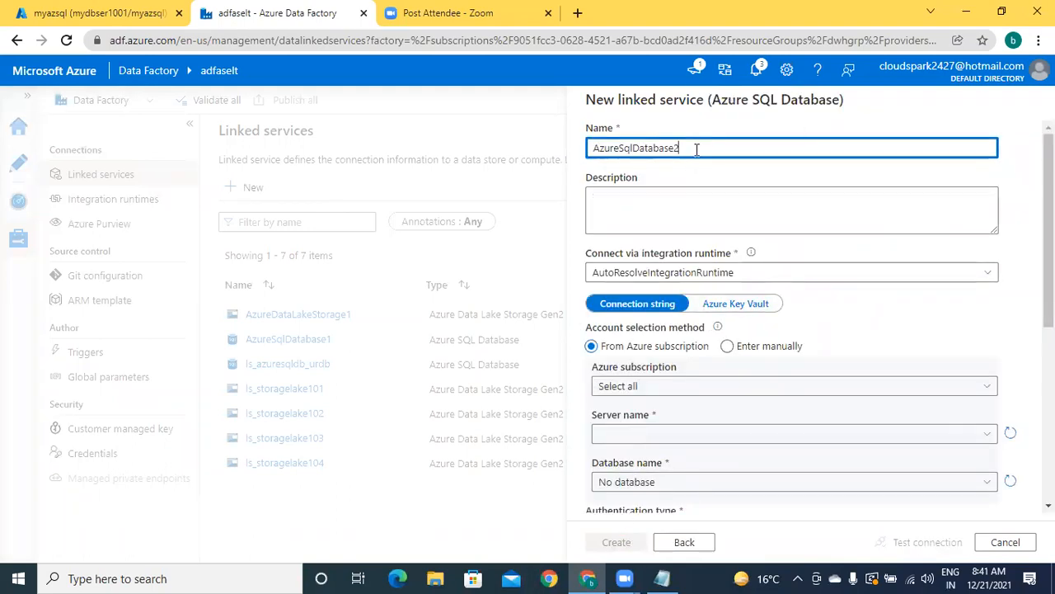
Step: Replace the default linked service name with the prefix ls_
{"action": "key", "text": "BackSpace"}
{"action": "key", "text": "BackSpace"}
{"action": "key", "text": "BackSpace"}
{"action": "key", "text": "BackSpace"}
{"action": "key", "text": "BackSpace"}
{"action": "key", "text": "BackSpace"}
{"action": "key", "text": "BackSpace"}
{"action": "key", "text": "BackSpace"}
{"action": "key", "text": "BackSpace"}
{"action": "key", "text": "BackSpace"}
{"action": "key", "text": "BackSpace"}
{"action": "key", "text": "BackSpace"}
{"action": "key", "text": "BackSpace"}
{"action": "key", "text": "BackSpace"}
{"action": "key", "text": "BackSpace"}
{"action": "key", "text": "BackSpace"}
{"action": "key", "text": "BackSpace"}
{"action": "type", "text": "az"}
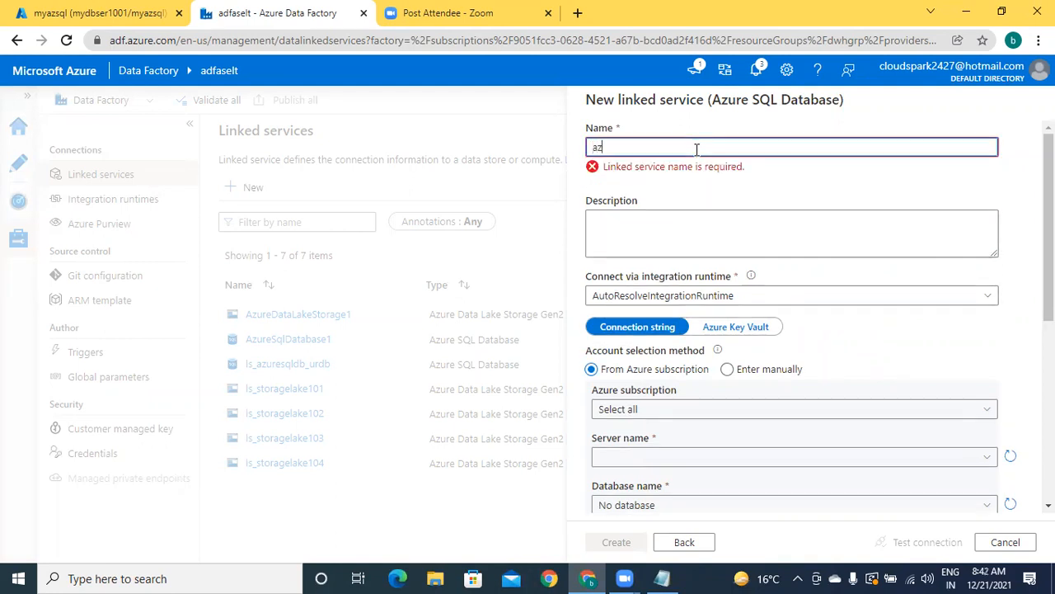
{"action": "type", "text": "ls_"}
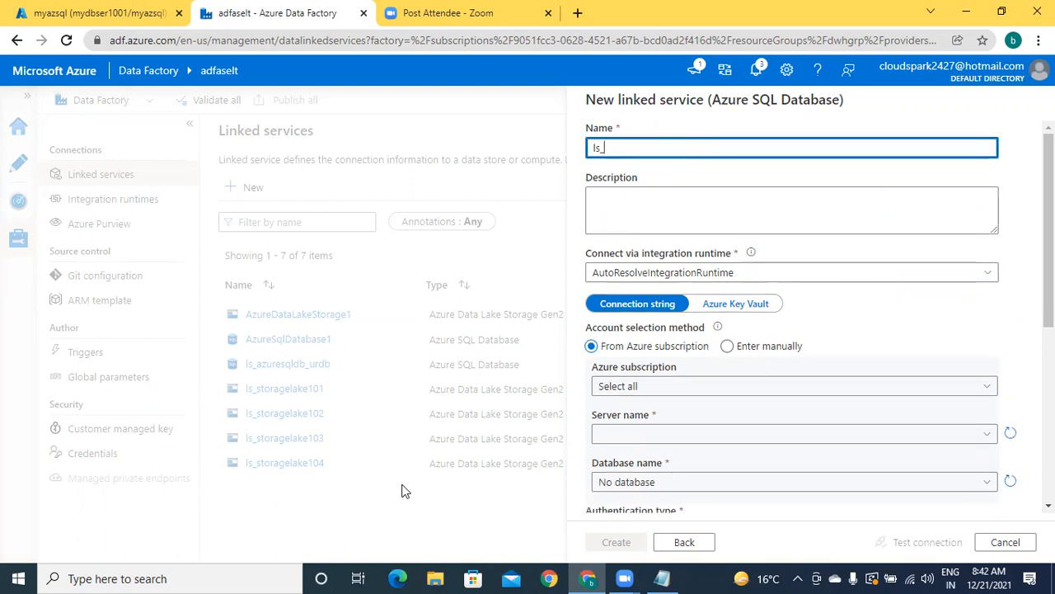
Step: Check the database name on its Azure portal page and complete the linked service name as ls_myazsql
{"action": "left_click", "coordinate": [119, 14]}
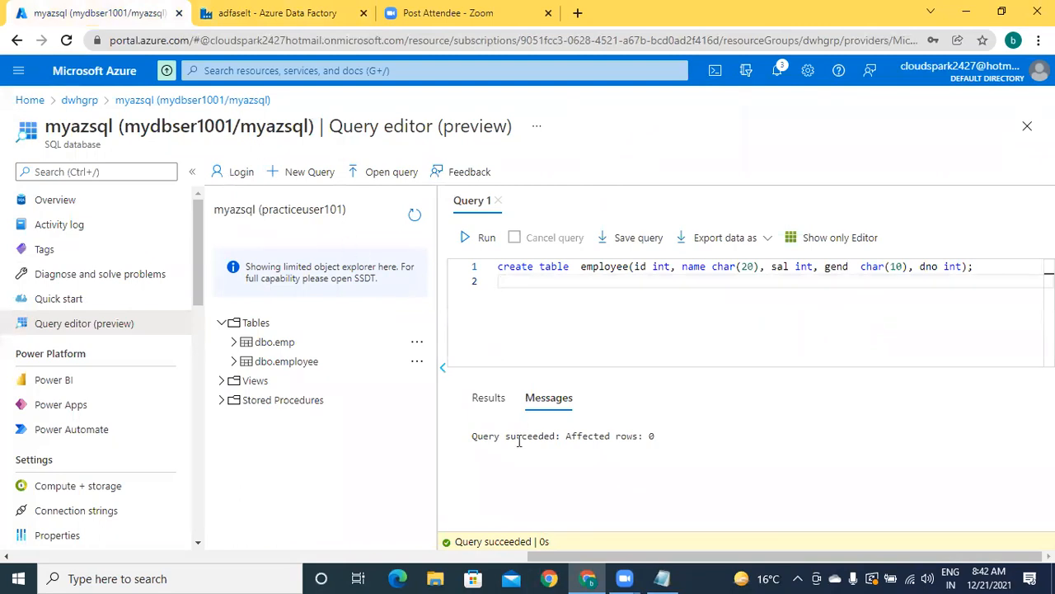
{"action": "left_click", "coordinate": [664, 577]}
{"action": "left_click", "coordinate": [590, 578]}
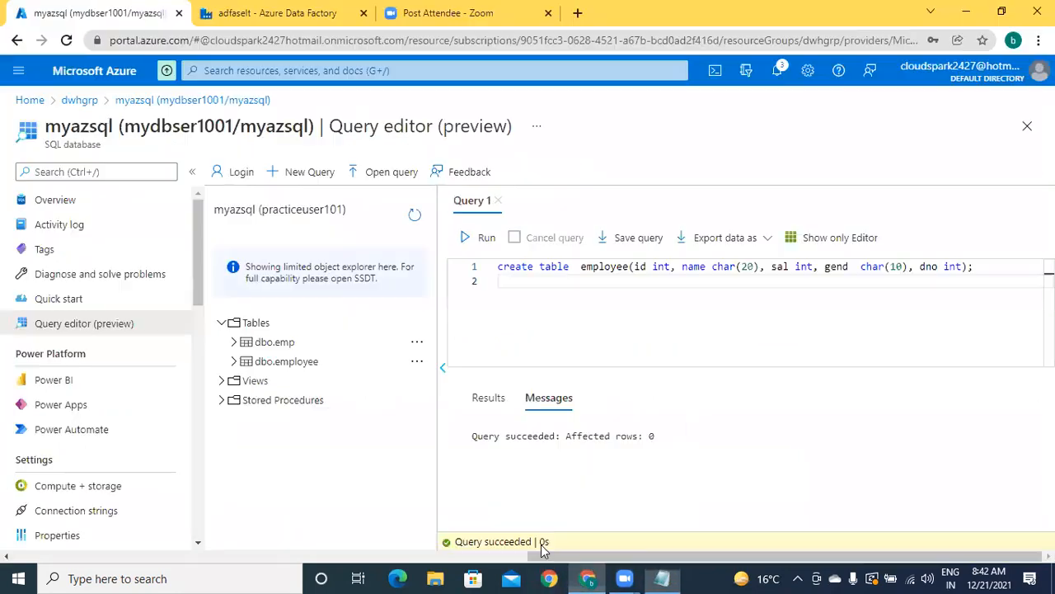
{"action": "key", "text": "ctrl+Tab"}
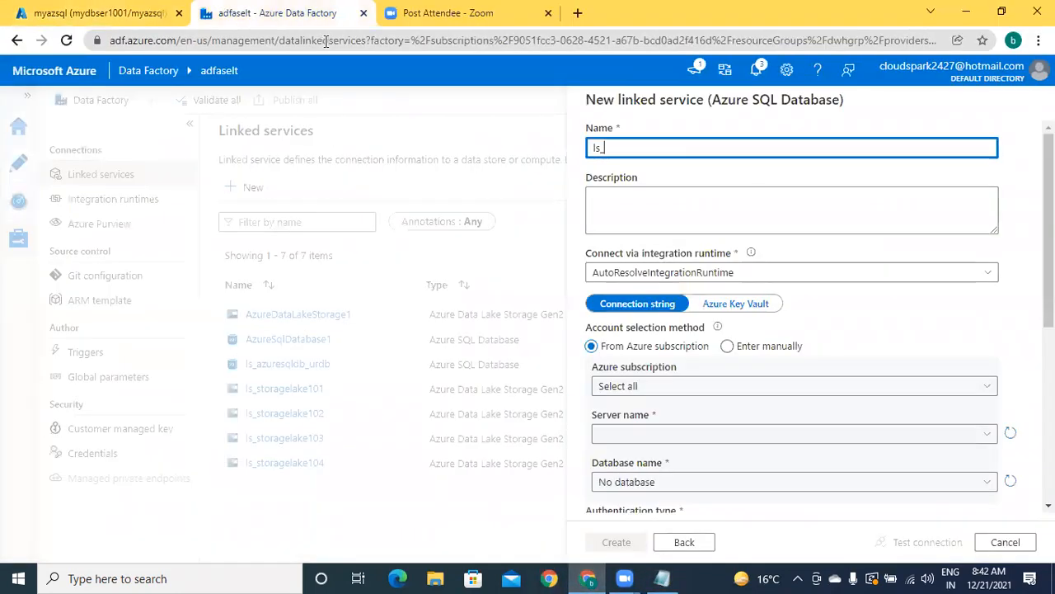
{"action": "type", "text": "myazsql"}
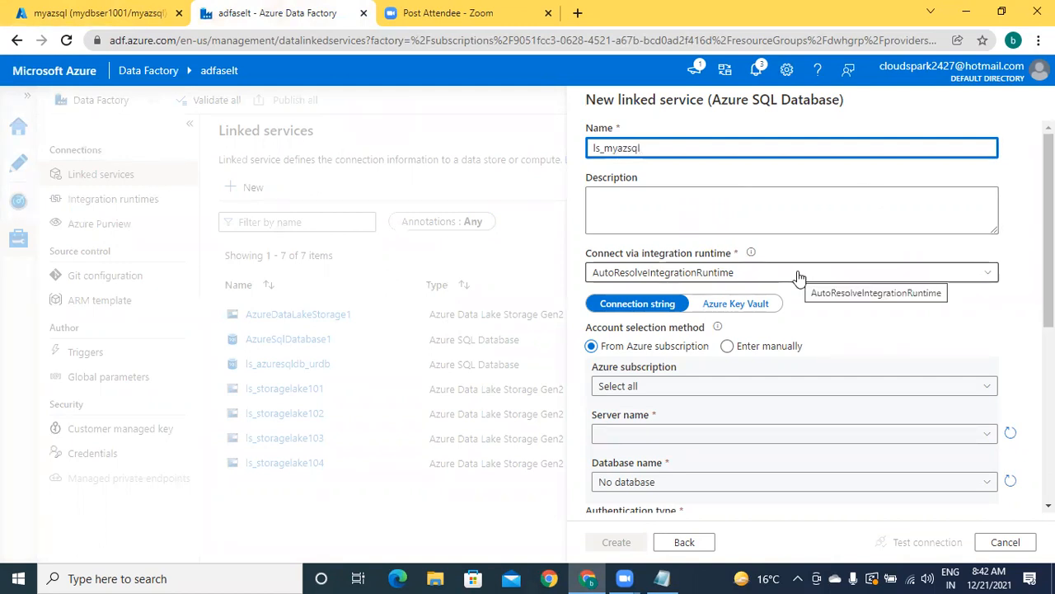
Step: Set the linked service's Azure subscription to Free Trial and its server to mydbser1001, checking the server name on the database's portal page
{"action": "left_click", "coordinate": [714, 387]}
{"action": "left_click", "coordinate": [708, 437]}
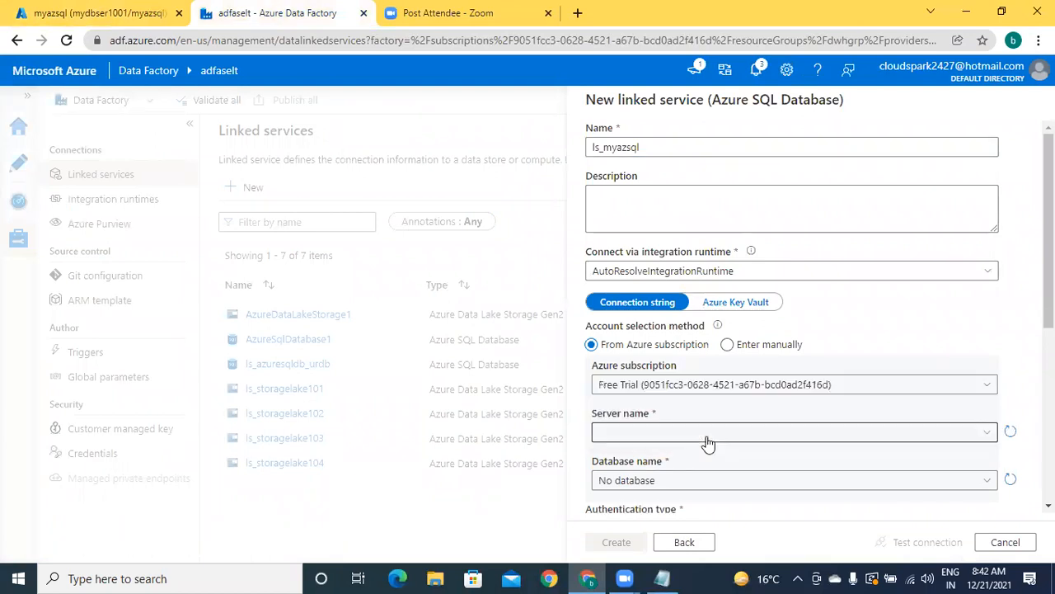
{"action": "left_click", "coordinate": [693, 436]}
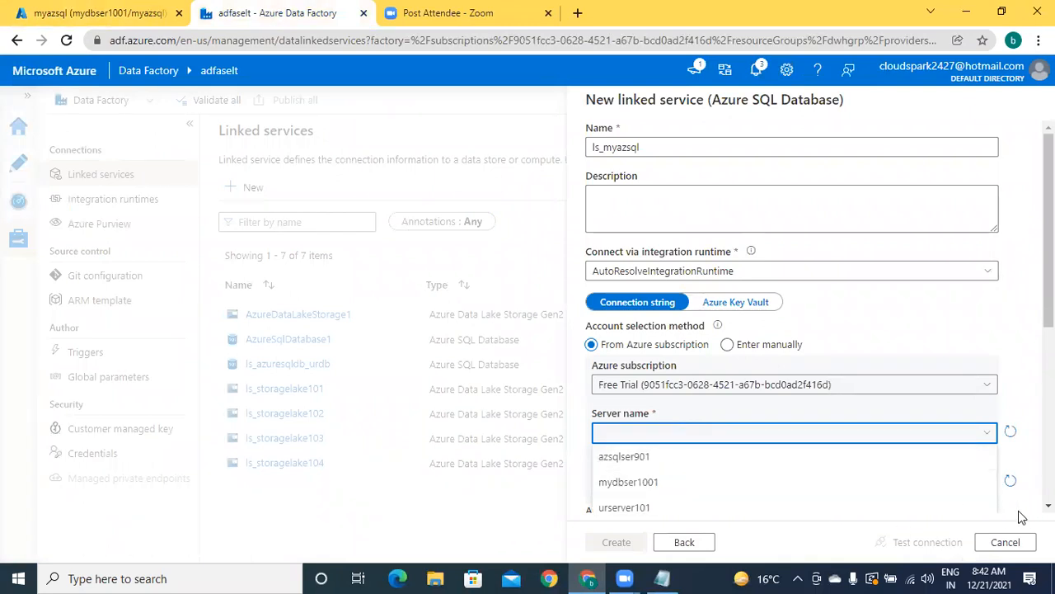
{"action": "left_click", "coordinate": [1022, 421]}
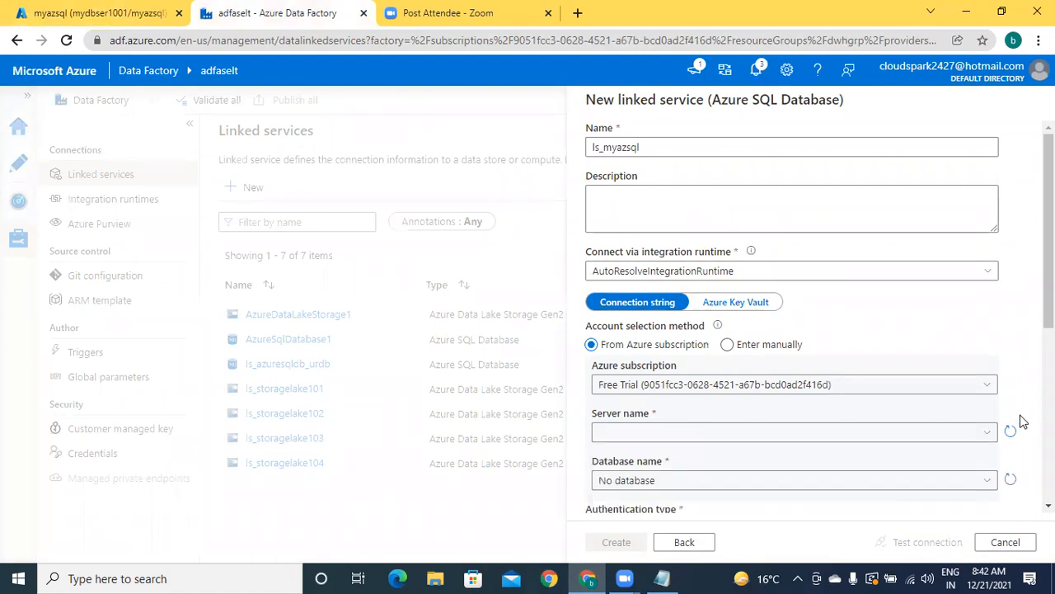
{"action": "left_click", "coordinate": [108, 10]}
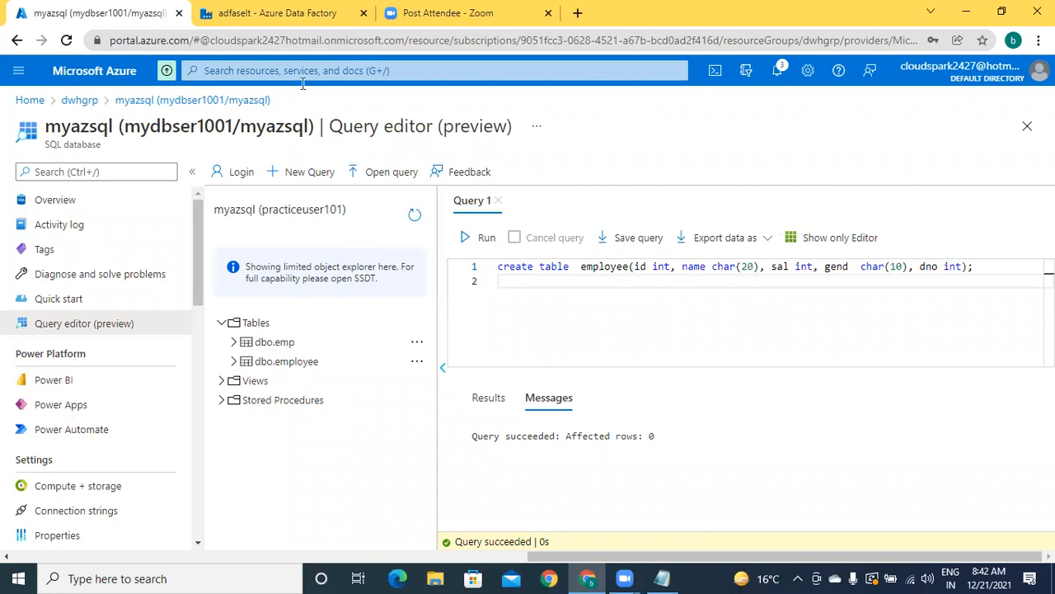
{"action": "left_click", "coordinate": [284, 13]}
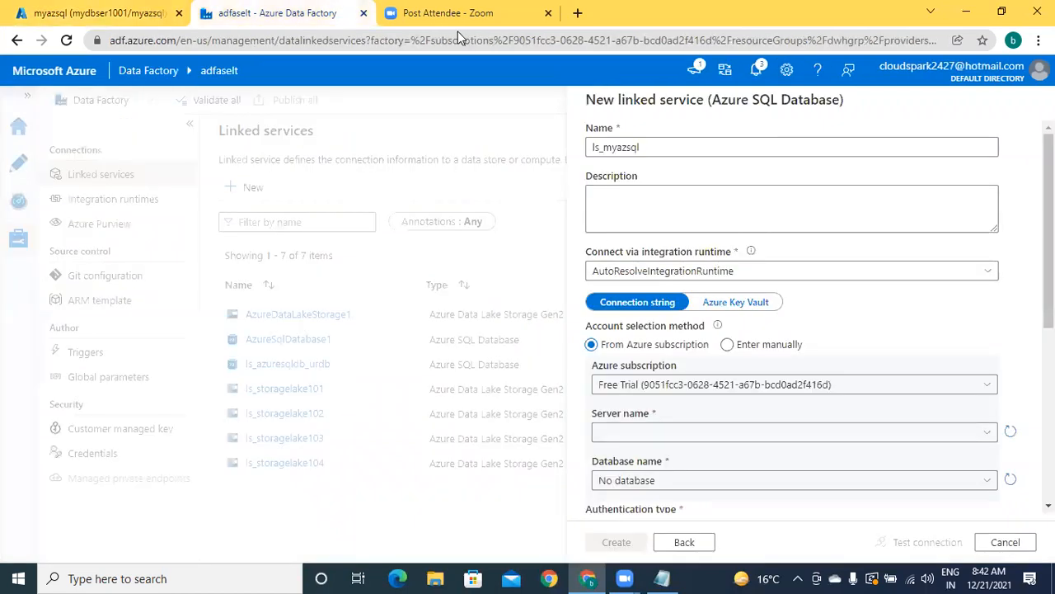
{"action": "left_click", "coordinate": [995, 443]}
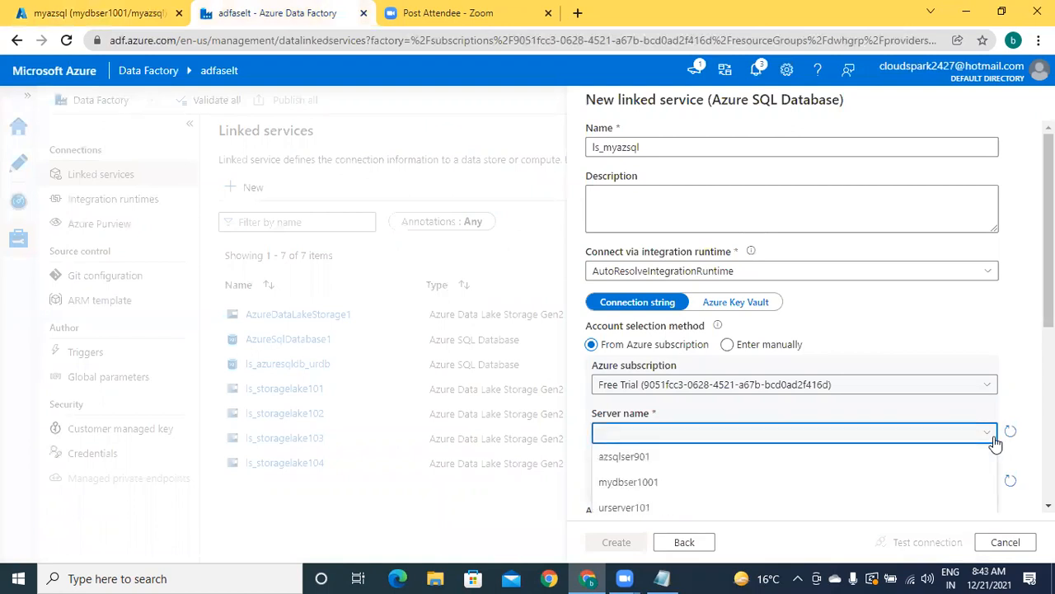
{"action": "left_click", "coordinate": [799, 484]}
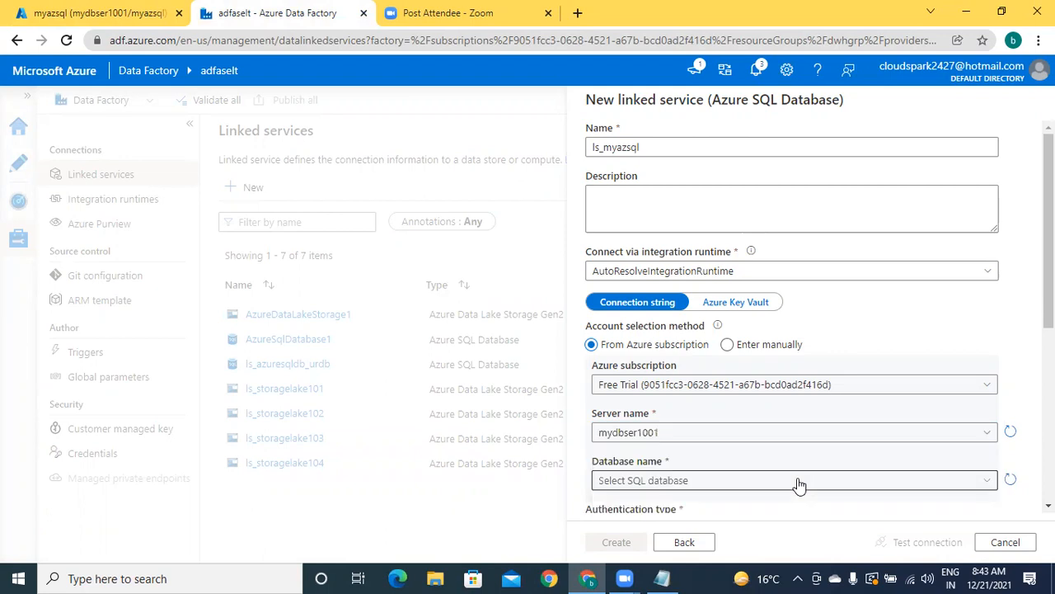
Step: Choose myazsql as the database for the linked service
{"action": "scroll", "coordinate": [799, 484], "scroll_direction": "down", "scroll_amount": 2}
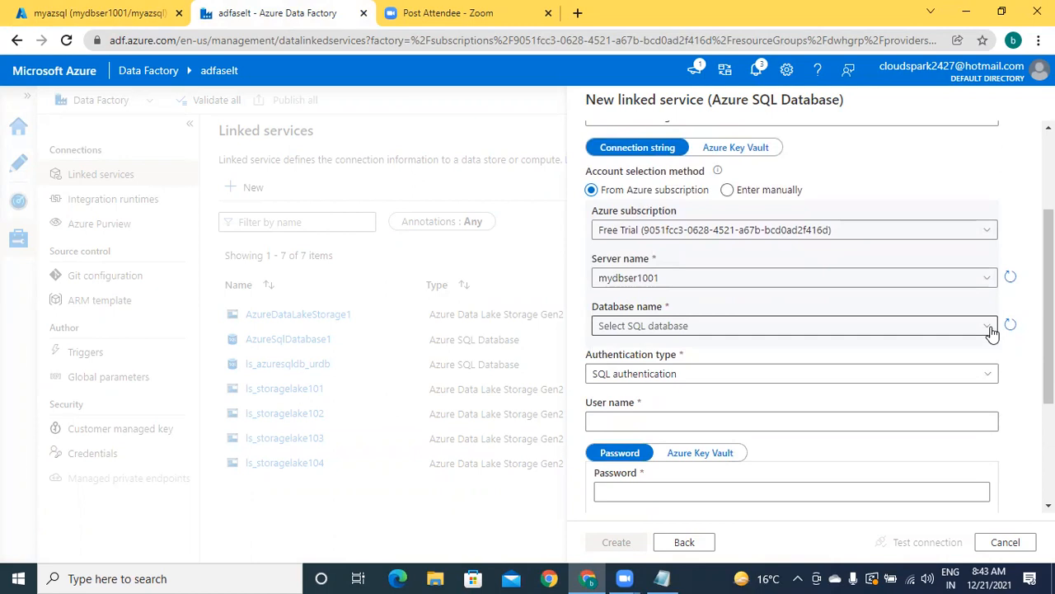
{"action": "left_click", "coordinate": [991, 328]}
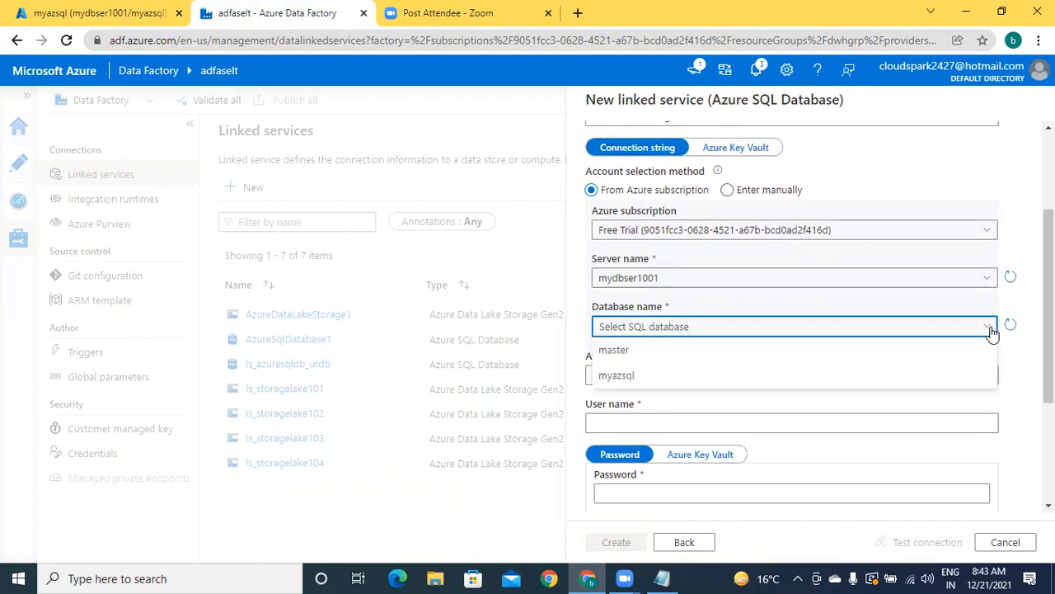
{"action": "left_click", "coordinate": [720, 378]}
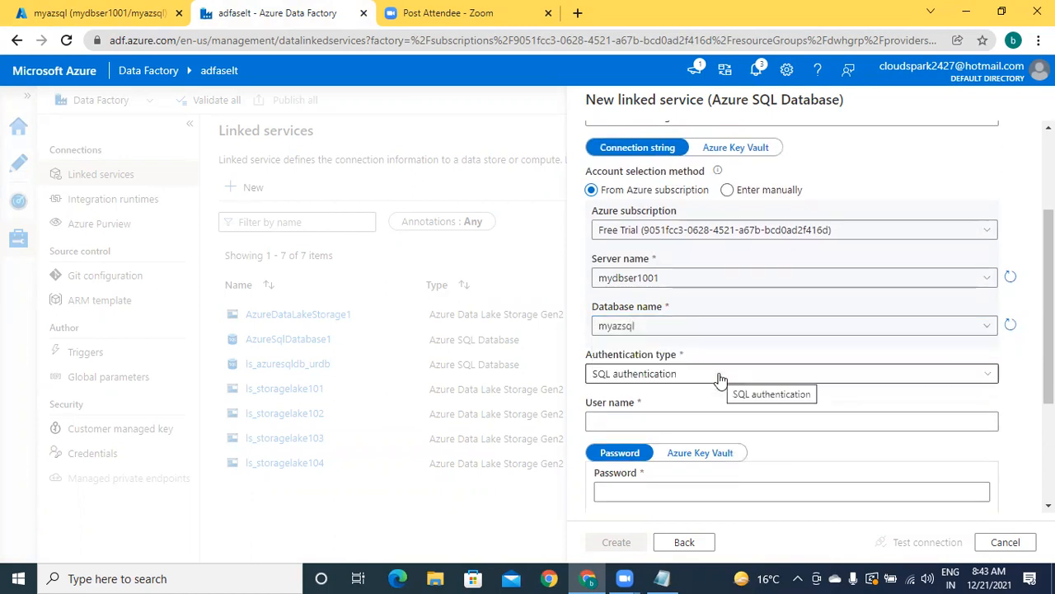
Step: Look up the SQL login name on the sign-in page of the myazsql query editor in the Azure portal, discarding the unsaved query
{"action": "left_click", "coordinate": [678, 423]}
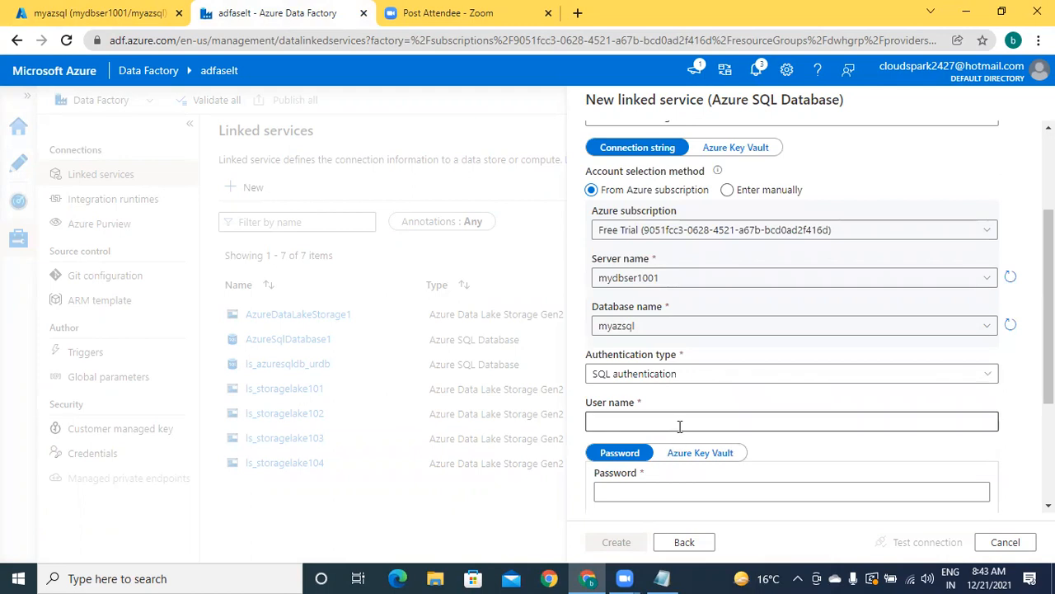
{"action": "left_click", "coordinate": [679, 425]}
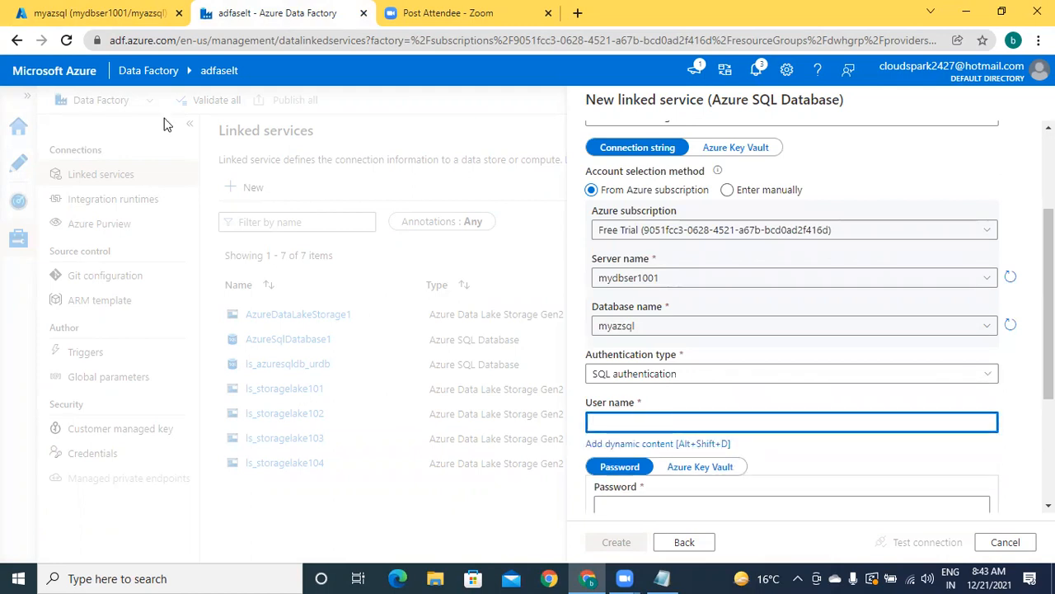
{"action": "left_click", "coordinate": [117, 14]}
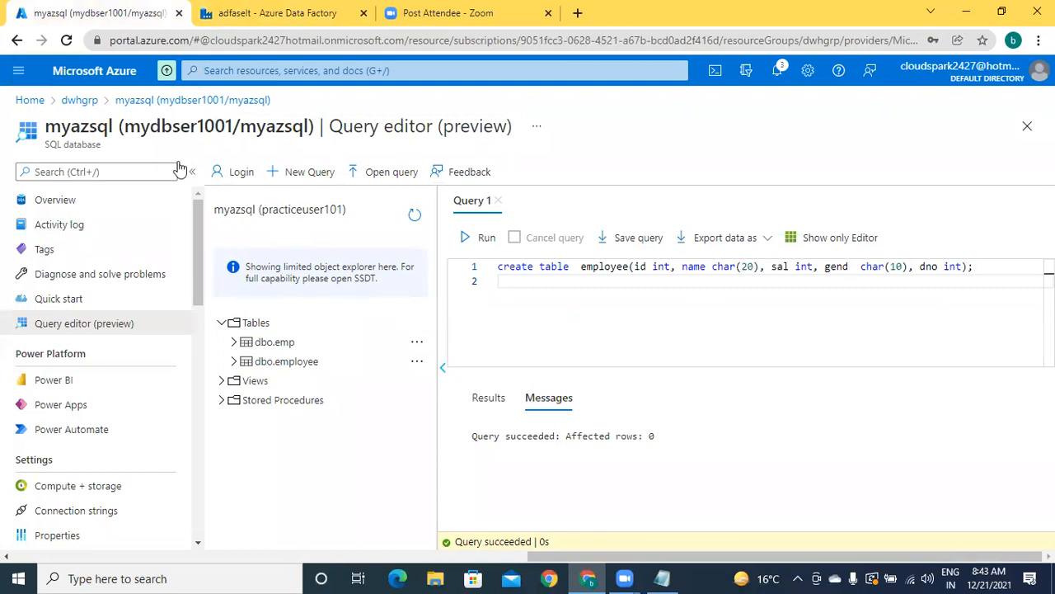
{"action": "left_click", "coordinate": [122, 105]}
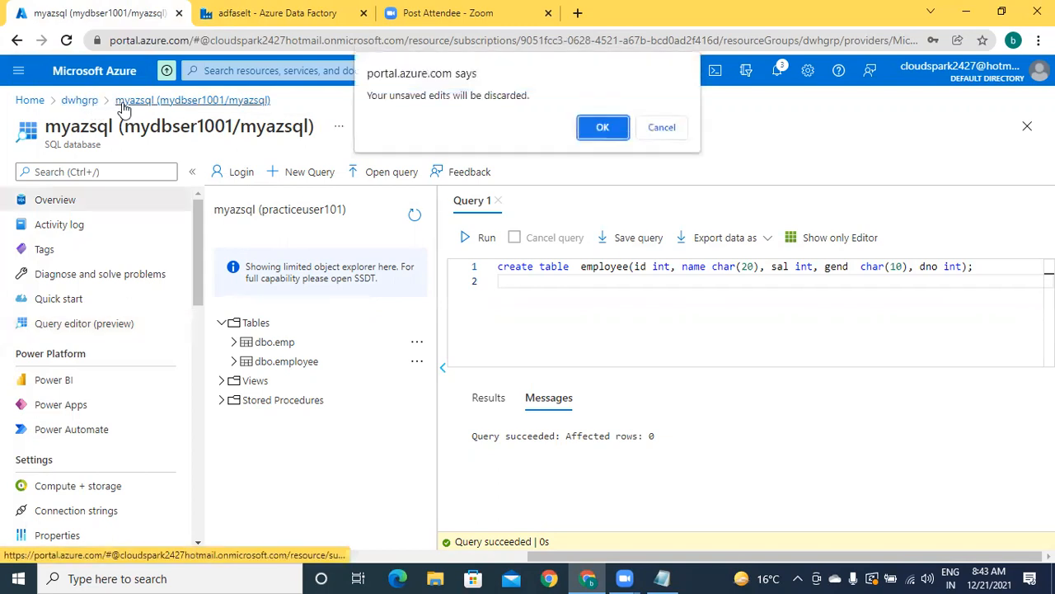
{"action": "left_click", "coordinate": [601, 130]}
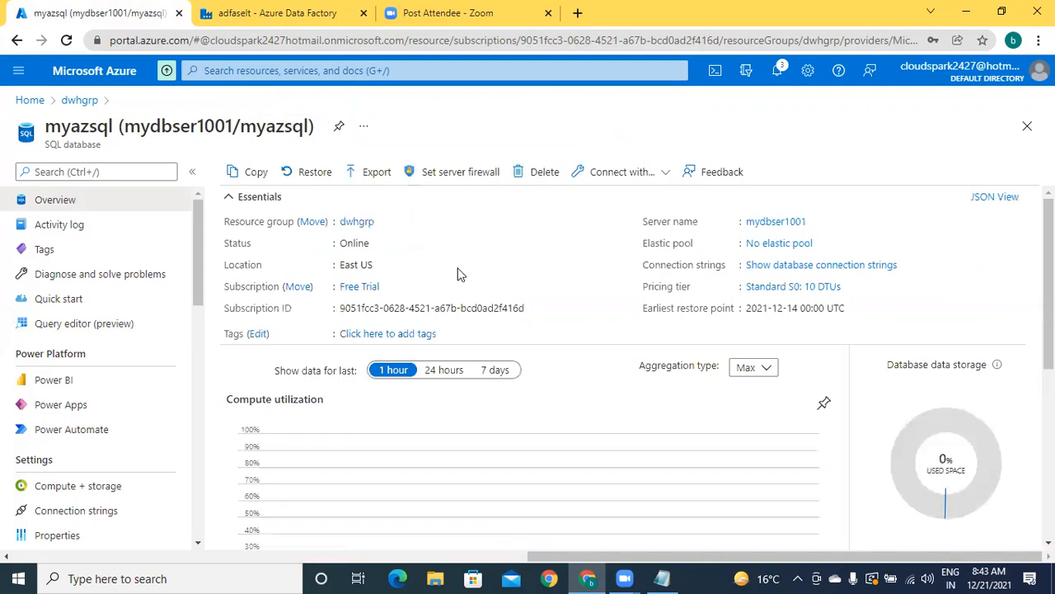
{"action": "left_click", "coordinate": [91, 324]}
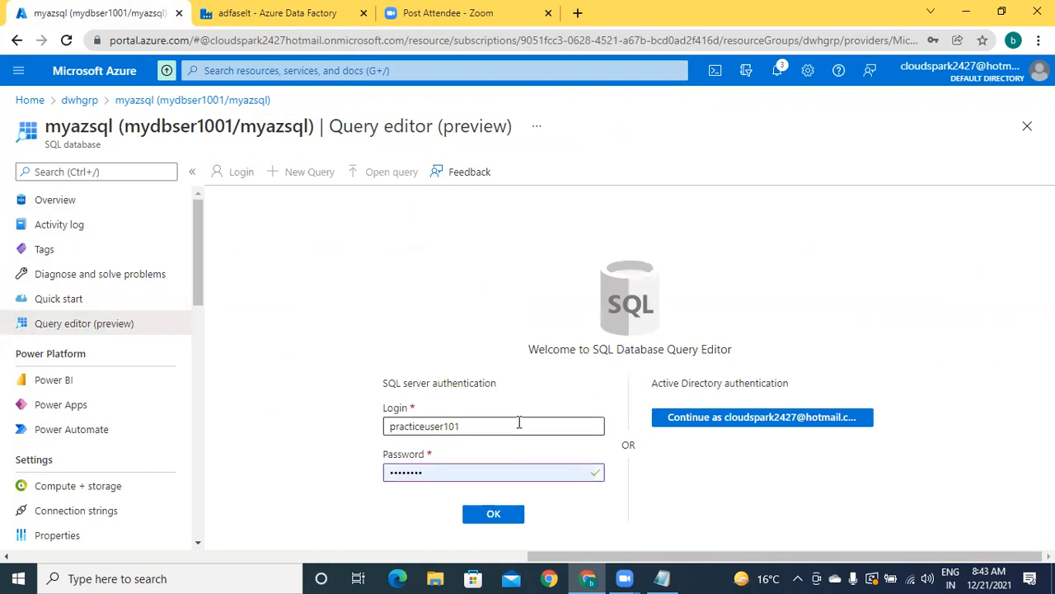
{"action": "left_click", "coordinate": [664, 578]}
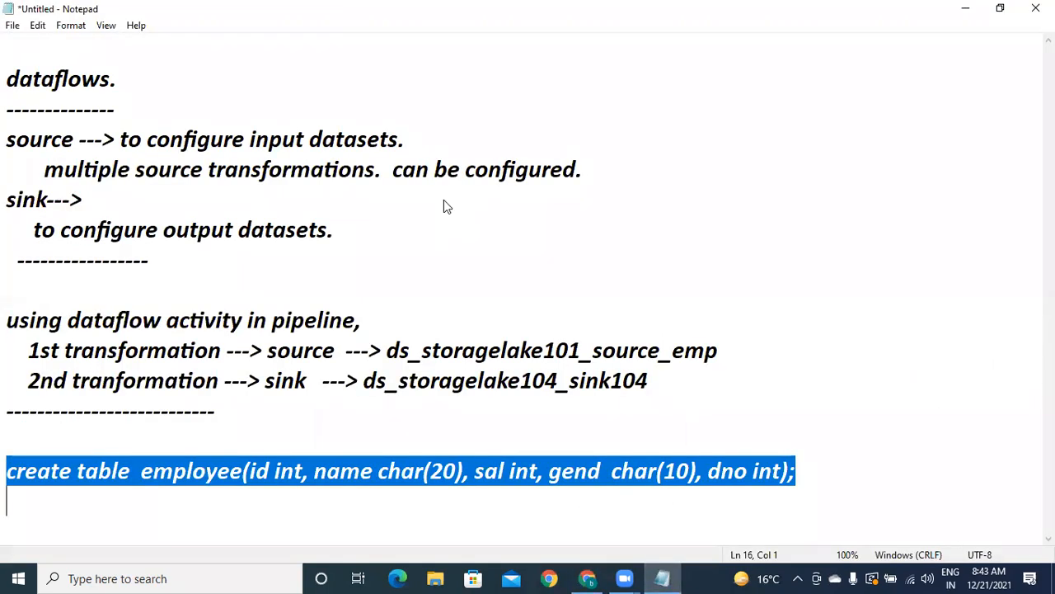
{"action": "left_click", "coordinate": [583, 576]}
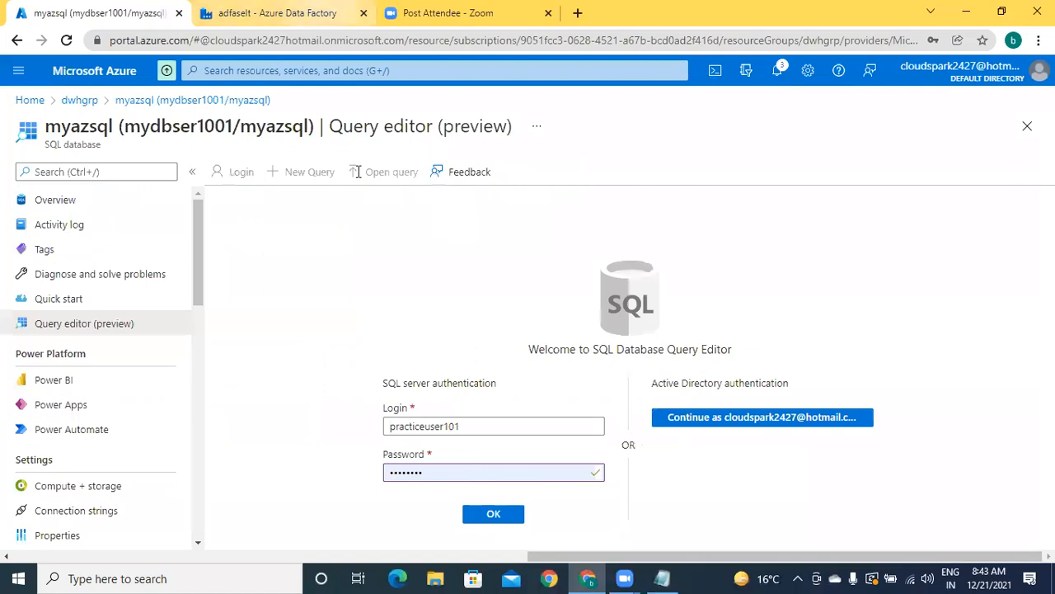
Step: Enter the user name practiceuser101 and the saved account password in the Data Factory form, and create the linked service
{"action": "key", "text": "ctrl+Tab"}
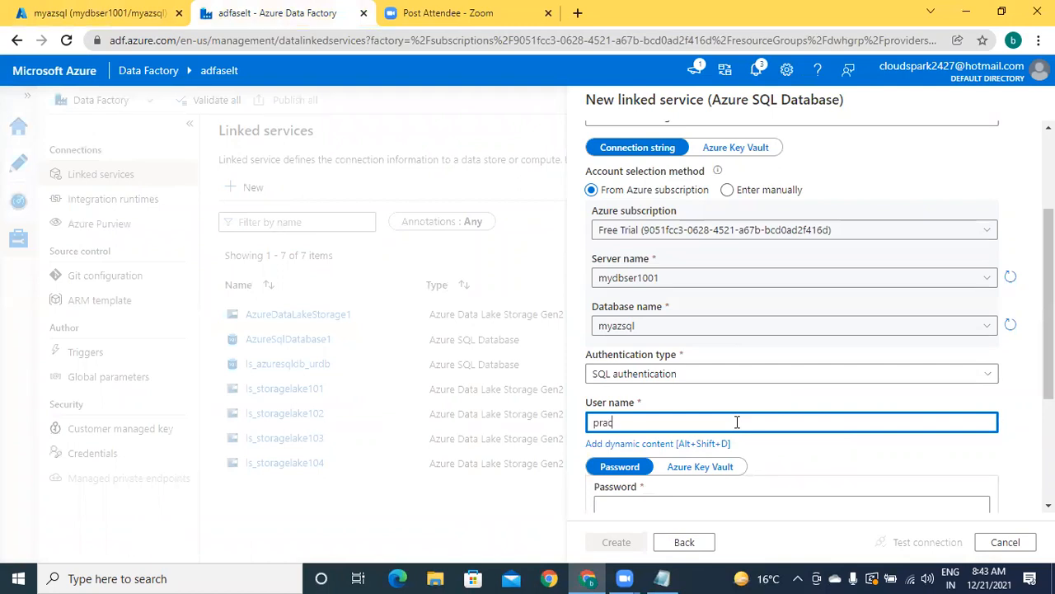
{"action": "type", "text": "practiceuser101"}
{"action": "left_click", "coordinate": [750, 505]}
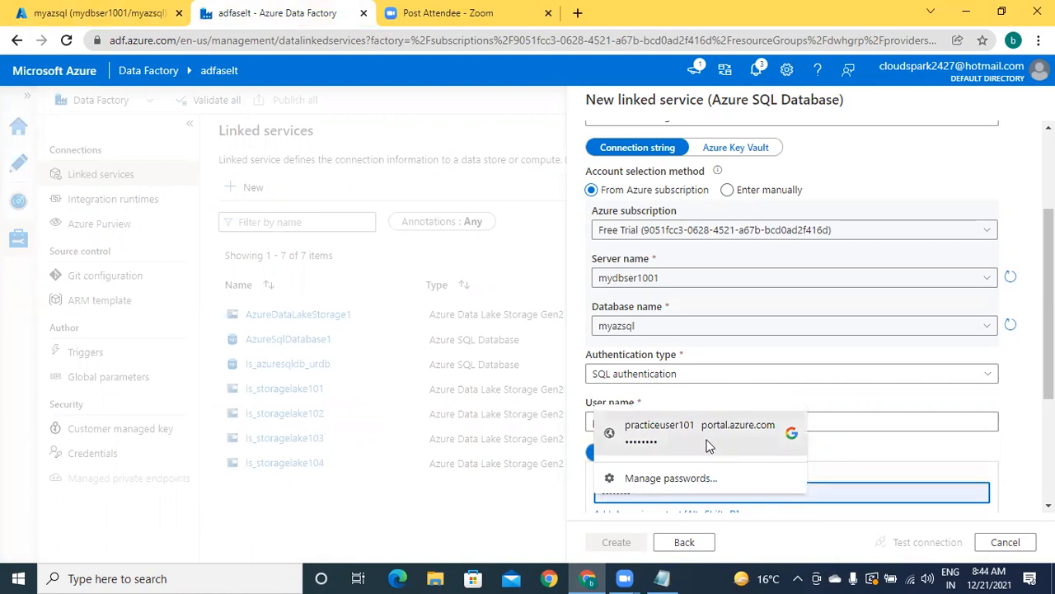
{"action": "left_click", "coordinate": [667, 447]}
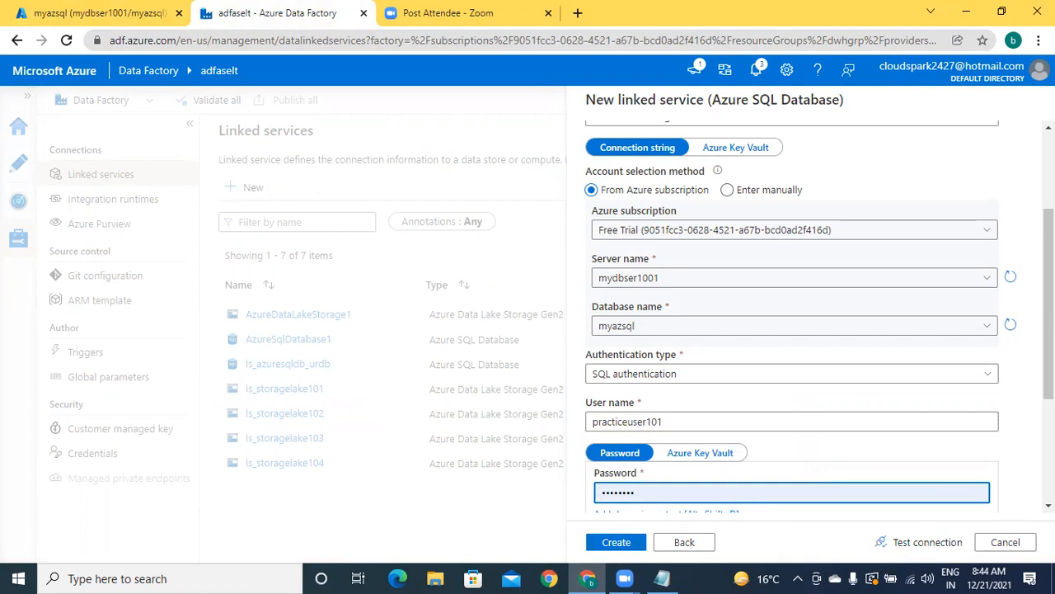
{"action": "scroll", "coordinate": [792, 317], "scroll_direction": "down", "scroll_amount": 3}
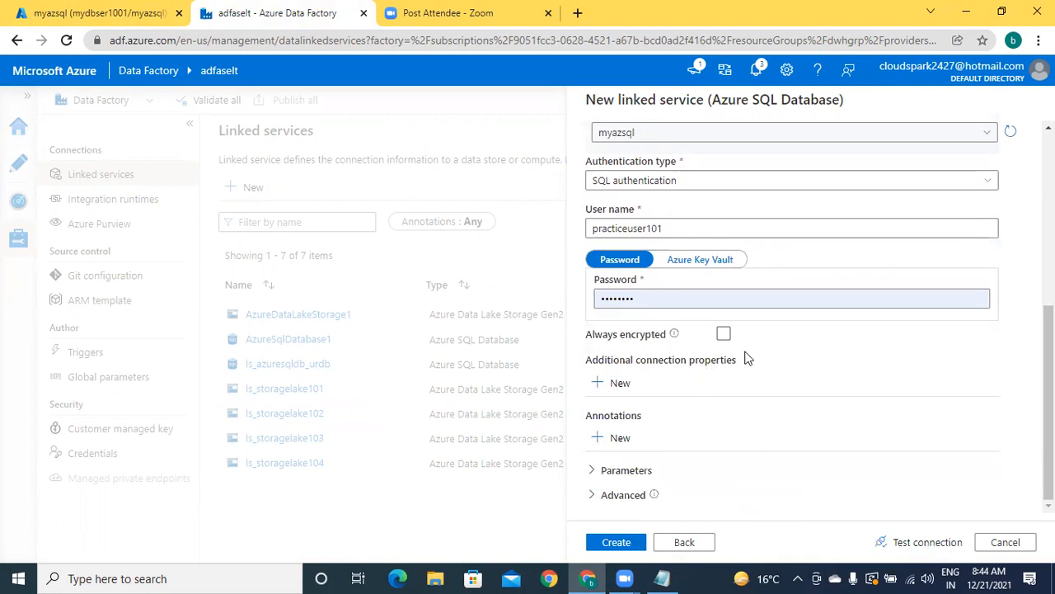
{"action": "left_click", "coordinate": [616, 544]}
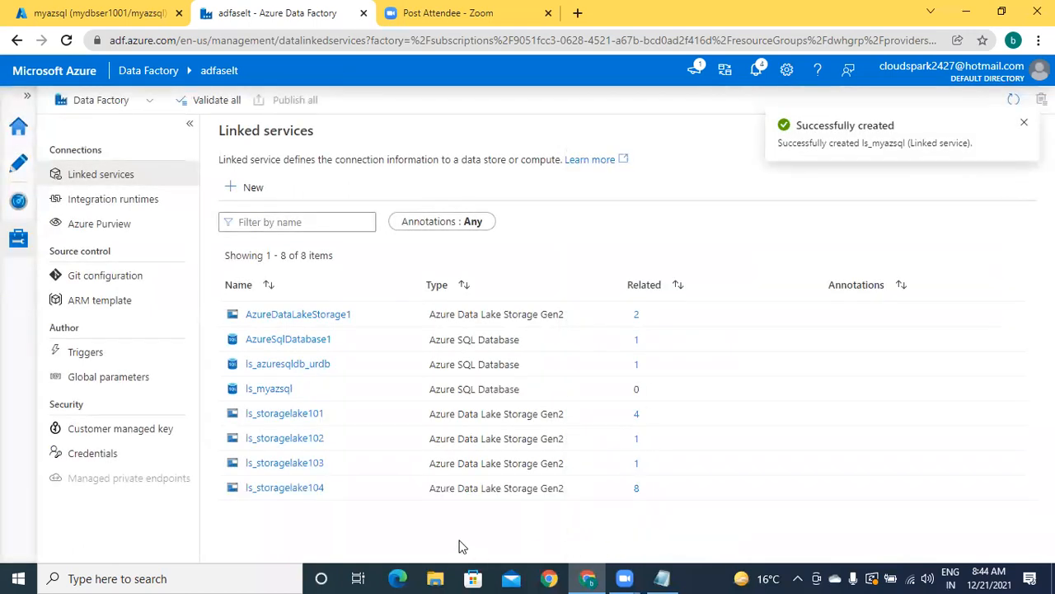
Step: Open the linked service ls_myazsql, test its connection and close it without changes
{"action": "left_click", "coordinate": [284, 391]}
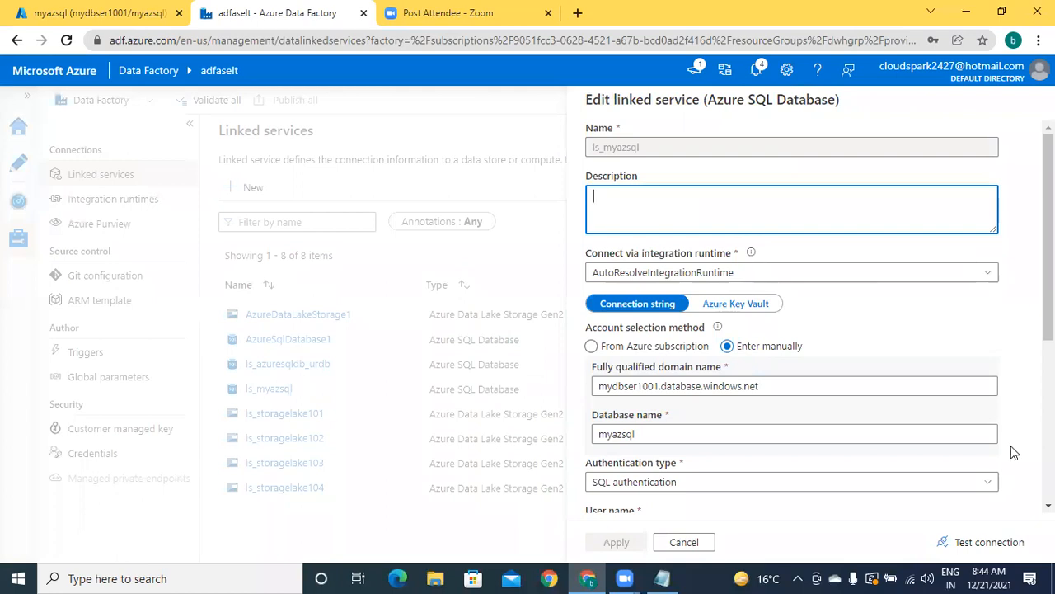
{"action": "left_click", "coordinate": [990, 543]}
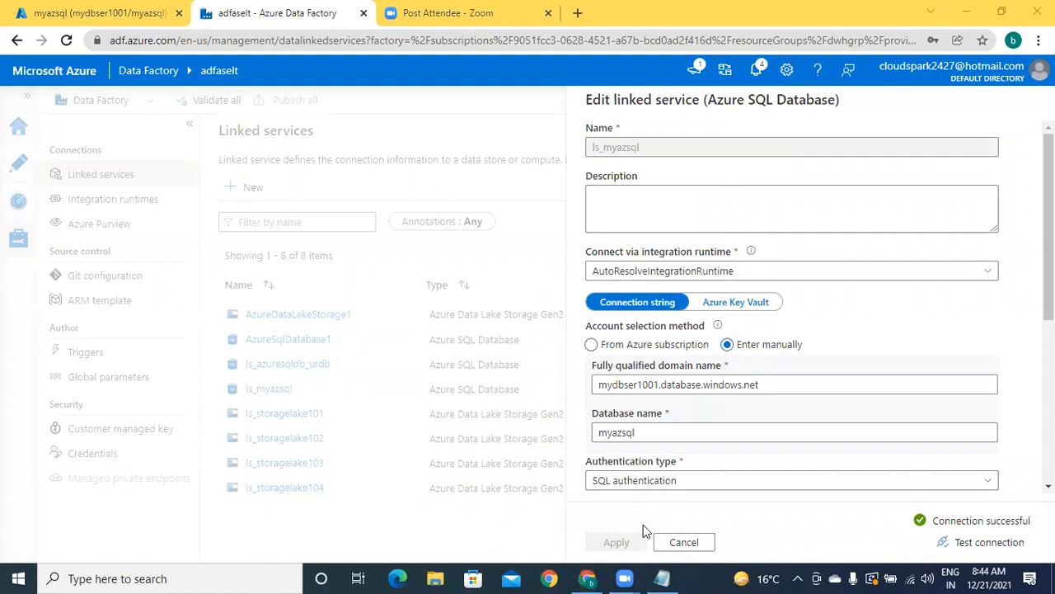
{"action": "left_click", "coordinate": [699, 551]}
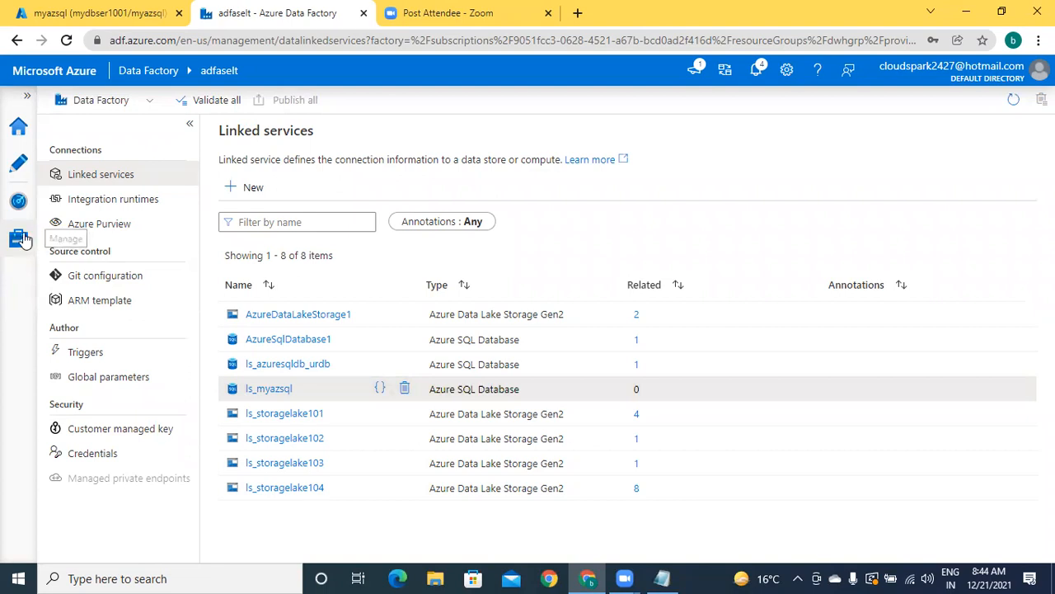
Step: Switch to the factory's authoring view, collapse the pipeline list and start a new dataset
{"action": "left_click", "coordinate": [17, 168]}
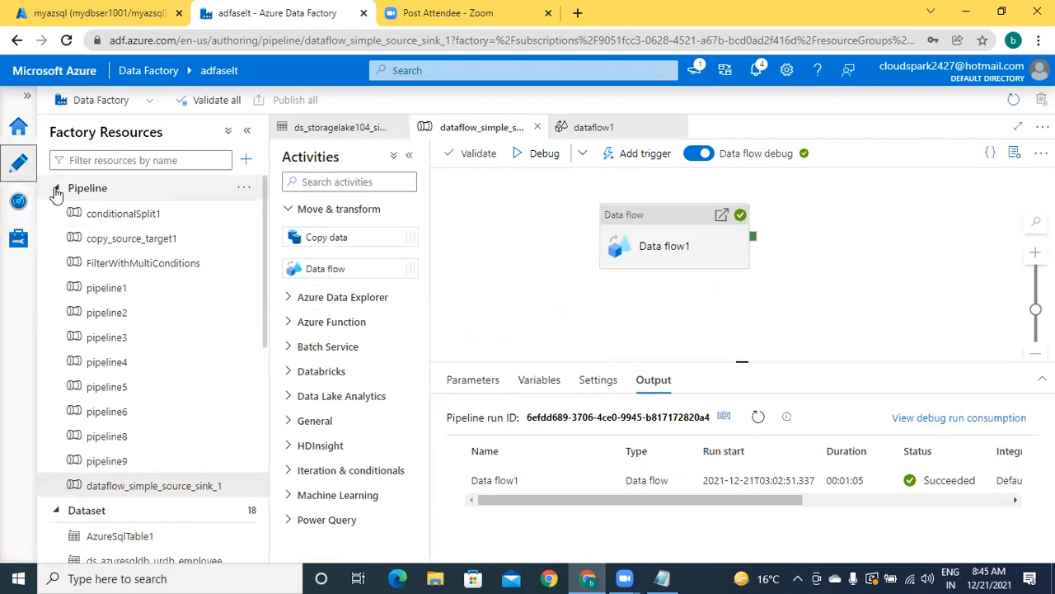
{"action": "left_click", "coordinate": [56, 190]}
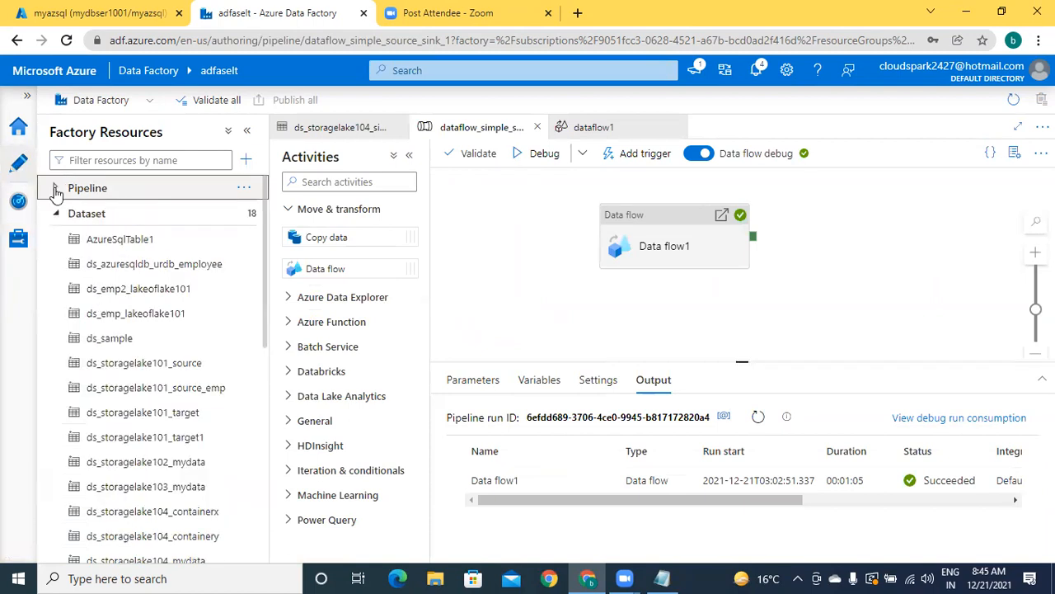
{"action": "left_click", "coordinate": [244, 216]}
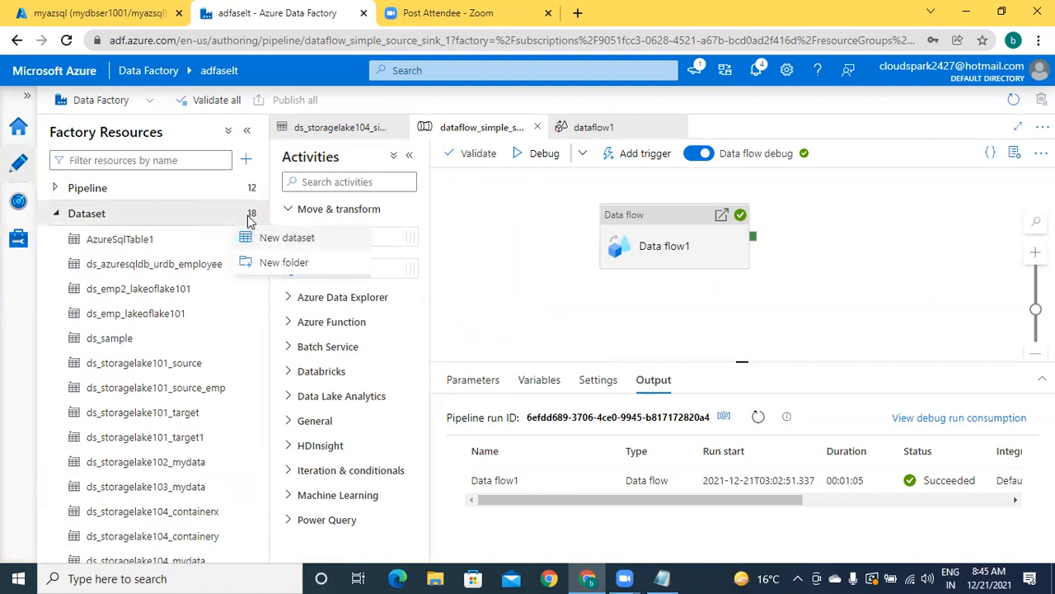
{"action": "left_click", "coordinate": [274, 241]}
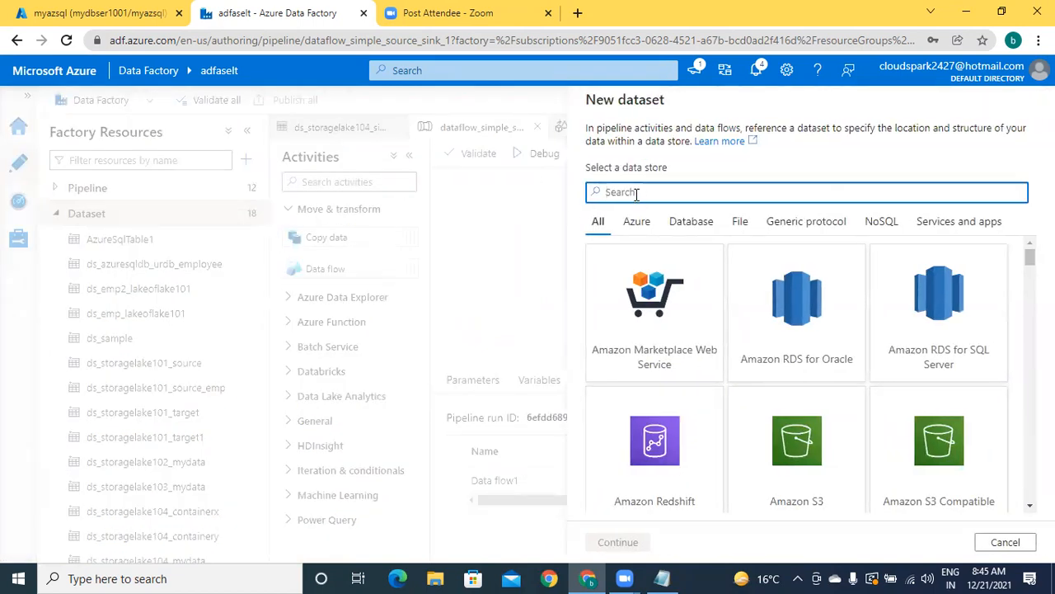
Step: Search the data stores for "azure sql" and continue with Azure SQL Database as the dataset's data store
{"action": "type", "text": "u"}
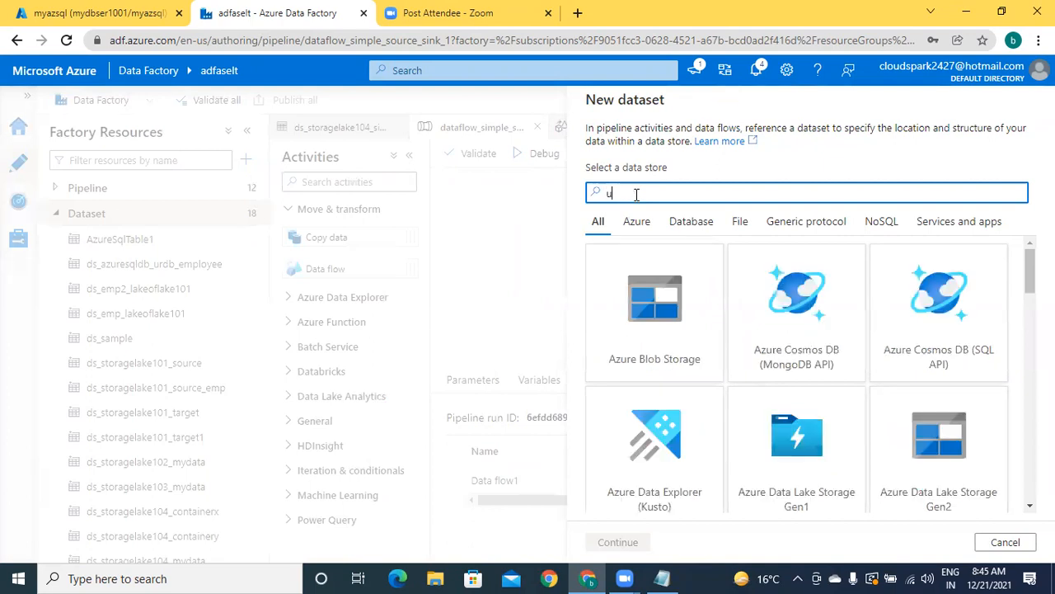
{"action": "key", "text": "BackSpace"}
{"action": "type", "text": "az"}
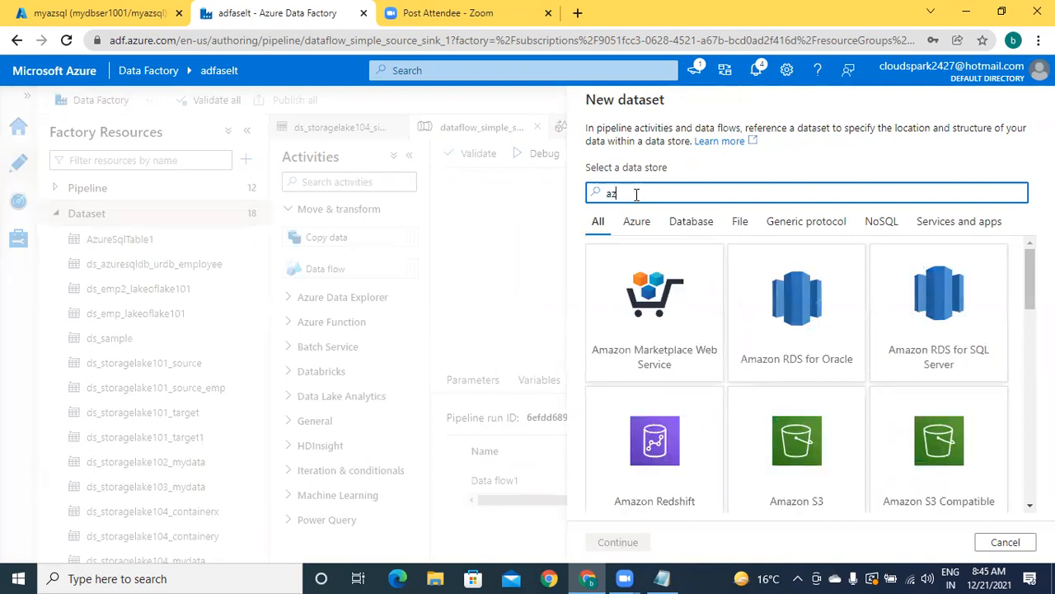
{"action": "type", "text": "ure sql"}
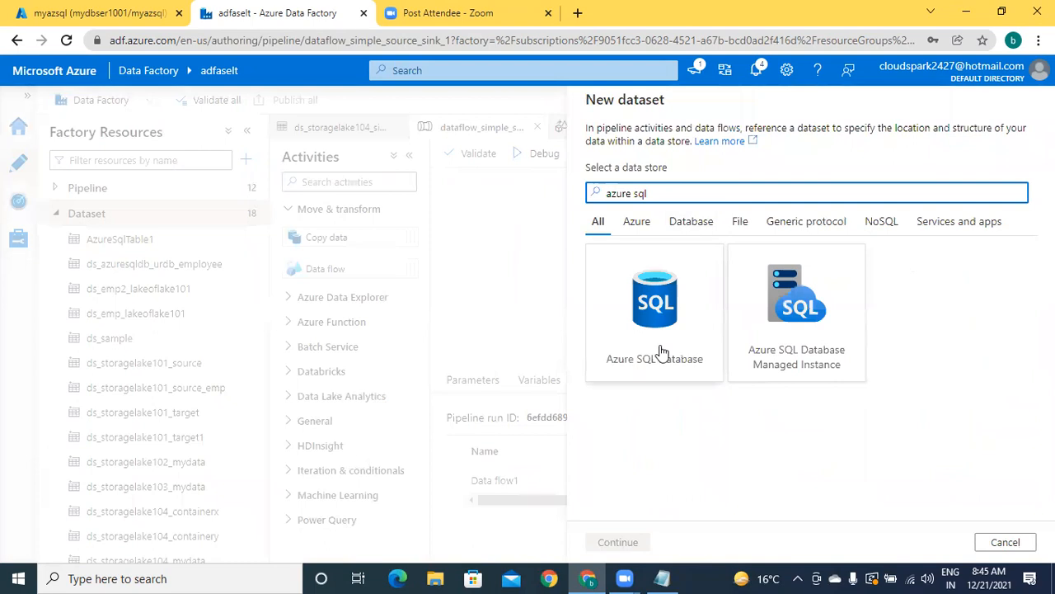
{"action": "left_click", "coordinate": [659, 354]}
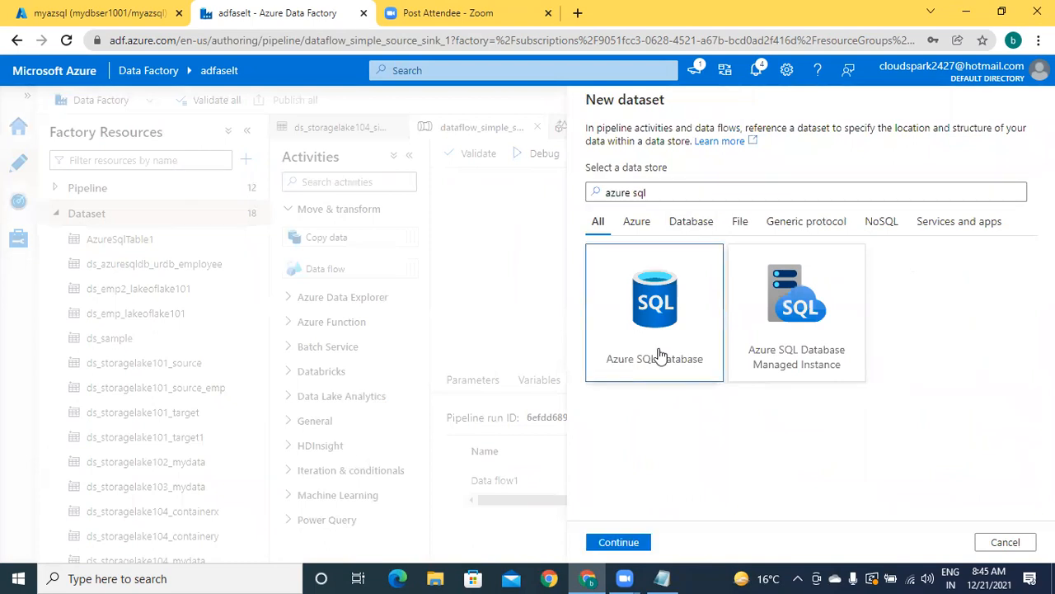
{"action": "left_click", "coordinate": [622, 542]}
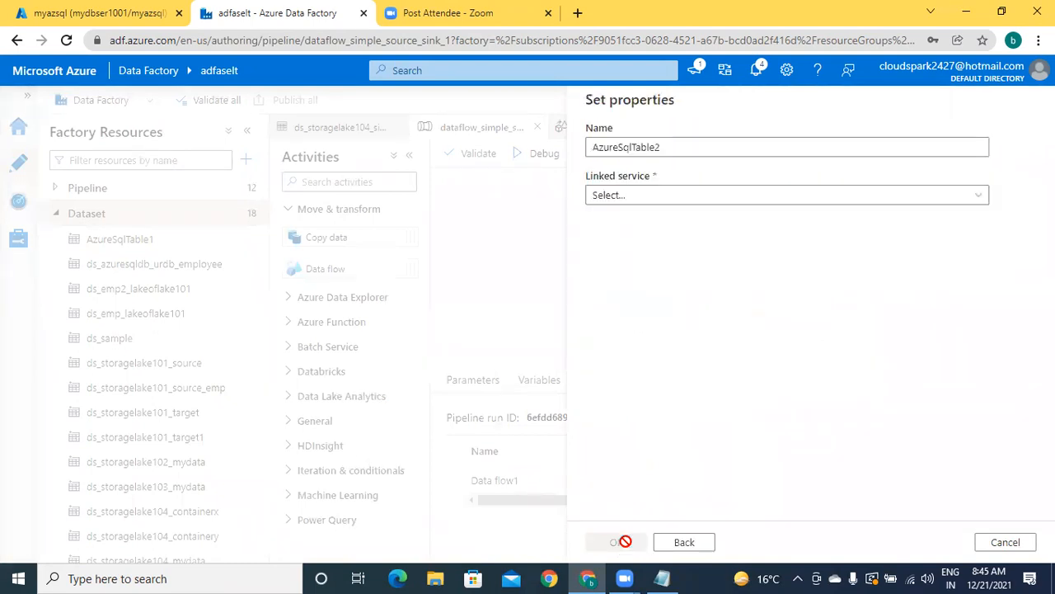
Step: Name the new Azure SQL dataset ds_myazsql_emplyoee
{"action": "left_click", "coordinate": [688, 146]}
{"action": "key", "text": "BackSpace"}
{"action": "key", "text": "BackSpace"}
{"action": "key", "text": "BackSpace"}
{"action": "key", "text": "BackSpace"}
{"action": "key", "text": "BackSpace"}
{"action": "key", "text": "BackSpace"}
{"action": "key", "text": "BackSpace"}
{"action": "key", "text": "BackSpace"}
{"action": "key", "text": "BackSpace"}
{"action": "key", "text": "BackSpace"}
{"action": "key", "text": "BackSpace"}
{"action": "key", "text": "BackSpace"}
{"action": "key", "text": "BackSpace"}
{"action": "key", "text": "BackSpace"}
{"action": "type", "text": "ds_mya"}
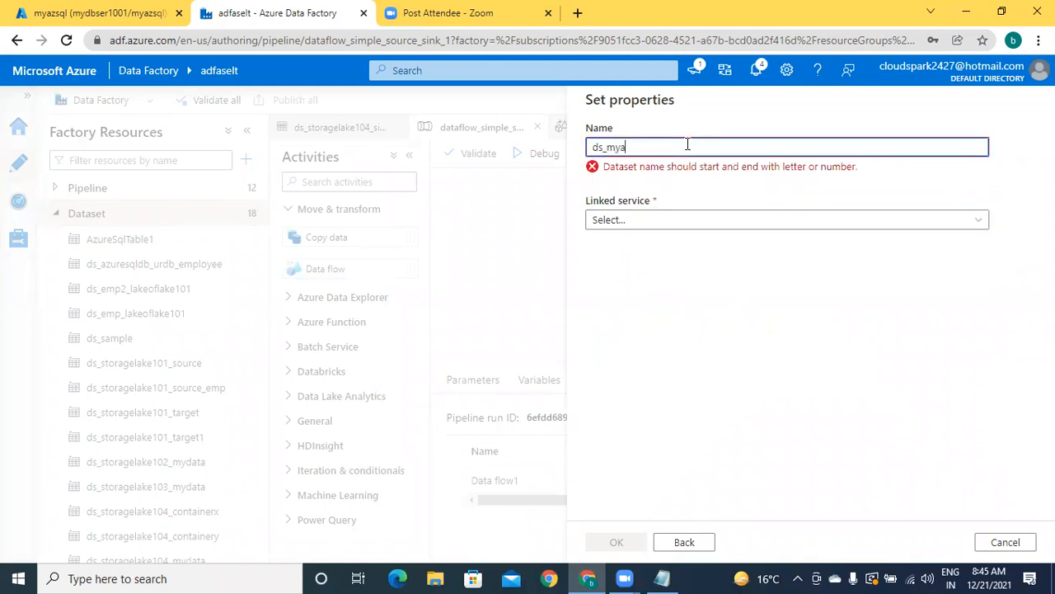
{"action": "type", "text": "zsql"}
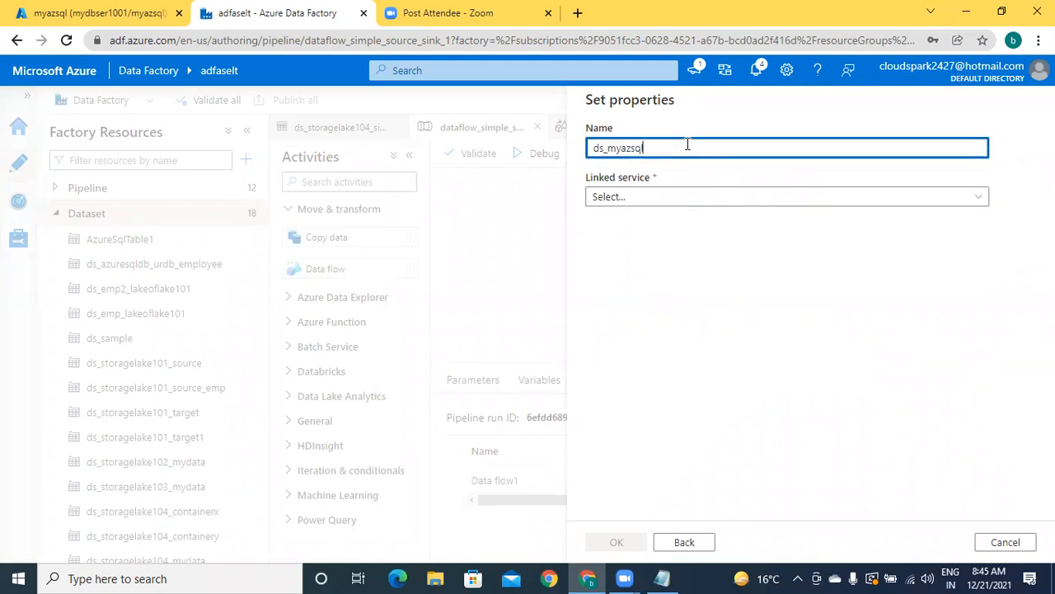
{"action": "type", "text": "_"}
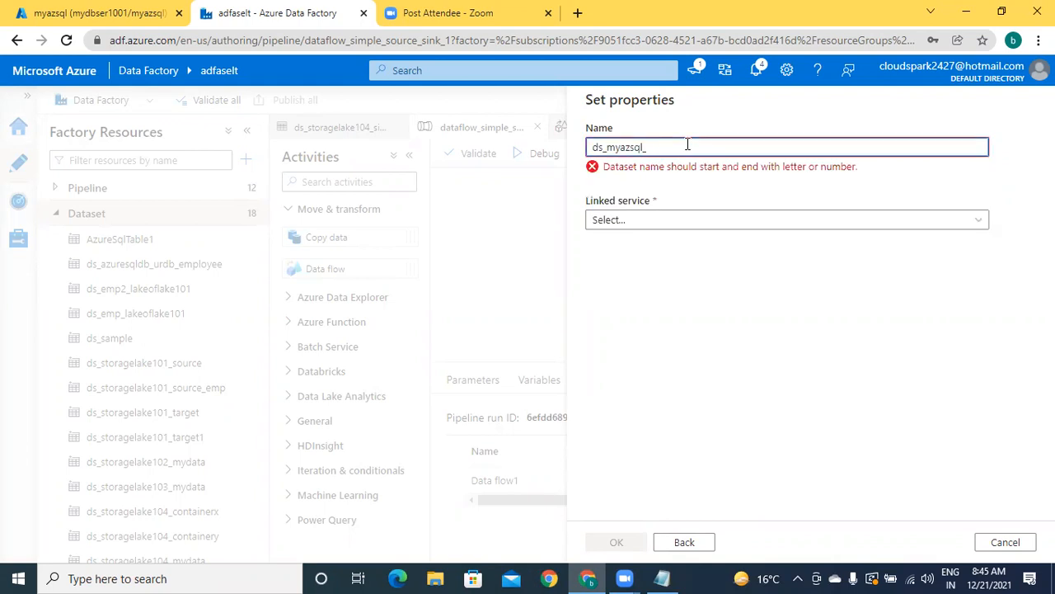
{"action": "type", "text": "emplyo"}
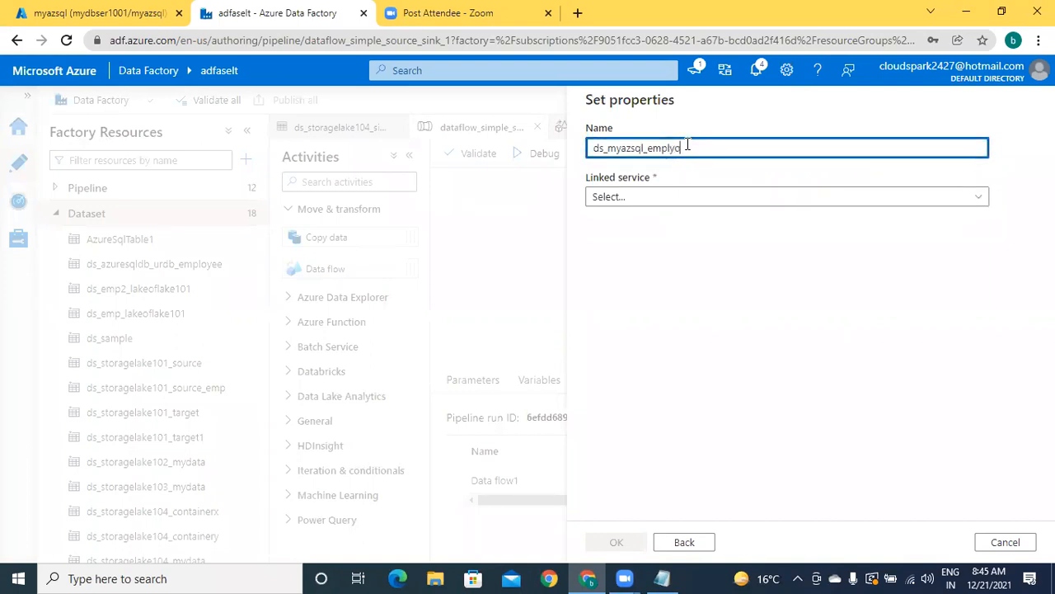
{"action": "type", "text": "ee"}
{"action": "type", "text": "_"}
{"action": "key", "text": "BackSpace"}
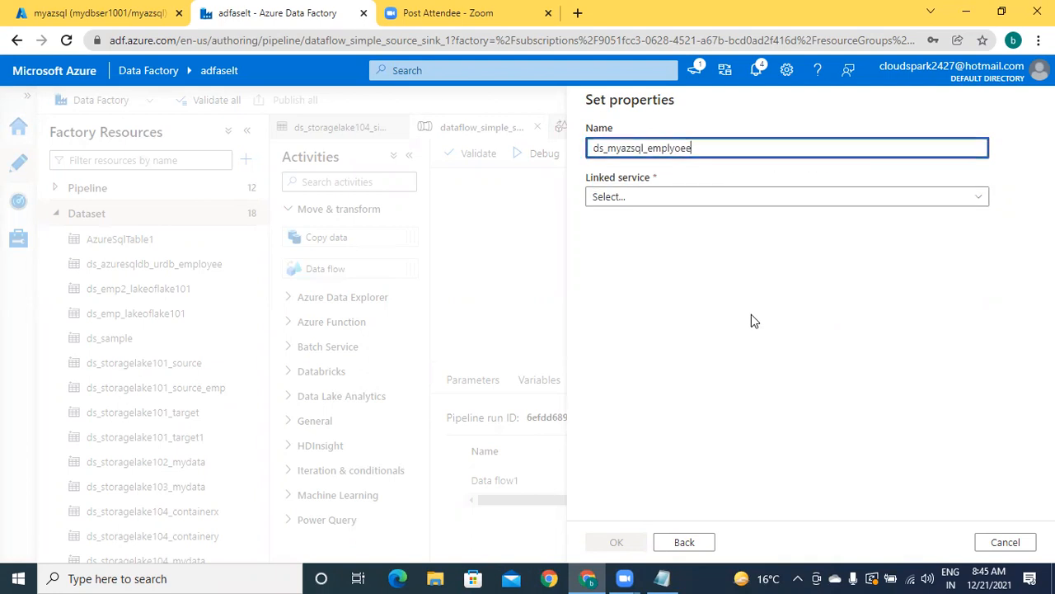
Step: Assign linked service ls_myazsql and table dbo.employee to the dataset, and create it
{"action": "left_click", "coordinate": [717, 203]}
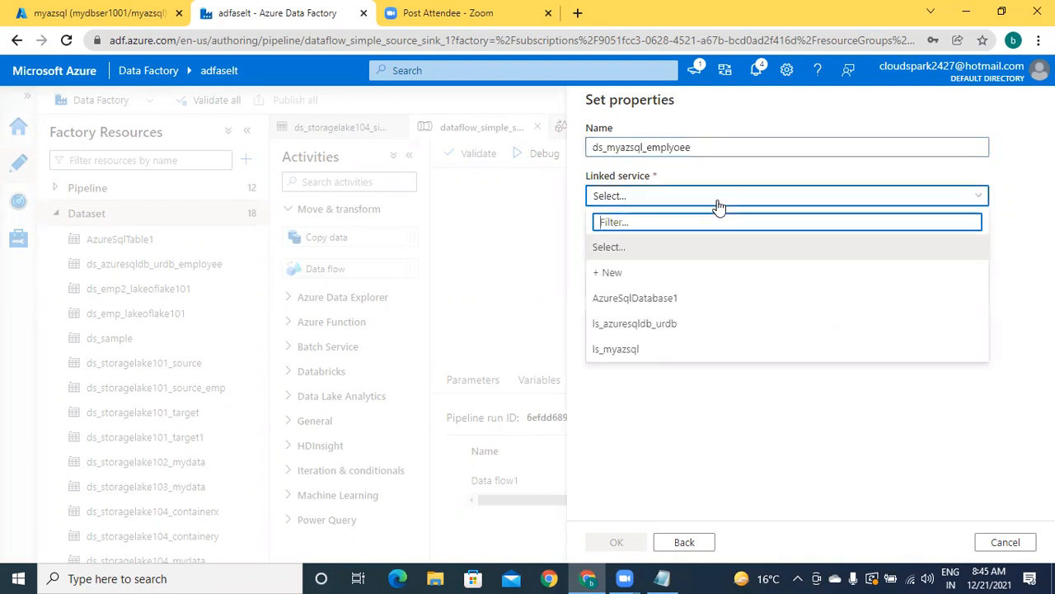
{"action": "left_click", "coordinate": [633, 361]}
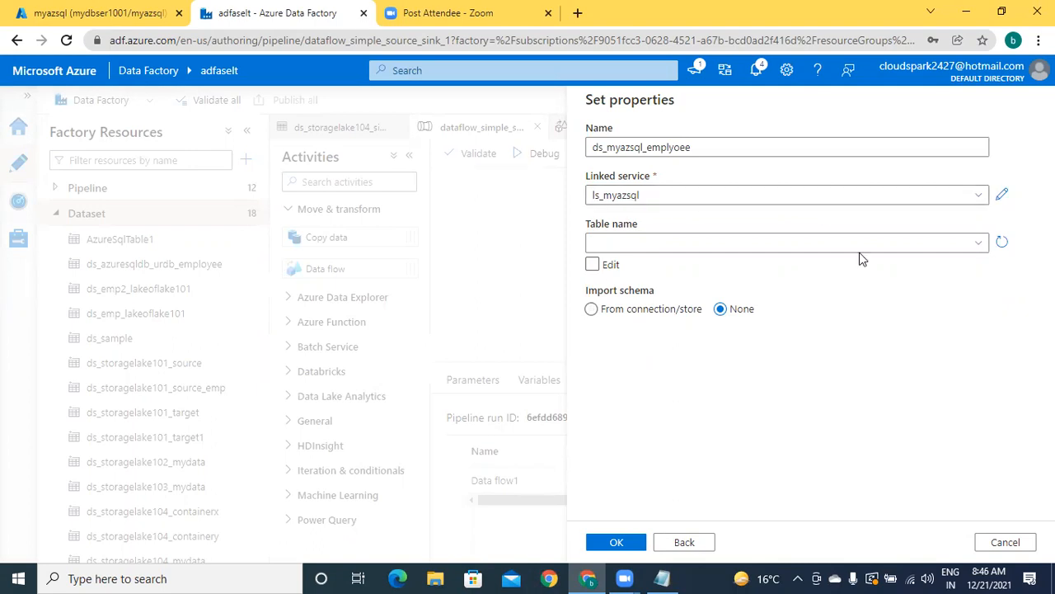
{"action": "left_click", "coordinate": [979, 247]}
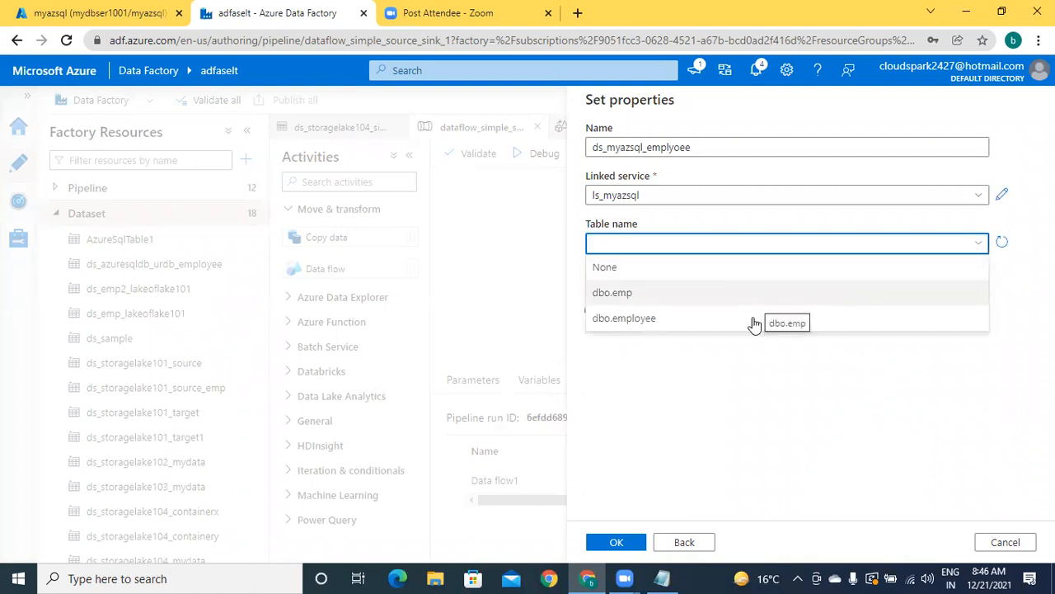
{"action": "left_click", "coordinate": [661, 323]}
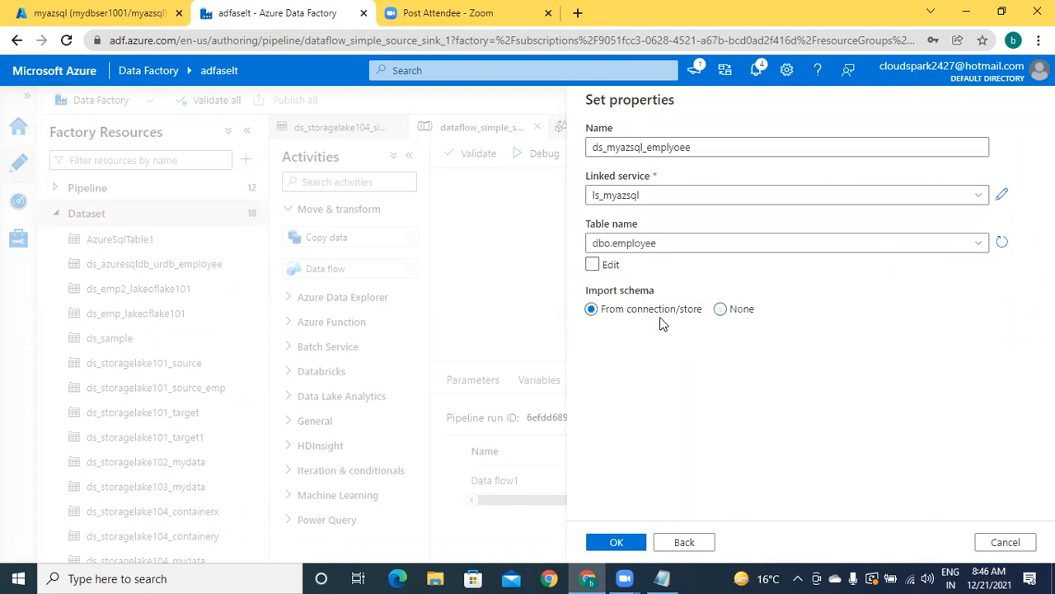
{"action": "left_click", "coordinate": [616, 543]}
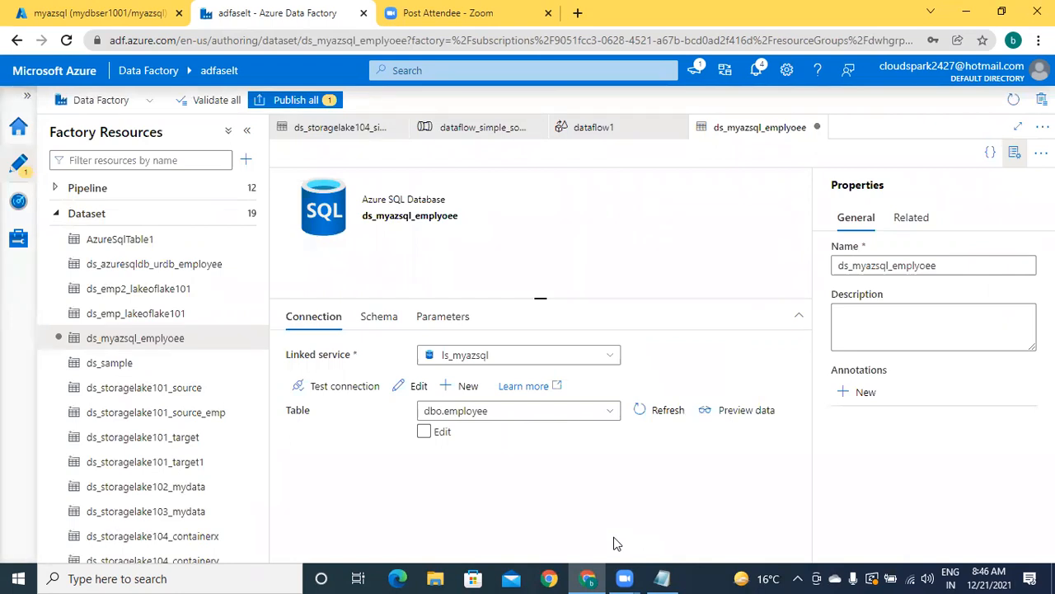
Step: Publish the pending dataset ds_myazsql_emplyoee to the live environment and collapse the dataset list
{"action": "left_click", "coordinate": [300, 102]}
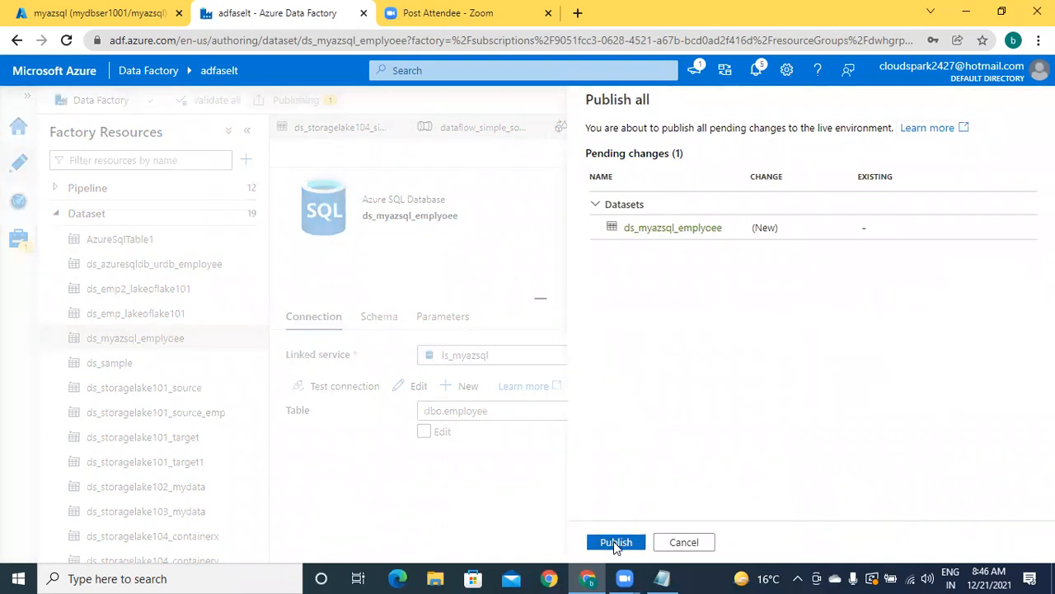
{"action": "left_click", "coordinate": [614, 541]}
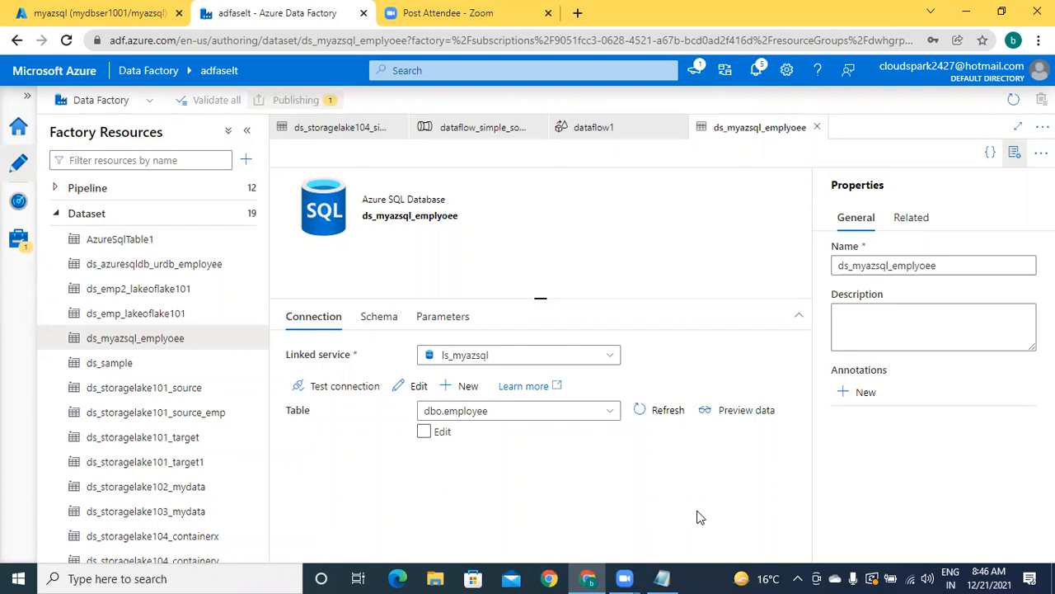
{"action": "left_click", "coordinate": [57, 213]}
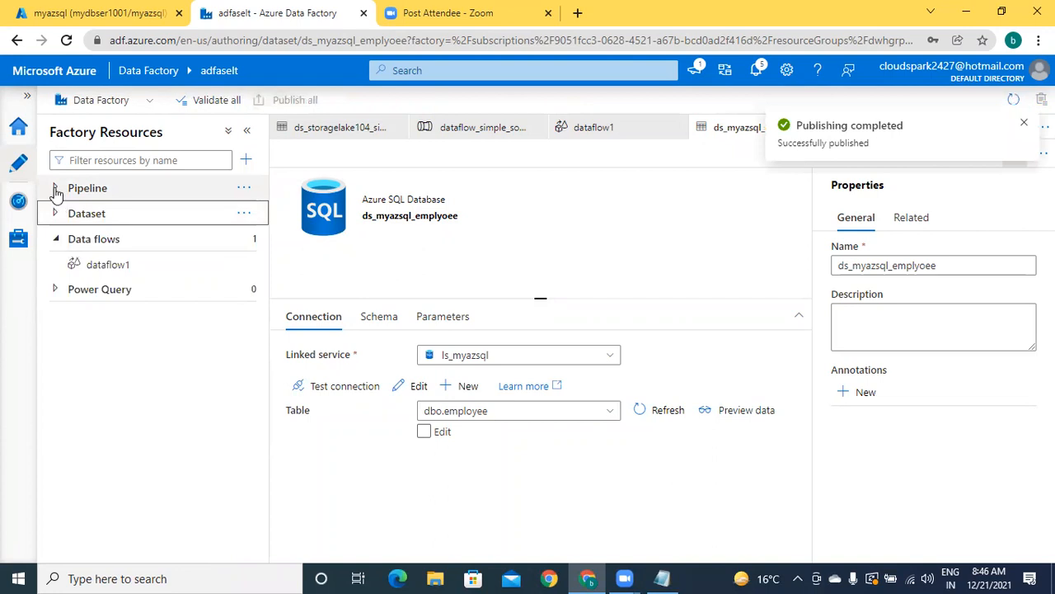
Step: Create a new pipeline named dataflow_datalake_sqltable_2 and hide its properties
{"action": "left_click", "coordinate": [246, 192]}
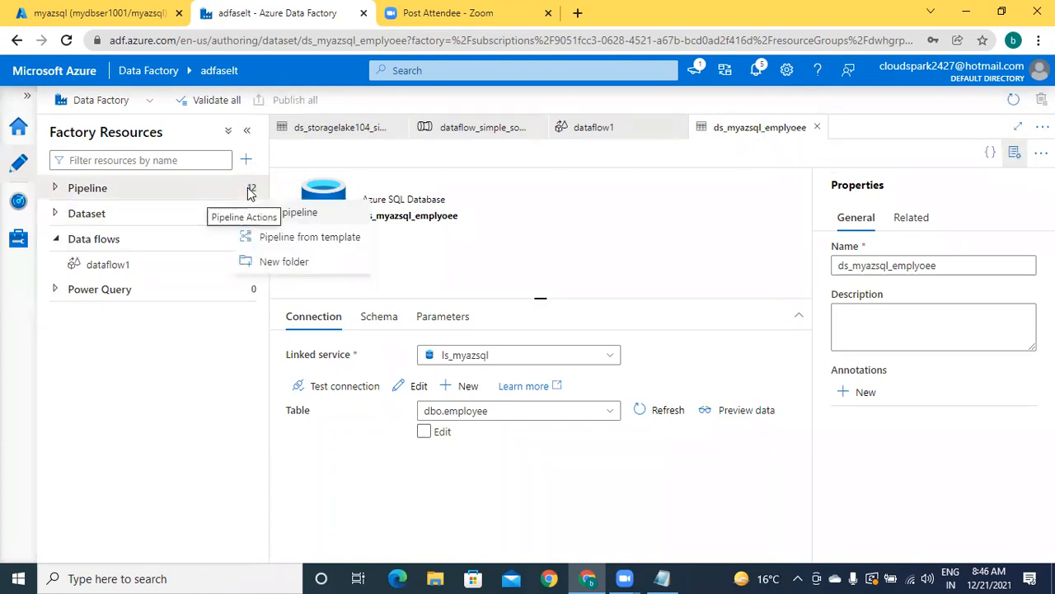
{"action": "left_click", "coordinate": [288, 213]}
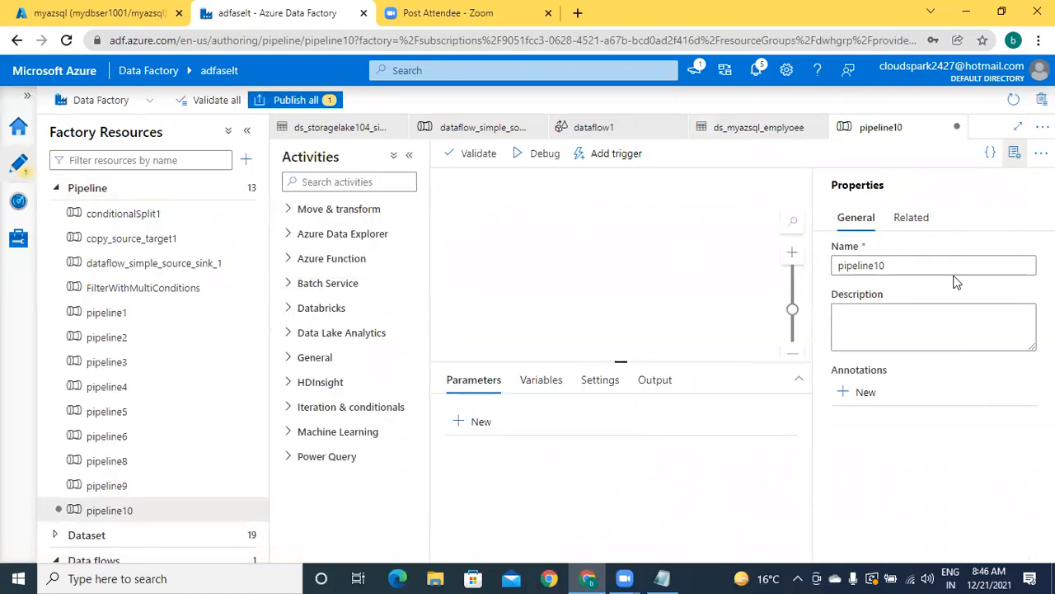
{"action": "left_click", "coordinate": [898, 258]}
{"action": "key", "text": "BackSpace"}
{"action": "key", "text": "BackSpace"}
{"action": "key", "text": "BackSpace"}
{"action": "key", "text": "BackSpace"}
{"action": "key", "text": "BackSpace"}
{"action": "key", "text": "BackSpace"}
{"action": "key", "text": "BackSpace"}
{"action": "key", "text": "BackSpace"}
{"action": "key", "text": "BackSpace"}
{"action": "key", "text": "BackSpace"}
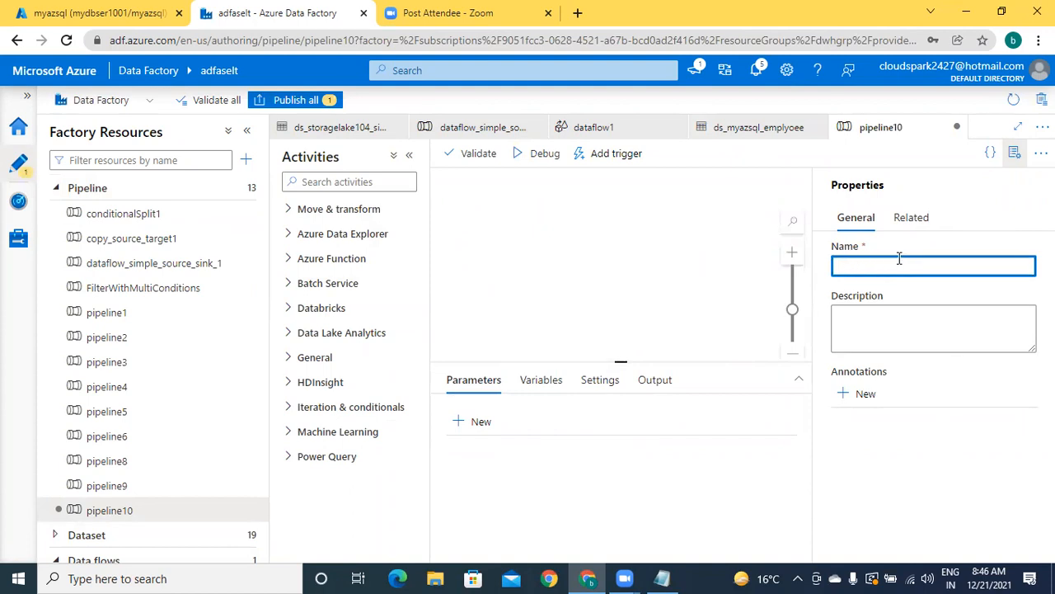
{"action": "type", "text": "dataflow"}
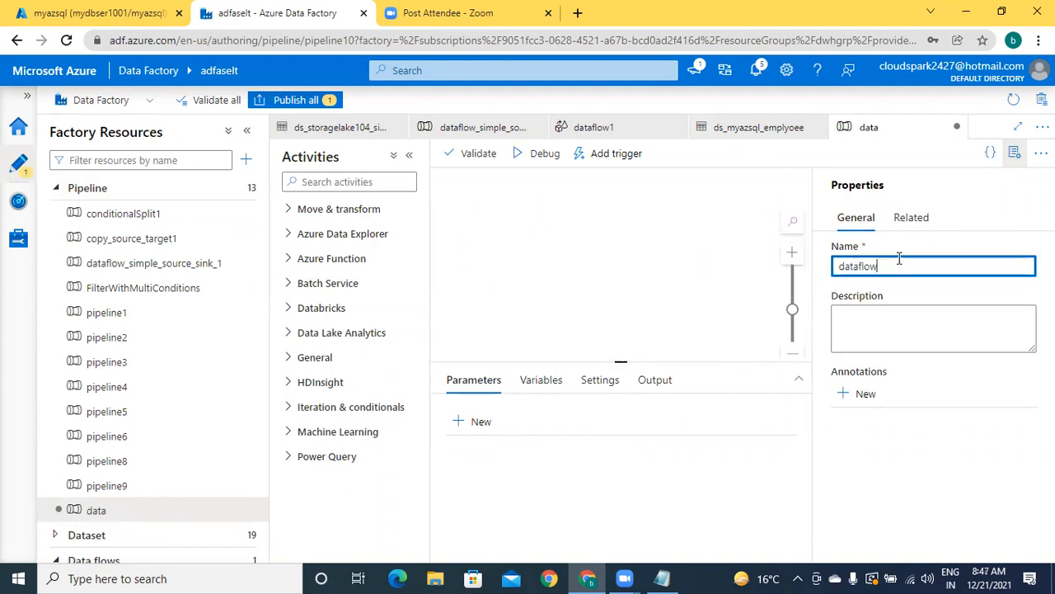
{"action": "type", "text": "_datalake_sqltable"}
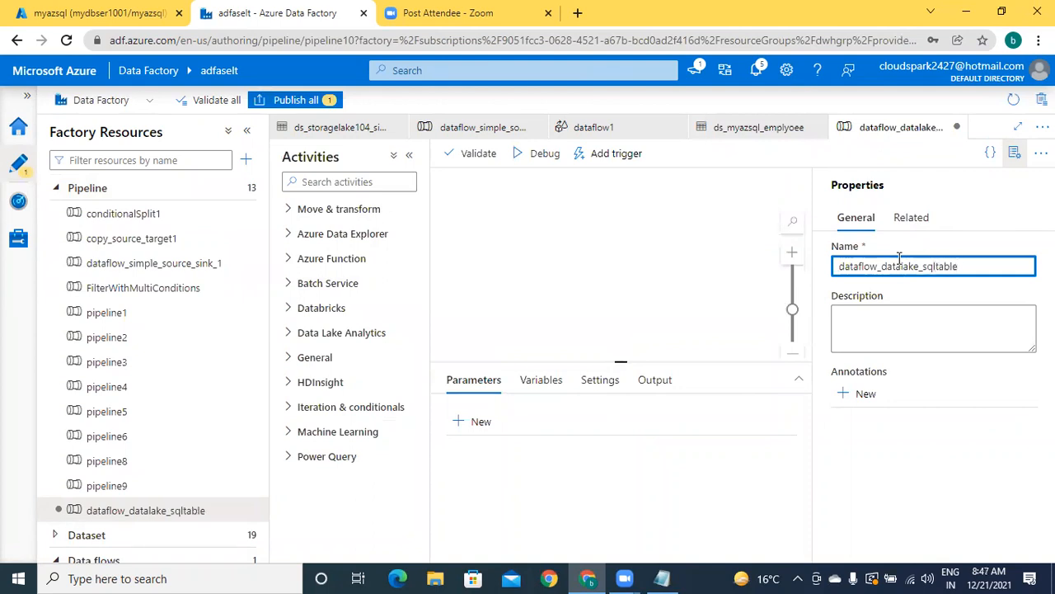
{"action": "type", "text": "_2"}
{"action": "left_click", "coordinate": [924, 451]}
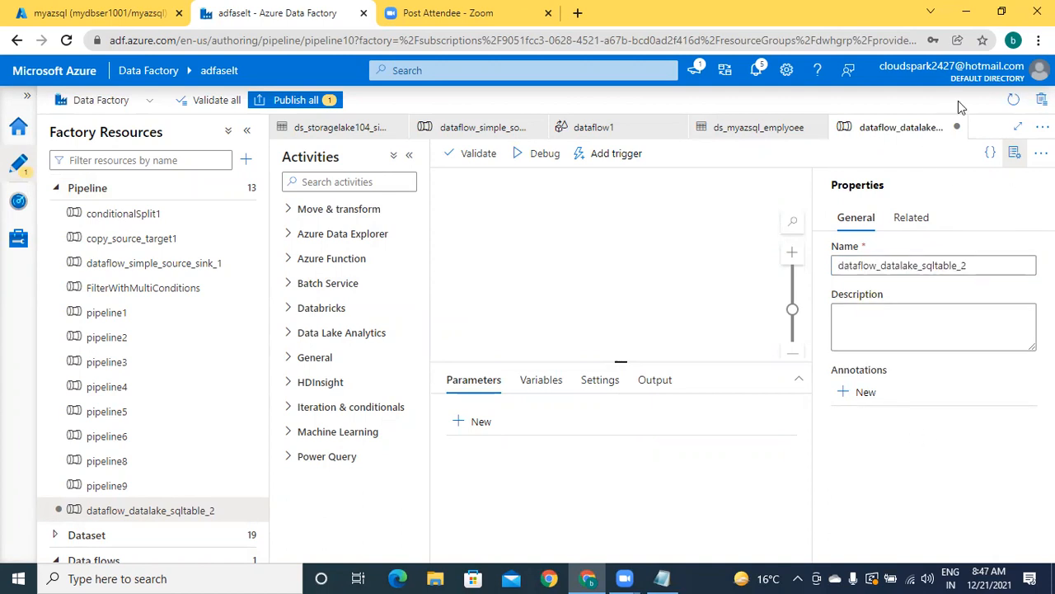
{"action": "left_click", "coordinate": [1015, 157]}
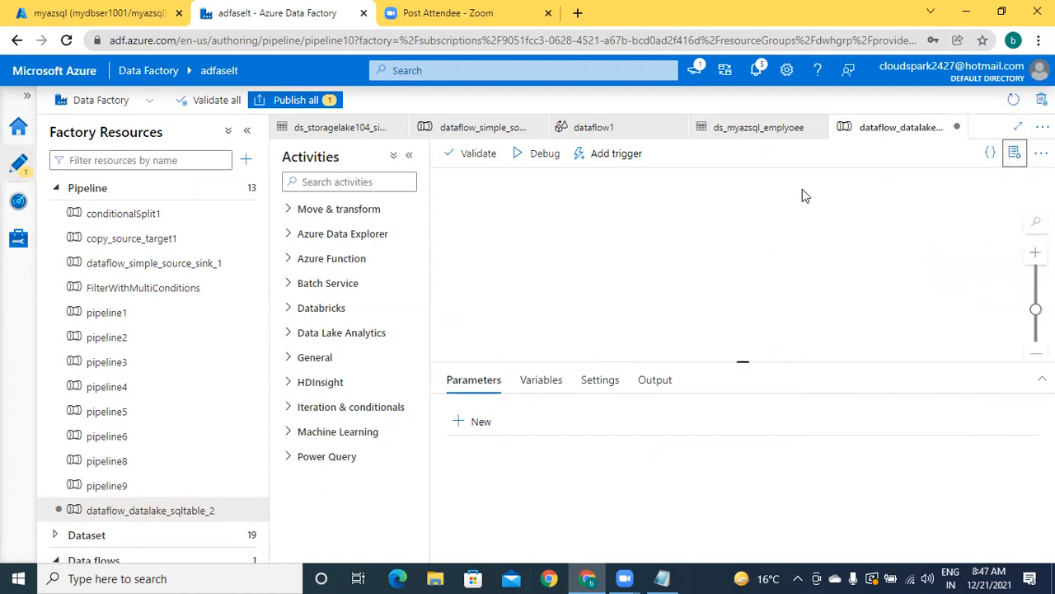
Step: Add a Data flow activity to the pipeline canvas and create a new data flow for it
{"action": "left_click", "coordinate": [289, 211]}
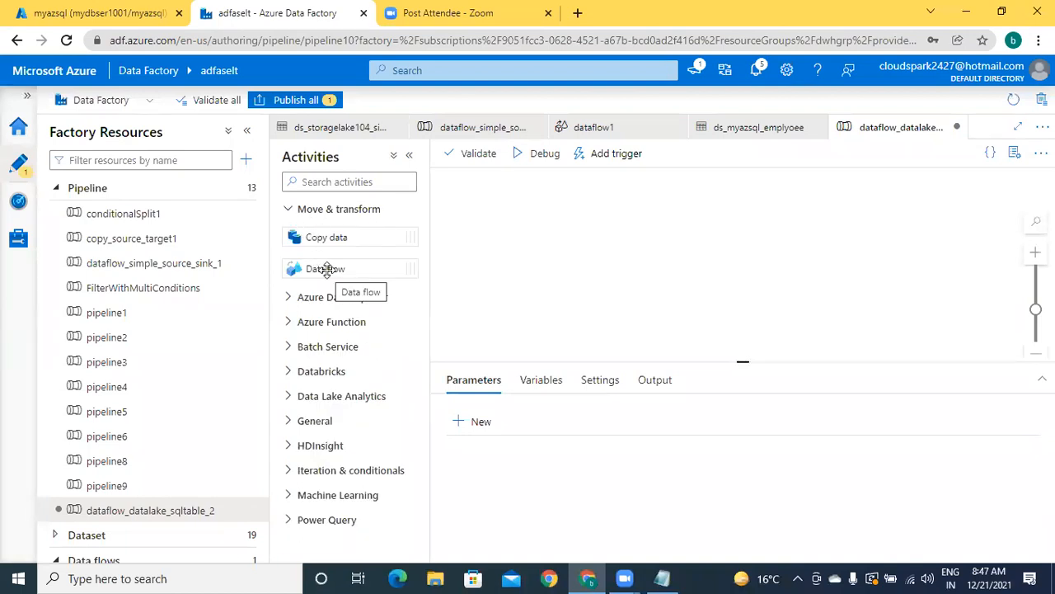
{"action": "left_click_drag", "start_coordinate": [327, 272], "coordinate": [639, 260]}
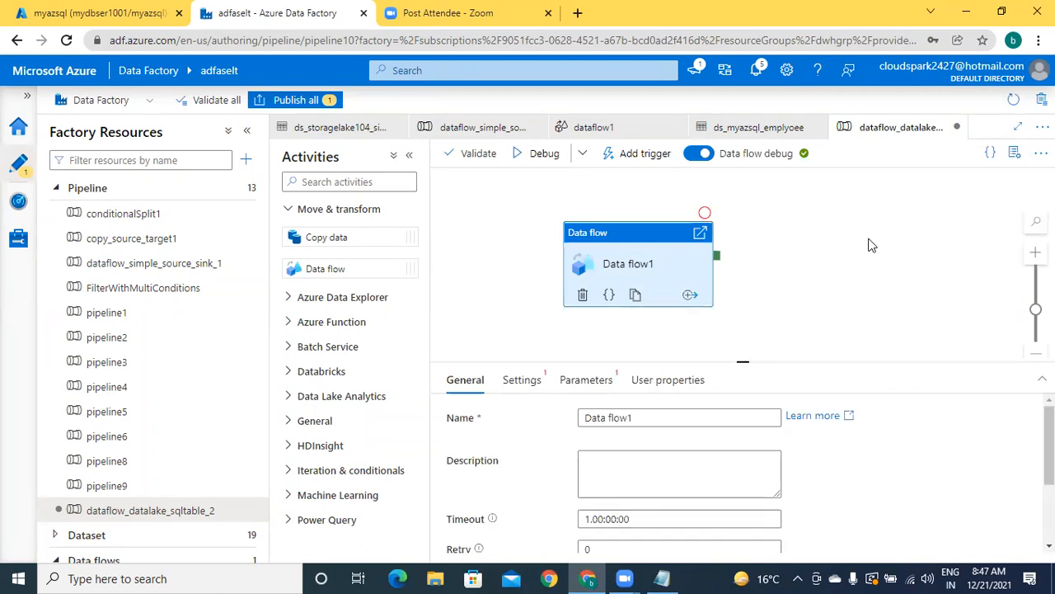
{"action": "left_click", "coordinate": [532, 389]}
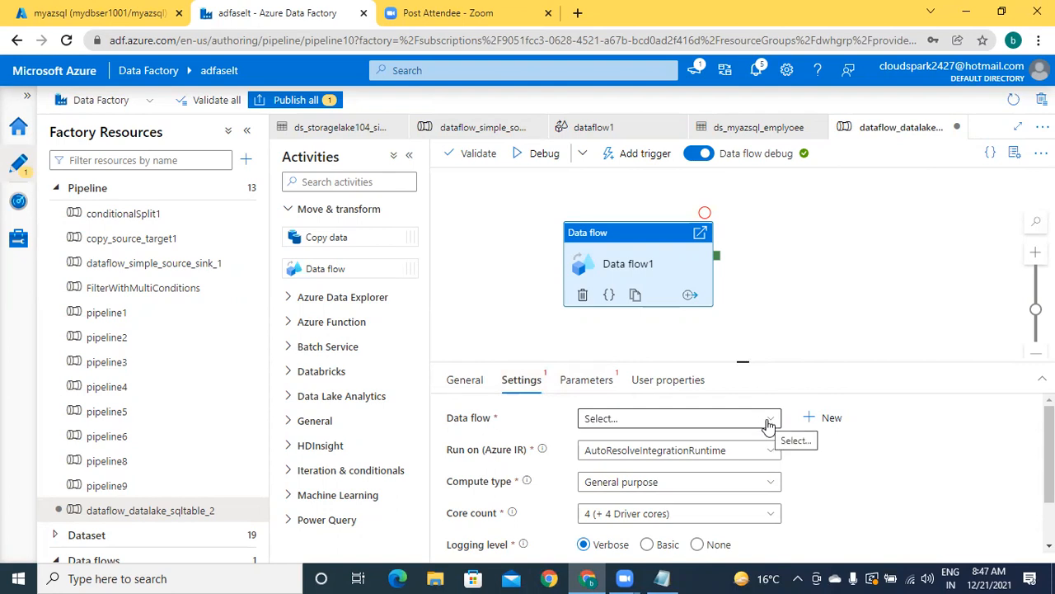
{"action": "left_click", "coordinate": [825, 421]}
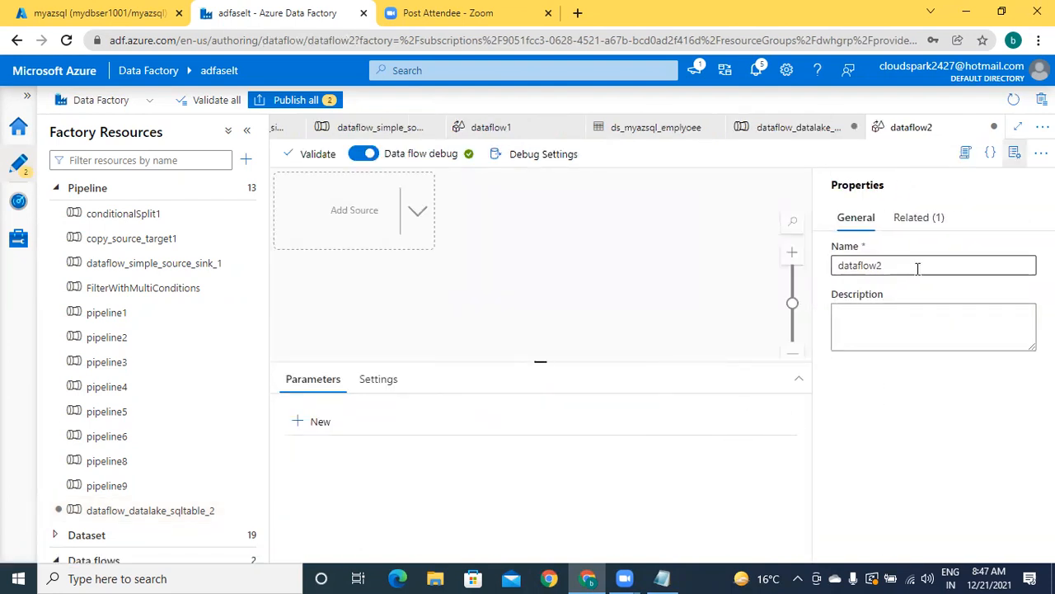
Step: Add a source to the new data flow and enlarge the area showing its source settings
{"action": "left_click", "coordinate": [416, 216]}
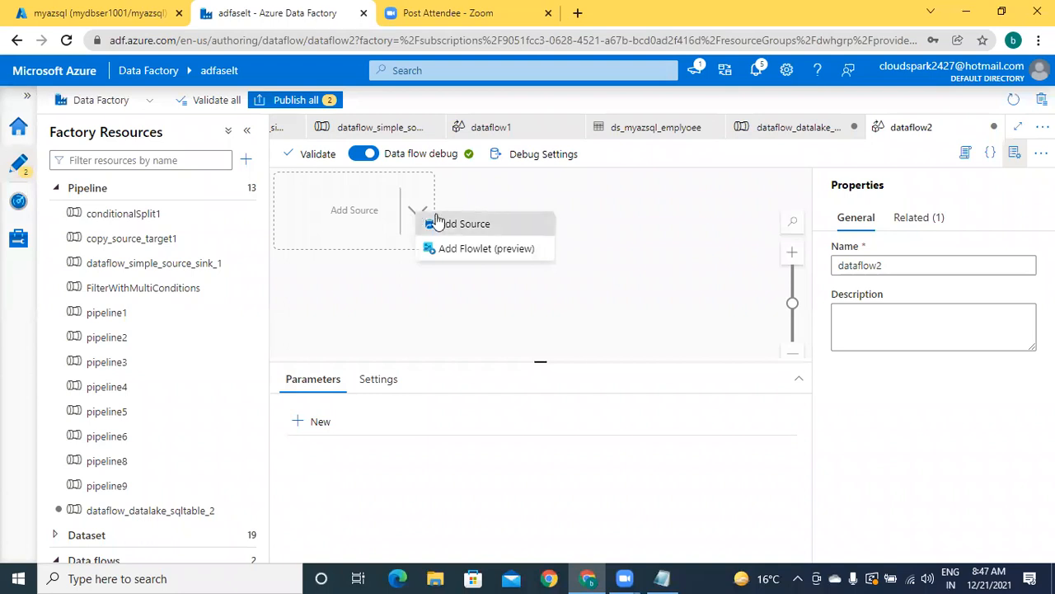
{"action": "left_click", "coordinate": [455, 231]}
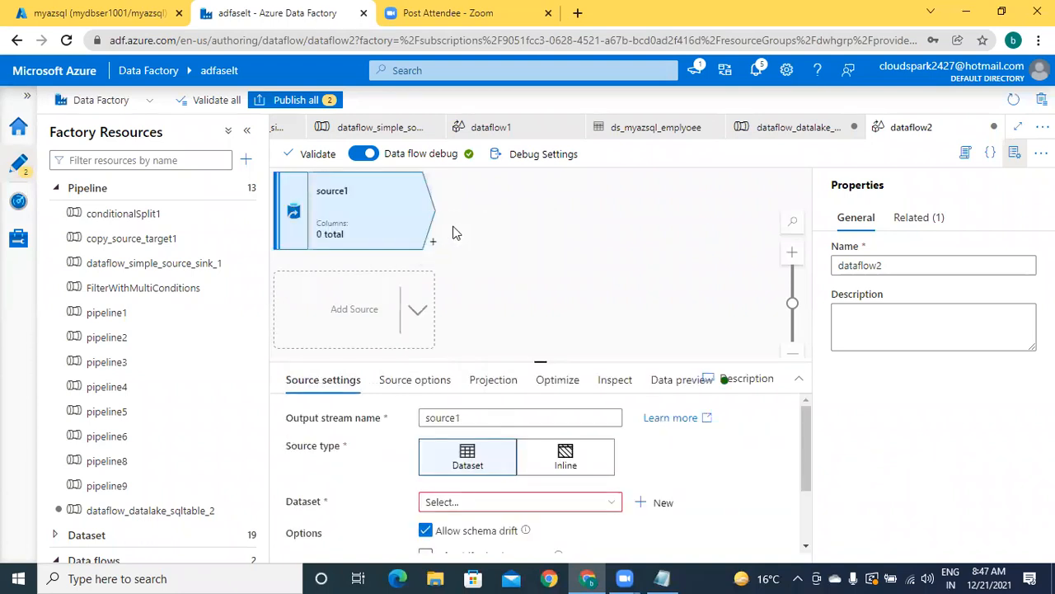
{"action": "left_click", "coordinate": [552, 421]}
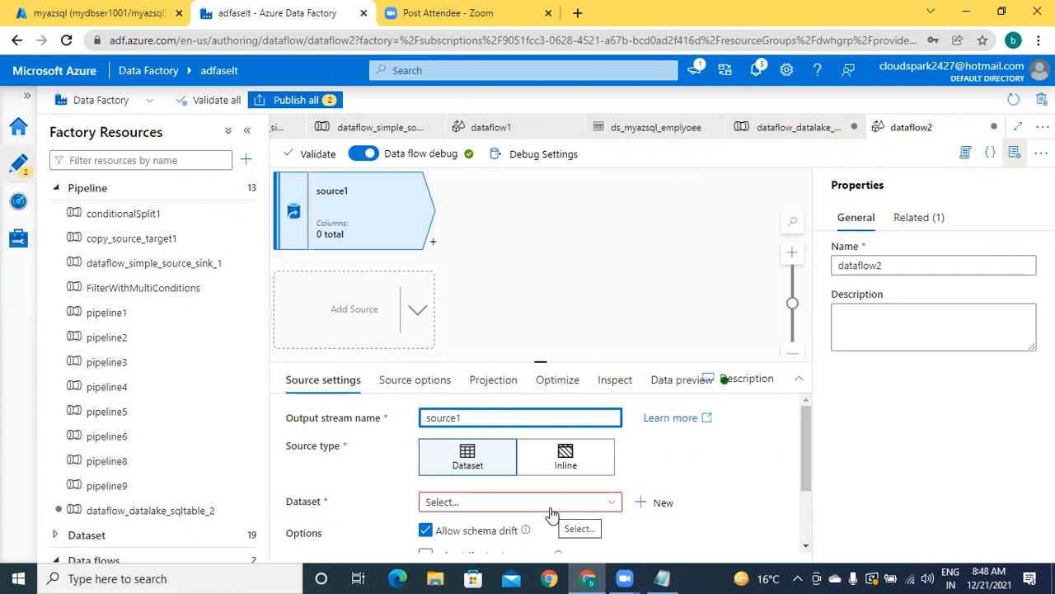
{"action": "left_click", "coordinate": [608, 509]}
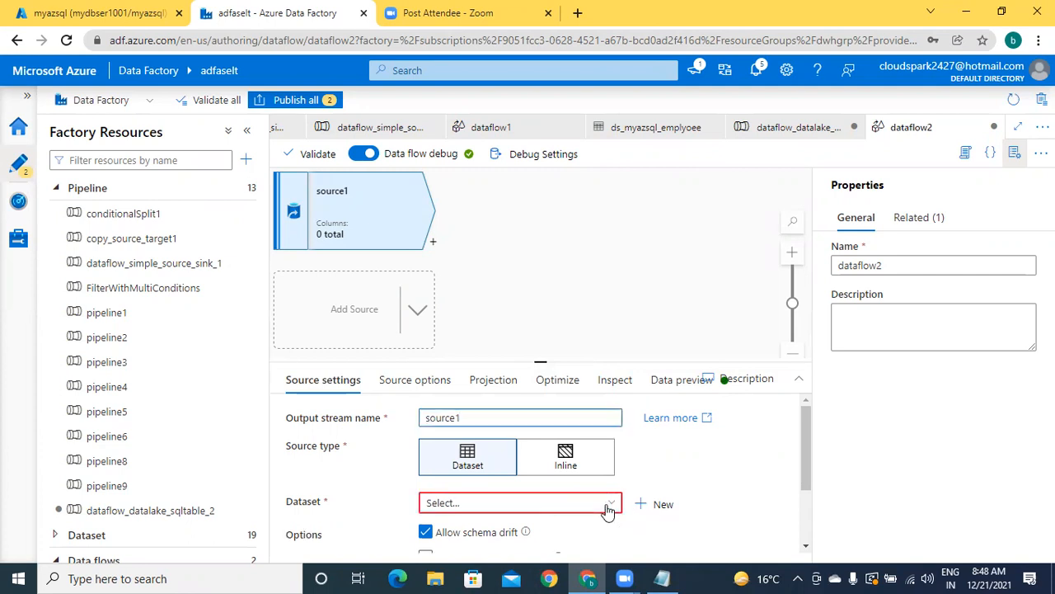
{"action": "left_click", "coordinate": [541, 354]}
{"action": "left_click_drag", "start_coordinate": [539, 357], "coordinate": [543, 268]}
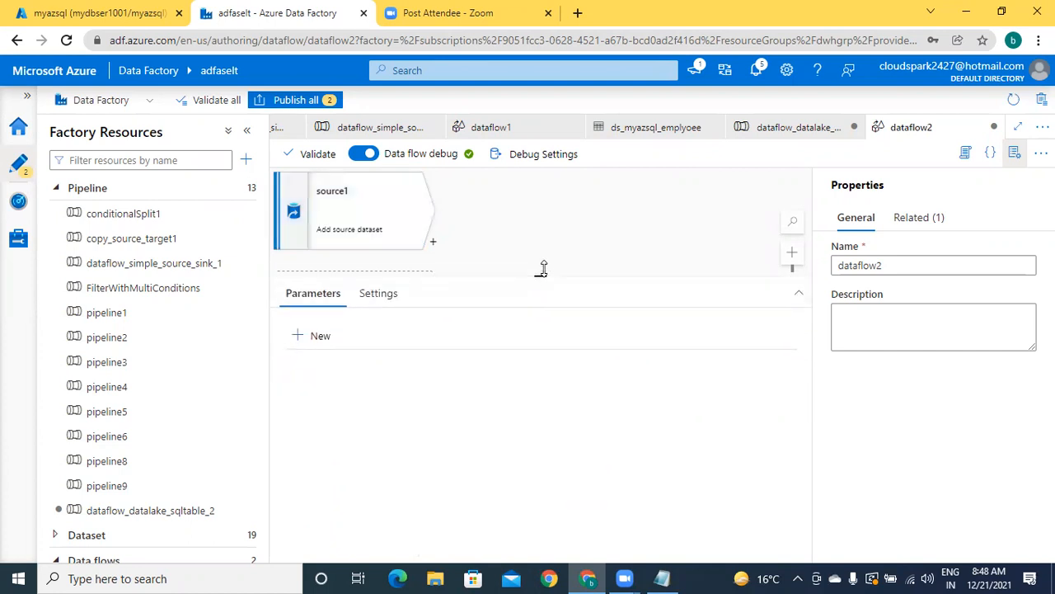
{"action": "left_click", "coordinate": [384, 242]}
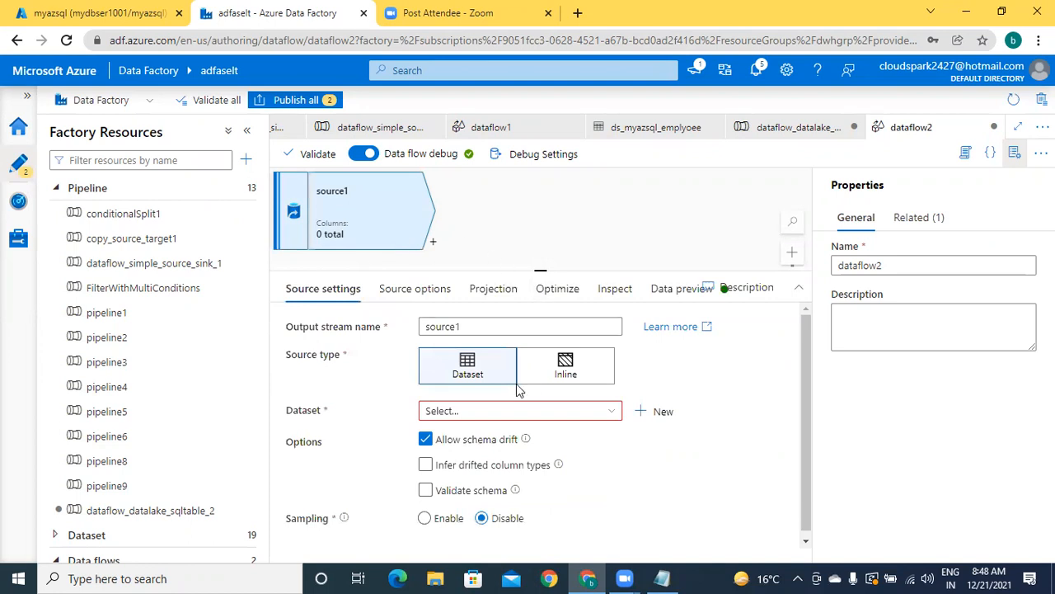
Step: Choose ds_storagelake101_source_emp as the dataset for source1
{"action": "left_click", "coordinate": [606, 413]}
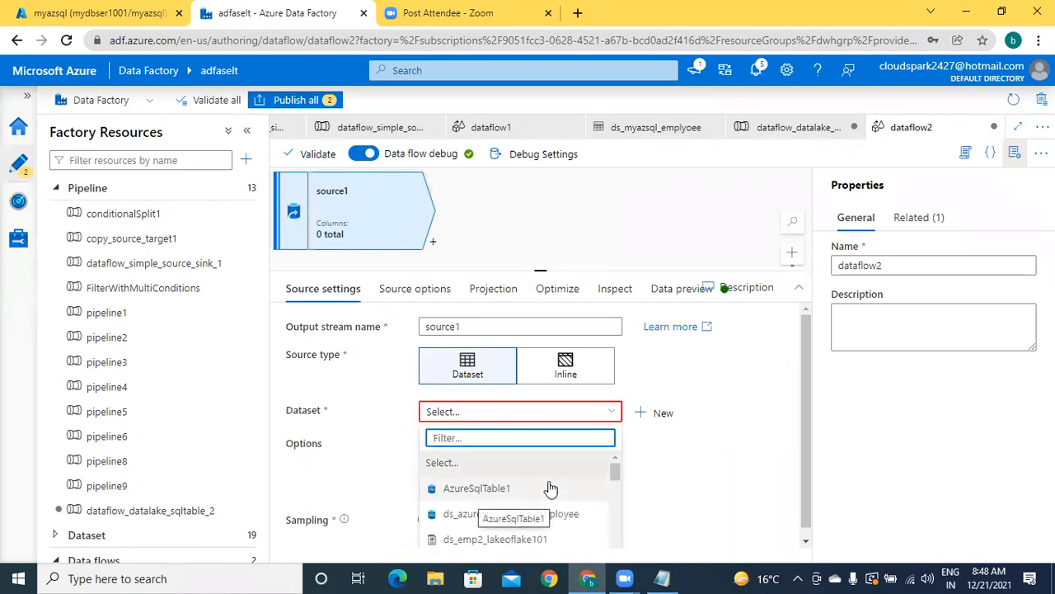
{"action": "scroll", "coordinate": [551, 488], "scroll_direction": "down", "scroll_amount": 1}
{"action": "scroll", "coordinate": [551, 488], "scroll_direction": "down", "scroll_amount": 1}
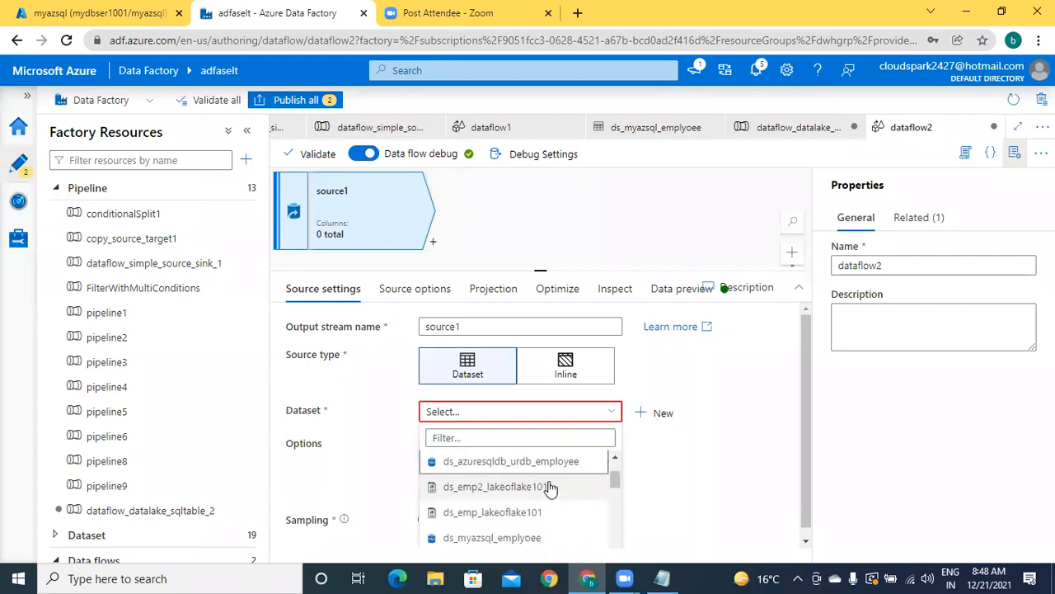
{"action": "scroll", "coordinate": [550, 488], "scroll_direction": "down", "scroll_amount": 1}
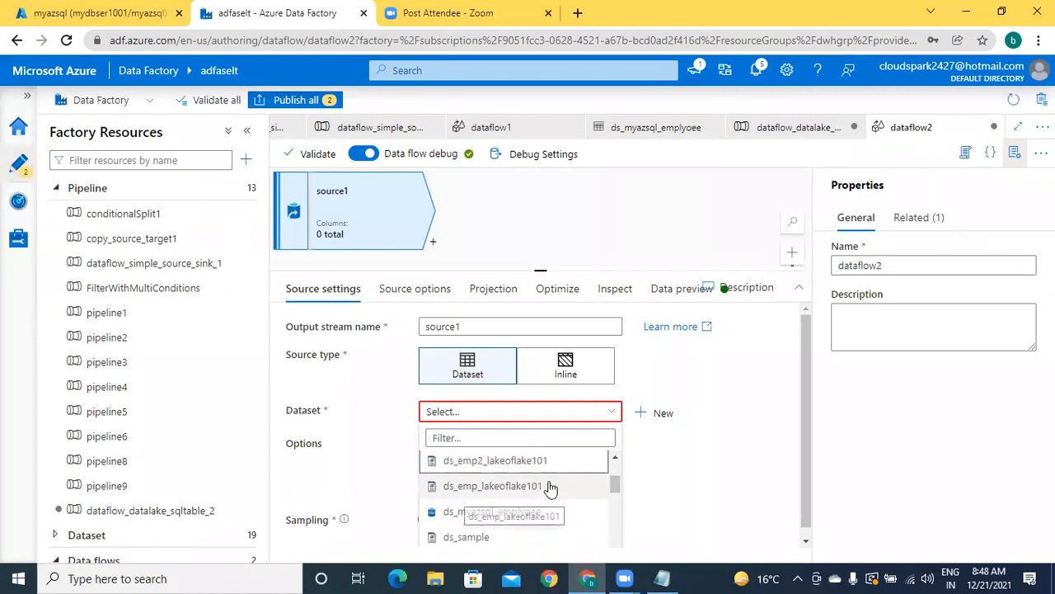
{"action": "scroll", "coordinate": [551, 488], "scroll_direction": "down", "scroll_amount": 1}
{"action": "scroll", "coordinate": [551, 488], "scroll_direction": "down", "scroll_amount": 2}
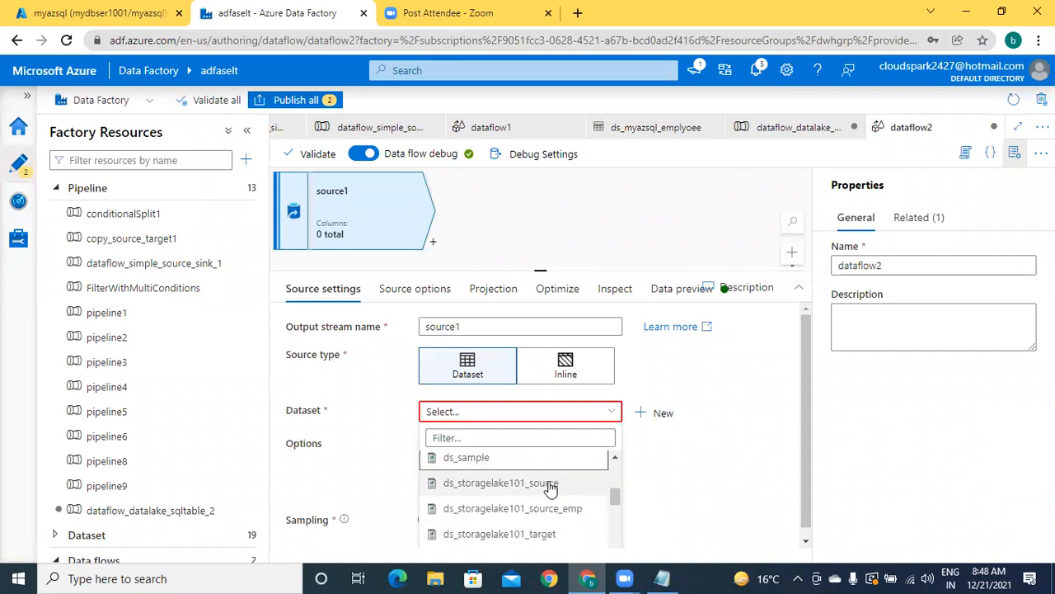
{"action": "scroll", "coordinate": [550, 488], "scroll_direction": "down", "scroll_amount": 1}
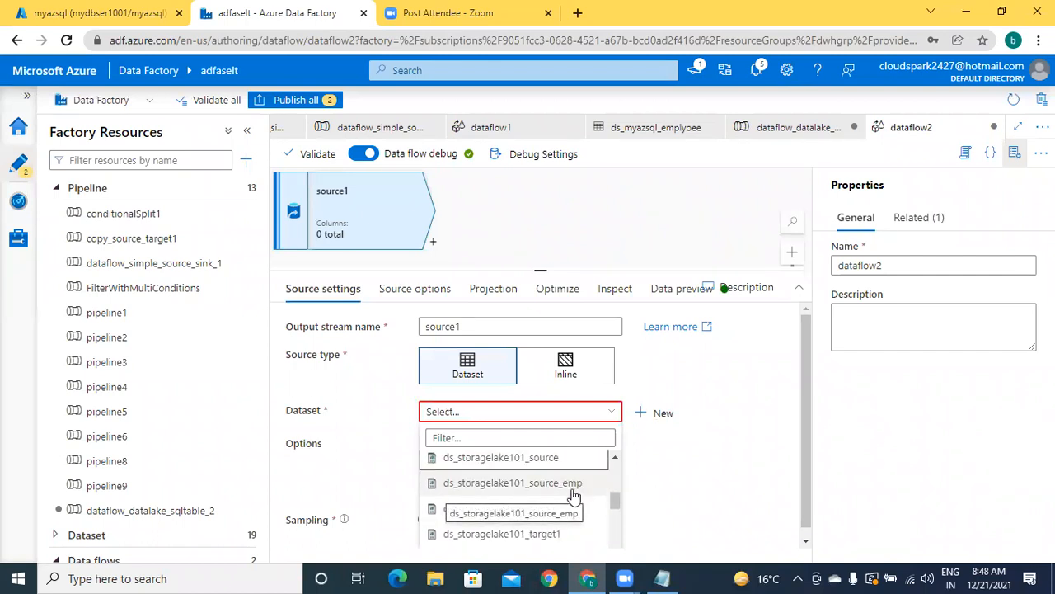
{"action": "left_click", "coordinate": [573, 492]}
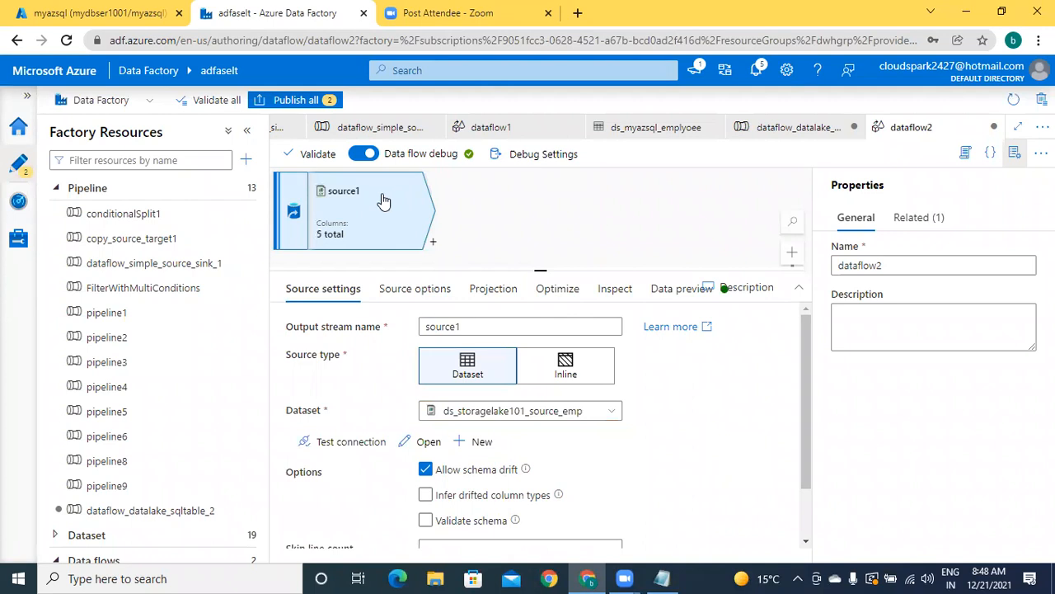
Step: Add a sink transformation after source1 and enlarge the area showing its settings
{"action": "left_click", "coordinate": [433, 247]}
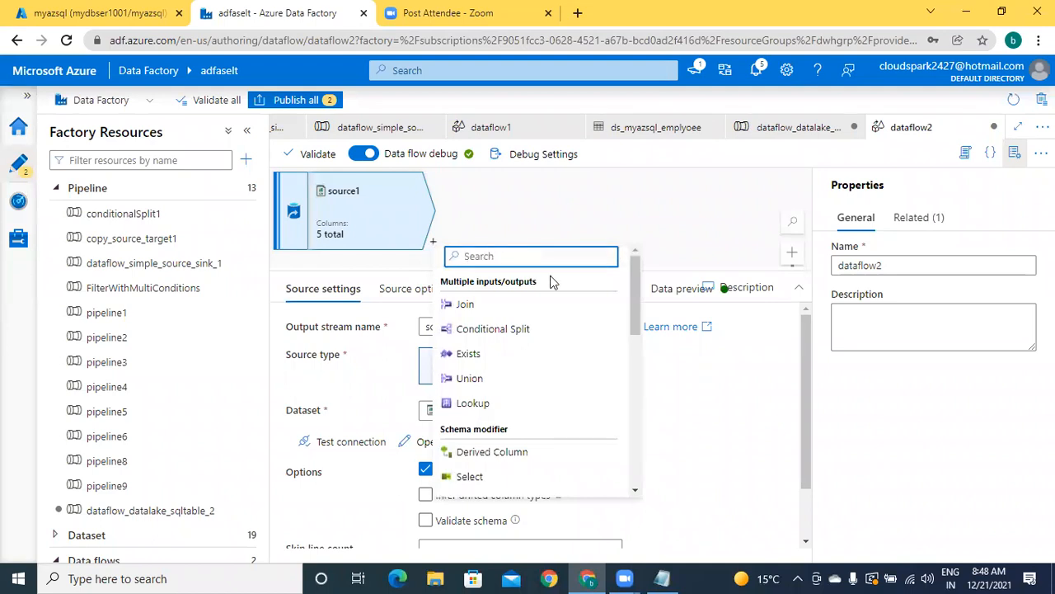
{"action": "type", "text": "sink"}
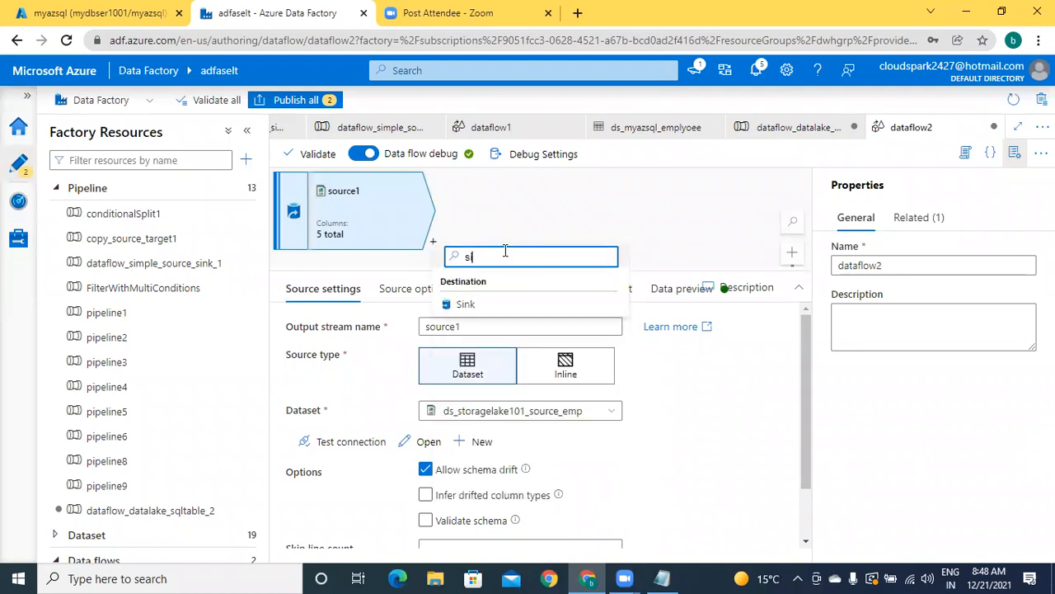
{"action": "left_click", "coordinate": [506, 304]}
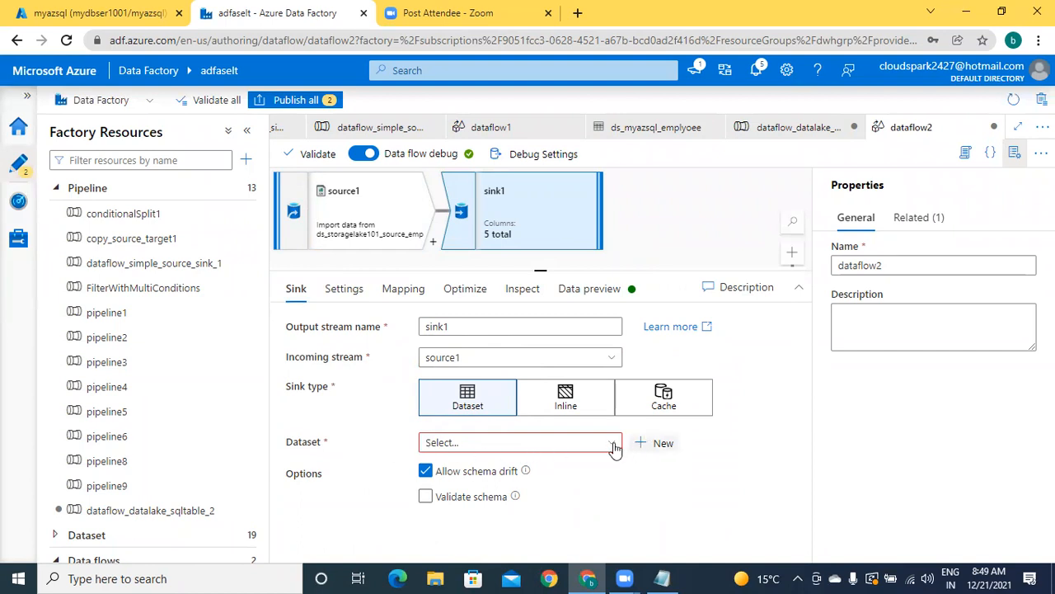
{"action": "left_click_drag", "start_coordinate": [537, 270], "coordinate": [541, 216]}
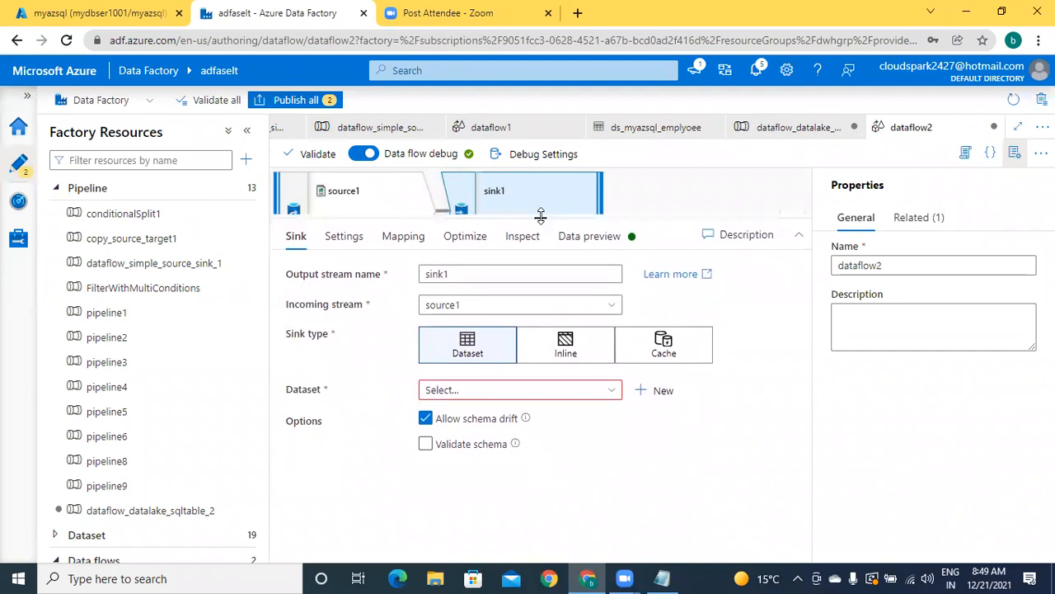
Step: Filter the available datasets by ds_my and choose ds_myazsql_emplyoee as the dataset for sink1
{"action": "left_click", "coordinate": [612, 390]}
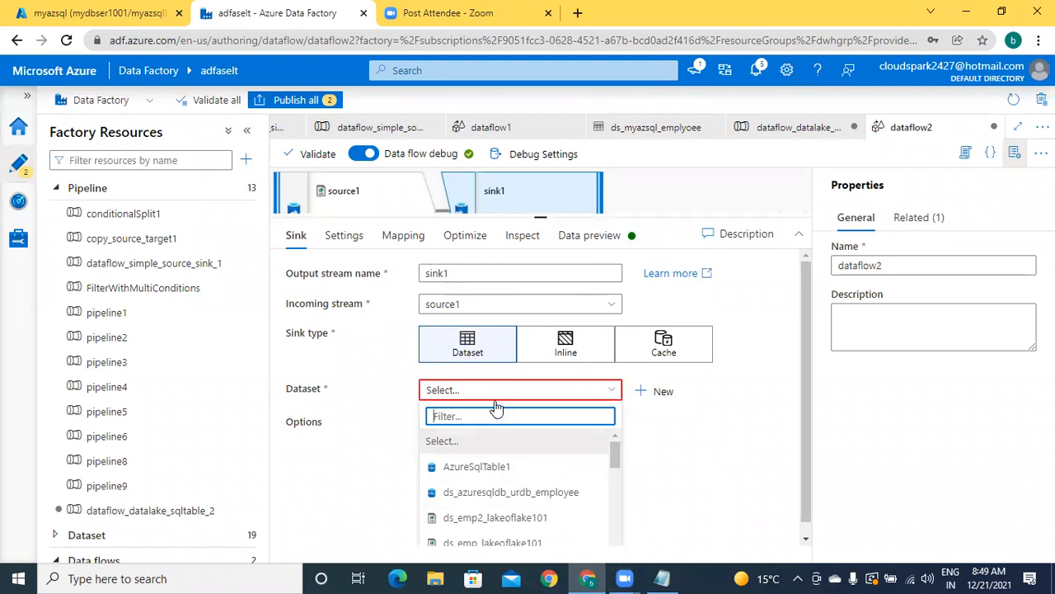
{"action": "type", "text": "ds"}
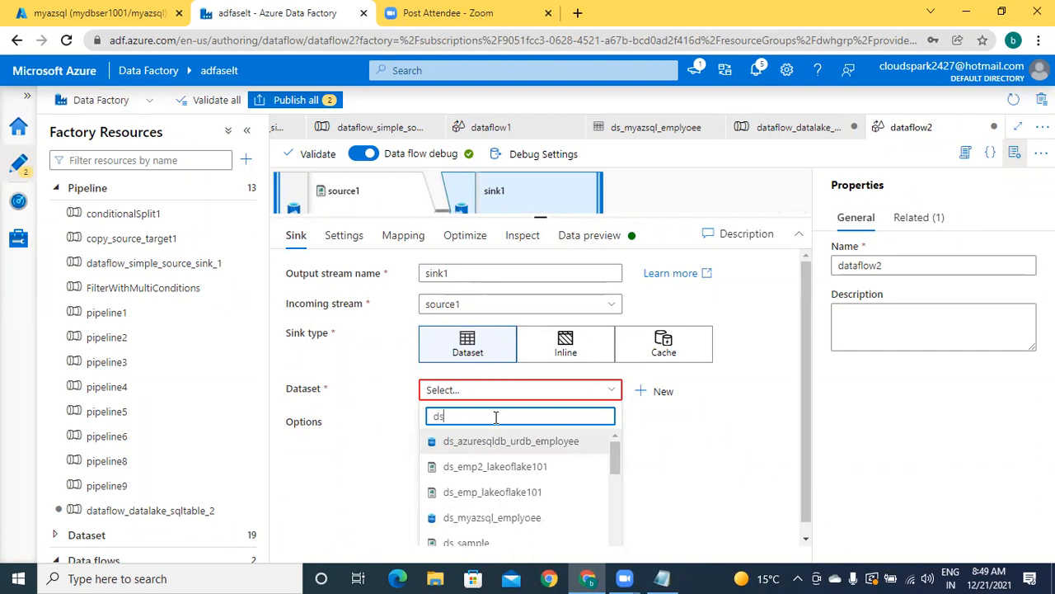
{"action": "type", "text": "_my"}
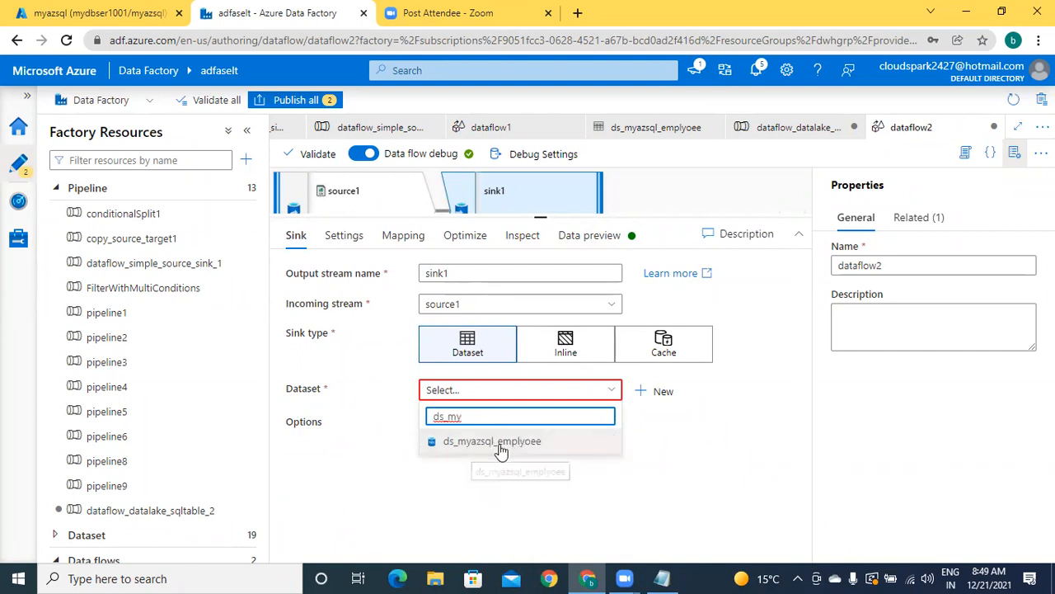
{"action": "left_click", "coordinate": [530, 444]}
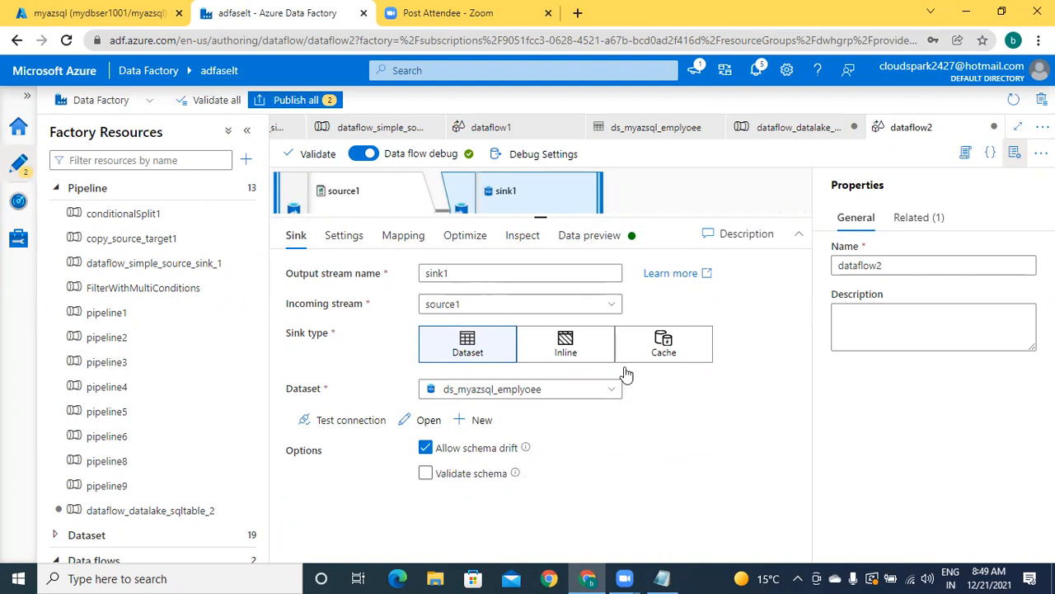
Step: Review the column mapping and output schema of sink1, and check the settings of source1
{"action": "left_click", "coordinate": [412, 238]}
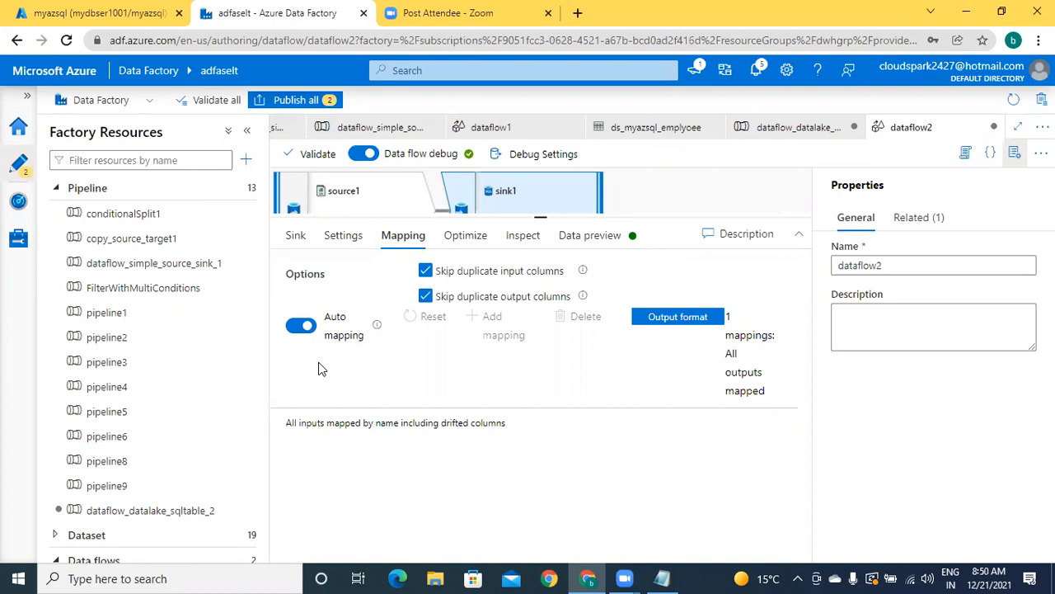
{"action": "left_click", "coordinate": [536, 238]}
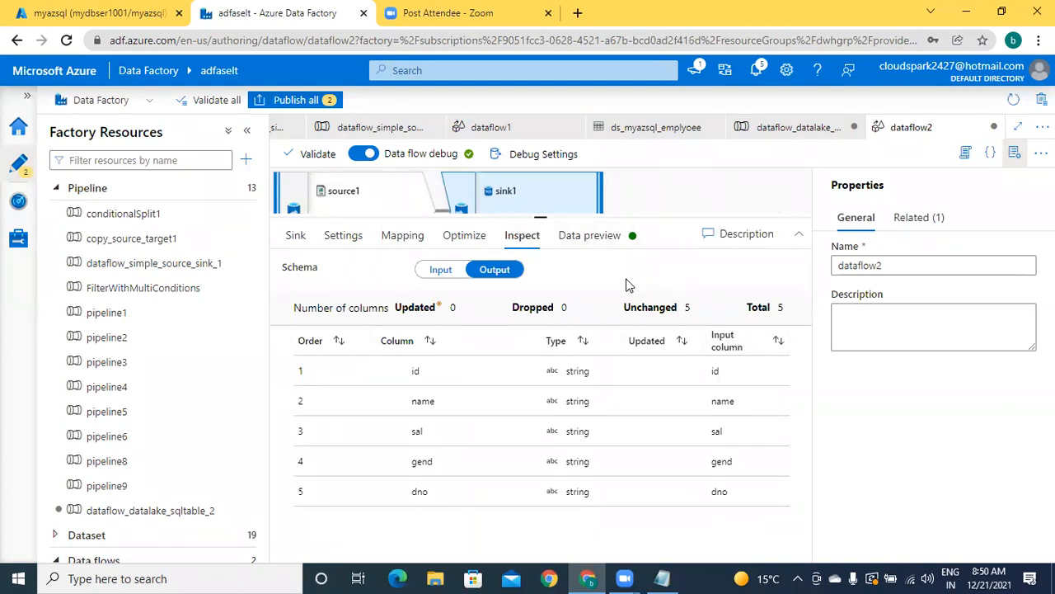
{"action": "left_click", "coordinate": [296, 236]}
{"action": "left_click", "coordinate": [383, 206]}
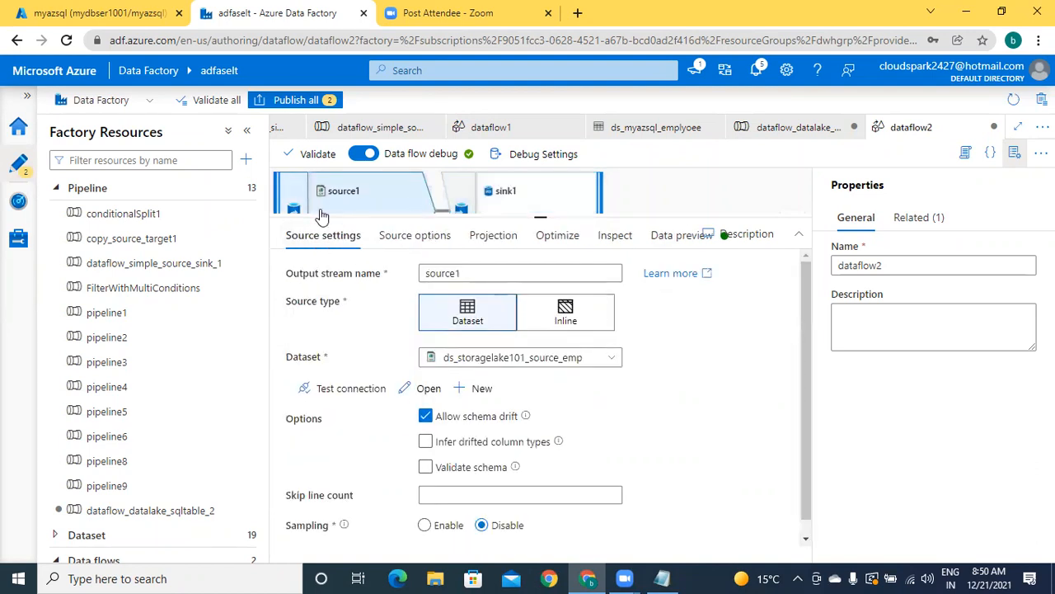
{"action": "left_click_drag", "start_coordinate": [540, 219], "coordinate": [541, 280]}
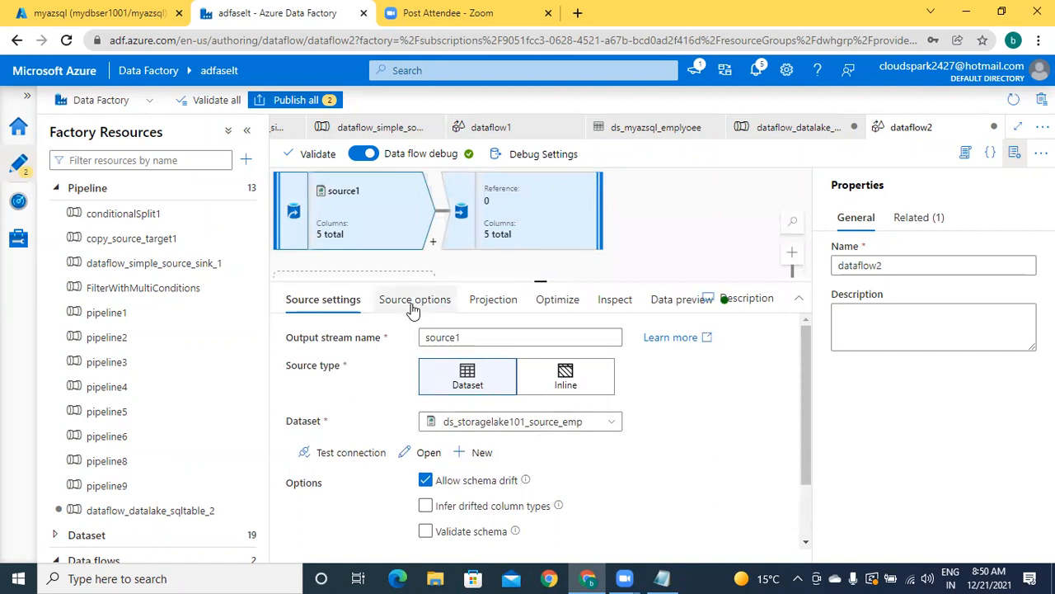
Step: Test the dataset connection of sink1 and open the details of the connection error
{"action": "left_click", "coordinate": [561, 212]}
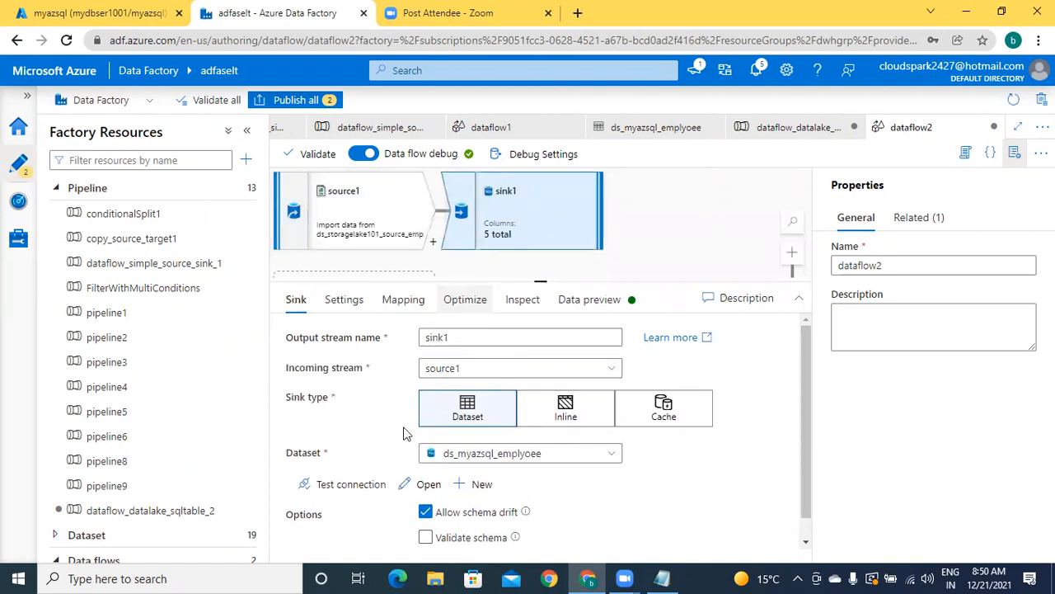
{"action": "left_click", "coordinate": [369, 490]}
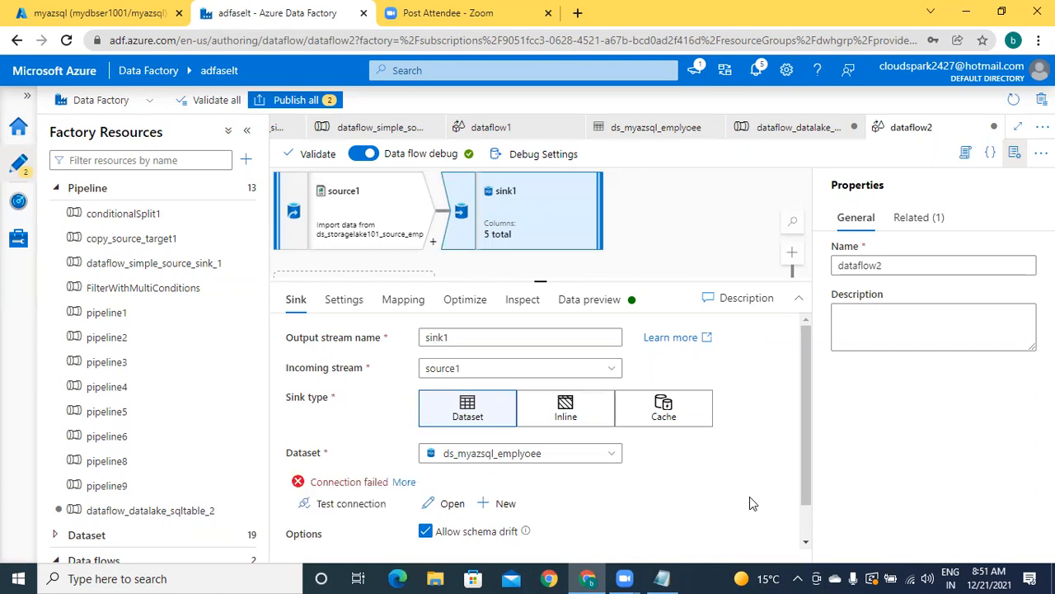
{"action": "left_click", "coordinate": [404, 483]}
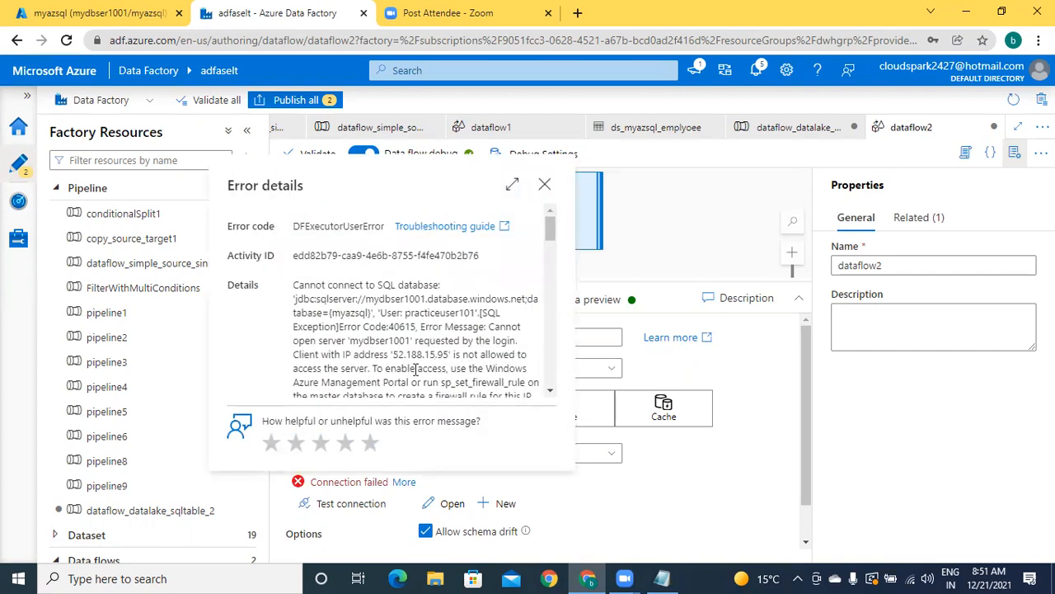
Step: Select and copy the complete details text of the connection error
{"action": "mouse_move", "coordinate": [290, 292]}
{"action": "left_mouse_down"}
{"action": "mouse_move", "coordinate": [394, 319]}
{"action": "mouse_move", "coordinate": [481, 399]}
{"action": "mouse_move", "coordinate": [493, 316]}
{"action": "left_mouse_up"}
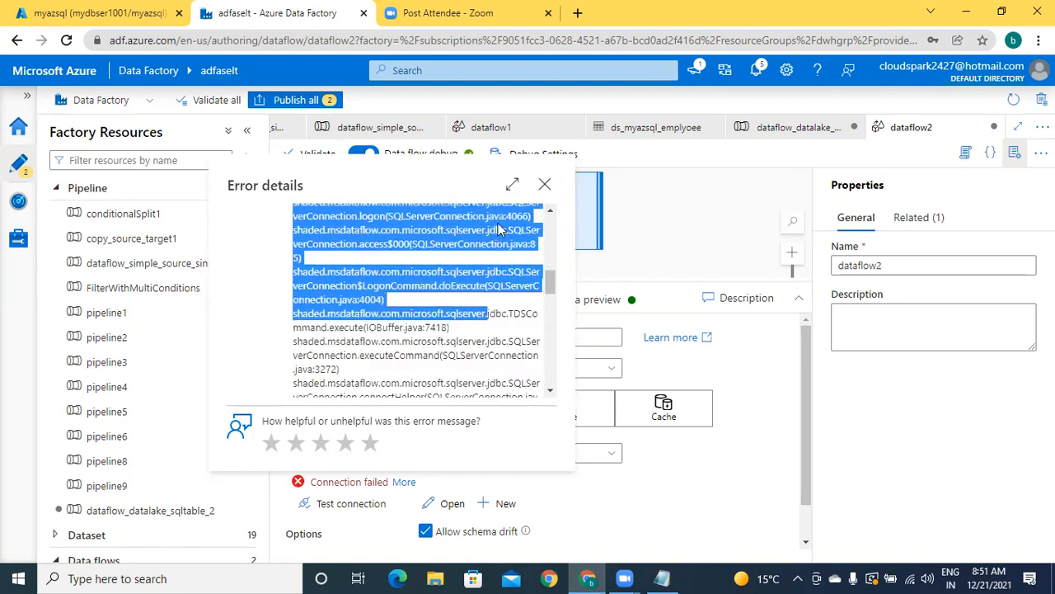
{"action": "left_click", "coordinate": [493, 318]}
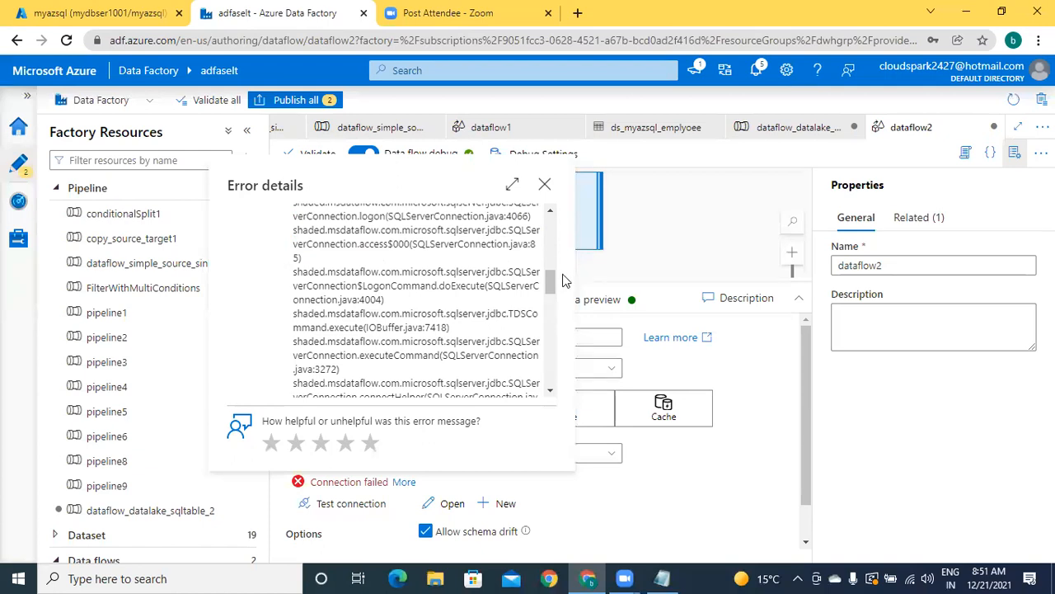
{"action": "left_click_drag", "start_coordinate": [550, 282], "coordinate": [550, 198]}
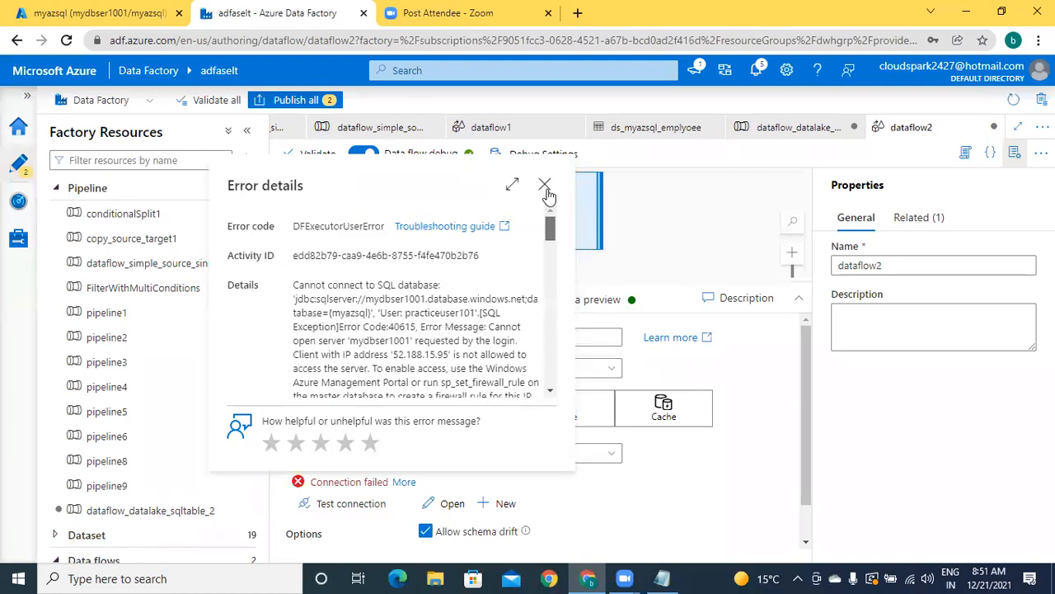
{"action": "mouse_move", "coordinate": [293, 285]}
{"action": "left_mouse_down"}
{"action": "mouse_move", "coordinate": [403, 334]}
{"action": "mouse_move", "coordinate": [470, 399]}
{"action": "left_mouse_up"}
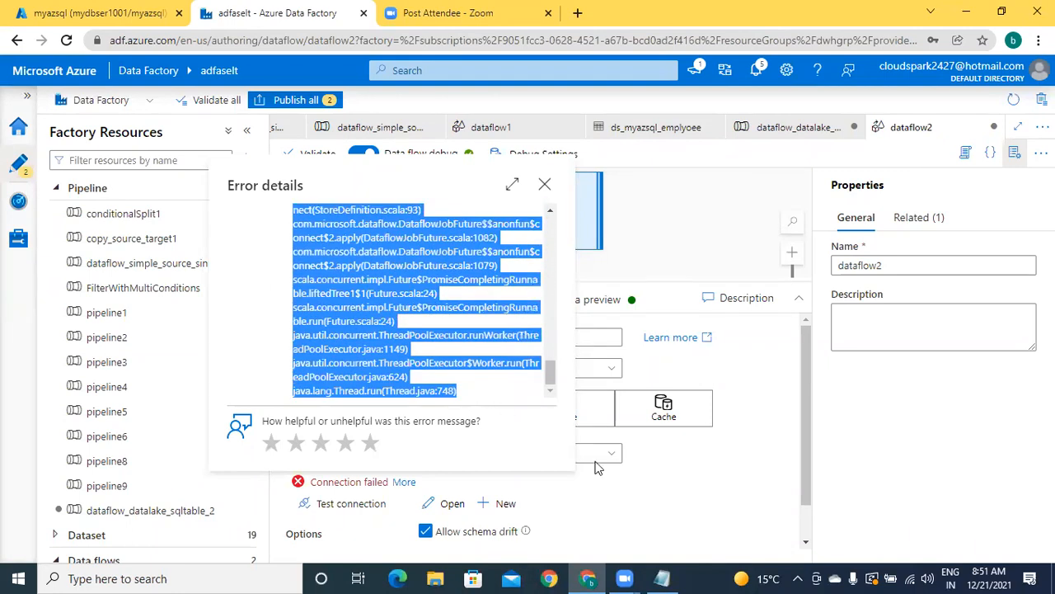
Step: Switch to Notepad, add the heading Error below the create table statement and paste the copied error text under it
{"action": "left_click", "coordinate": [663, 577]}
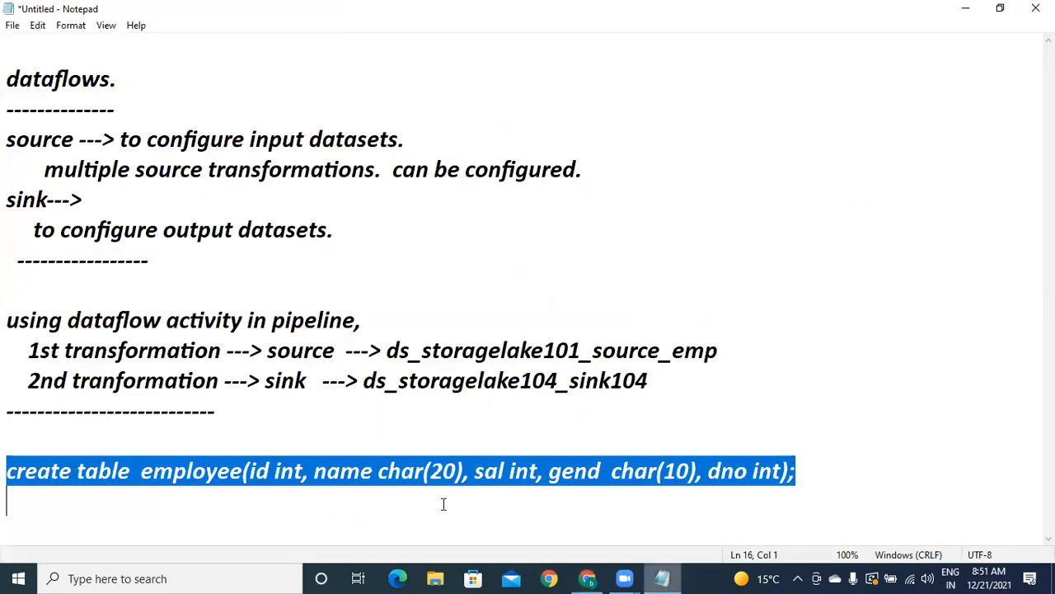
{"action": "left_click", "coordinate": [814, 474]}
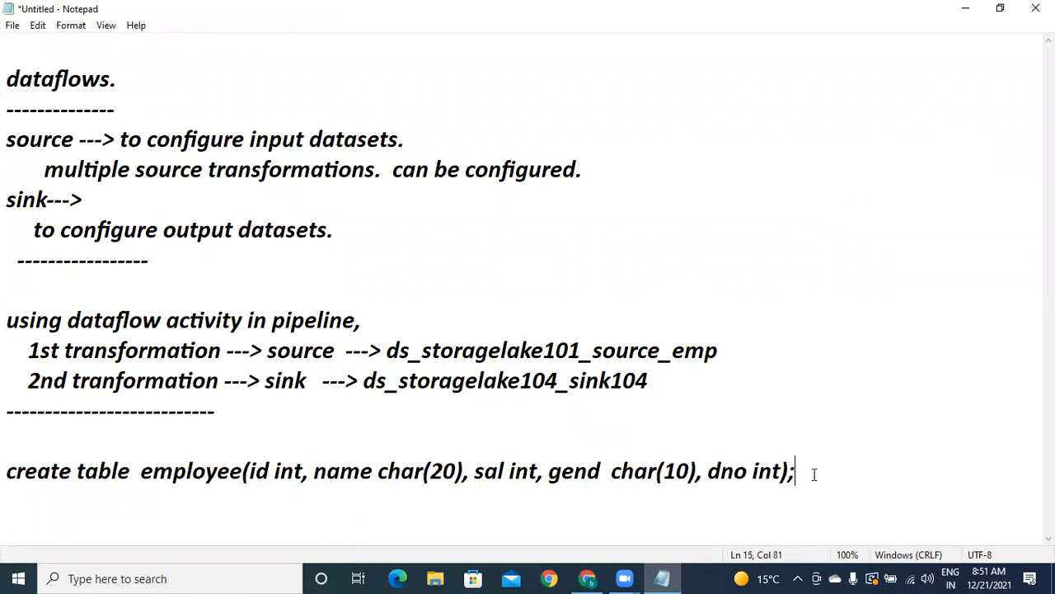
{"action": "key", "text": "Return"}
{"action": "key", "text": "Return"}
{"action": "key", "text": "Return"}
{"action": "type", "text": "Error"}
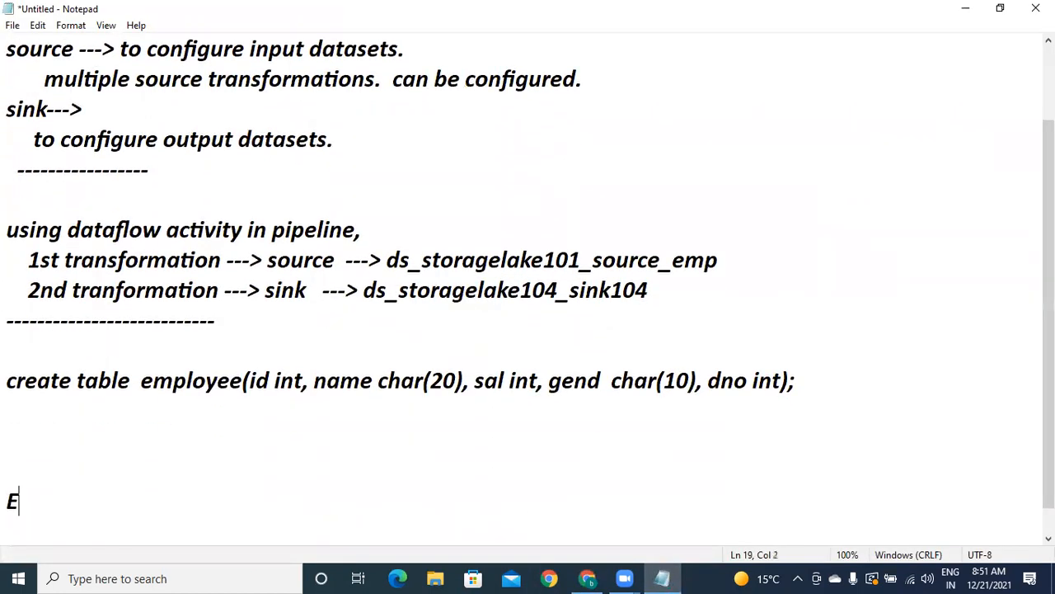
{"action": "key", "text": "Return"}
{"action": "key", "text": "Return"}
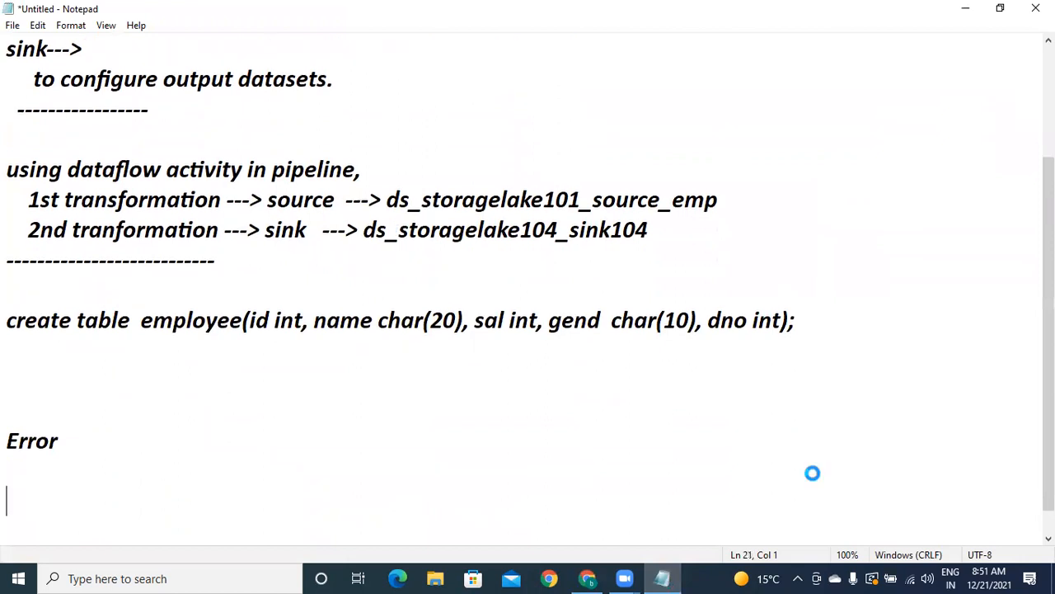
{"action": "key", "text": "ctrl+v"}
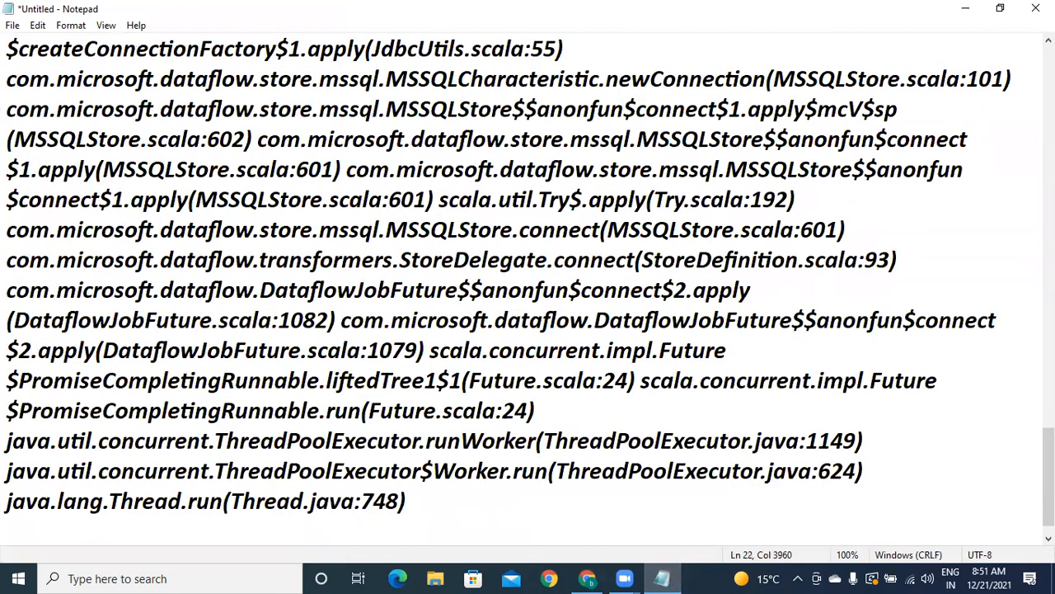
Step: Return to the beginning of the pasted text and examine the SQL database connection error message
{"action": "key", "text": "Up"}
{"action": "key", "text": "Up"}
{"action": "key", "text": "Up"}
{"action": "key", "text": "Up"}
{"action": "key", "text": "Up"}
{"action": "key", "text": "Up"}
{"action": "key", "text": "Up"}
{"action": "key", "text": "Up"}
{"action": "key", "text": "Up"}
{"action": "key", "text": "Up"}
{"action": "key", "text": "Up"}
{"action": "key", "text": "Up"}
{"action": "key", "text": "Up"}
{"action": "key", "text": "Up"}
{"action": "key", "text": "Up"}
{"action": "key", "text": "Up"}
{"action": "key", "text": "Up"}
{"action": "key", "text": "Up"}
{"action": "key", "text": "Up"}
{"action": "key", "text": "Up"}
{"action": "key", "text": "Up"}
{"action": "key", "text": "Up"}
{"action": "key", "text": "Up"}
{"action": "key", "text": "Up"}
{"action": "key", "text": "Up"}
{"action": "key", "text": "Up"}
{"action": "key", "text": "Up"}
{"action": "key", "text": "Up"}
{"action": "key", "text": "Up"}
{"action": "key", "text": "Up"}
{"action": "key", "text": "Up"}
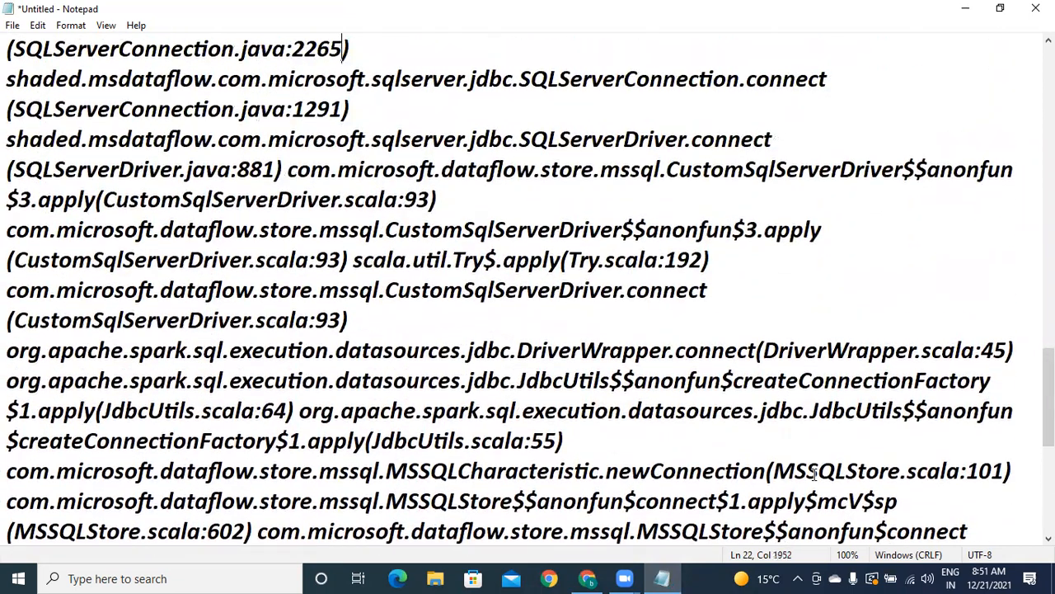
{"action": "key", "text": "Up"}
{"action": "key", "text": "Up"}
{"action": "key", "text": "Up"}
{"action": "key", "text": "Up"}
{"action": "key", "text": "Up"}
{"action": "key", "text": "Up"}
{"action": "key", "text": "Up"}
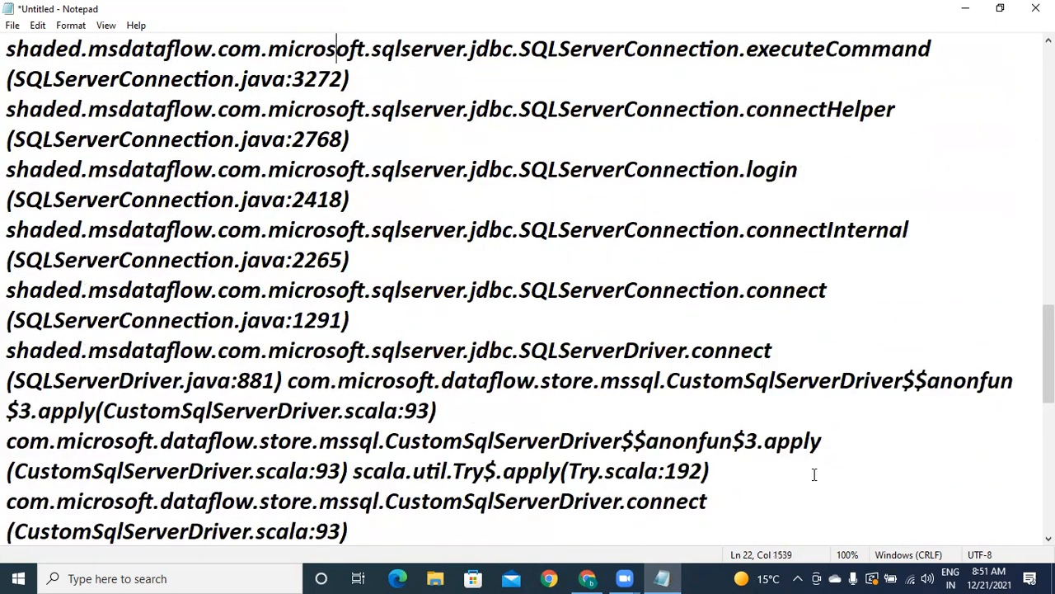
{"action": "key", "text": "Up"}
{"action": "key", "text": "Up"}
{"action": "key", "text": "Up"}
{"action": "key", "text": "Up"}
{"action": "key", "text": "Up"}
{"action": "key", "text": "Up"}
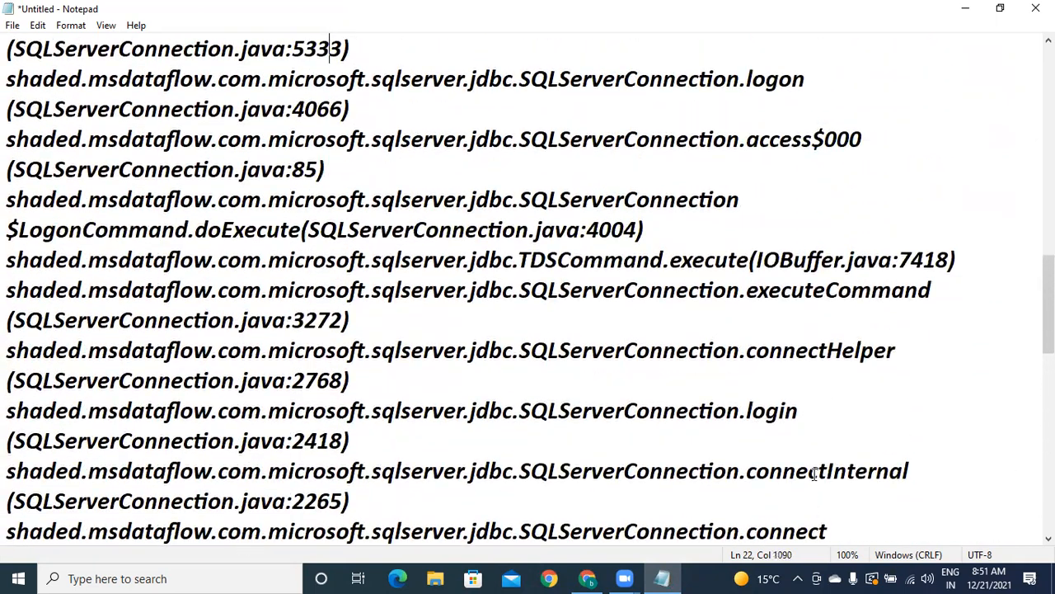
{"action": "key", "text": "Up"}
{"action": "key", "text": "Up"}
{"action": "key", "text": "Up"}
{"action": "key", "text": "Up"}
{"action": "key", "text": "Up"}
{"action": "key", "text": "Up"}
{"action": "key", "text": "Up"}
{"action": "key", "text": "Up"}
{"action": "key", "text": "Up"}
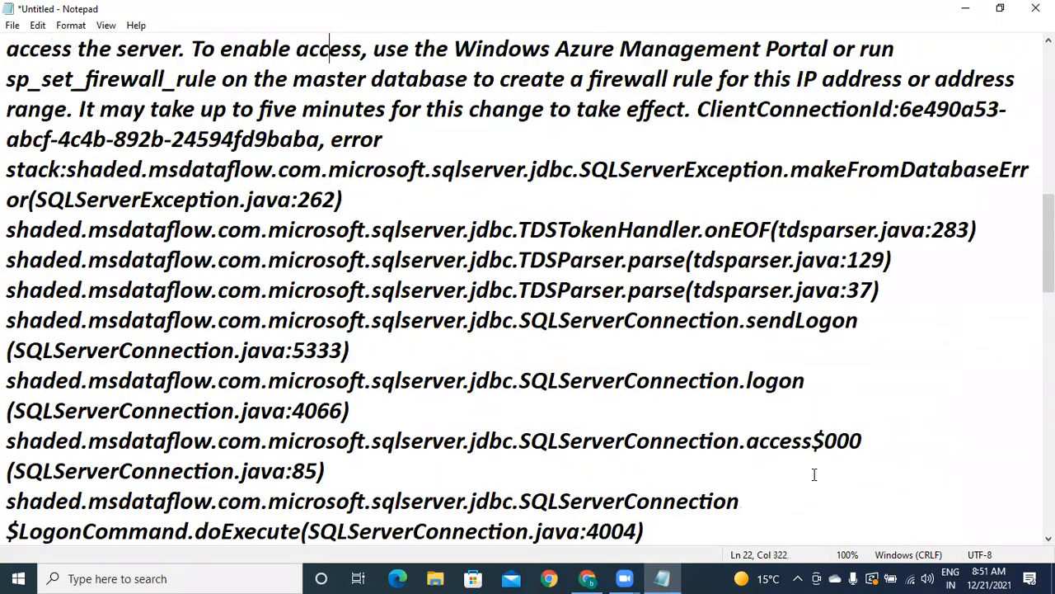
{"action": "key", "text": "Up"}
{"action": "key", "text": "Up"}
{"action": "key", "text": "Up"}
{"action": "key", "text": "Up"}
{"action": "key", "text": "Up"}
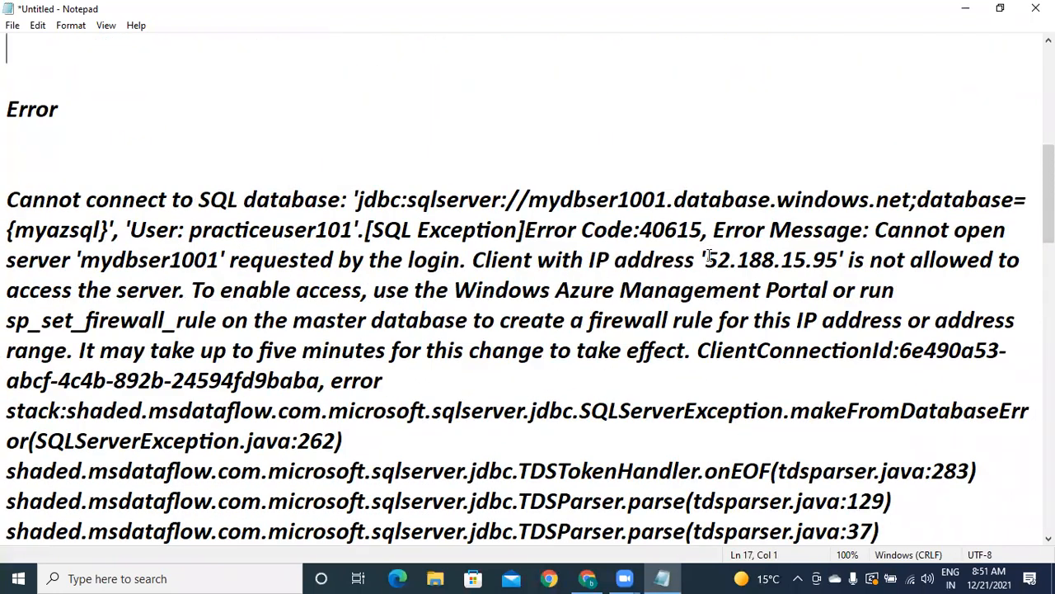
Step: Copy the blocked client IP address 52.188.15.95 from the error text and switch back to the browser
{"action": "left_click_drag", "start_coordinate": [707, 260], "coordinate": [836, 256]}
{"action": "key", "text": "ctrl+c"}
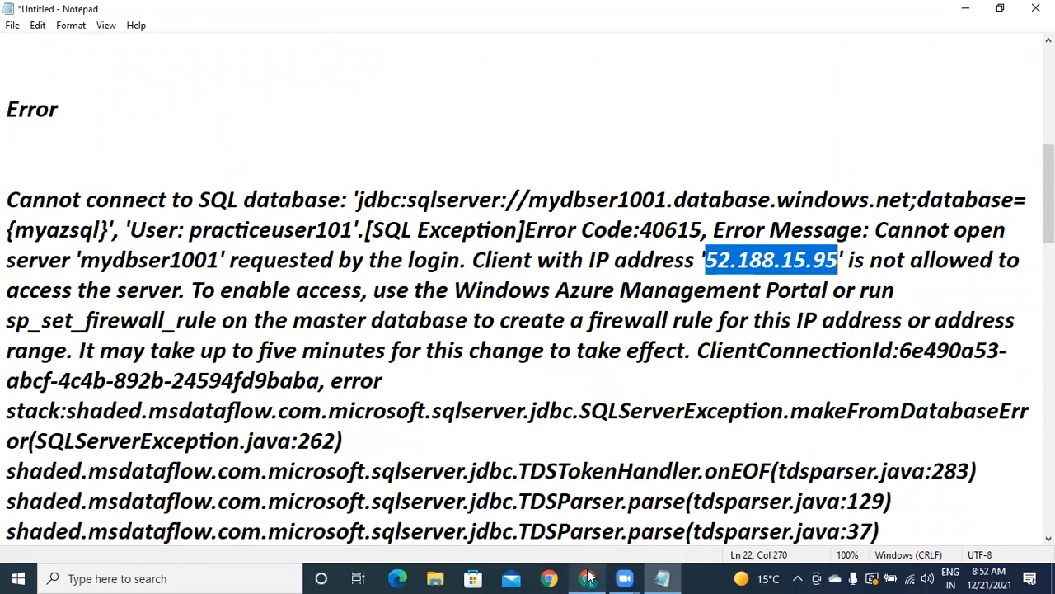
{"action": "left_click", "coordinate": [625, 459]}
{"action": "left_click", "coordinate": [627, 470]}
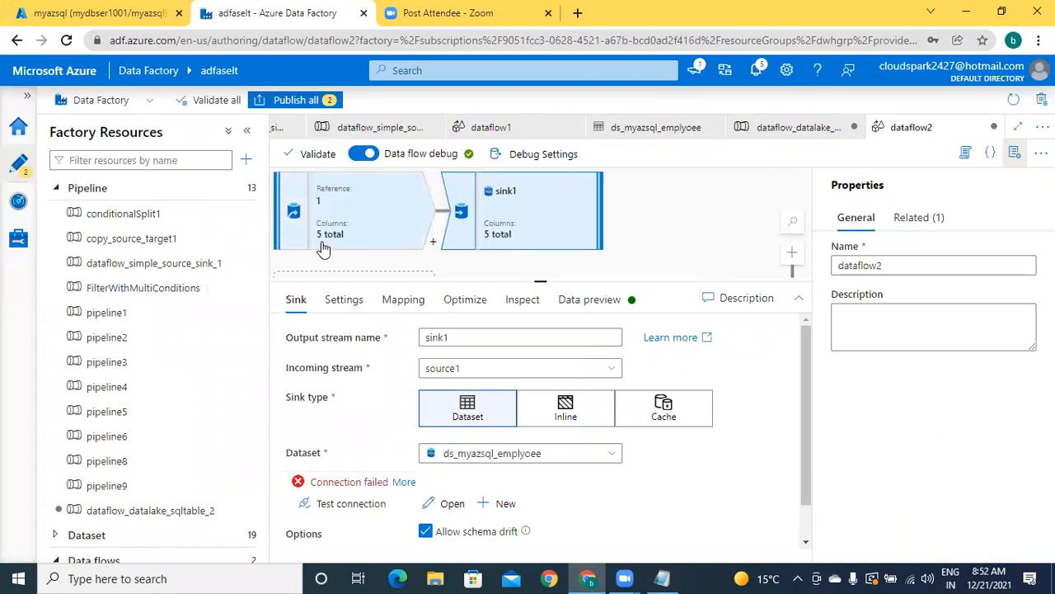
Step: Open the overview of the myazsql database in the Azure portal, discarding unsaved edits, and open its server firewall settings
{"action": "left_click", "coordinate": [132, 15]}
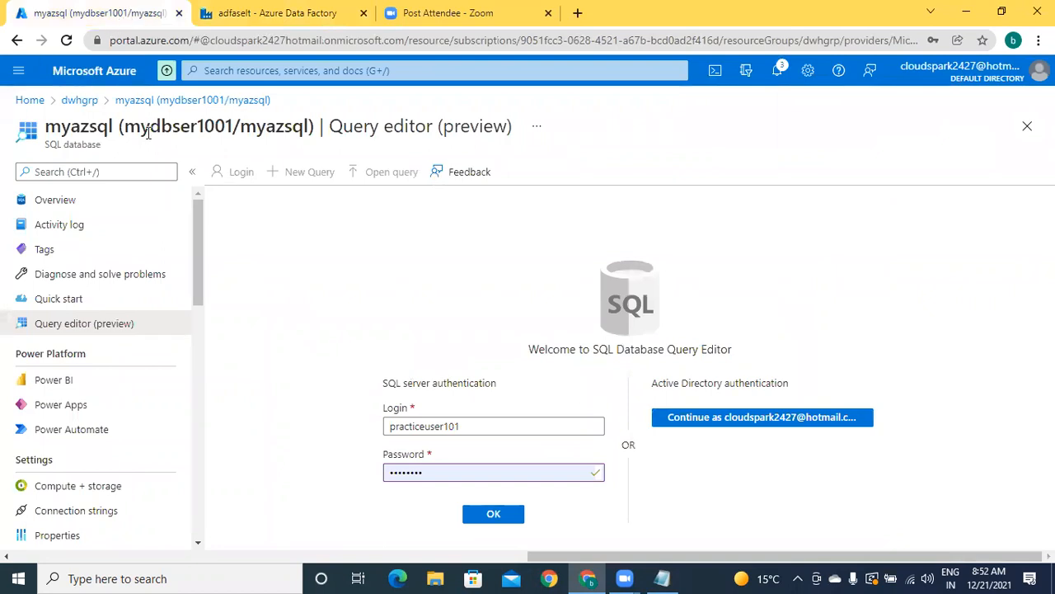
{"action": "left_click", "coordinate": [48, 206]}
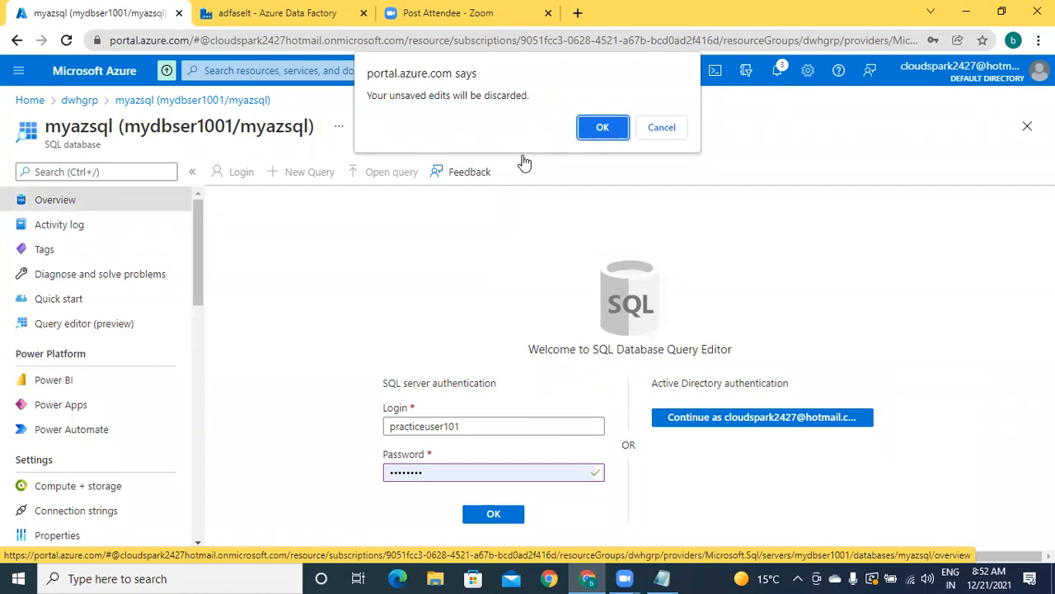
{"action": "left_click", "coordinate": [672, 127]}
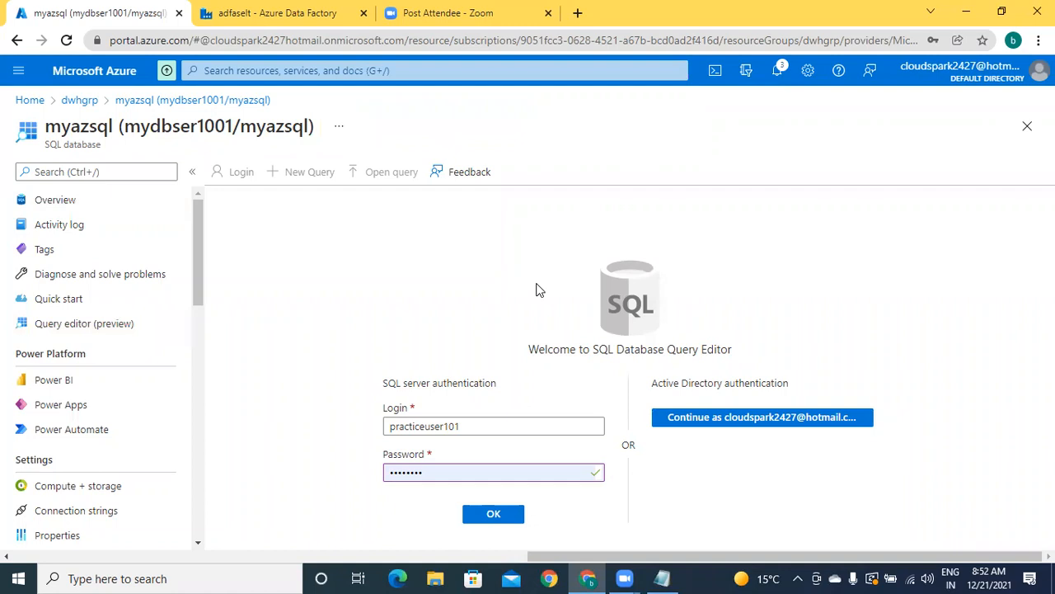
{"action": "left_click", "coordinate": [69, 211]}
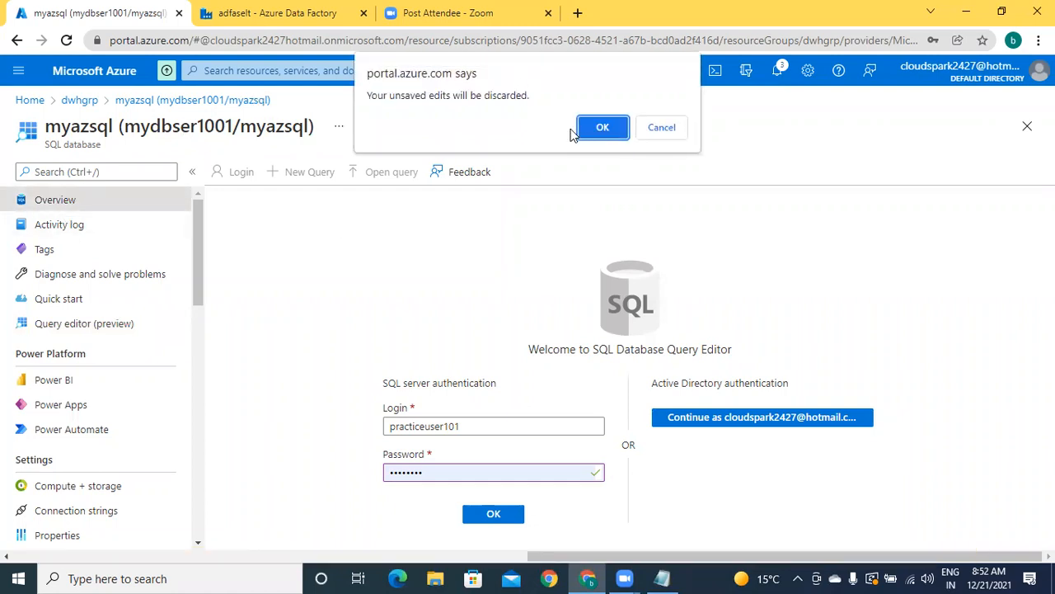
{"action": "left_click", "coordinate": [600, 132]}
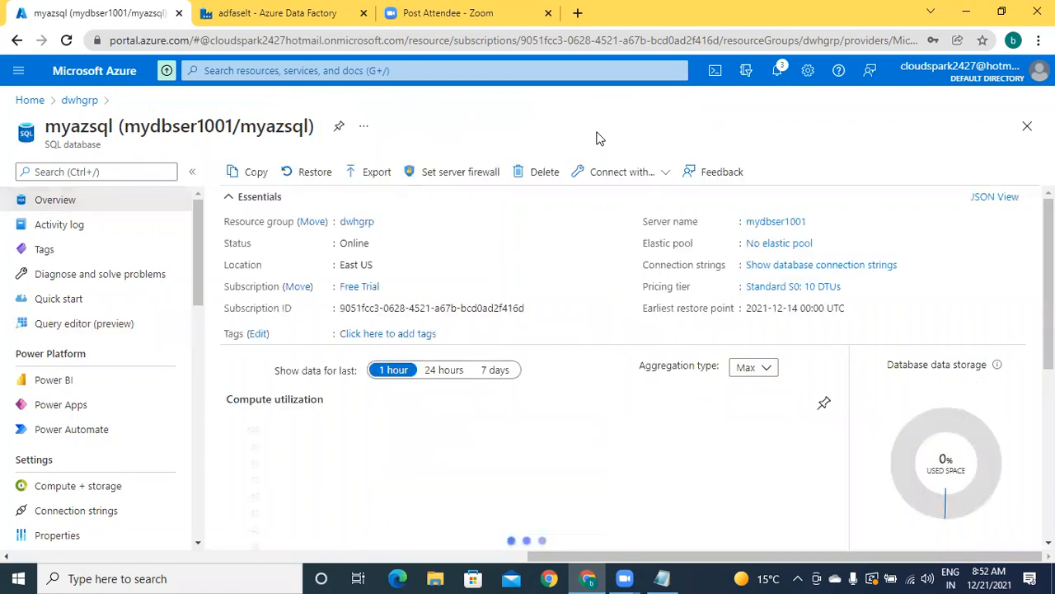
{"action": "left_click", "coordinate": [466, 173]}
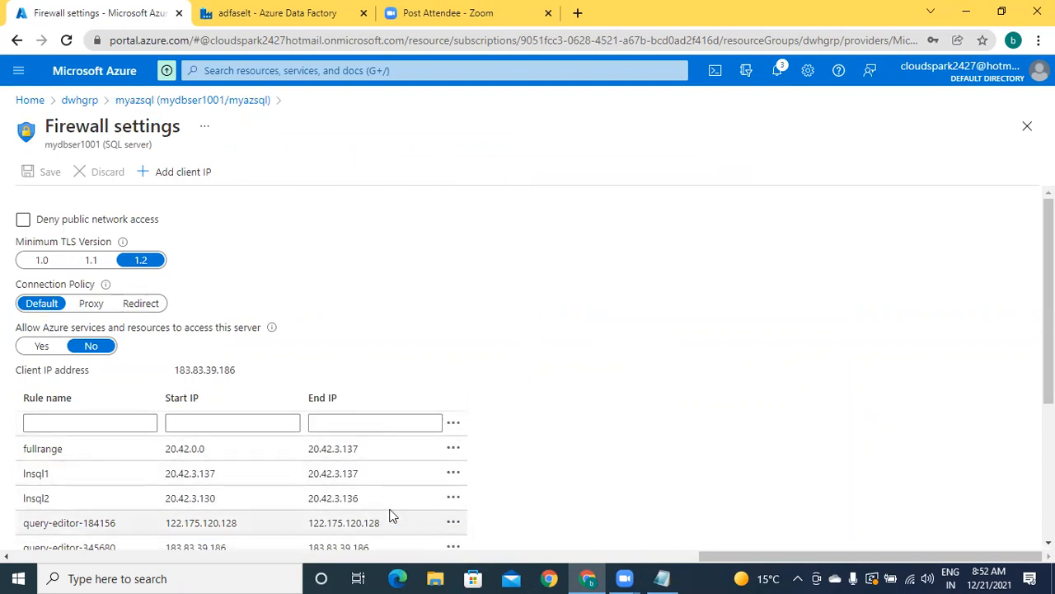
Step: Enter the copied address 52.188.15.95 as both start IP and end IP of a new firewall rule
{"action": "left_click", "coordinate": [230, 420]}
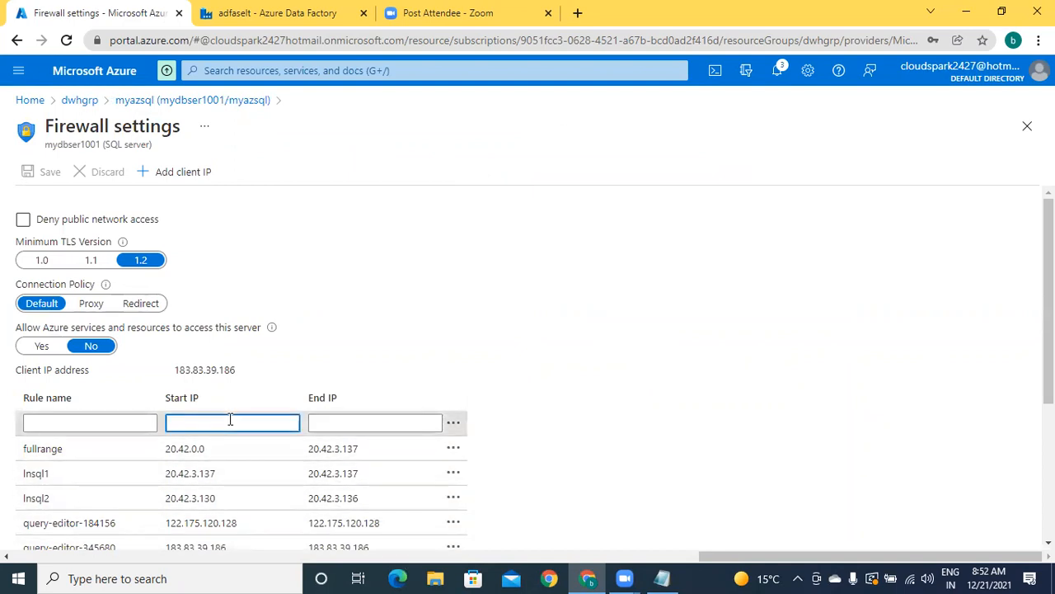
{"action": "key", "text": "ctrl+v"}
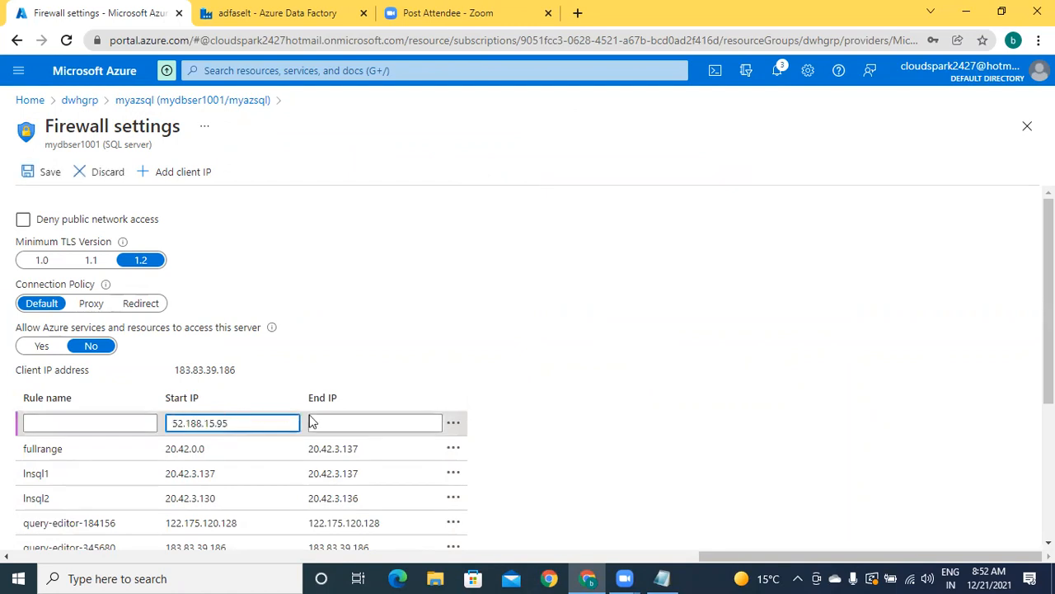
{"action": "left_click", "coordinate": [336, 421]}
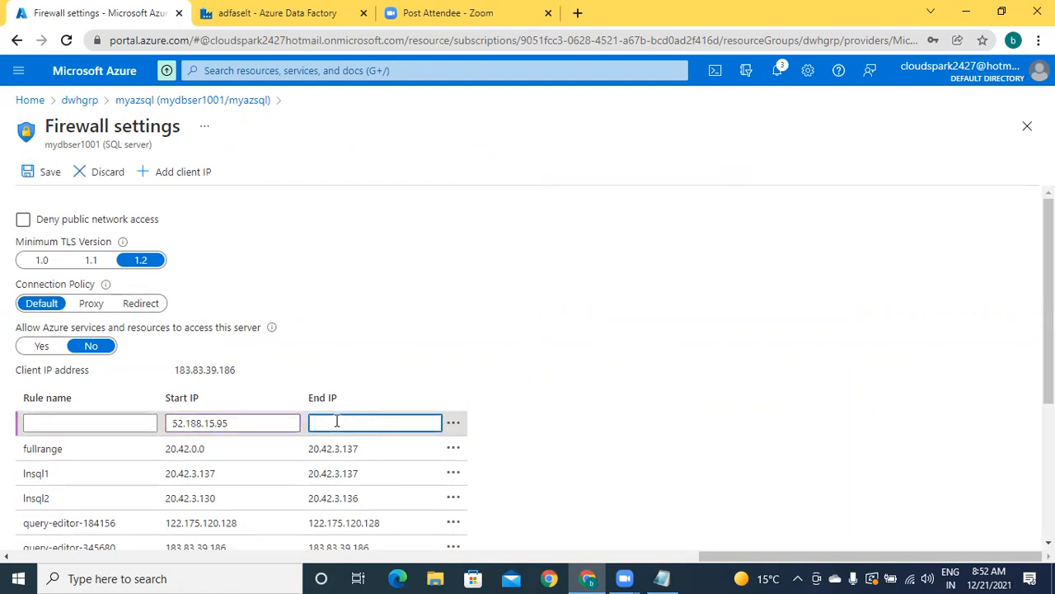
{"action": "key", "text": "ctrl+v"}
Step: Change the new firewall rule's start IP to 52.188.0.00
{"action": "left_click", "coordinate": [247, 423]}
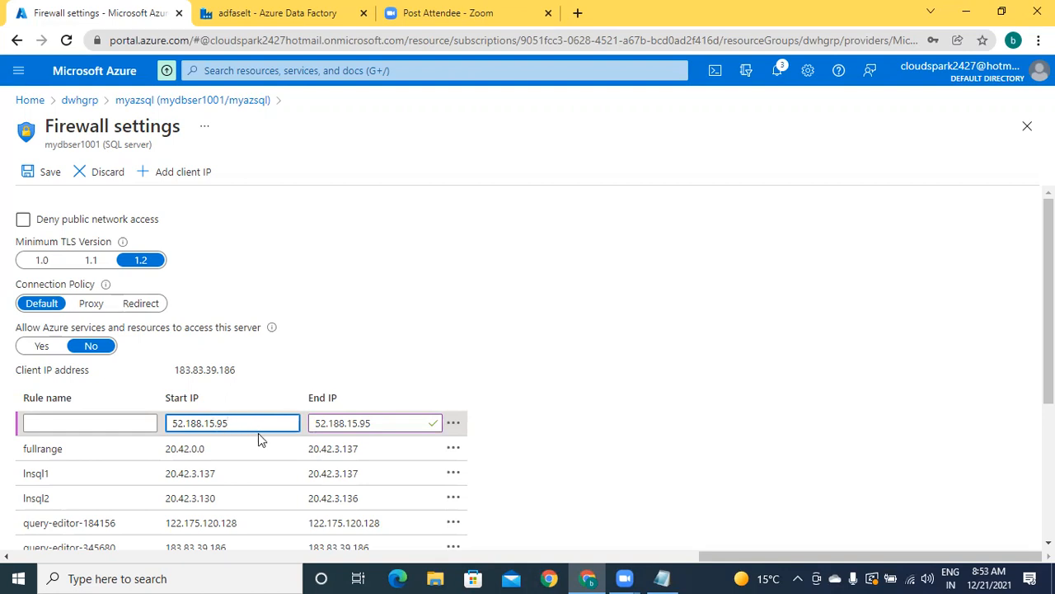
{"action": "left_click", "coordinate": [213, 424]}
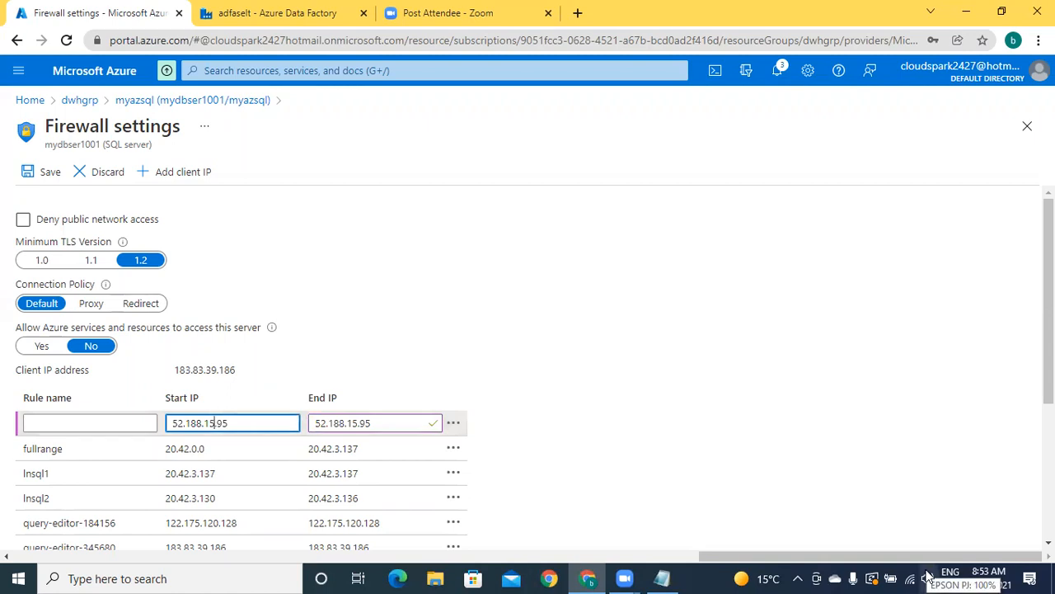
{"action": "key", "text": "BackSpace"}
{"action": "key", "text": "BackSpace"}
{"action": "type", "text": "0"}
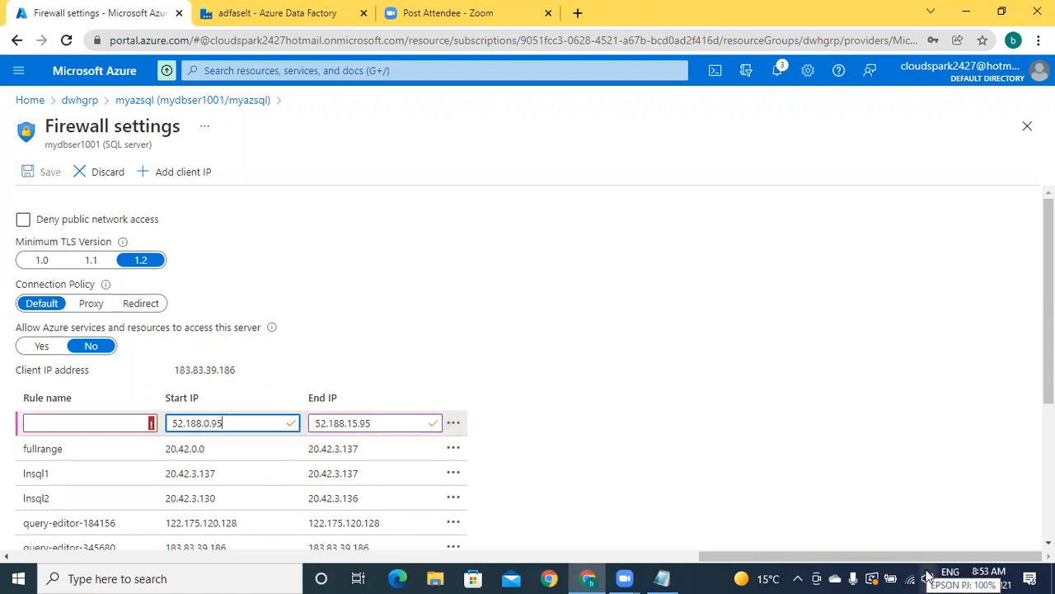
{"action": "key", "text": "End"}
{"action": "key", "text": "BackSpace"}
{"action": "key", "text": "BackSpace"}
{"action": "type", "text": "00"}
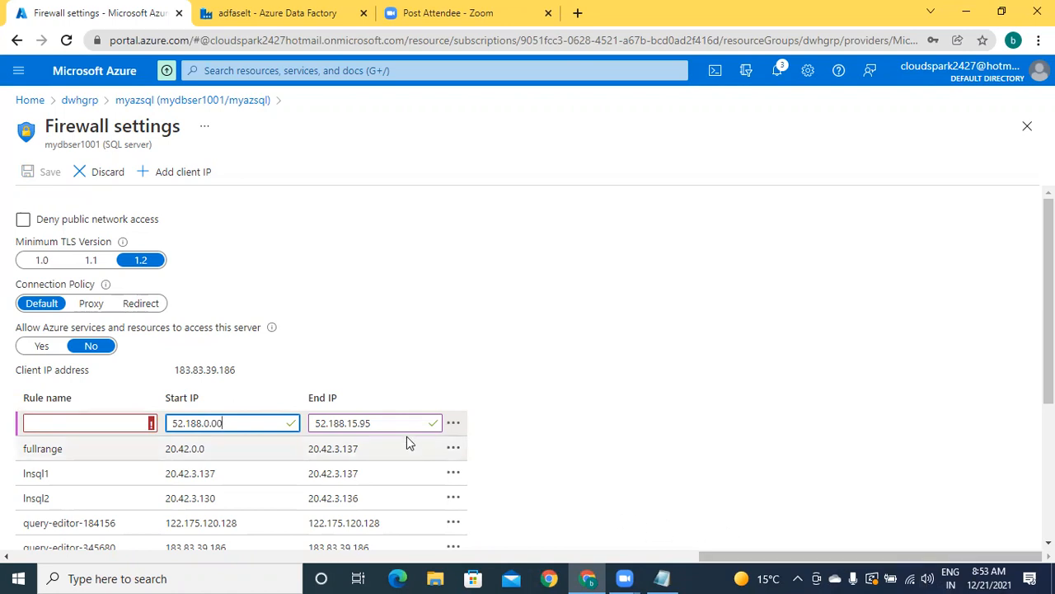
Step: Change the new firewall rule's end IP to 52.188.95.99
{"action": "left_click", "coordinate": [391, 420]}
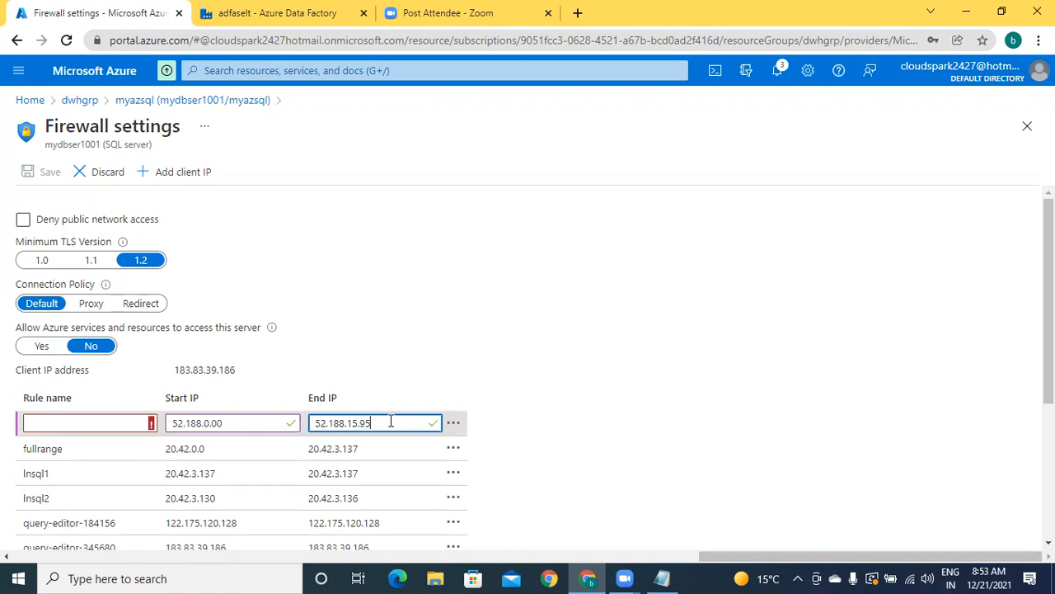
{"action": "key", "text": "BackSpace"}
{"action": "type", "text": "9"}
{"action": "key", "text": "Left"}
{"action": "key", "text": "Left"}
{"action": "key", "text": "Left"}
{"action": "key", "text": "Left"}
{"action": "key", "text": "BackSpace"}
{"action": "type", "text": "0"}
{"action": "key", "text": "BackSpace"}
{"action": "type", "text": "9"}
{"action": "left_click", "coordinate": [574, 455]}
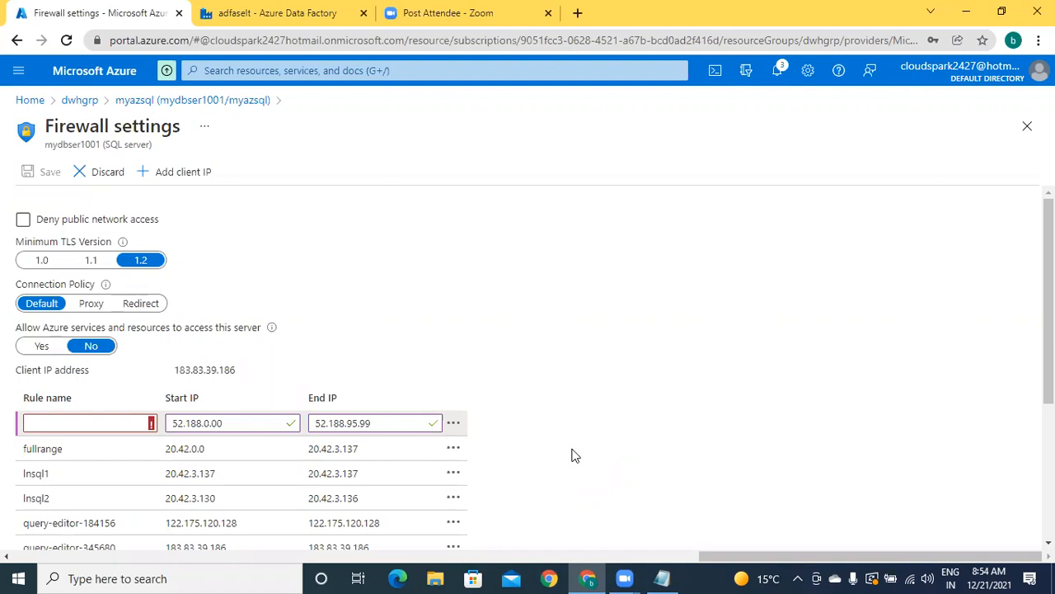
Step: Name the new firewall rule sqltrail and save the server firewall settings
{"action": "left_click", "coordinate": [106, 427]}
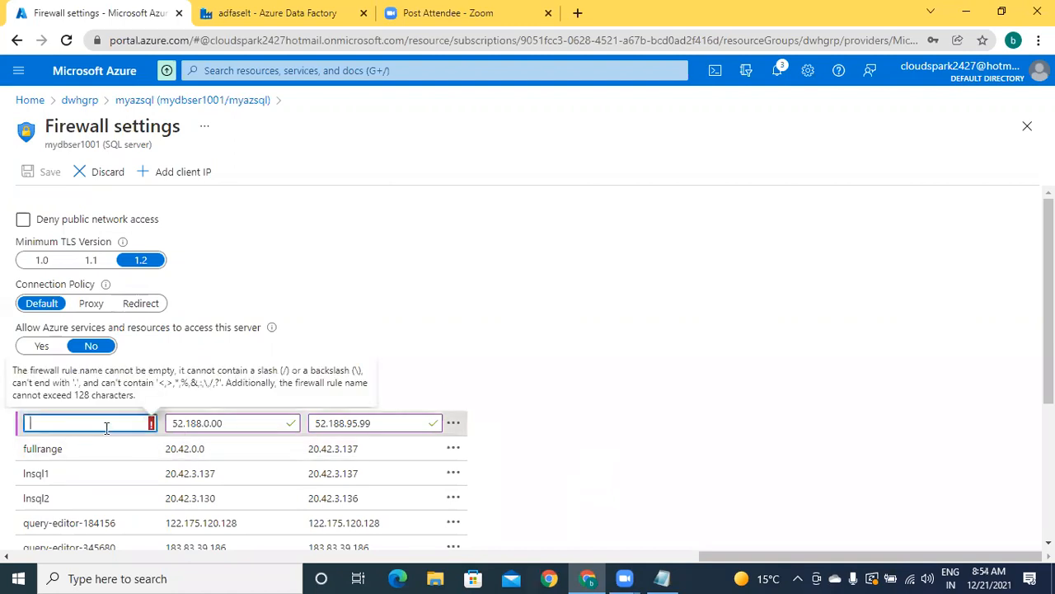
{"action": "type", "text": "sql"}
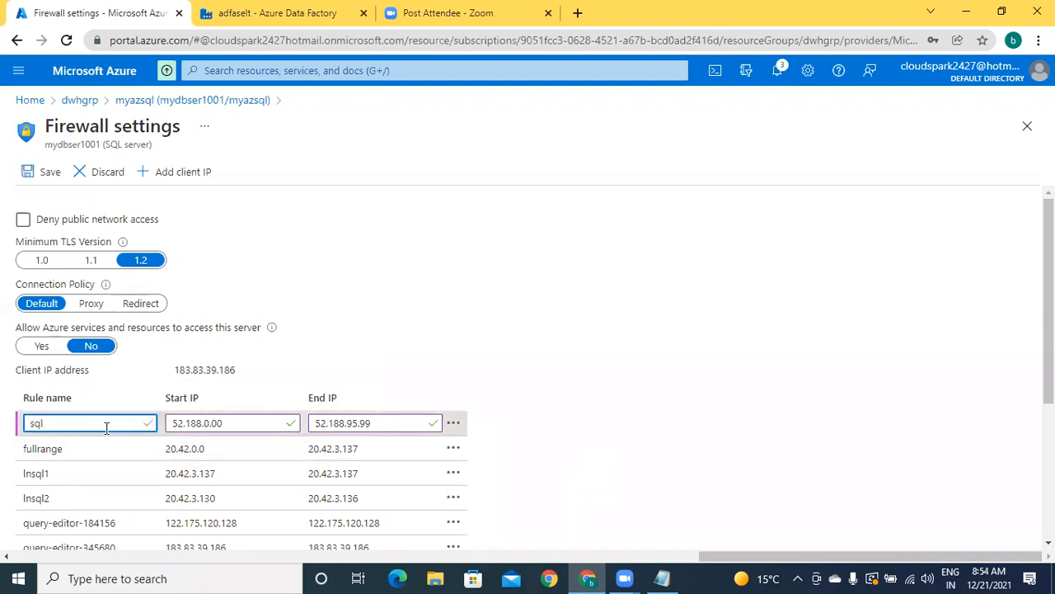
{"action": "type", "text": "trail"}
{"action": "left_click", "coordinate": [564, 420]}
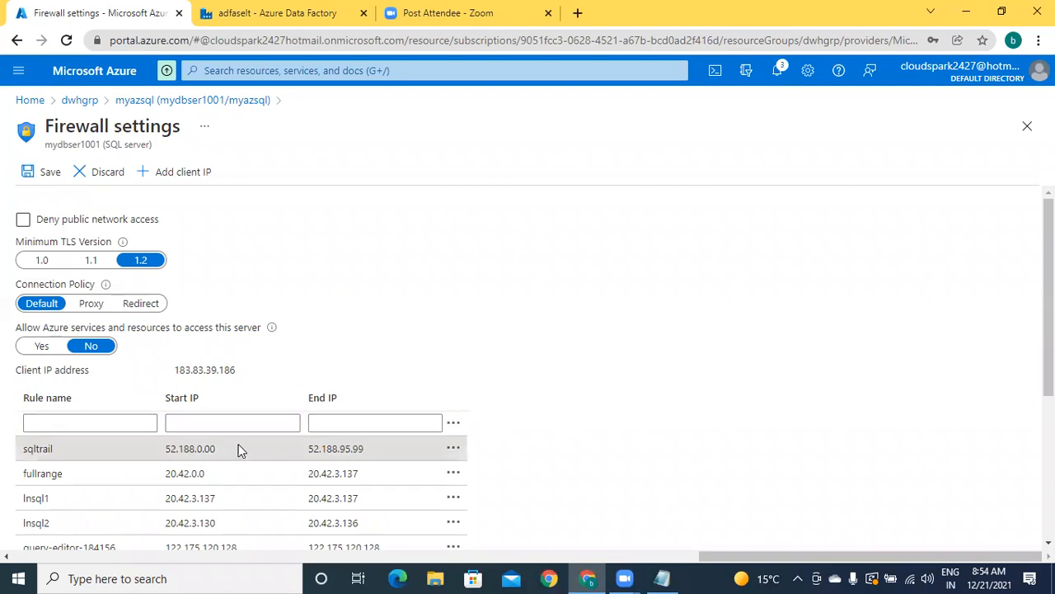
{"action": "left_click", "coordinate": [49, 173]}
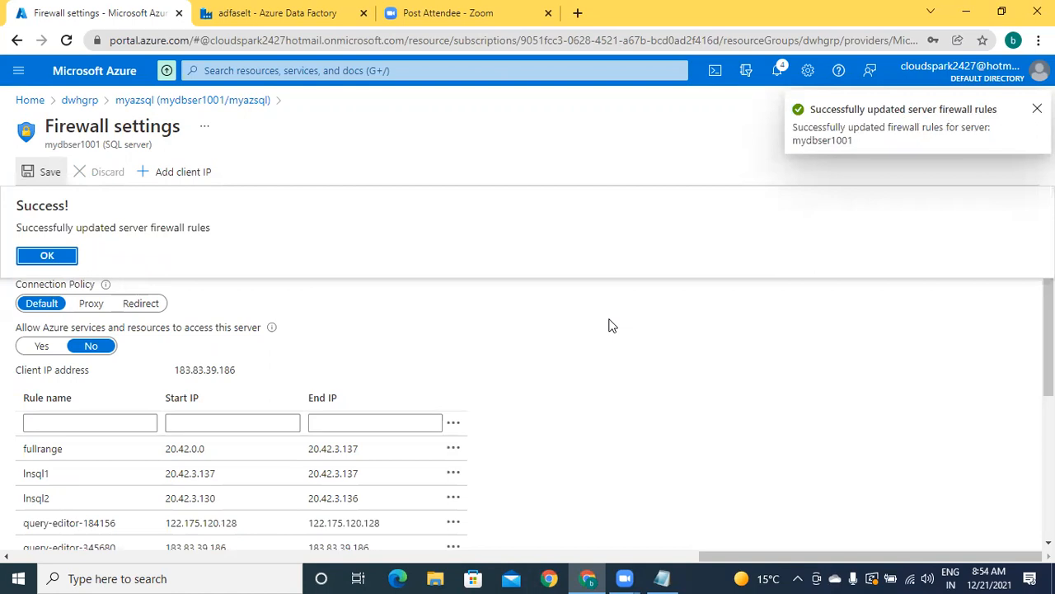
Step: Glance at the error text in Notepad, return to dataflow2 in Data Factory and retest the dataset connection of sink1
{"action": "left_click", "coordinate": [592, 571]}
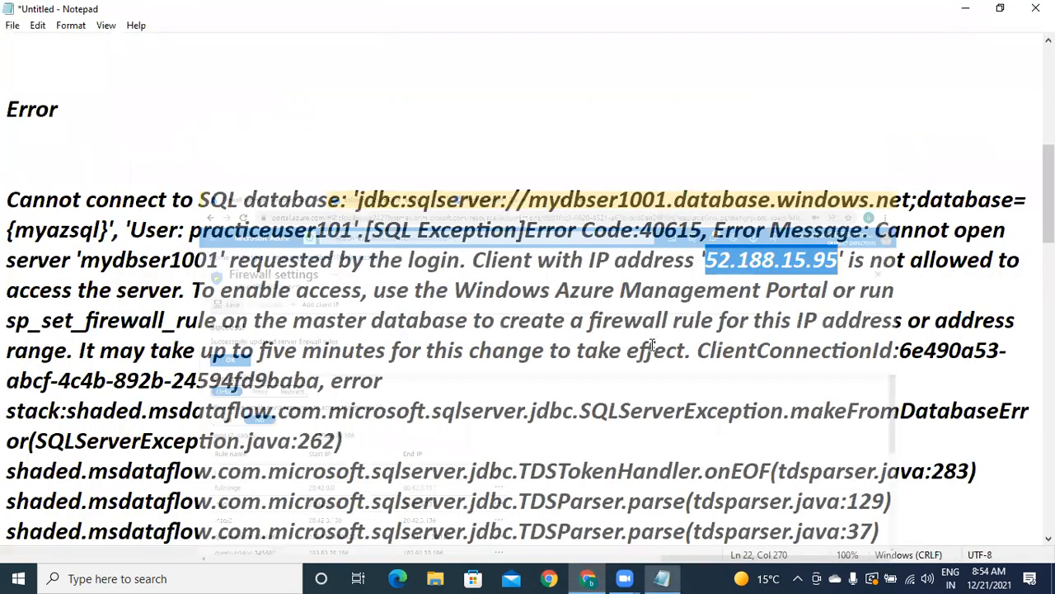
{"action": "left_click", "coordinate": [652, 344]}
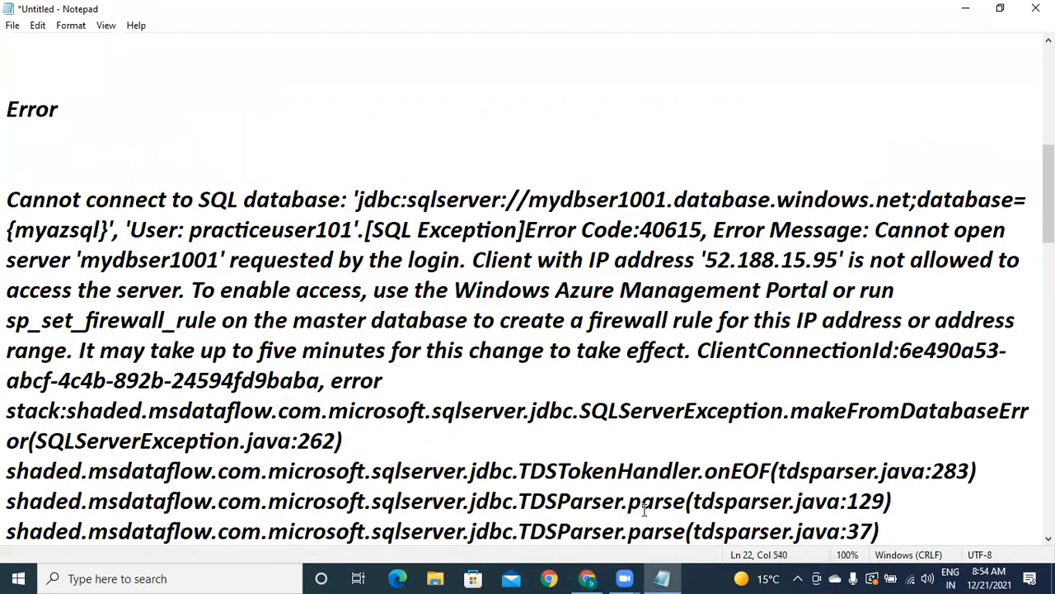
{"action": "left_click", "coordinate": [592, 577]}
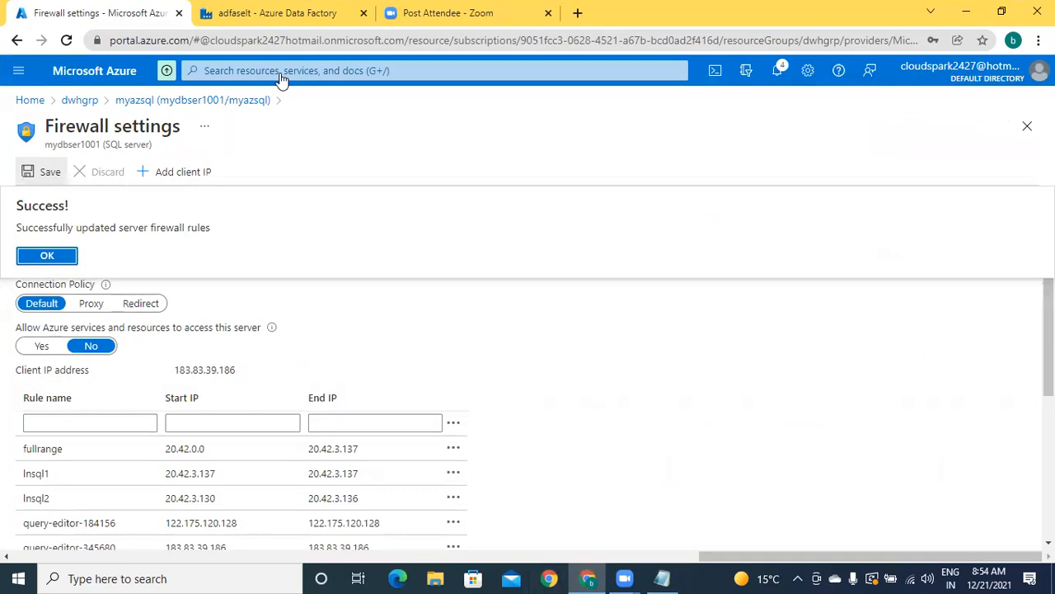
{"action": "left_click", "coordinate": [300, 18]}
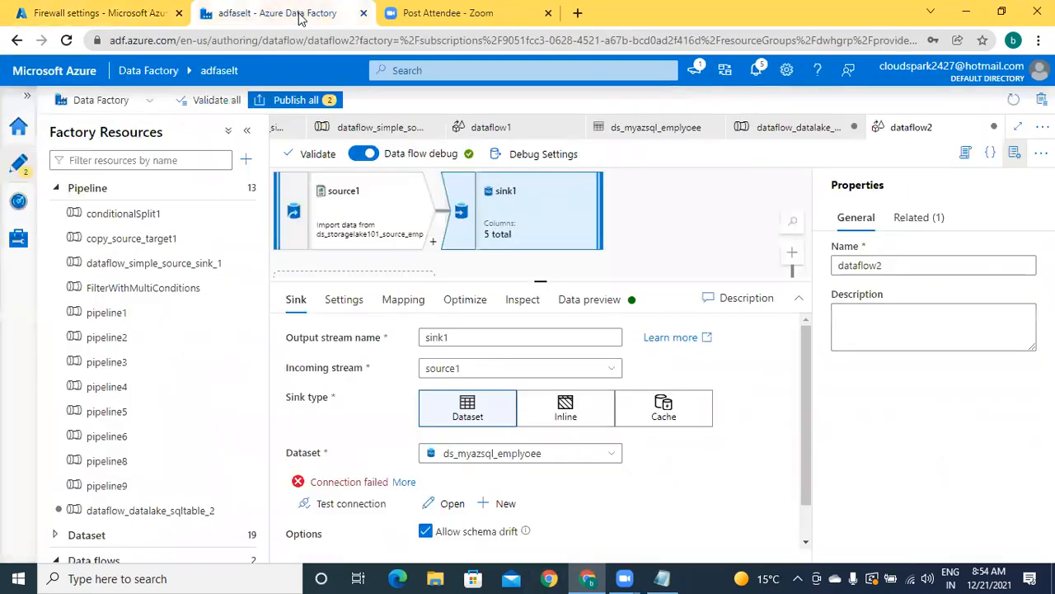
{"action": "left_click", "coordinate": [351, 504]}
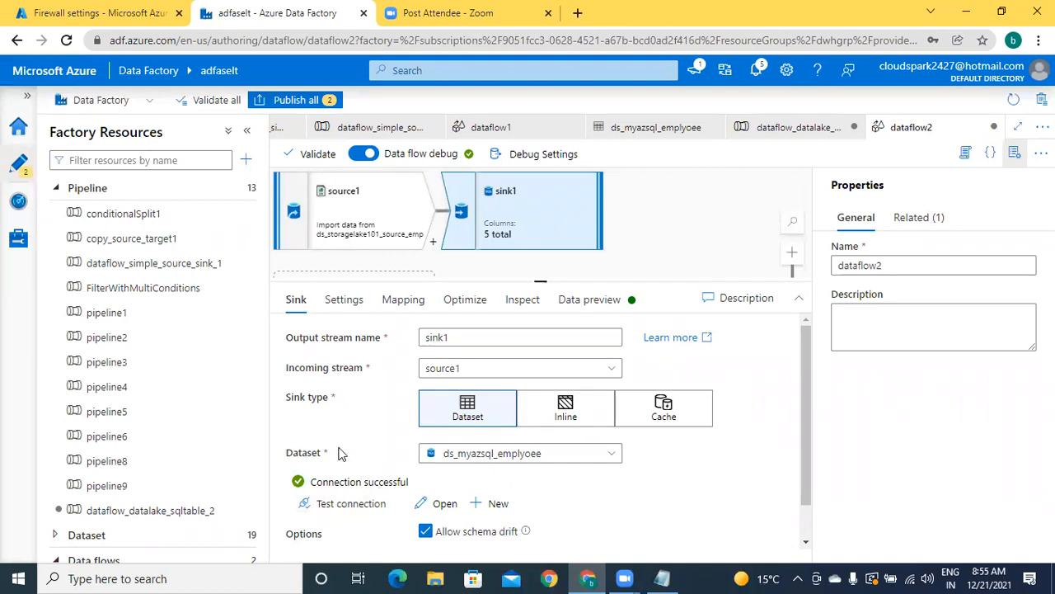
Step: Check the source1 and sink1 transformations and publish the pending pipeline dataflow_datalake_sqltable_2 and data flow dataflow2
{"action": "left_click", "coordinate": [380, 219]}
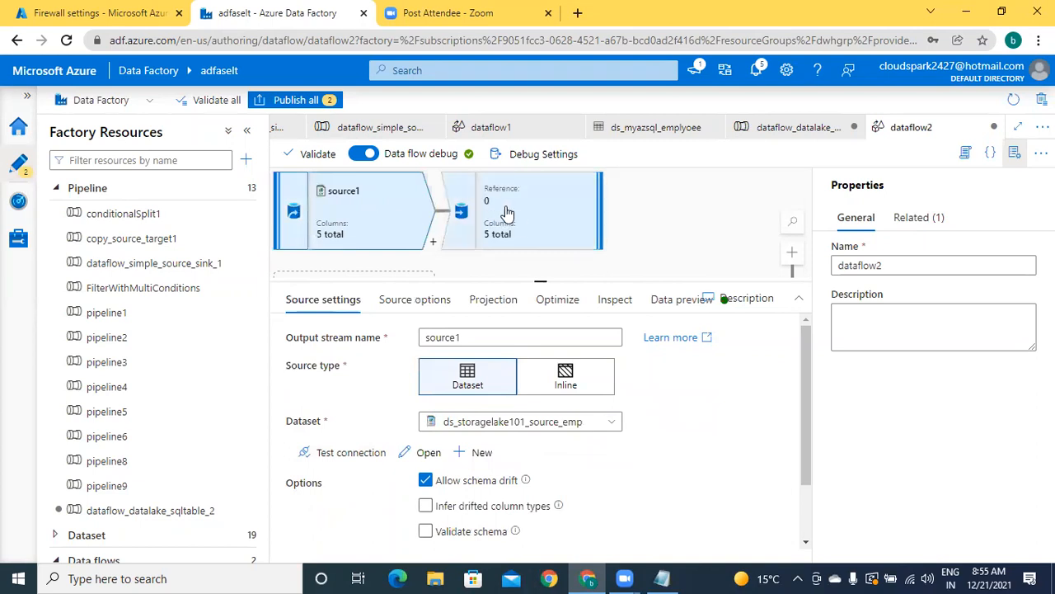
{"action": "left_click", "coordinate": [516, 221]}
{"action": "left_click", "coordinate": [406, 225]}
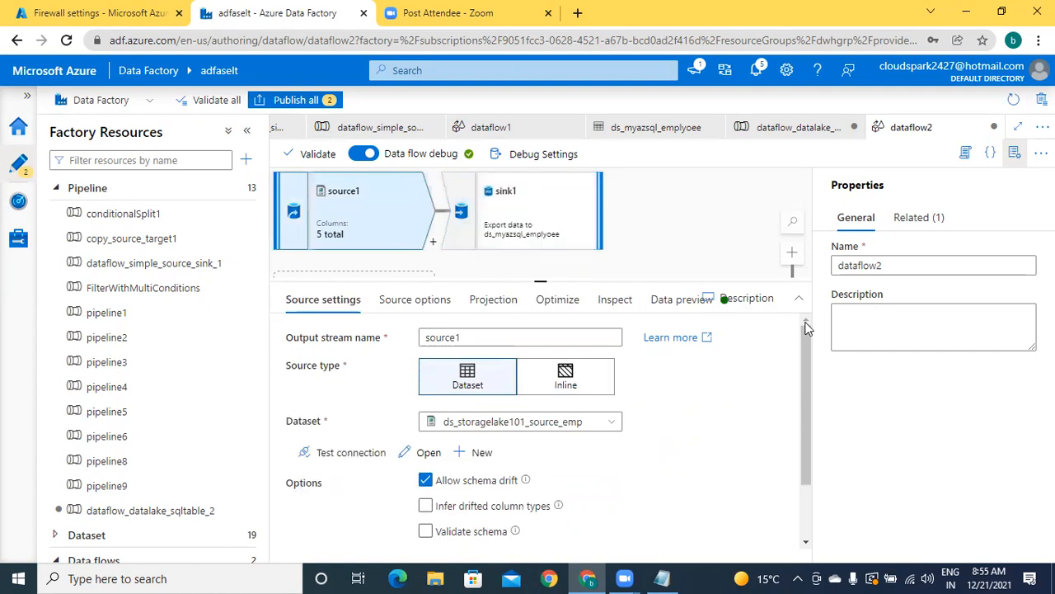
{"action": "left_click", "coordinate": [297, 100]}
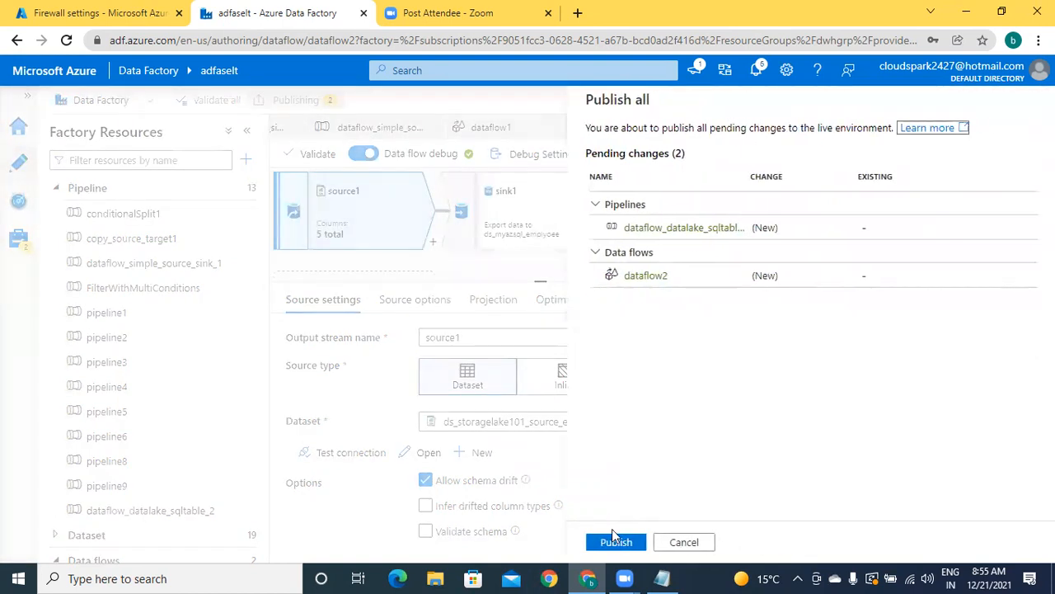
{"action": "left_click", "coordinate": [615, 542]}
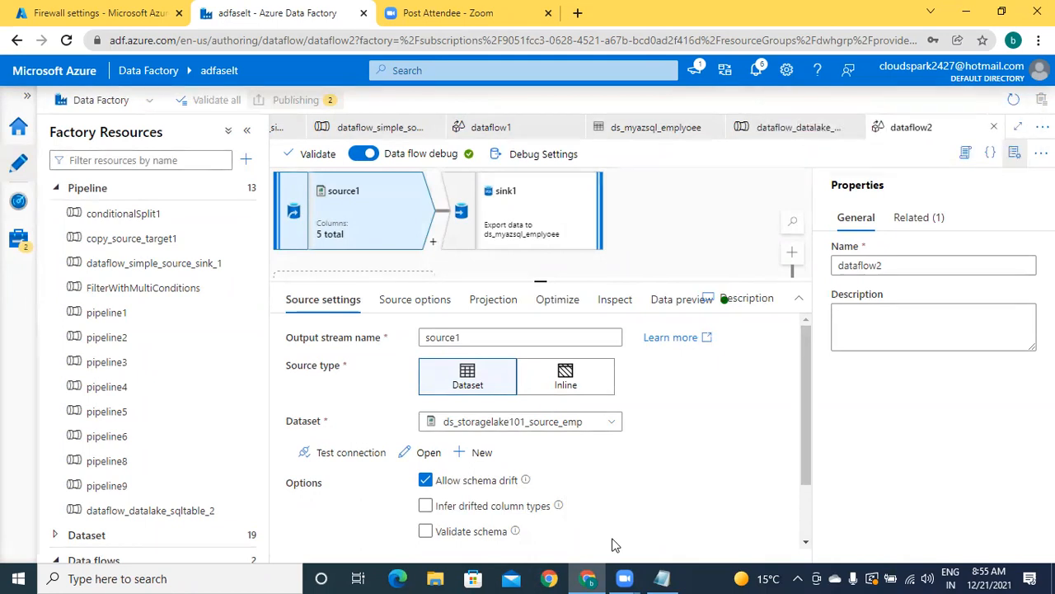
Step: Open the pipeline dataflow_datalake_sqltable_2, check the parameters of its Data flow1 activity and validate the pipeline
{"action": "left_click", "coordinate": [794, 128]}
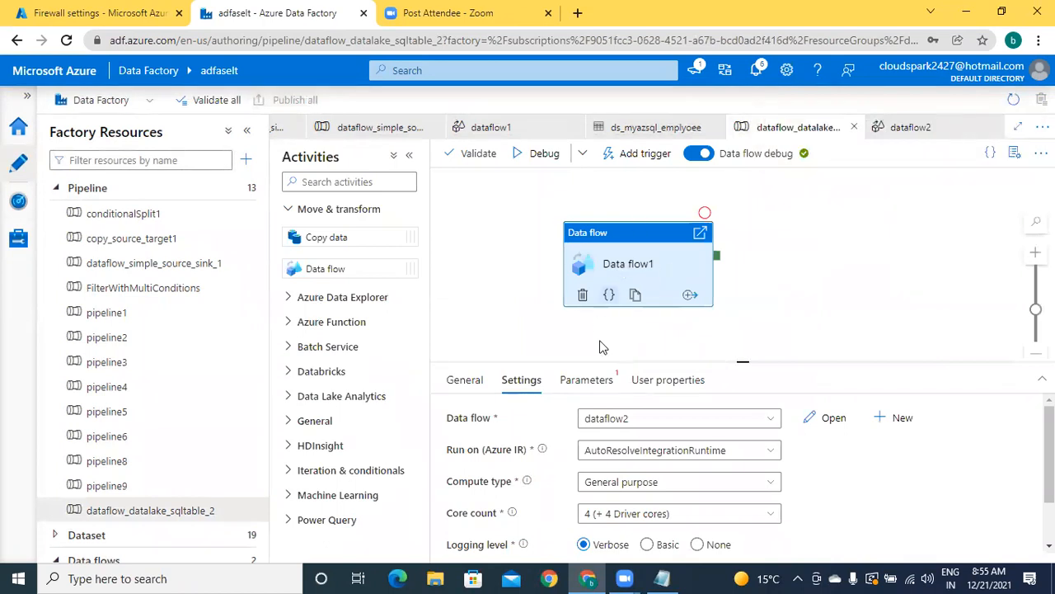
{"action": "left_click", "coordinate": [601, 383]}
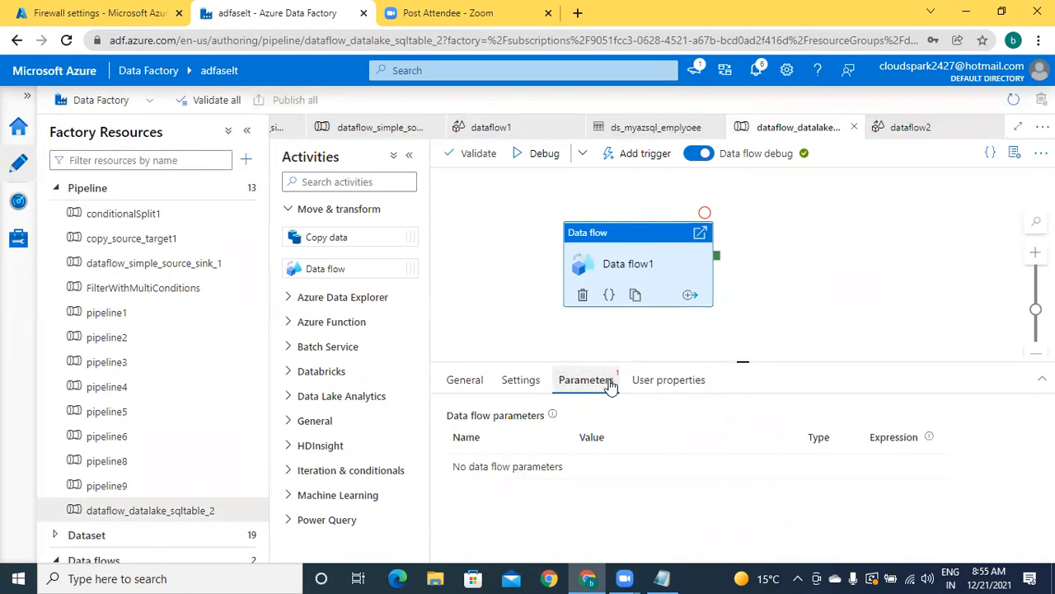
{"action": "left_click", "coordinate": [495, 256]}
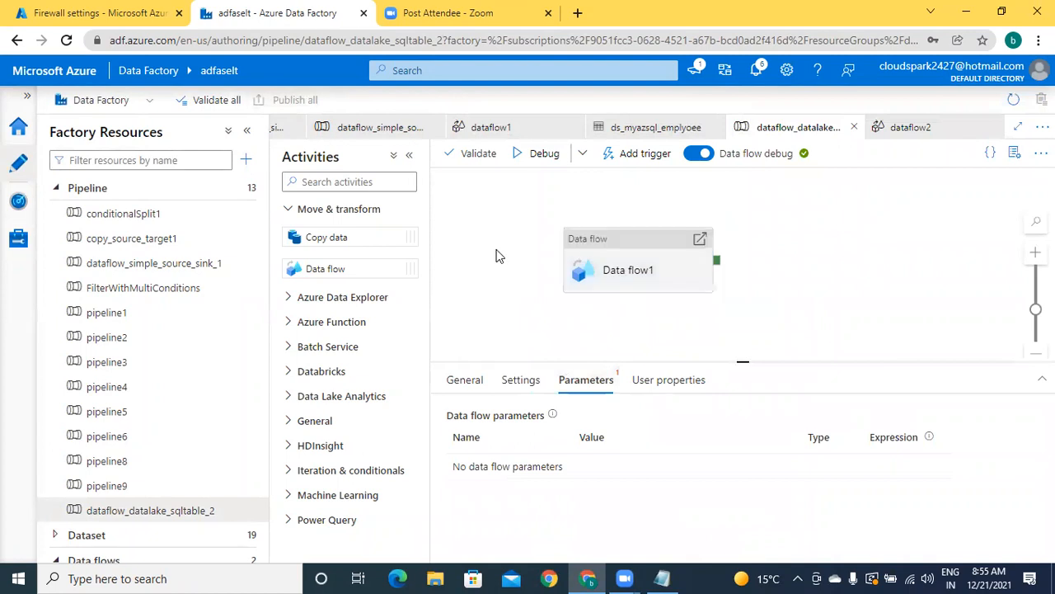
{"action": "left_click", "coordinate": [608, 280]}
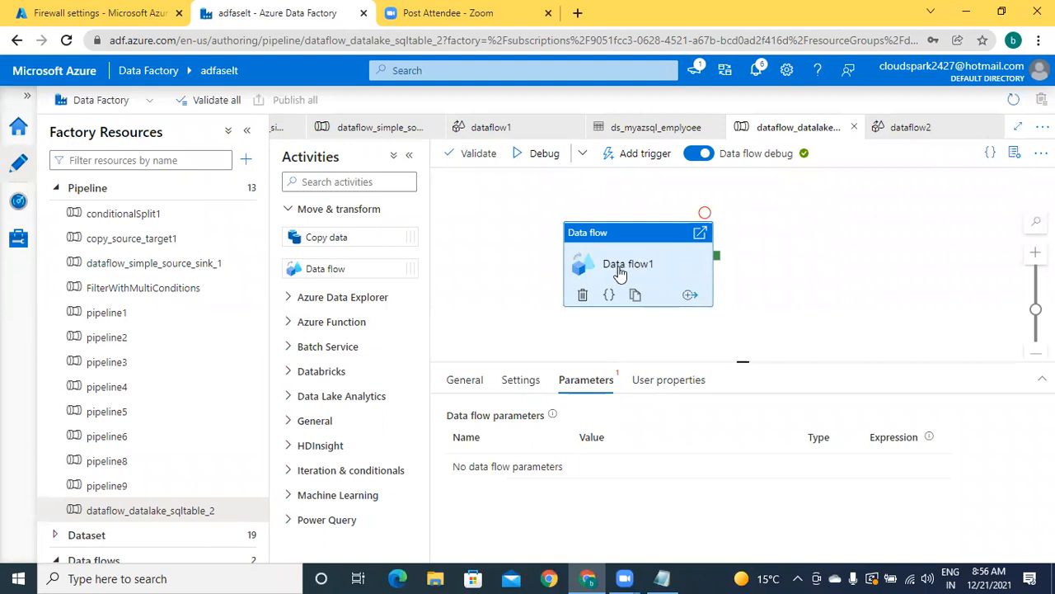
{"action": "left_click", "coordinate": [472, 160]}
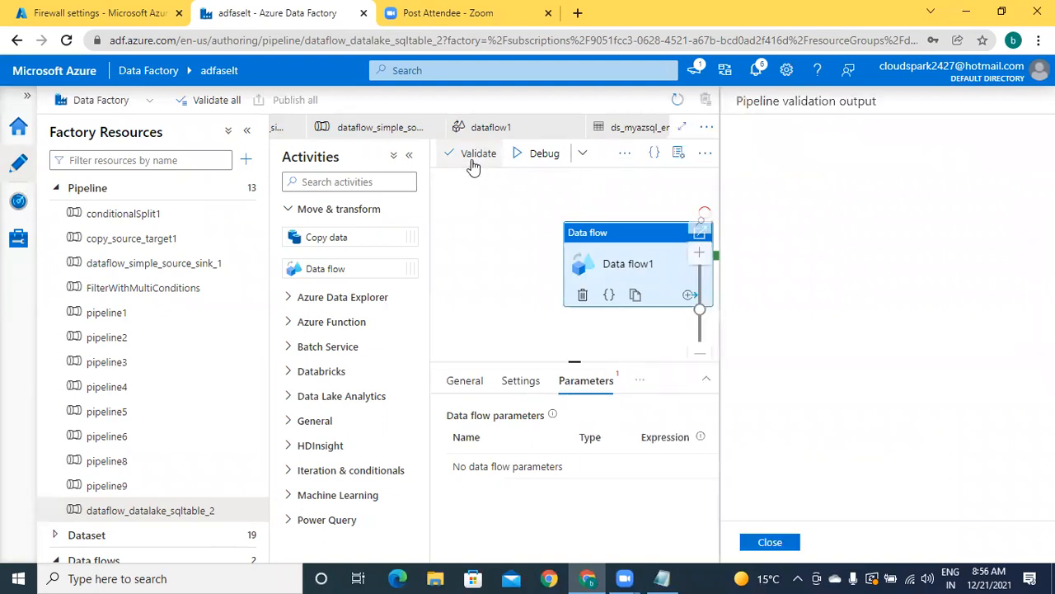
Step: Close the validation output and run the pipeline dataflow_datalake_sqltable_2 in debug mode, checking the status of Data flow1
{"action": "left_click", "coordinate": [776, 543]}
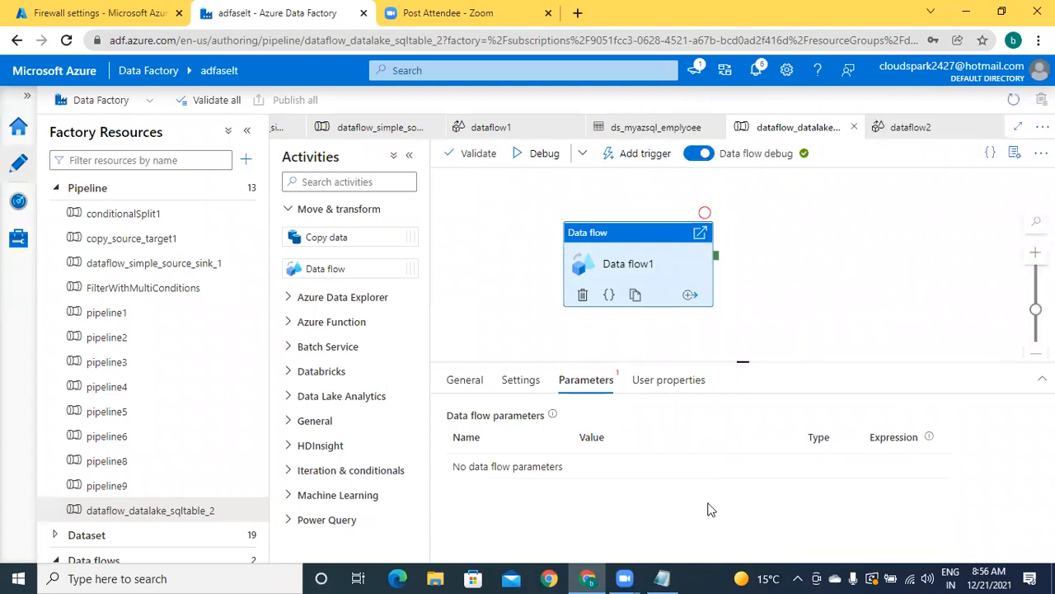
{"action": "left_click", "coordinate": [549, 160]}
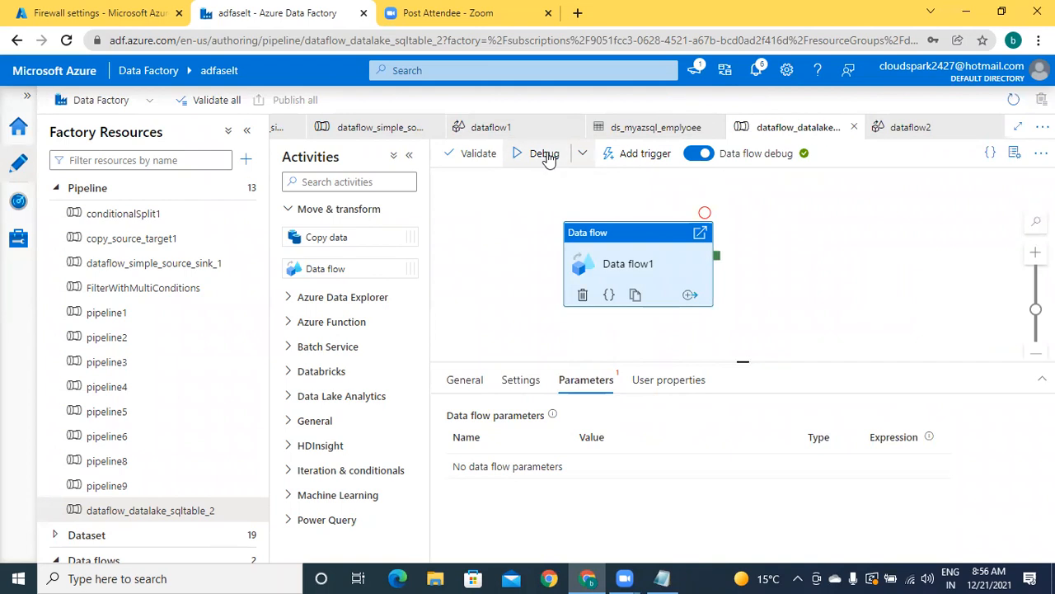
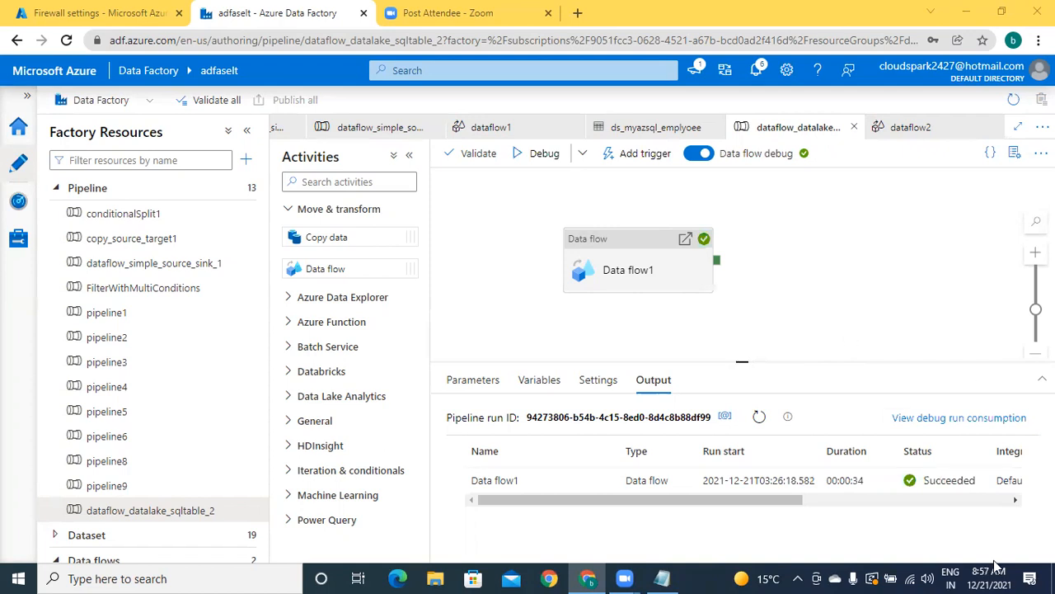
{"action": "mouse_move", "coordinate": [956, 487]}
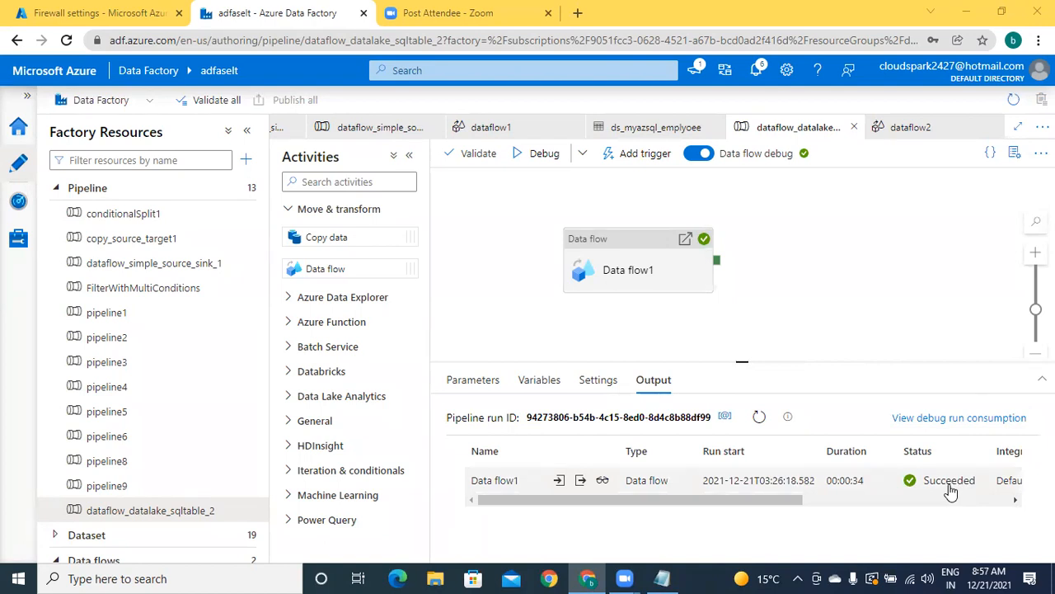
Step: Return to the myazsql database in the Azure portal and sign in to its query editor with the prefilled SQL server credentials
{"action": "left_click", "coordinate": [106, 18]}
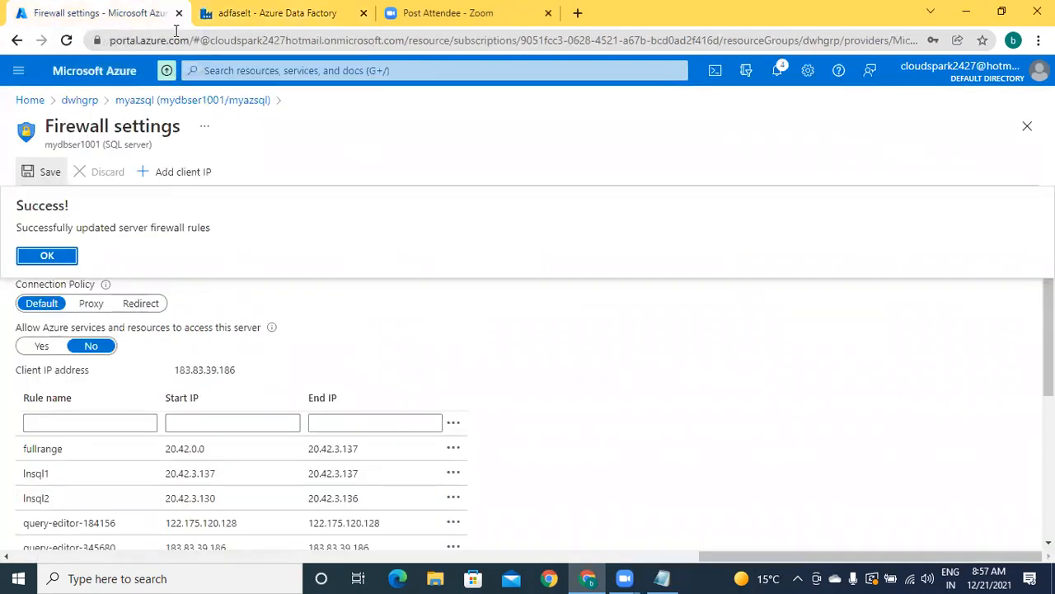
{"action": "left_click", "coordinate": [192, 100]}
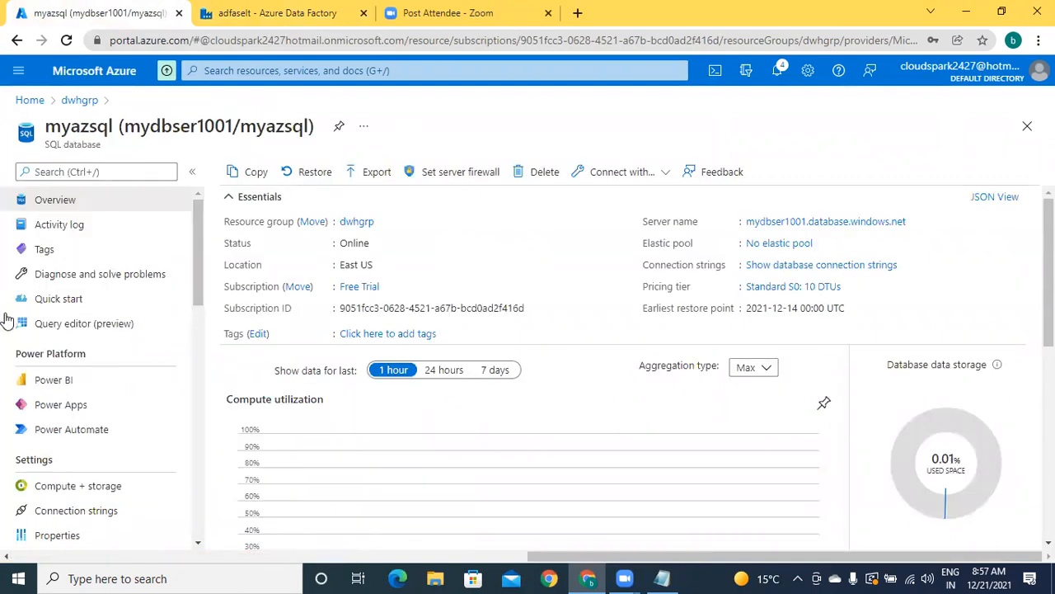
{"action": "left_click", "coordinate": [69, 326]}
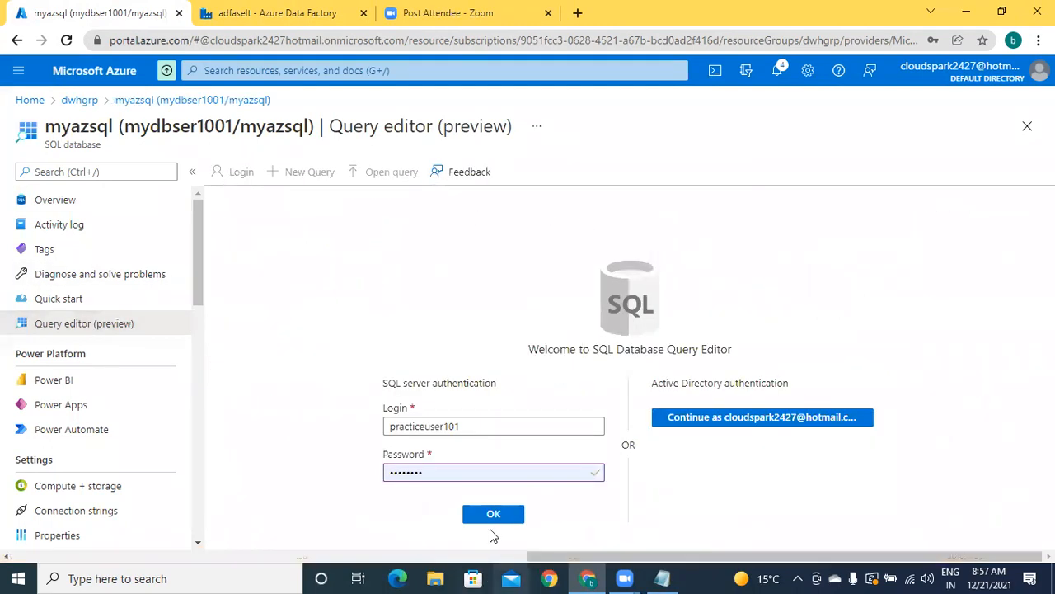
{"action": "left_click", "coordinate": [498, 517]}
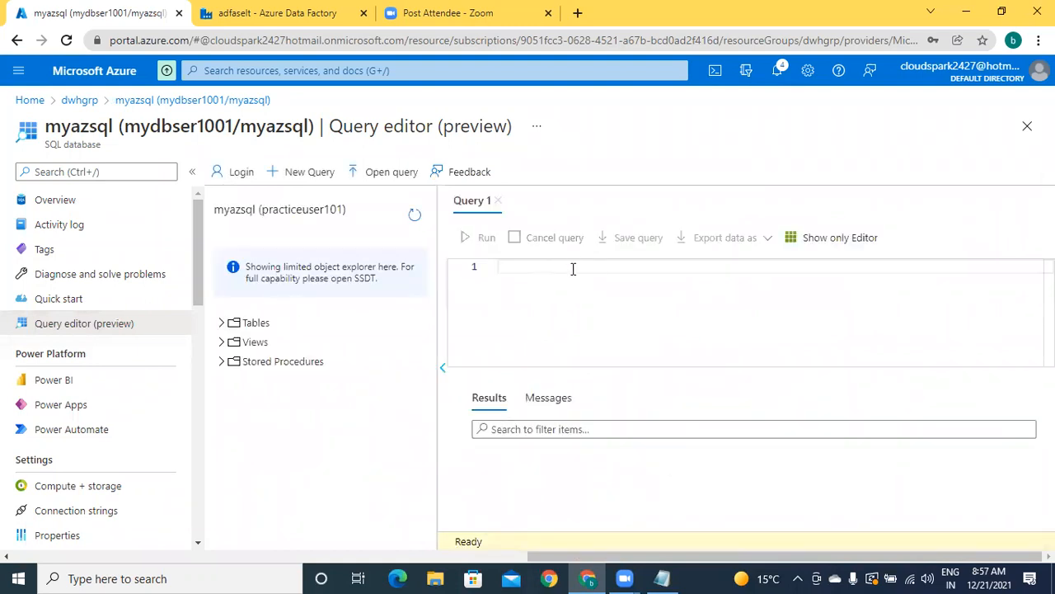
Step: Expand the database tables, run the query "select * from [dbo].[employee];" and look through the returned rows
{"action": "left_click", "coordinate": [223, 323]}
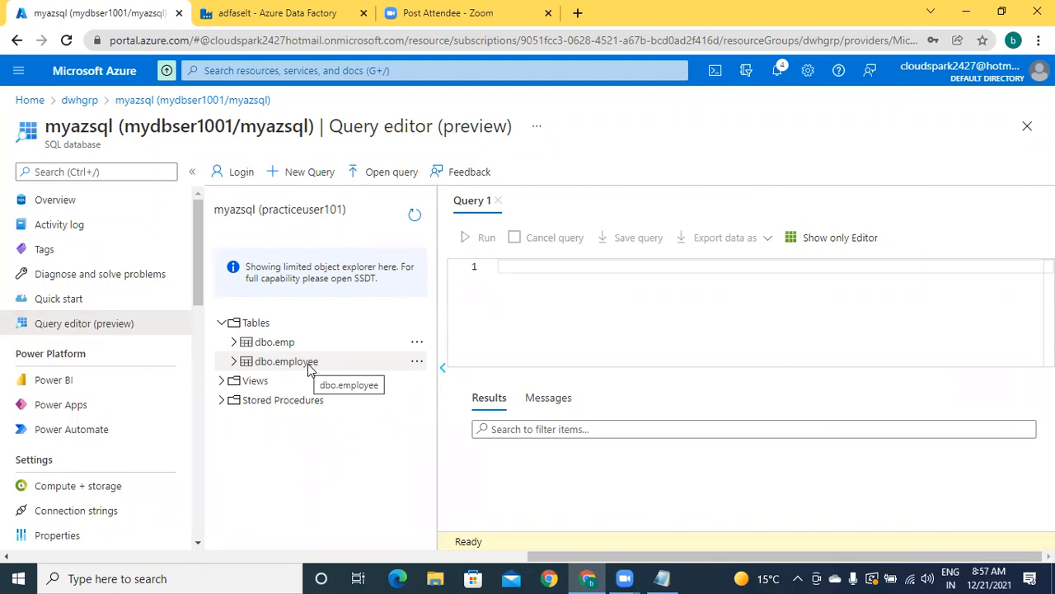
{"action": "left_click", "coordinate": [561, 267]}
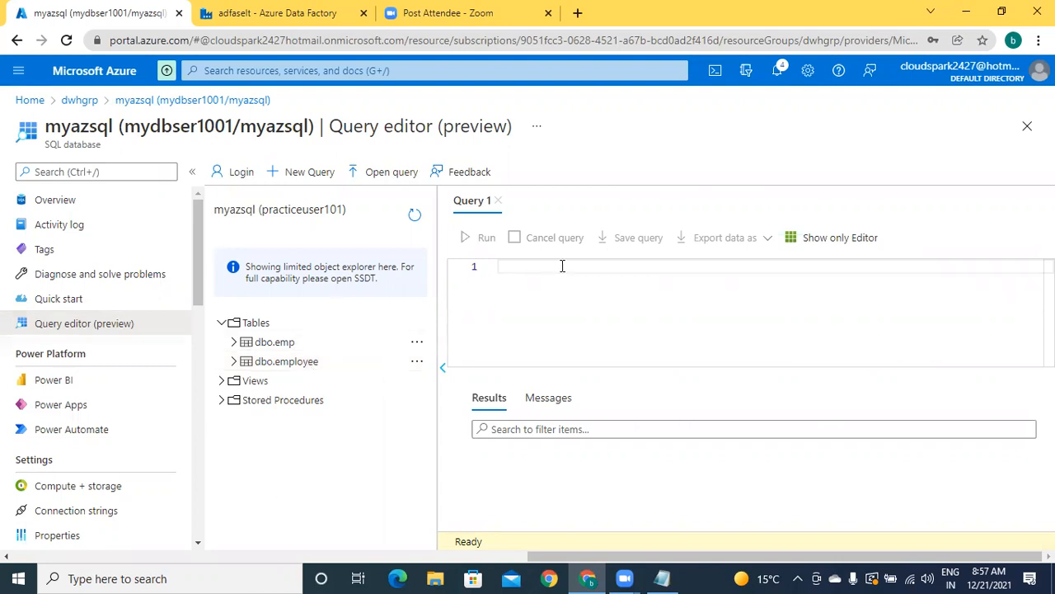
{"action": "type", "text": "select * from emp"}
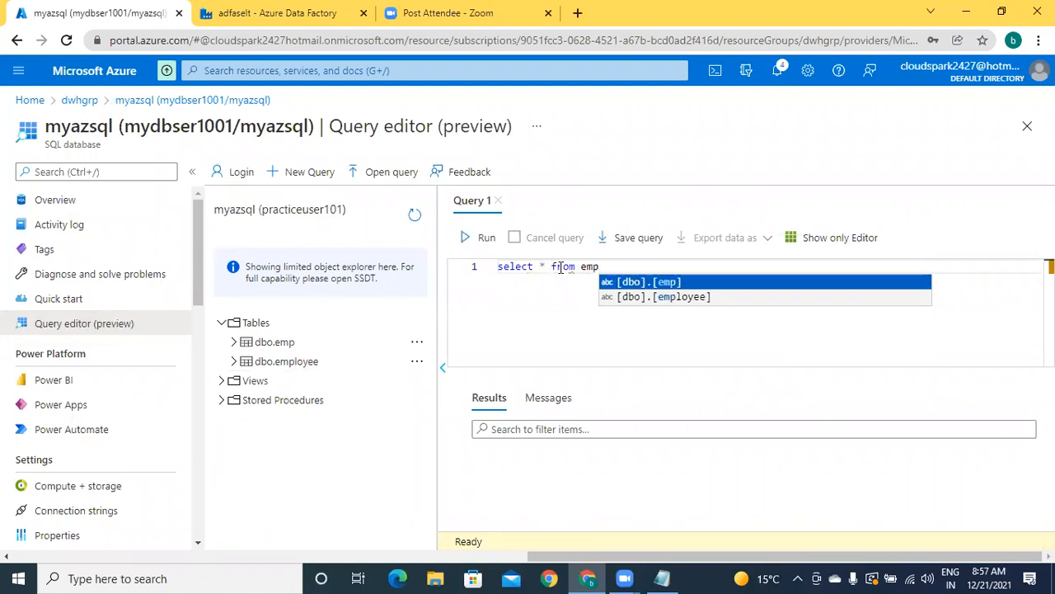
{"action": "left_click", "coordinate": [690, 297]}
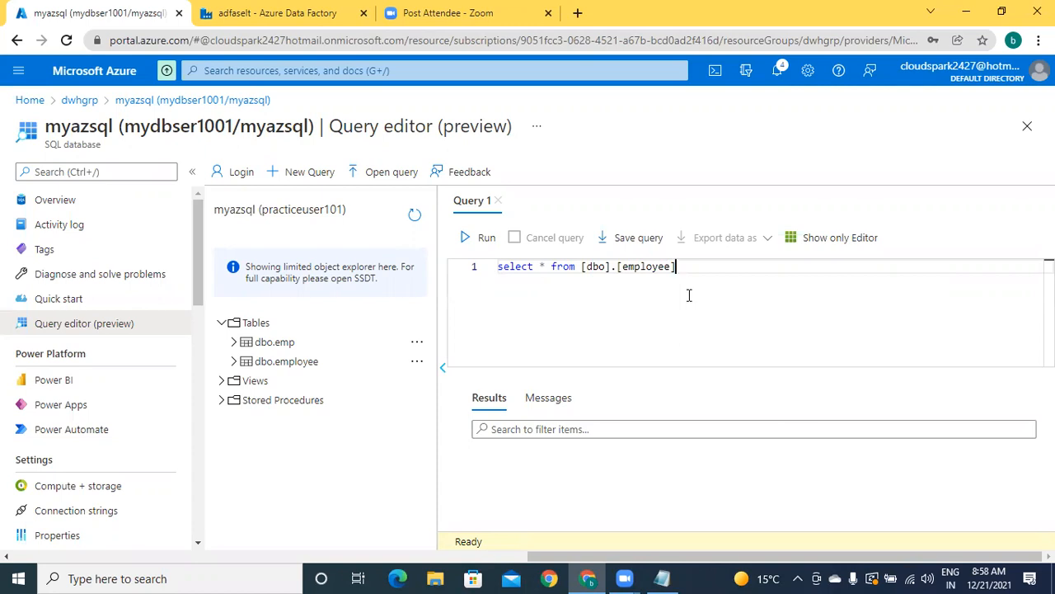
{"action": "type", "text": ";"}
{"action": "left_click", "coordinate": [484, 238]}
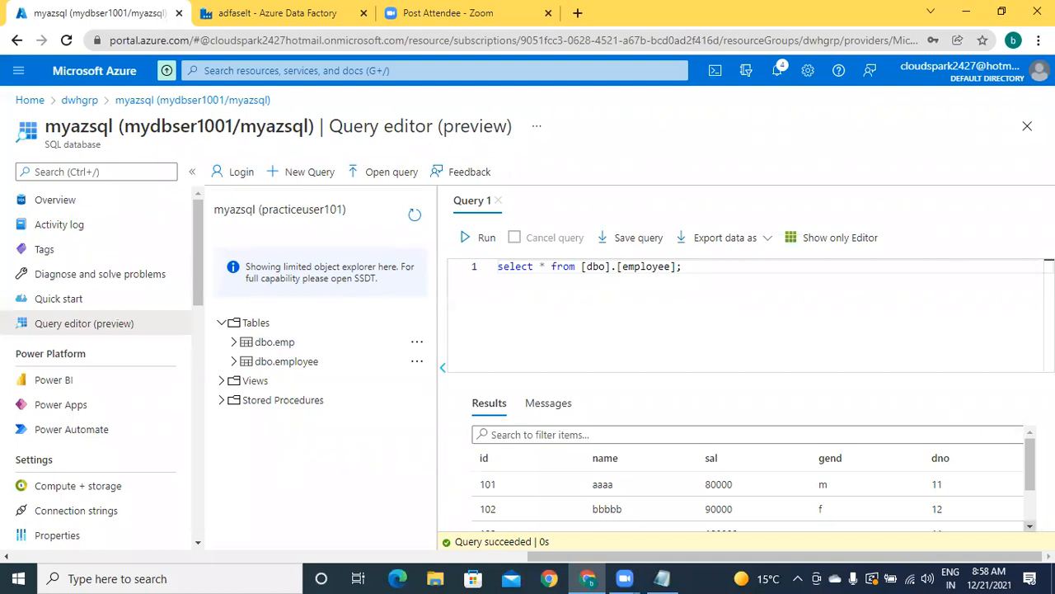
{"action": "scroll", "coordinate": [1030, 525], "scroll_direction": "down", "scroll_amount": 2}
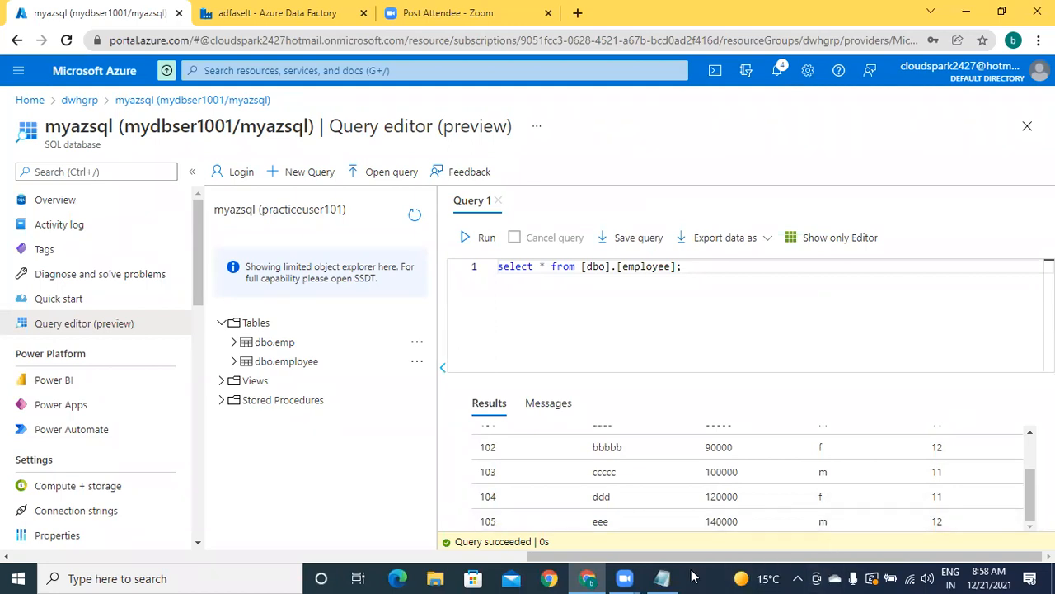
Step: Switch to Notepad and add "while loading into azure sql db table, what are possible errors." over two lines after the error text
{"action": "left_click", "coordinate": [664, 576]}
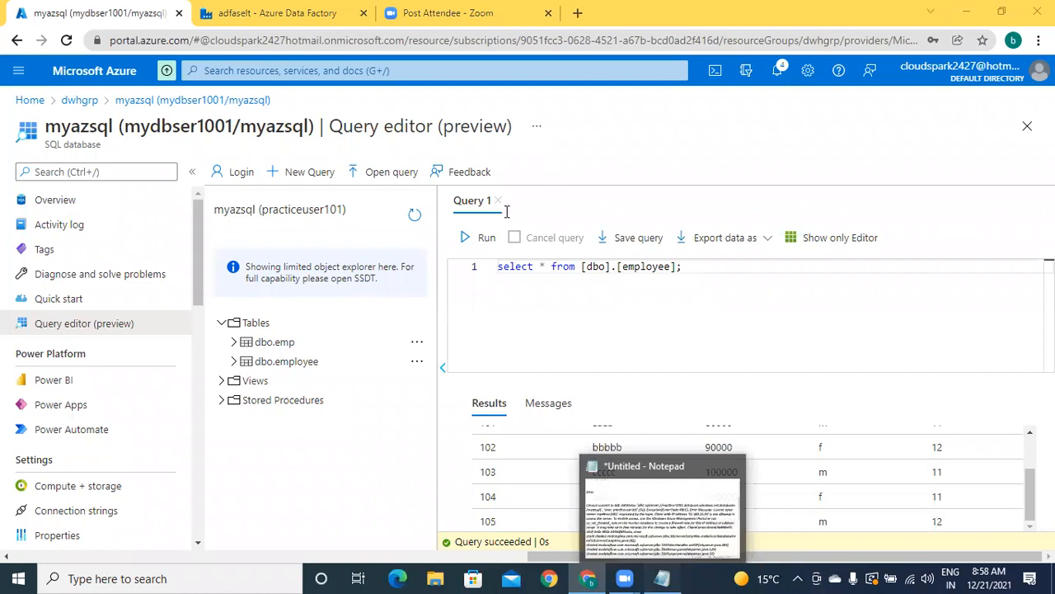
{"action": "left_click", "coordinate": [250, 173]}
{"action": "key", "text": "Down"}
{"action": "key", "text": "Down"}
{"action": "key", "text": "Down"}
{"action": "key", "text": "Down"}
{"action": "key", "text": "Down"}
{"action": "key", "text": "Down"}
{"action": "key", "text": "Down"}
{"action": "key", "text": "Down"}
{"action": "key", "text": "Down"}
{"action": "key", "text": "Down"}
{"action": "key", "text": "Down"}
{"action": "key", "text": "Down"}
{"action": "key", "text": "Down"}
{"action": "key", "text": "Down"}
{"action": "key", "text": "Down"}
{"action": "key", "text": "Down"}
{"action": "key", "text": "Down"}
{"action": "key", "text": "Down"}
{"action": "key", "text": "Down"}
{"action": "key", "text": "Down"}
{"action": "key", "text": "Down"}
{"action": "key", "text": "Down"}
{"action": "key", "text": "Down"}
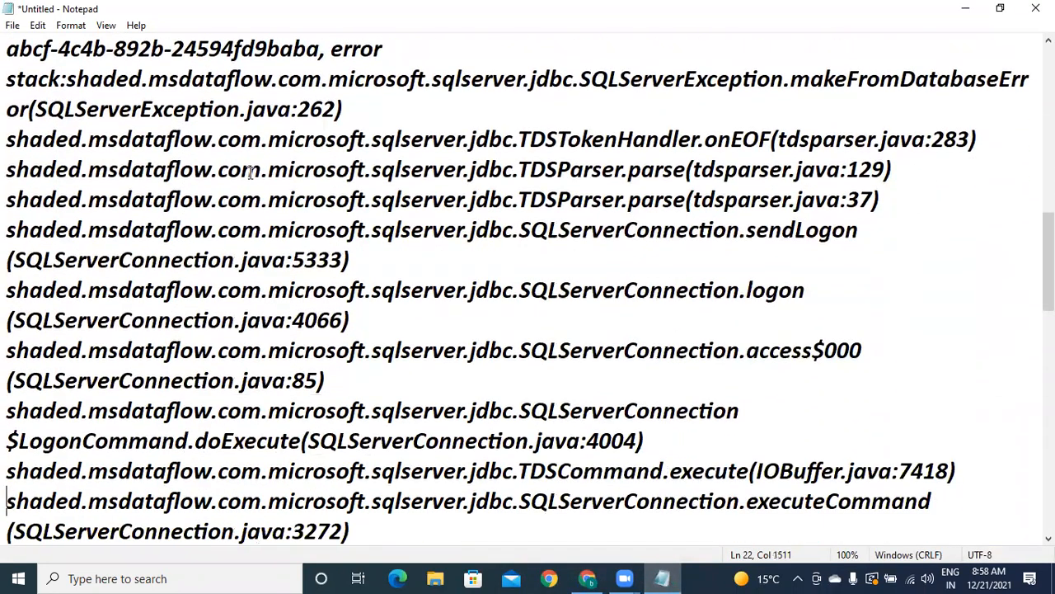
{"action": "key", "text": "Down"}
{"action": "key", "text": "Down"}
{"action": "key", "text": "Down"}
{"action": "key", "text": "Down"}
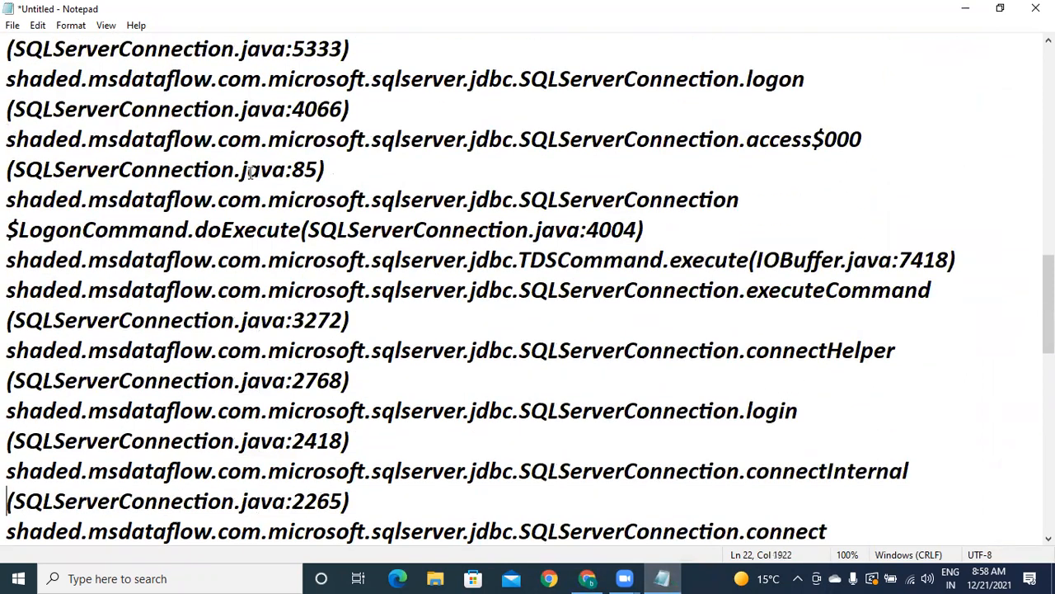
{"action": "key", "text": "Down"}
{"action": "key", "text": "Down"}
{"action": "key", "text": "Down"}
{"action": "key", "text": "Down"}
{"action": "key", "text": "Down"}
{"action": "key", "text": "Down"}
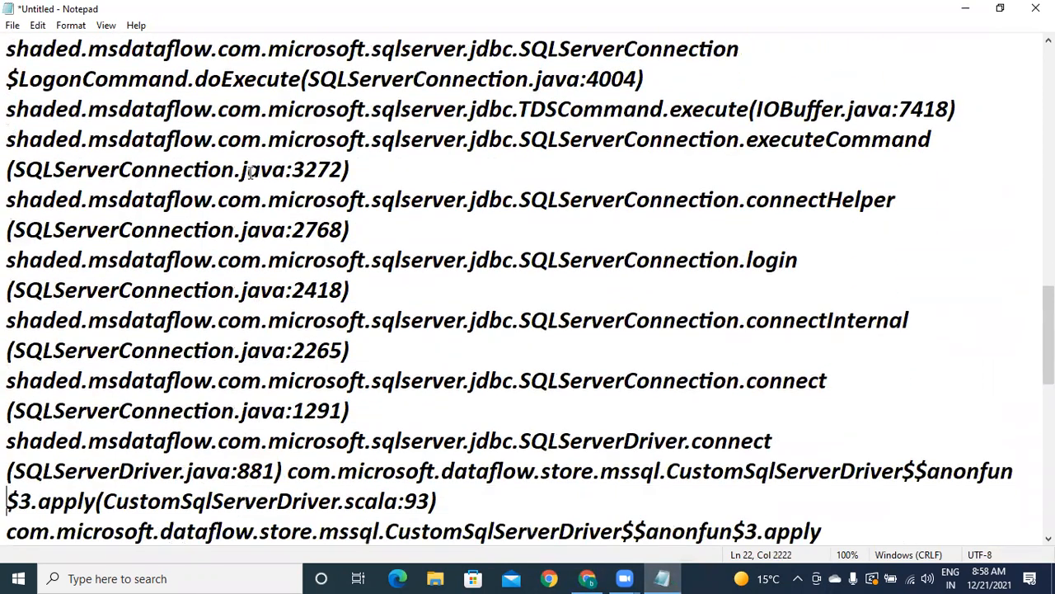
{"action": "key", "text": "Down"}
{"action": "key", "text": "Down"}
{"action": "key", "text": "Down"}
{"action": "key", "text": "Down"}
{"action": "key", "text": "Down"}
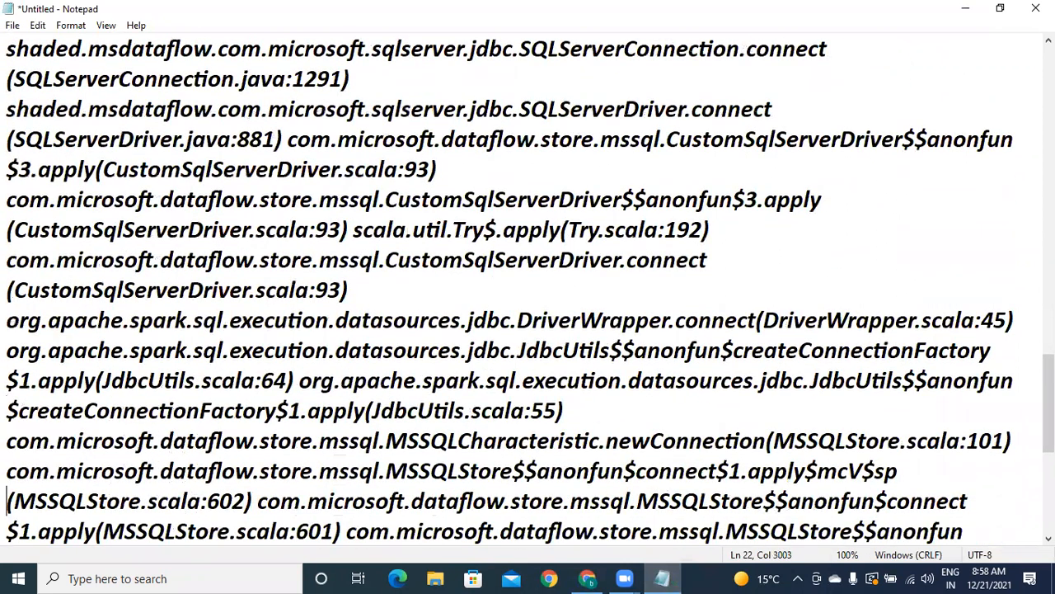
{"action": "key", "text": "Down"}
{"action": "key", "text": "Down"}
{"action": "key", "text": "Down"}
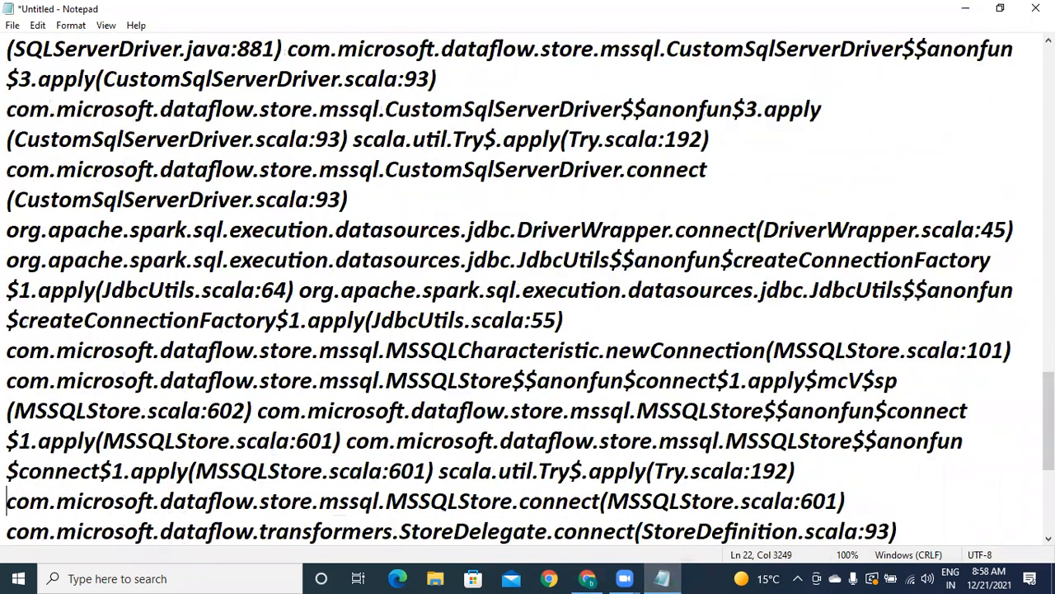
{"action": "key", "text": "ctrl+End"}
{"action": "type", "text": "sql db,"}
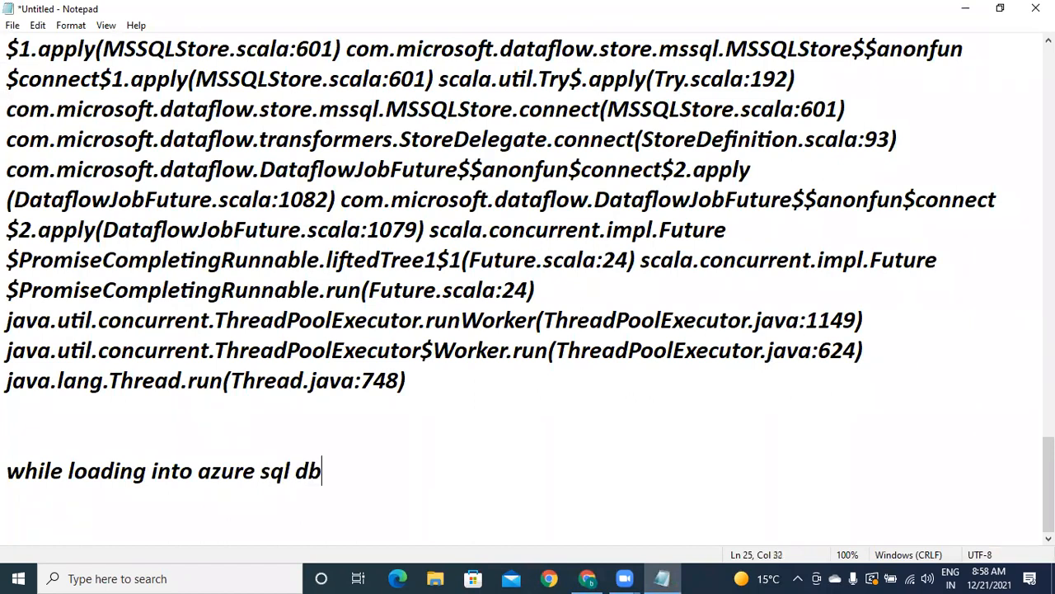
{"action": "key", "text": "BackSpace"}
{"action": "key", "text": "BackSpace"}
{"action": "type", "text": "table,"}
{"action": "key", "text": "Return"}
{"action": "type", "text": "wh"}
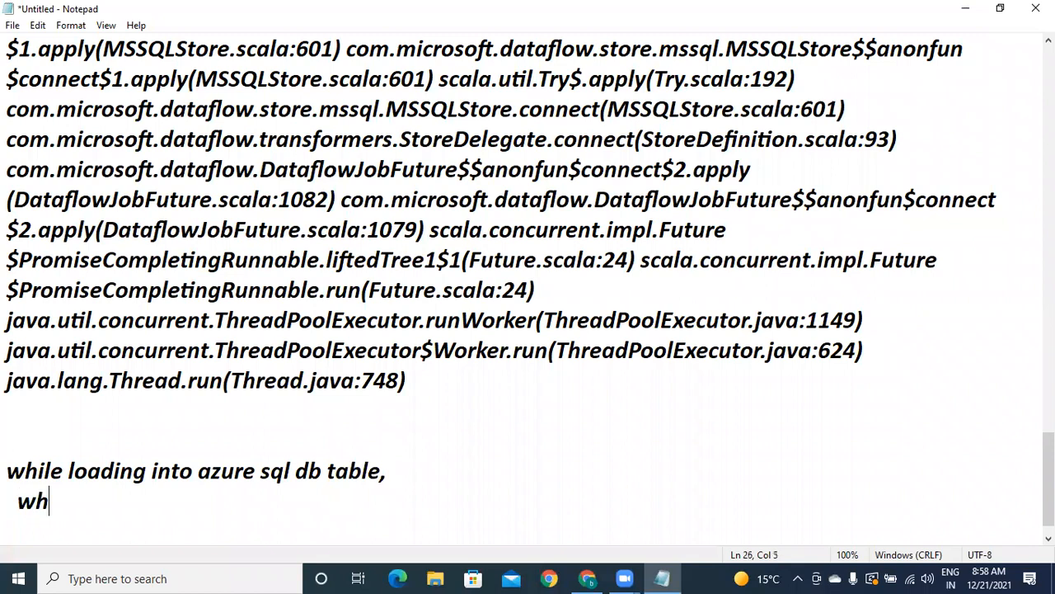
{"action": "type", "text": "at are "}
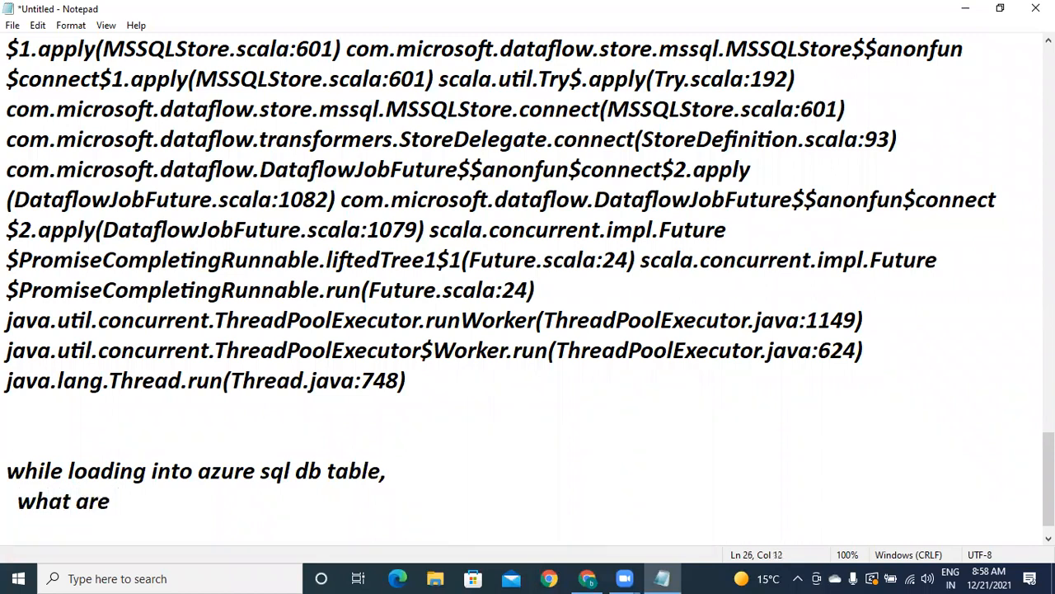
{"action": "type", "text": "possible errors."}
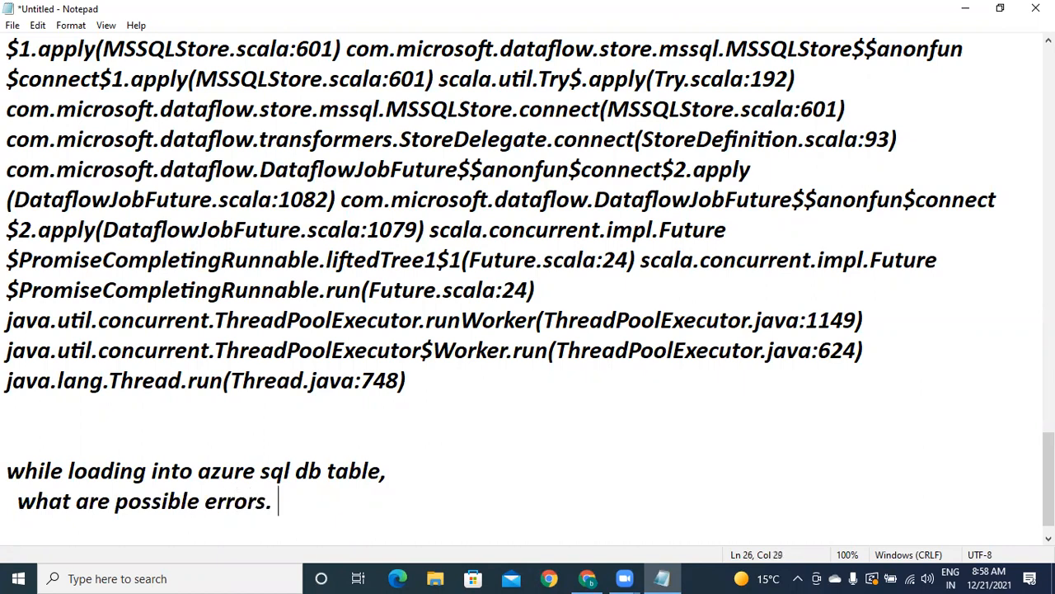
Step: Add the first list entry "1., client ips not configured in firewall settings." below the question about possible errors
{"action": "key", "text": "Return"}
{"action": "type", "text": "1.,"}
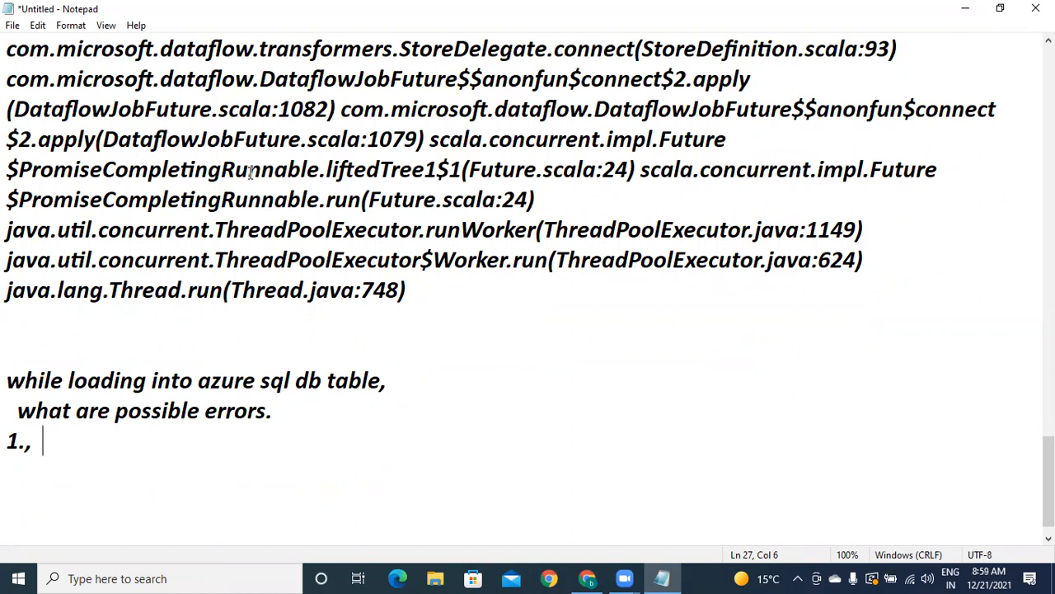
{"action": "type", "text": "client ips"}
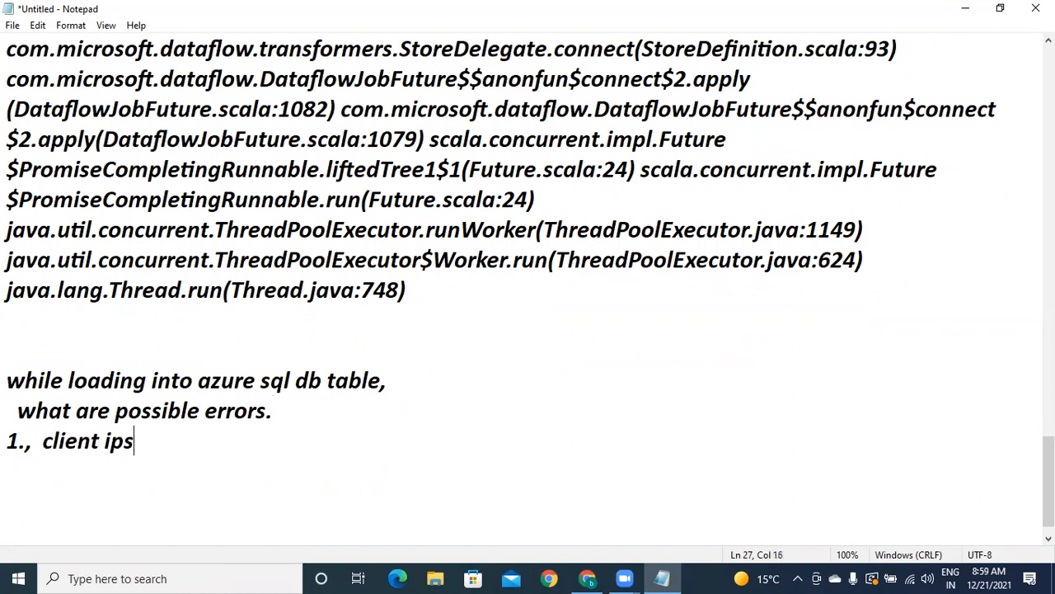
{"action": "type", "text": " not conf"}
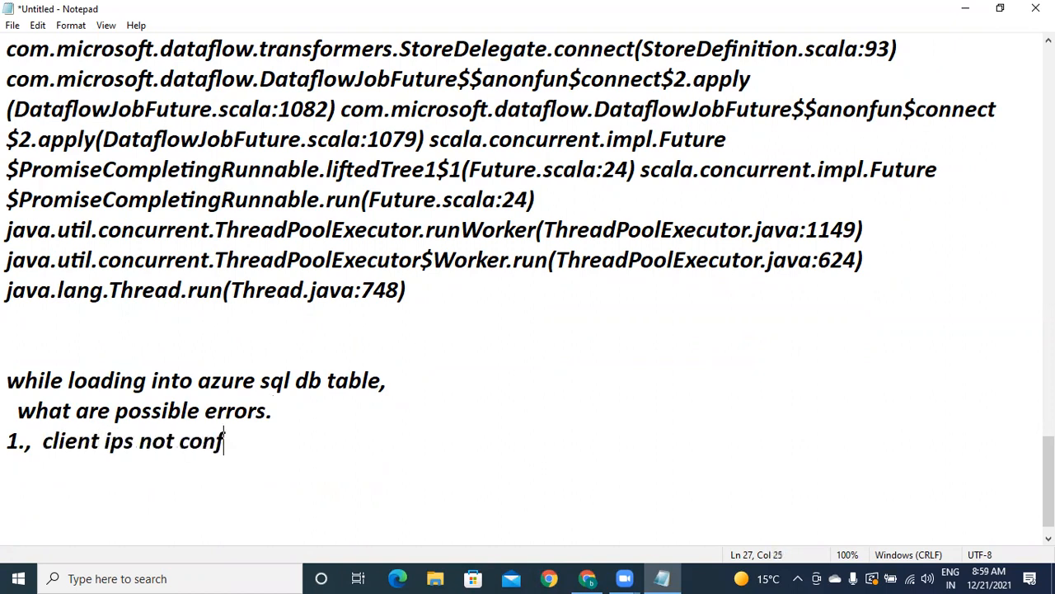
{"action": "type", "text": "igured "}
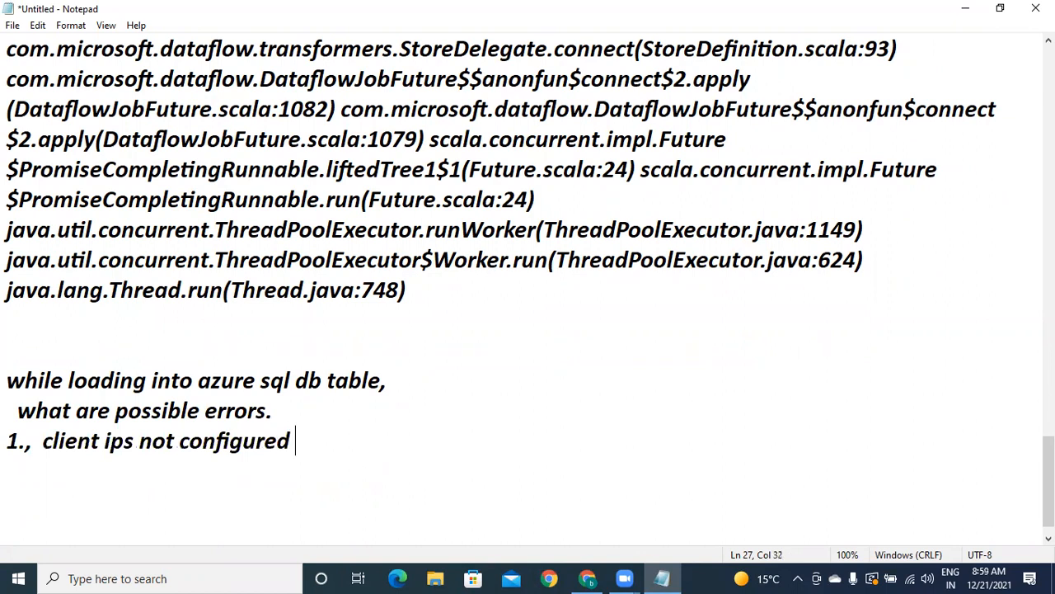
{"action": "type", "text": "in firewa"}
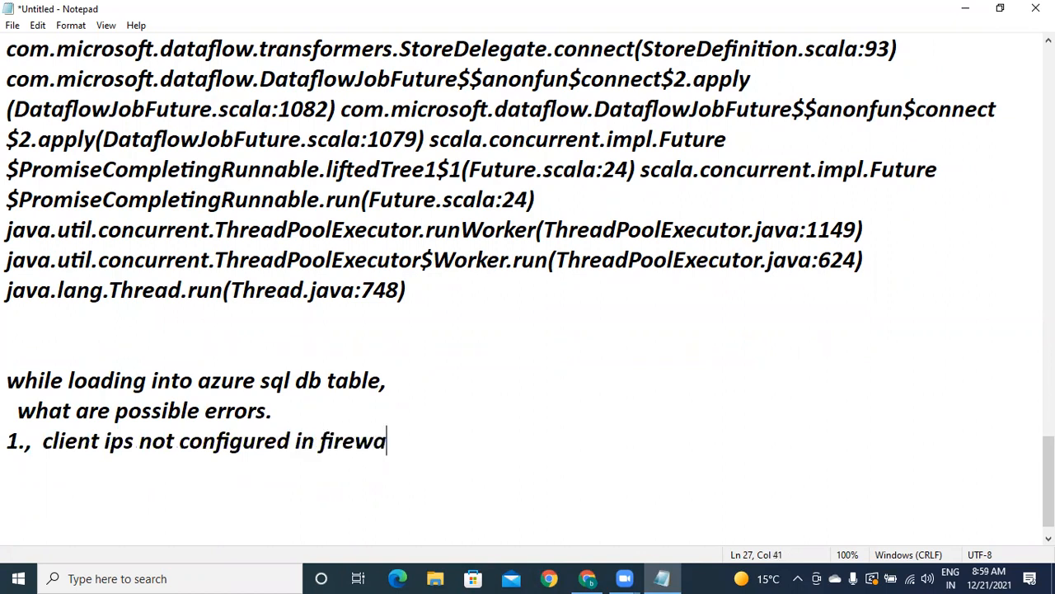
{"action": "type", "text": "ll settings."}
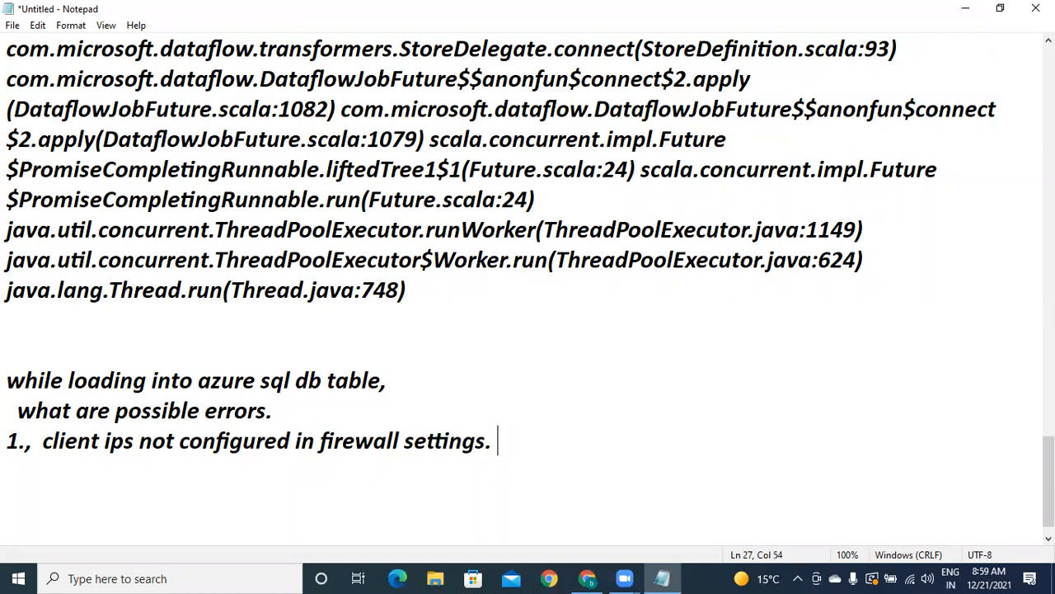
{"action": "key", "text": "Return"}
Step: Start a second list entry numbered "2." on the line below the client IP firewall entry
{"action": "left_click", "coordinate": [334, 7]}
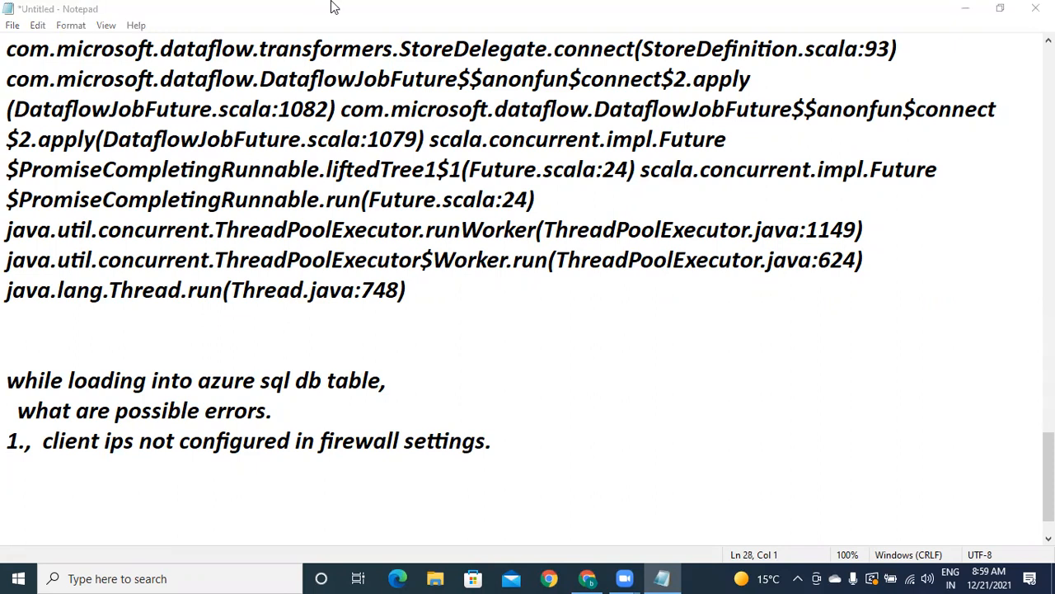
{"action": "left_click", "coordinate": [576, 486]}
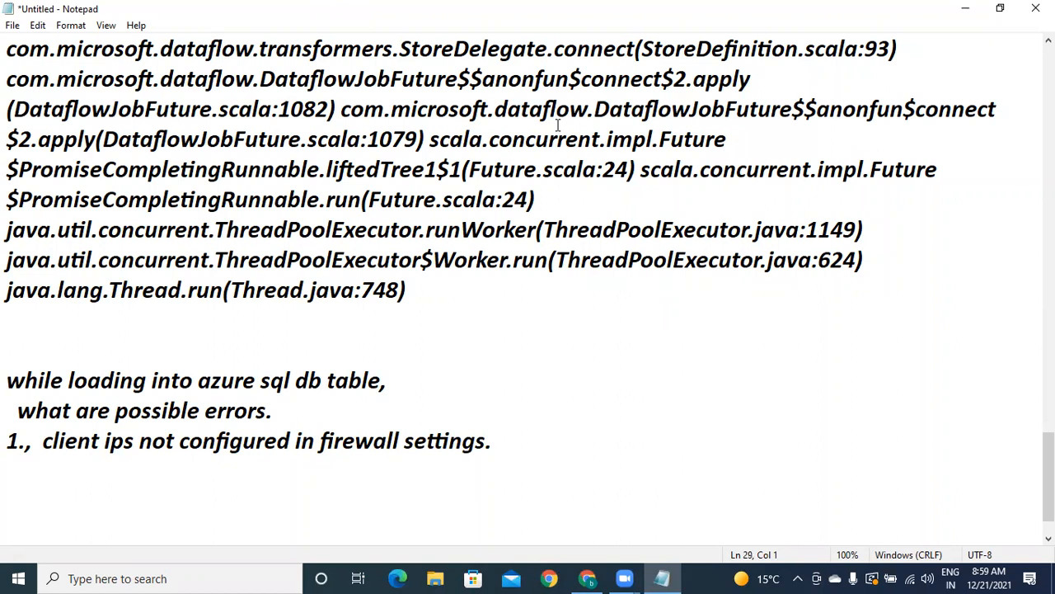
{"action": "key", "text": "alt+Tab"}
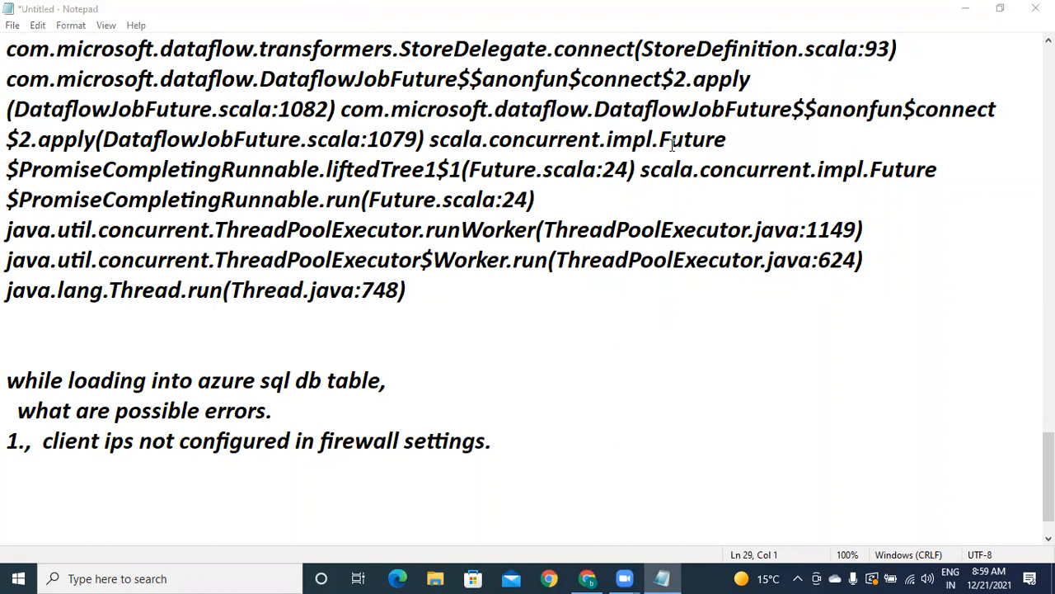
{"action": "left_click", "coordinate": [28, 482]}
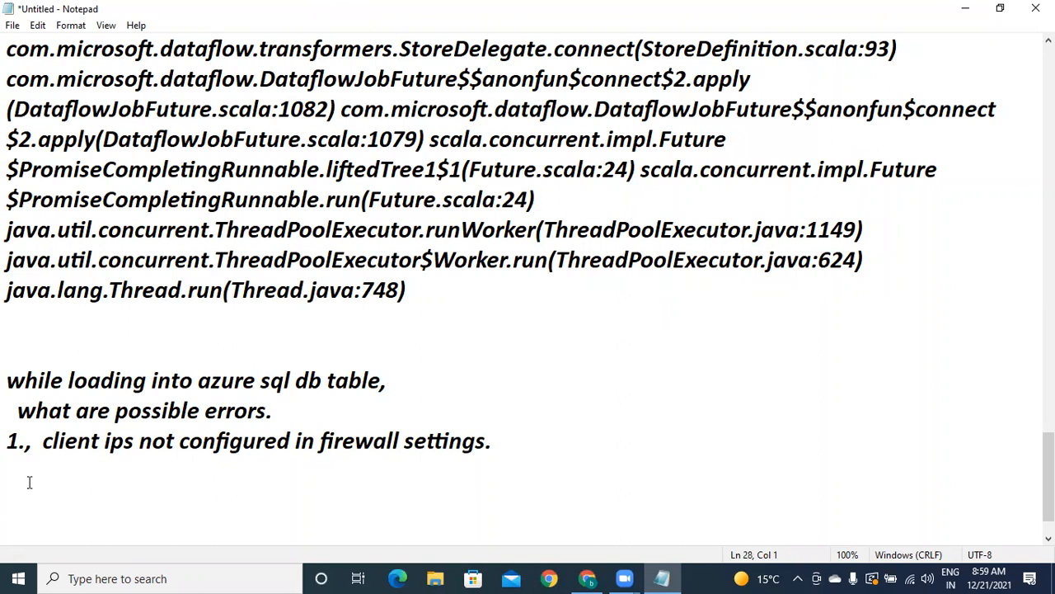
{"action": "type", "text": "2."}
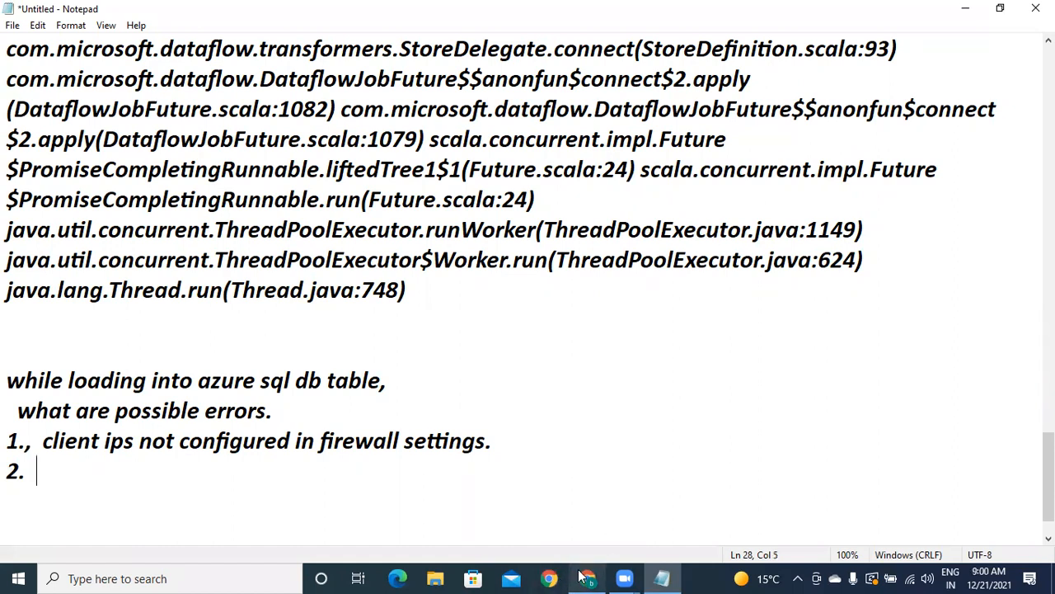
Step: Switch to the Azure portal, leave the query editor discarding unsaved edits, and open the server firewall settings of the myazsql database
{"action": "mouse_move", "coordinate": [582, 576]}
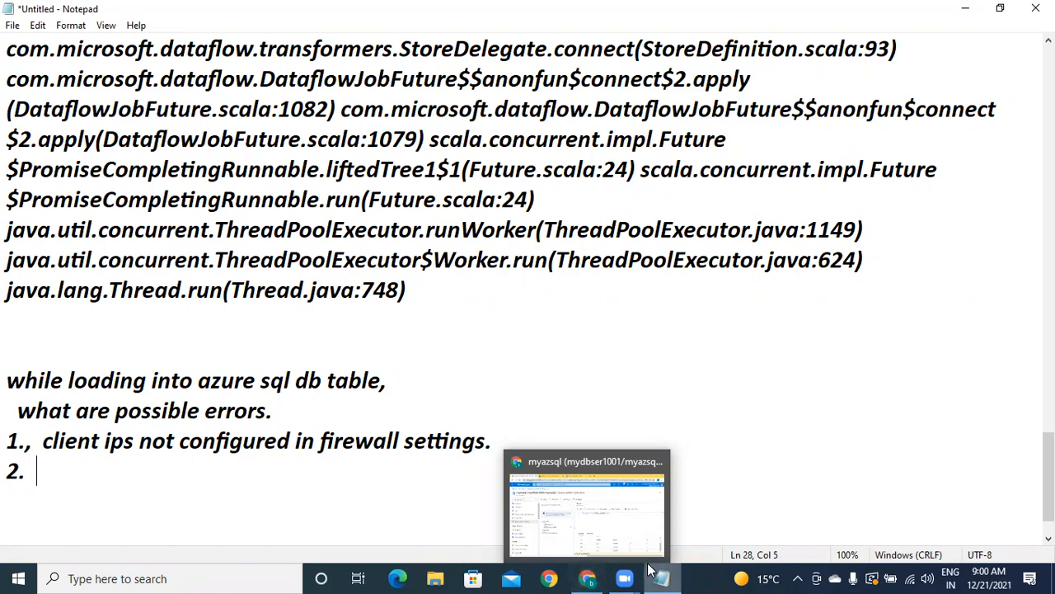
{"action": "left_click", "coordinate": [586, 577]}
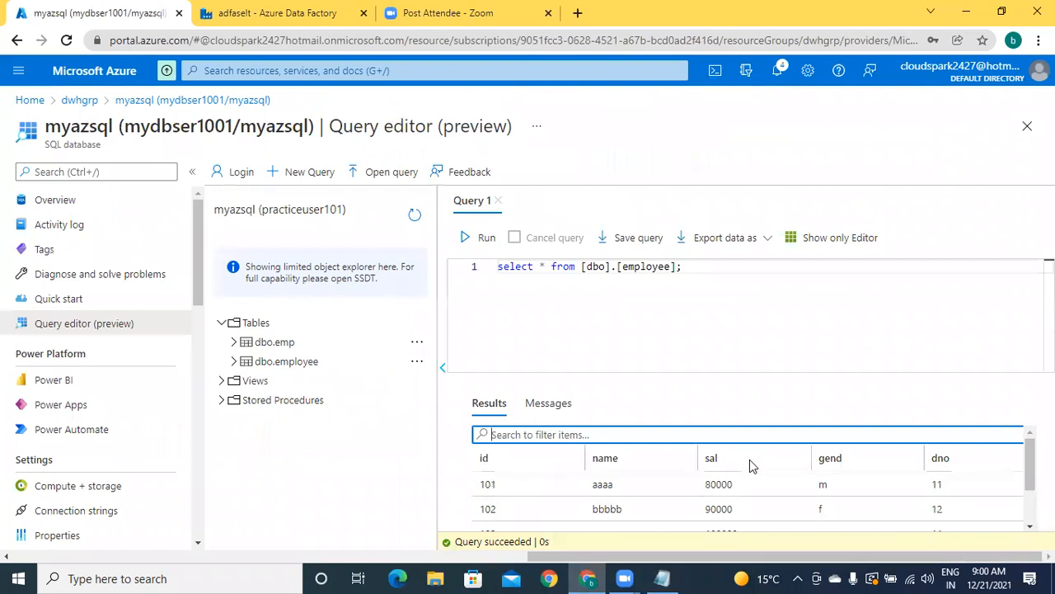
{"action": "left_click", "coordinate": [155, 103]}
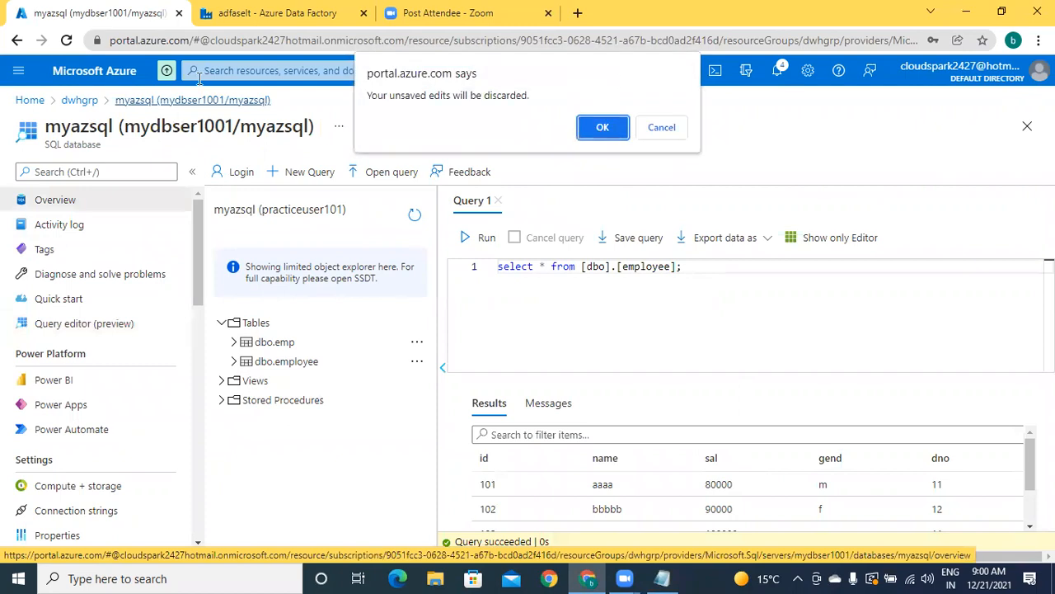
{"action": "left_click", "coordinate": [603, 129]}
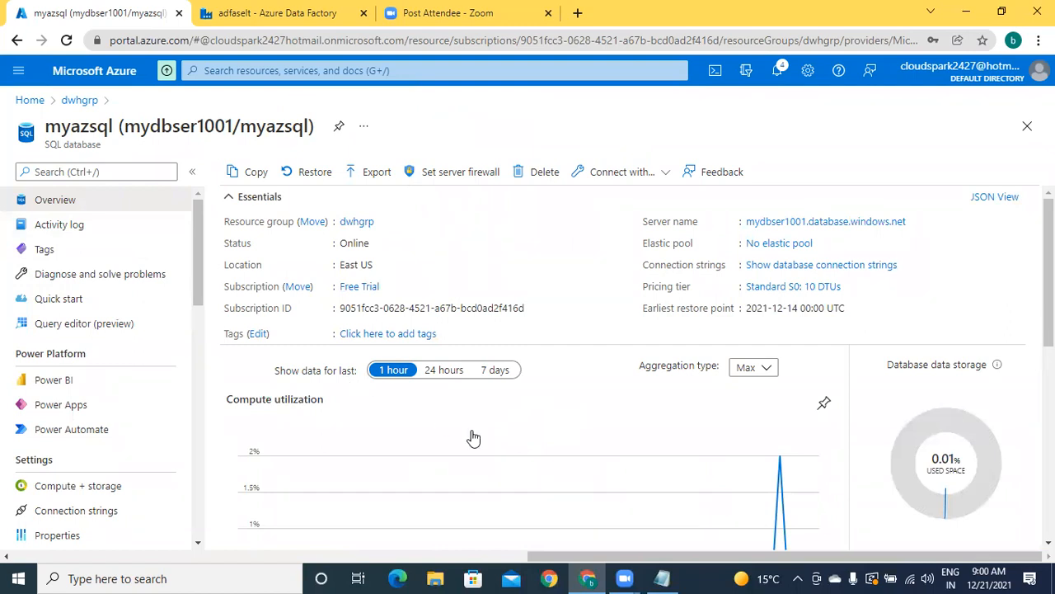
{"action": "left_click", "coordinate": [452, 173]}
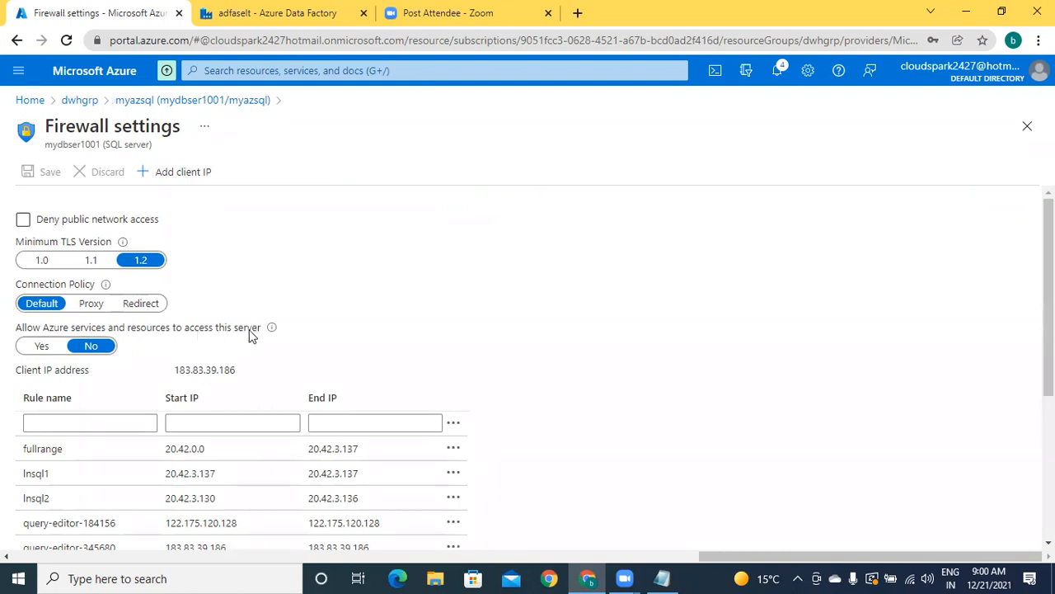
Step: Set "Allow Azure services and resources to access this server" to Yes and save the firewall settings
{"action": "left_click", "coordinate": [39, 348]}
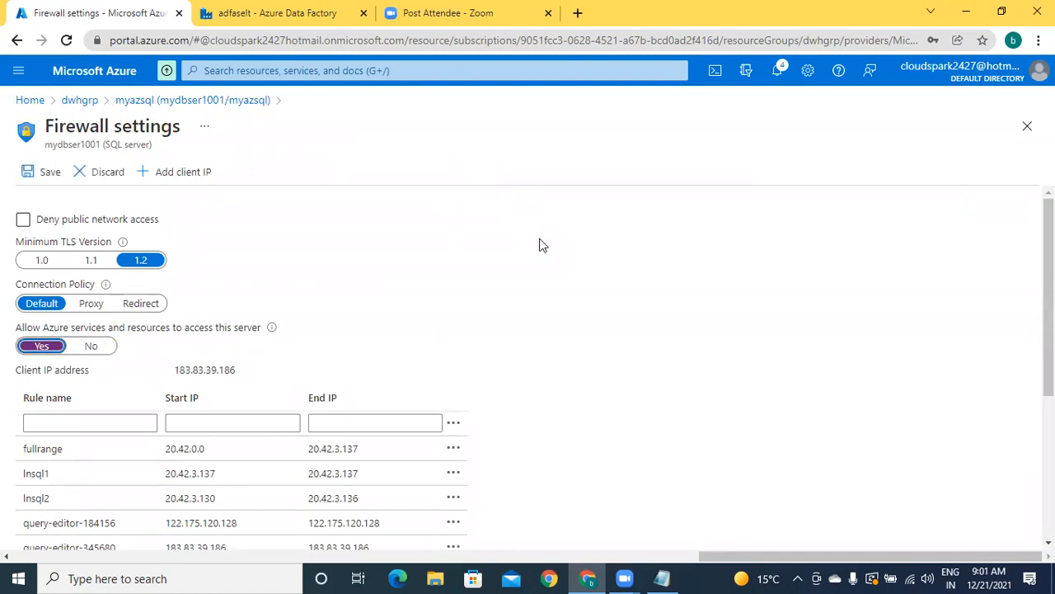
{"action": "left_click", "coordinate": [459, 88]}
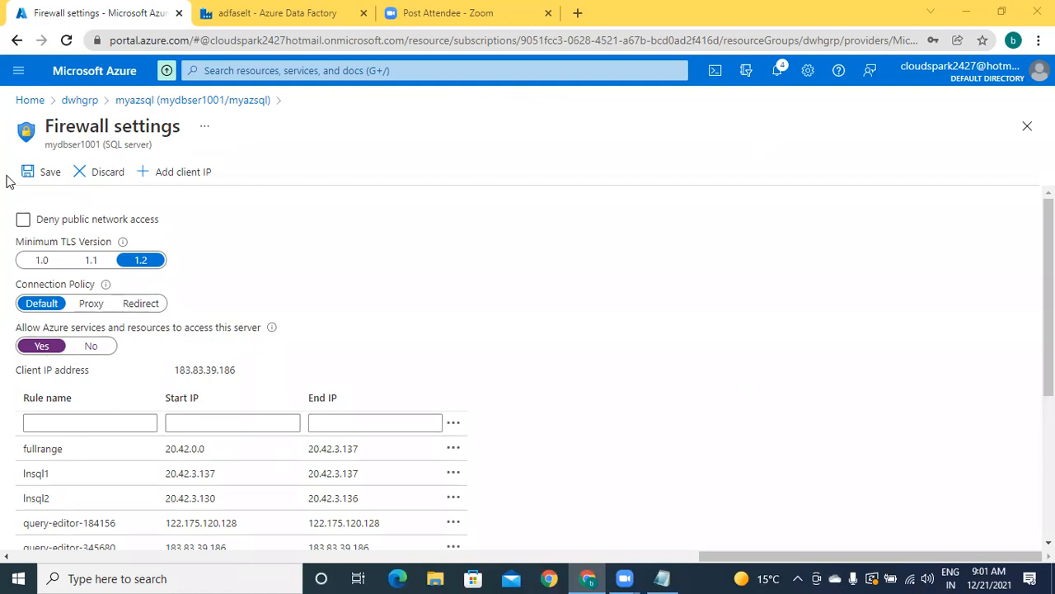
{"action": "left_click", "coordinate": [39, 175]}
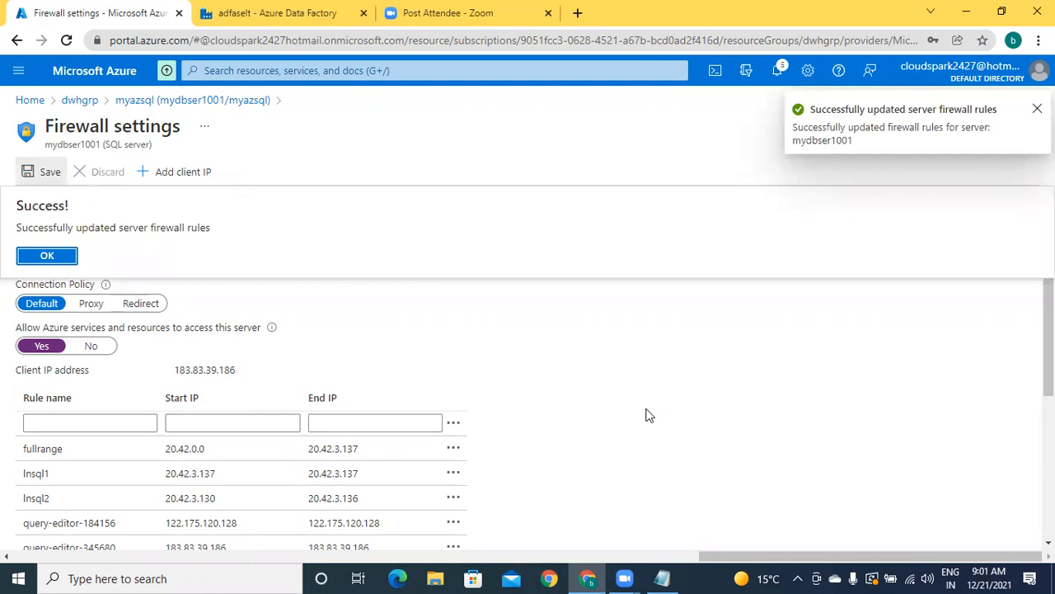
Step: Switch to Notepad and complete the second entry with "your adf instance, does not have access with data base server."
{"action": "left_click", "coordinate": [664, 577]}
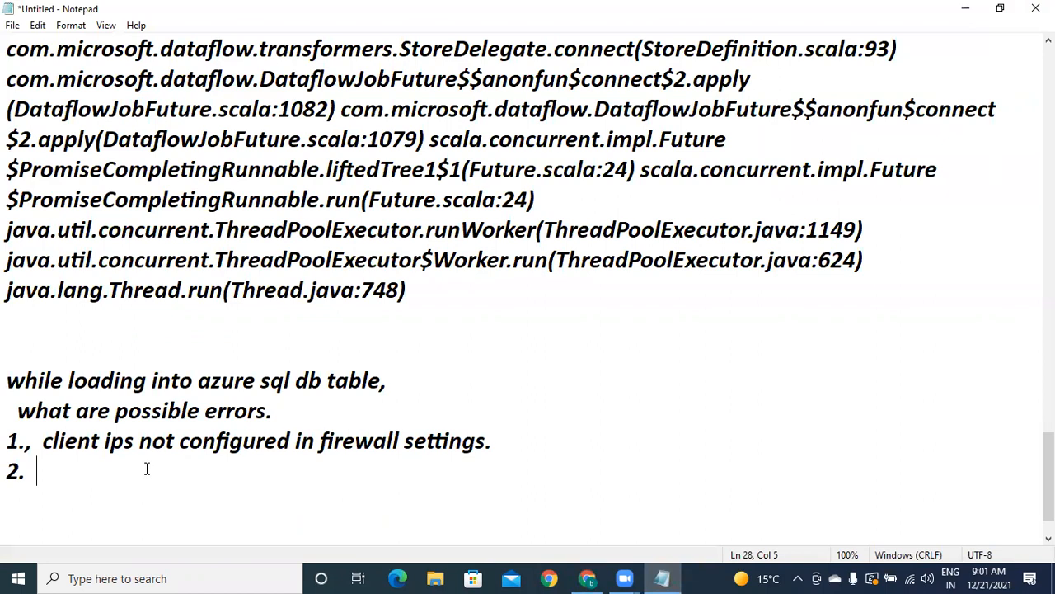
{"action": "key", "text": "BackSpace"}
{"action": "key", "text": "BackSpace"}
{"action": "key", "text": "BackSpace"}
{"action": "type", "text": "your "}
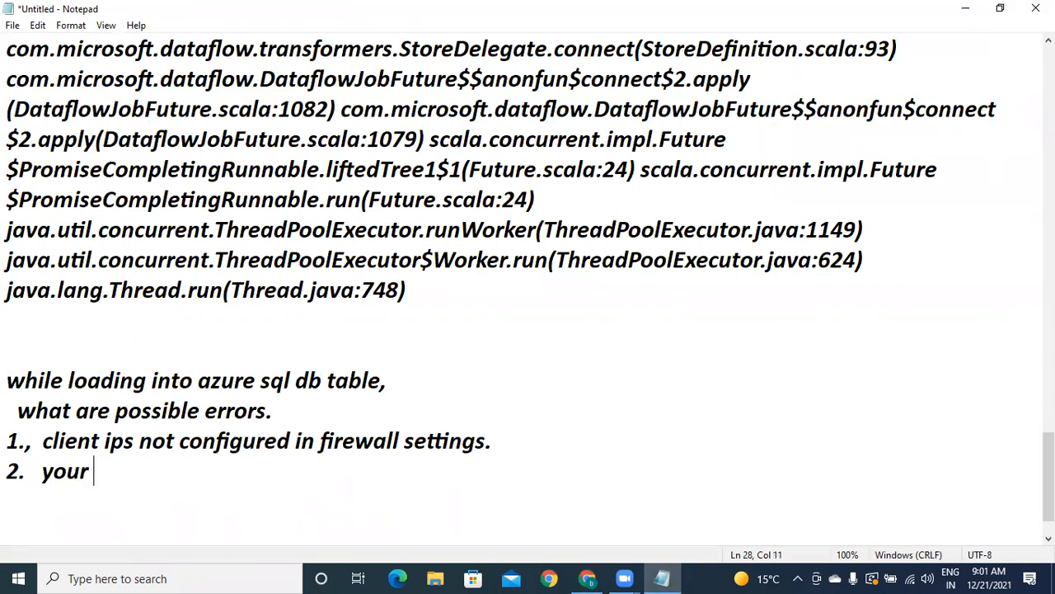
{"action": "type", "text": "adf "}
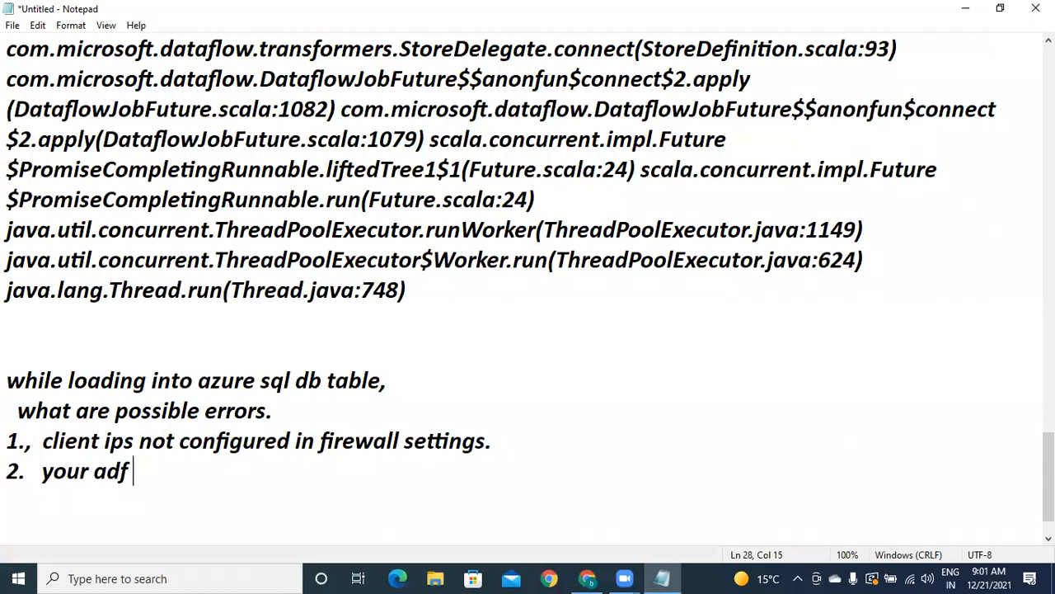
{"action": "type", "text": "instance, does"}
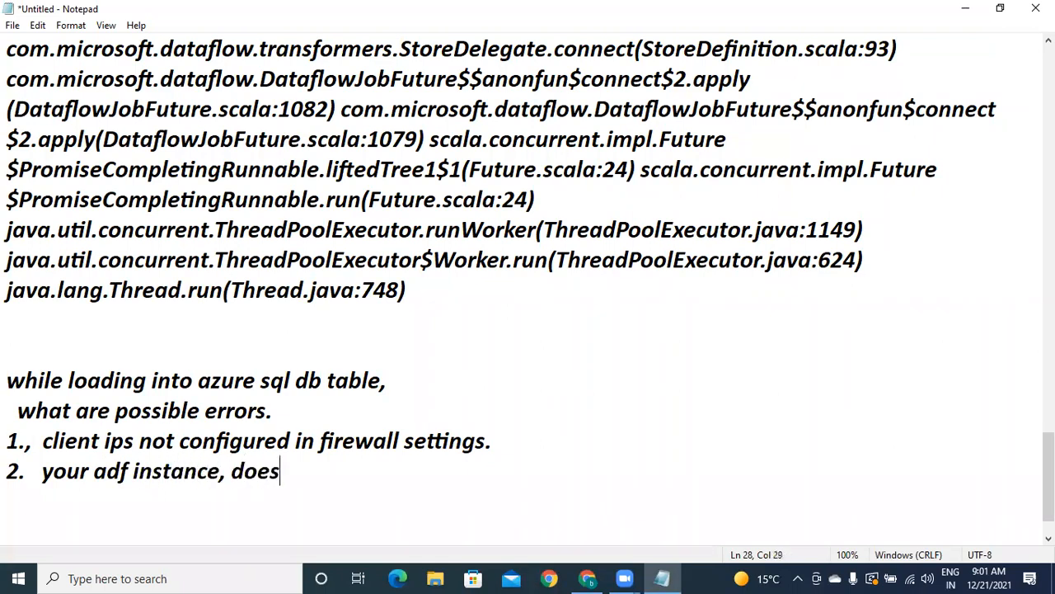
{"action": "type", "text": " not ha"}
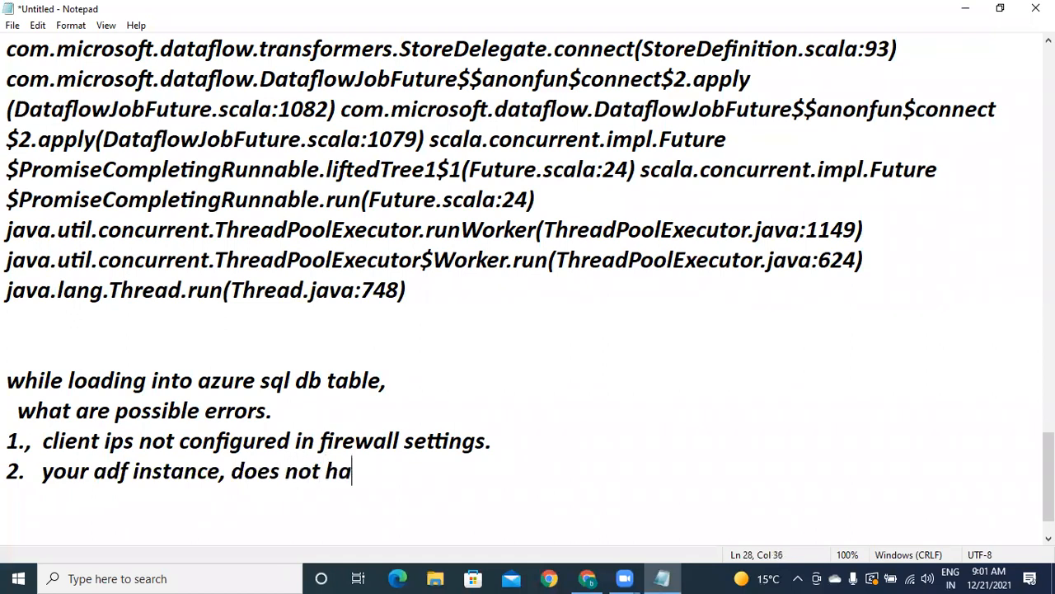
{"action": "type", "text": "ve acce"}
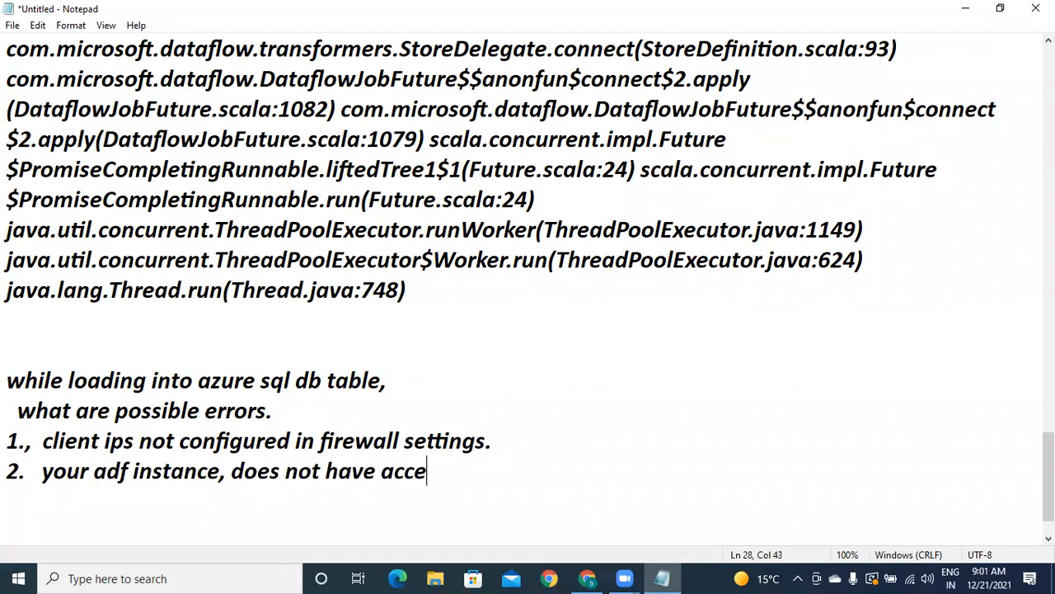
{"action": "type", "text": "ss with d"}
{"action": "type", "text": "ata "}
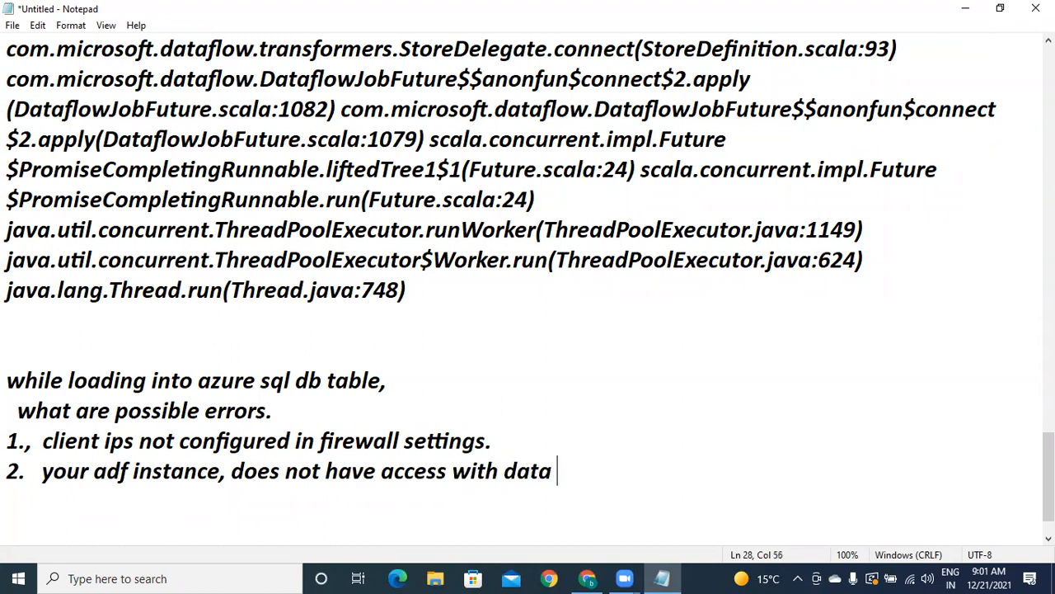
{"action": "type", "text": "base server."}
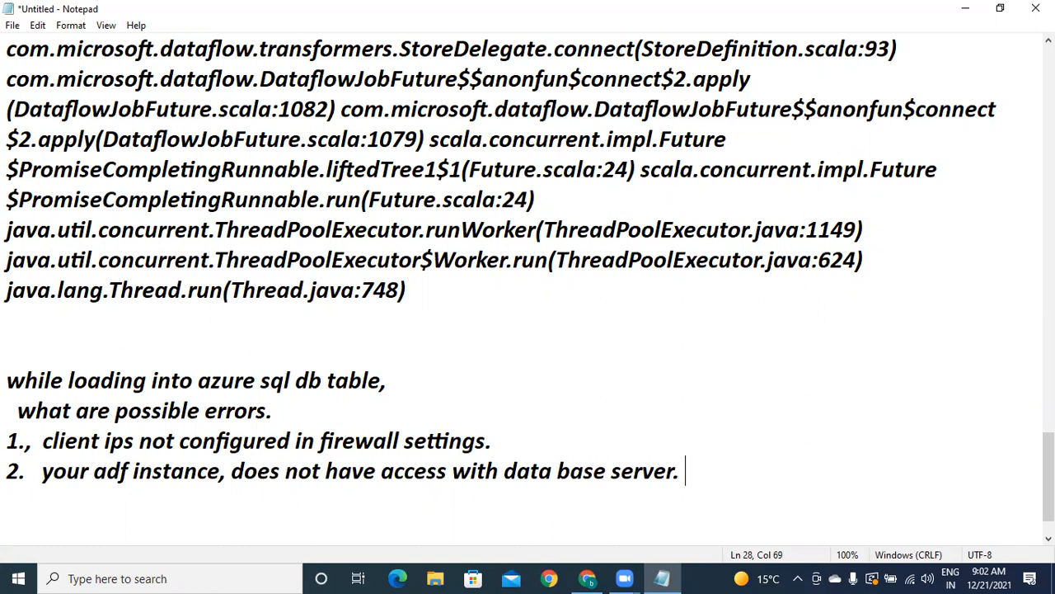
Step: Add the line "sol: enable below option, from database fire wall settings." under the second entry and start a new line
{"action": "key", "text": "Return"}
{"action": "type", "text": "so"}
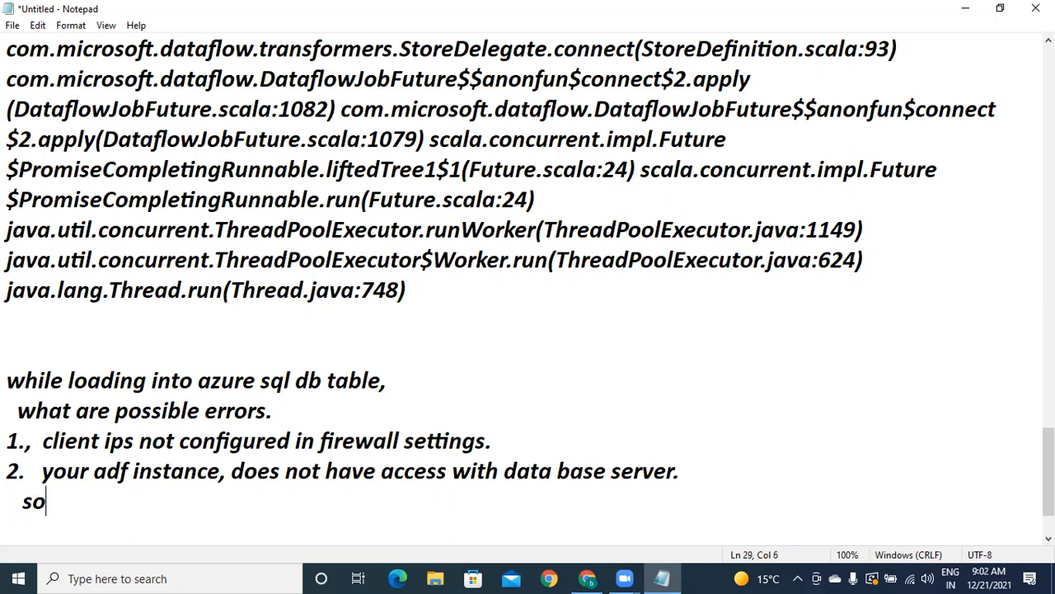
{"action": "type", "text": "l:   ena"}
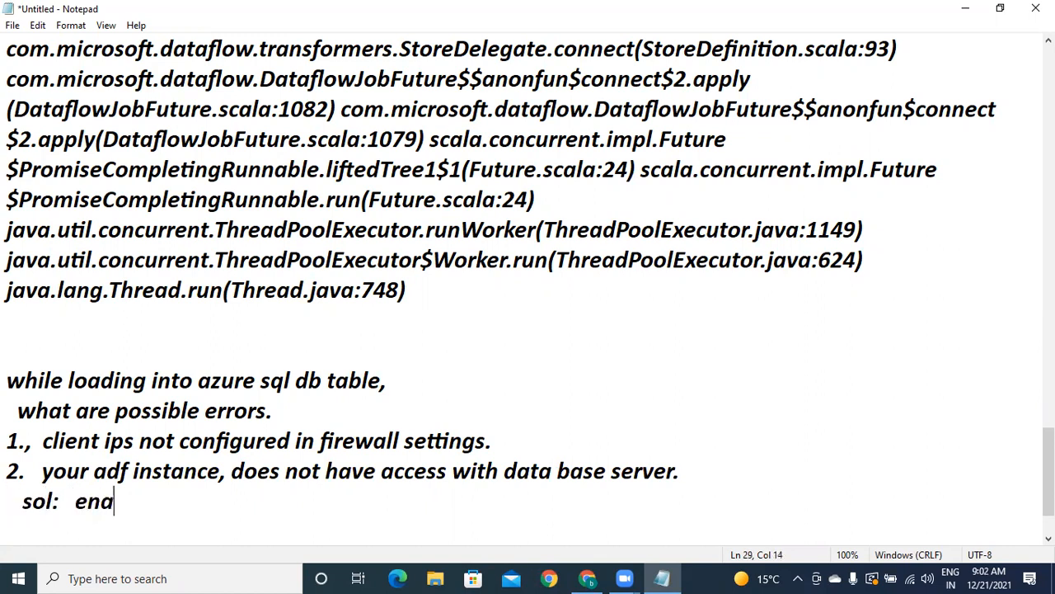
{"action": "type", "text": "ble be"}
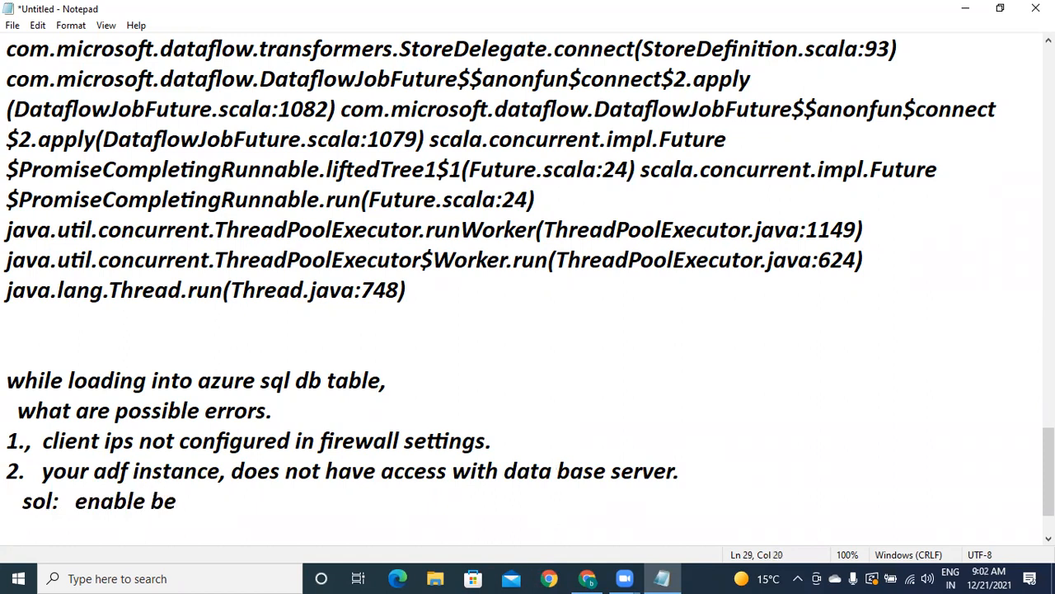
{"action": "type", "text": "low optio"}
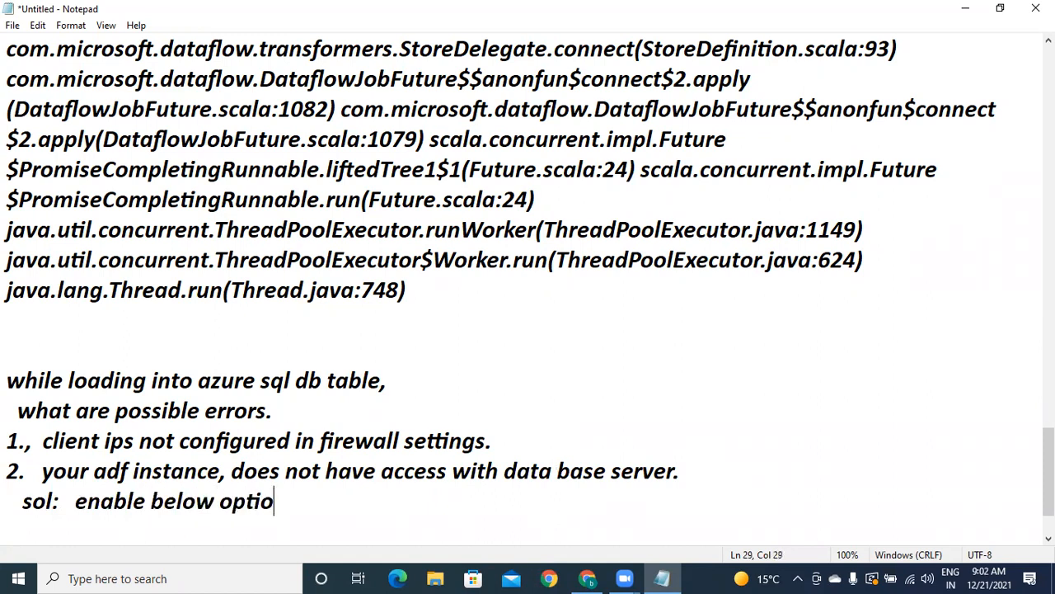
{"action": "type", "text": "n, from da"}
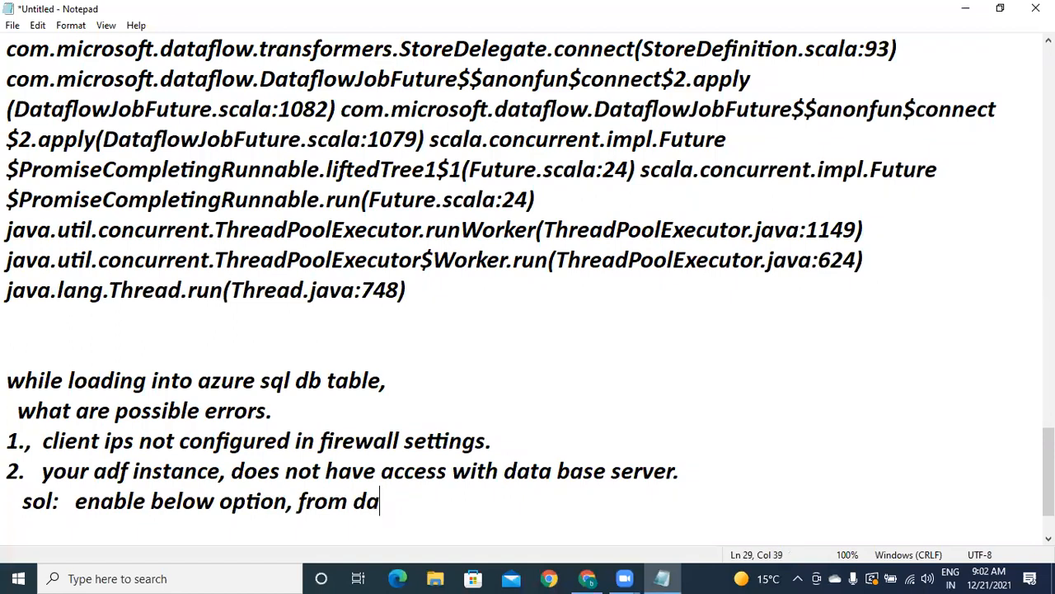
{"action": "type", "text": "tabase fire"}
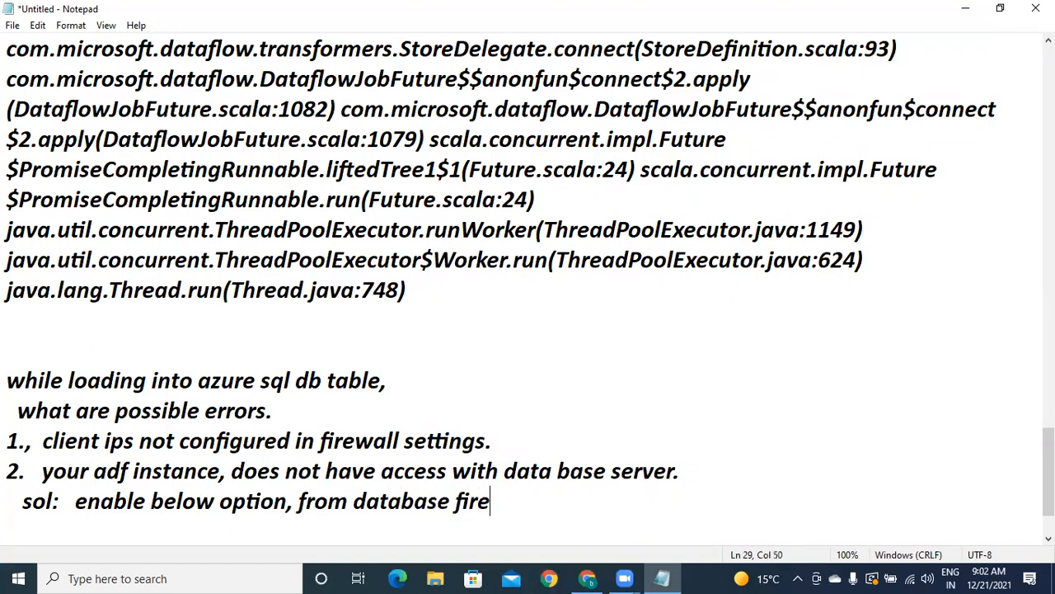
{"action": "type", "text": " wall set"}
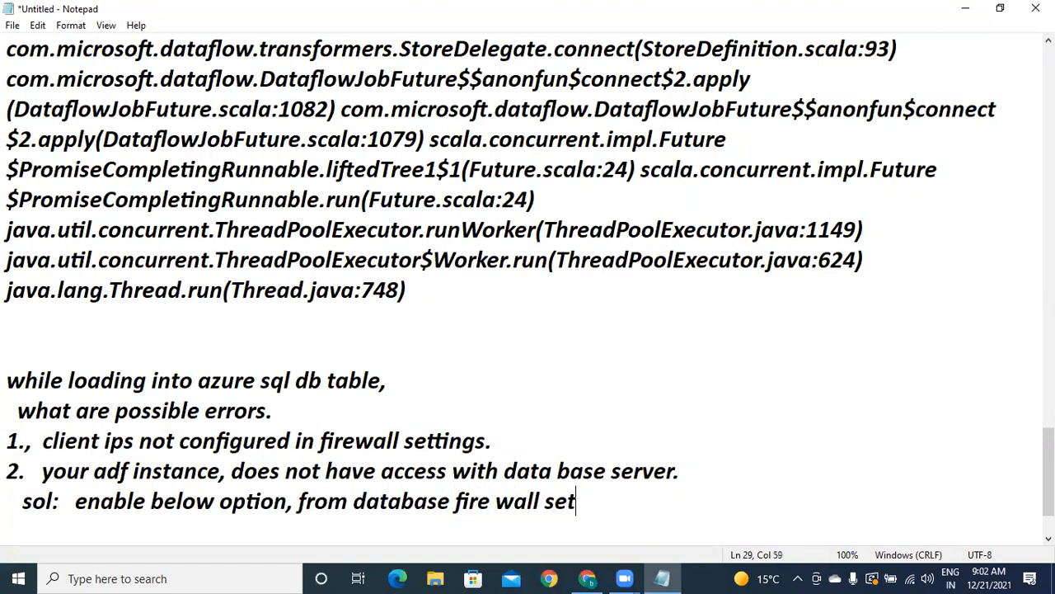
{"action": "type", "text": "tings."}
{"action": "key", "text": "Return"}
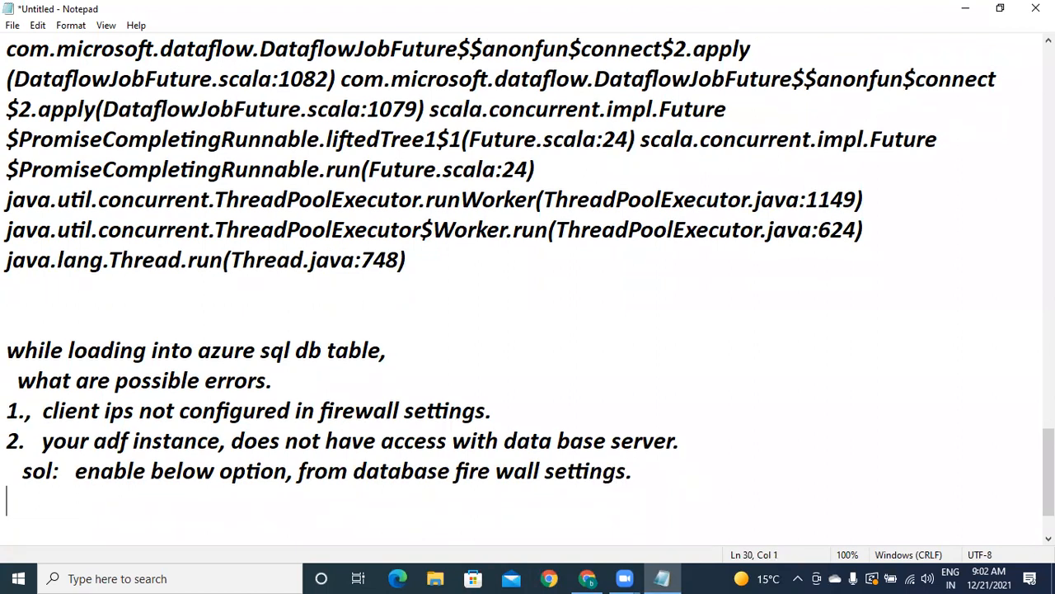
Step: Copy the label "Allow Azure services and resources to access this server" from the Azure portal firewall settings and paste it under the second solution in Notepad
{"action": "left_click", "coordinate": [588, 578]}
{"action": "left_click_drag", "start_coordinate": [18, 328], "coordinate": [260, 334]}
{"action": "key", "text": "ctrl+c"}
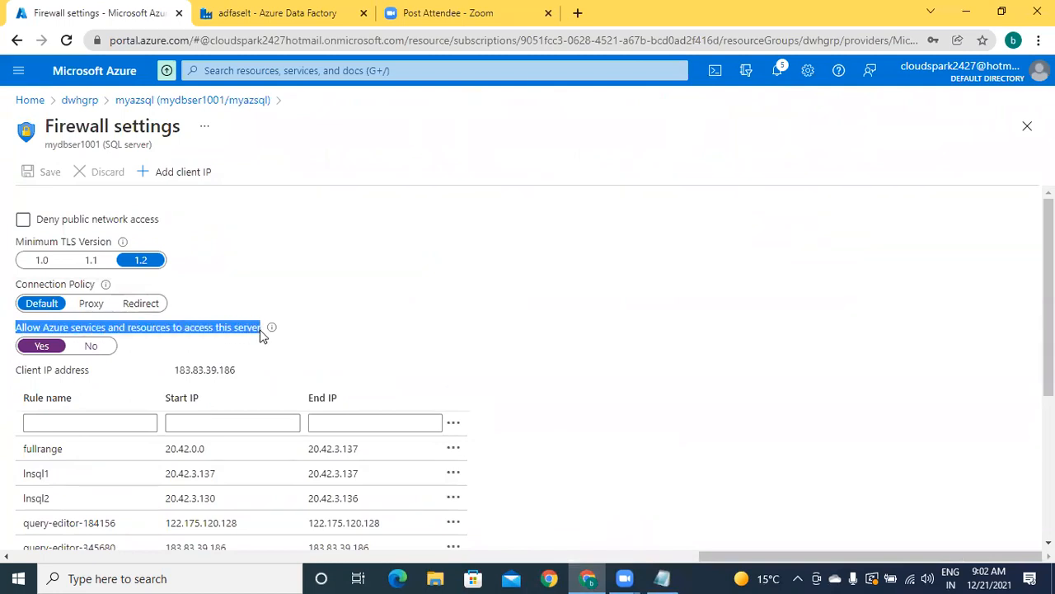
{"action": "left_click", "coordinate": [671, 577]}
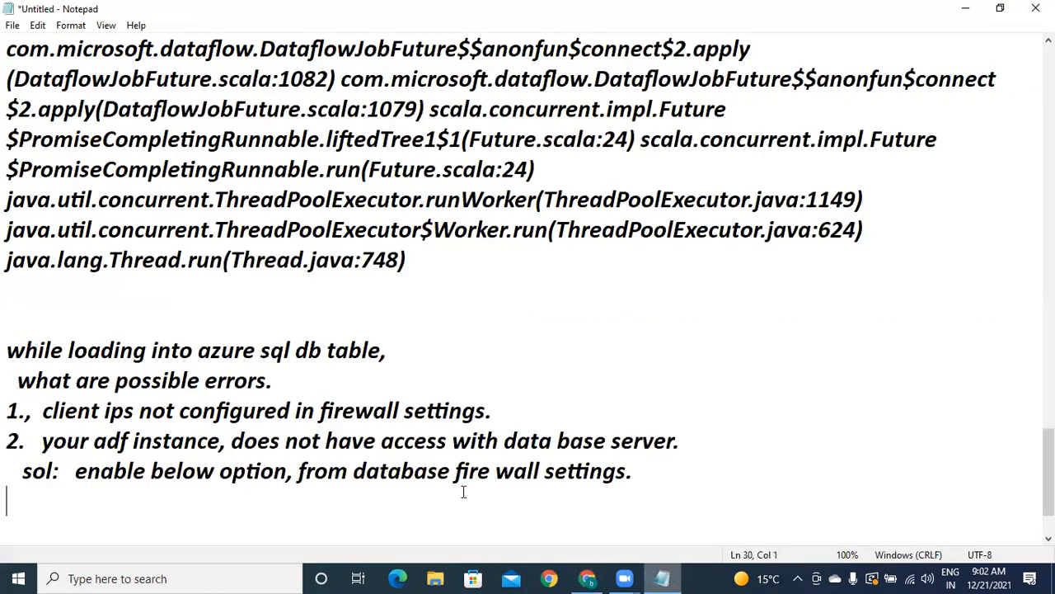
{"action": "key", "text": "ctrl+v"}
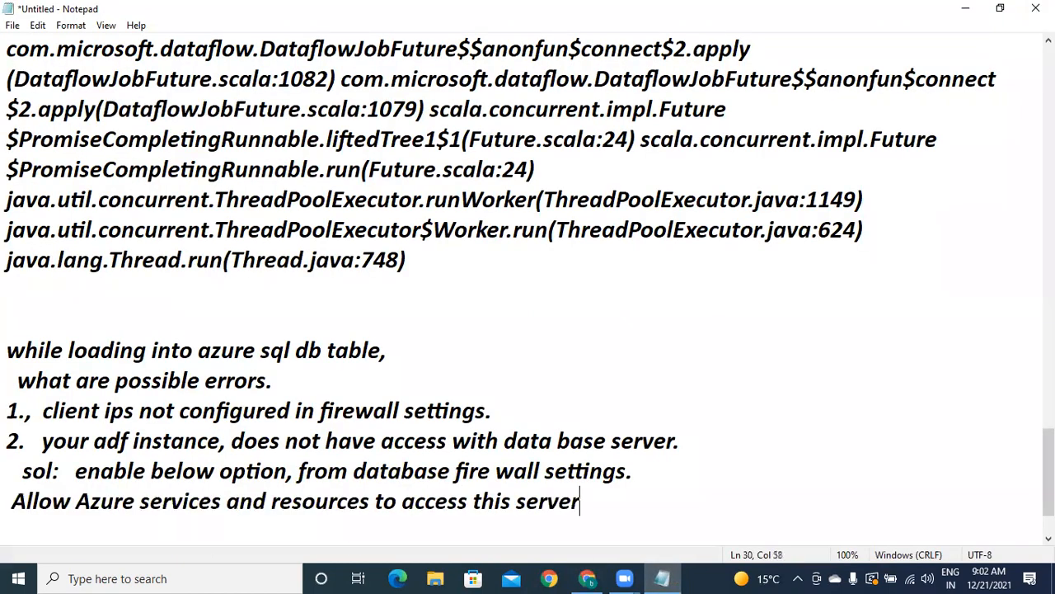
{"action": "key", "text": "Return"}
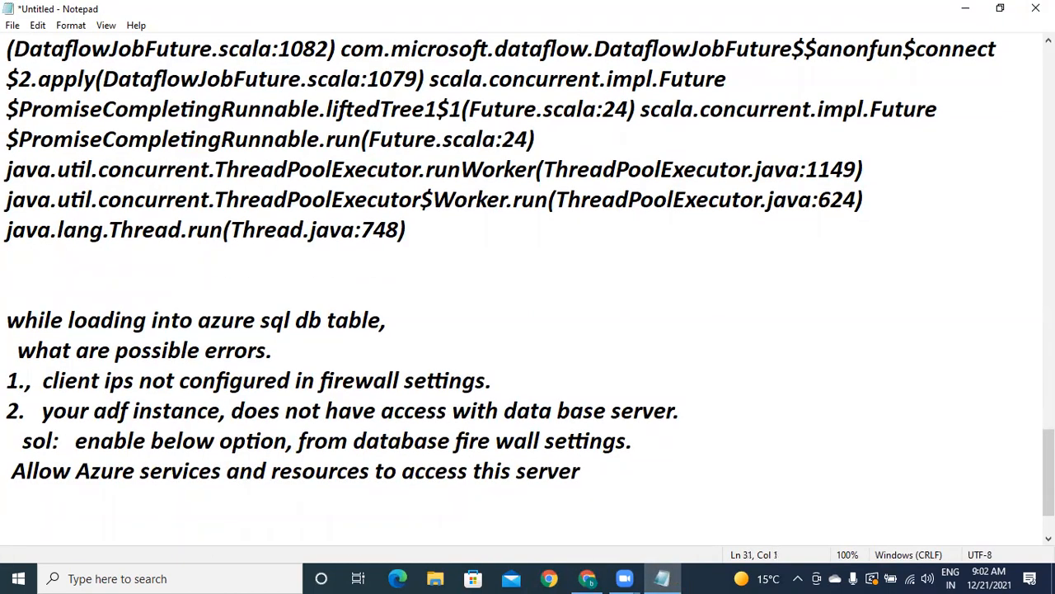
Step: Enclose the pasted "Allow Azure services and resources to access this server" line in double quotation marks
{"action": "key", "text": "Up"}
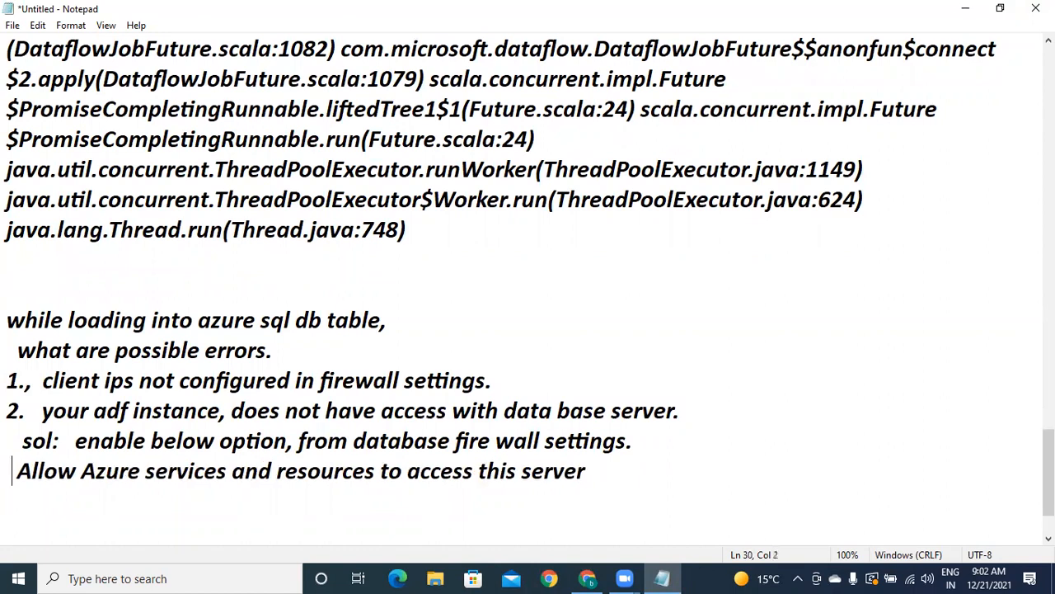
{"action": "type", "text": "\""}
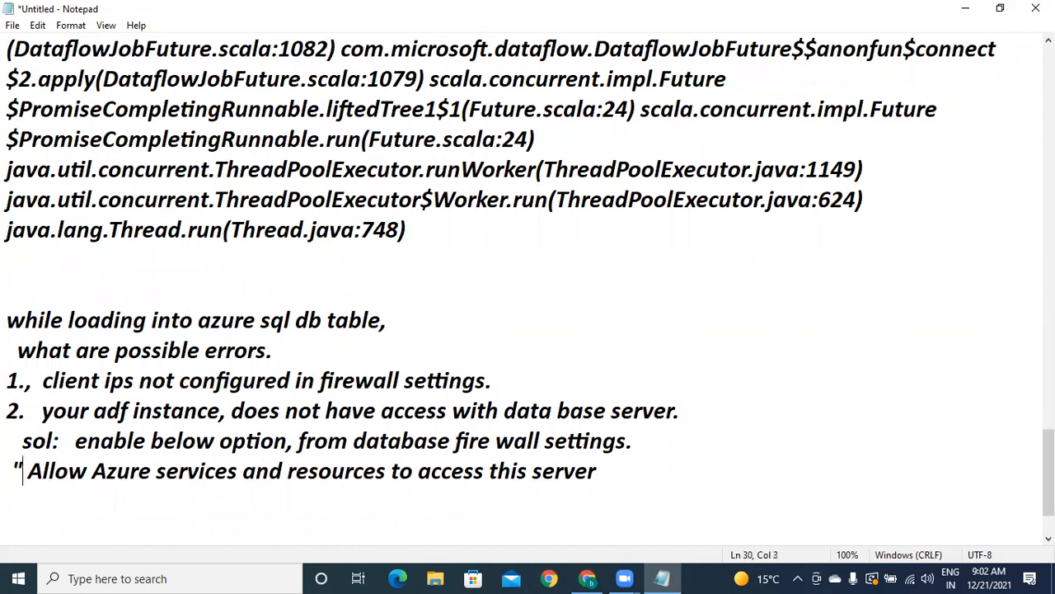
{"action": "key", "text": "End"}
{"action": "type", "text": "\""}
Step: Add the line "sol: add range of ips to firewall ." under the first entry about client ips
{"action": "left_click", "coordinate": [502, 380]}
{"action": "key", "text": "Return"}
{"action": "type", "text": "sol: config"}
{"action": "key", "text": "BackSpace"}
{"action": "key", "text": "BackSpace"}
{"action": "key", "text": "BackSpace"}
{"action": "key", "text": "BackSpace"}
{"action": "key", "text": "BackSpace"}
{"action": "key", "text": "BackSpace"}
{"action": "type", "text": "a"}
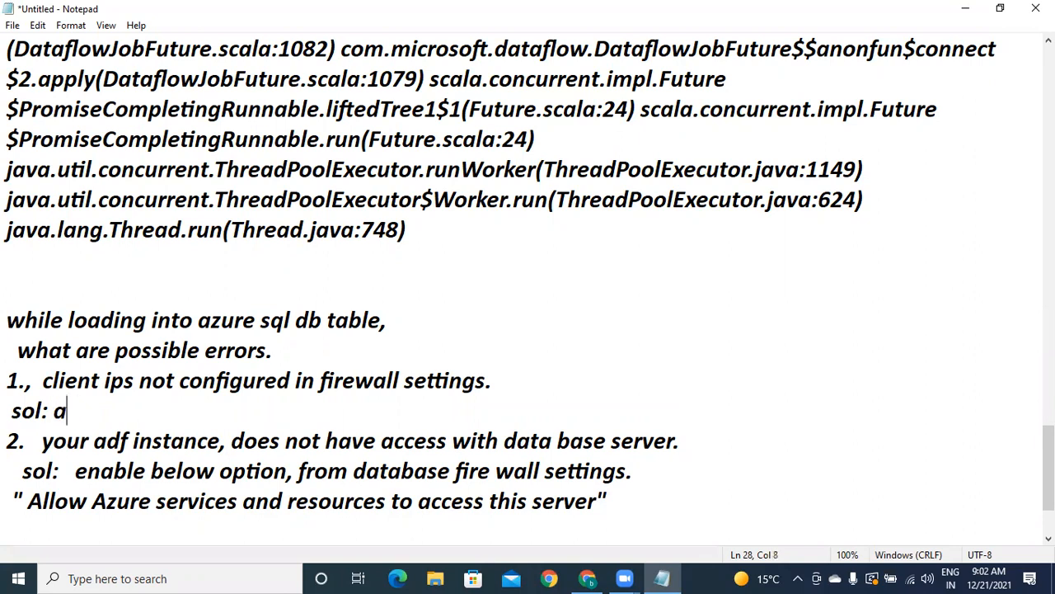
{"action": "type", "text": "dd range of ip"}
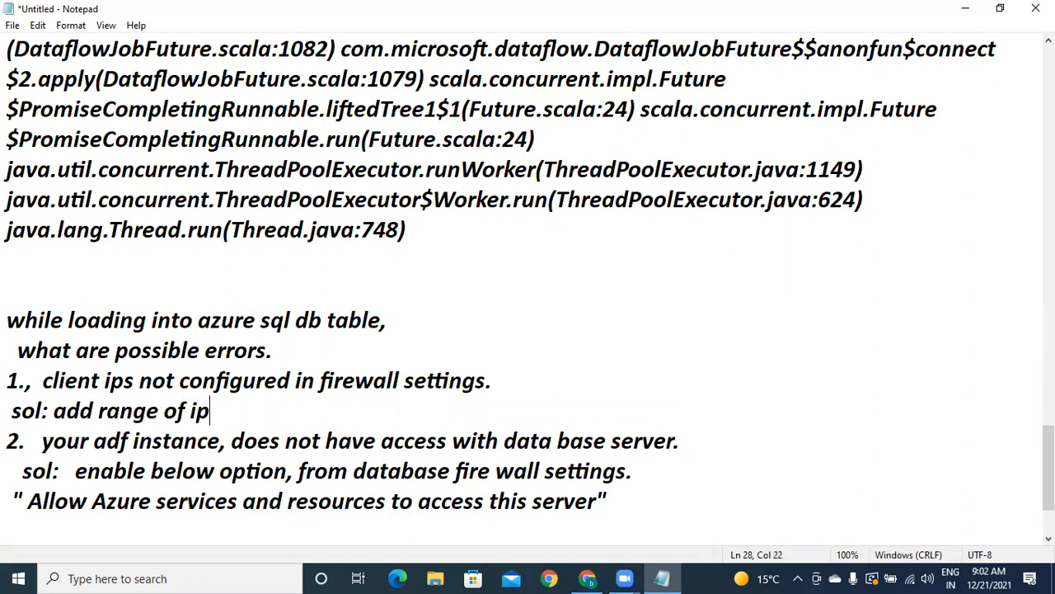
{"action": "type", "text": "s to firewall ."}
Step: Add a third entry, "3. data compatability erros.", below the quoted firewall option
{"action": "key", "text": "Down"}
{"action": "key", "text": "Down"}
{"action": "key", "text": "Down"}
{"action": "key", "text": "Down"}
{"action": "key", "text": "Down"}
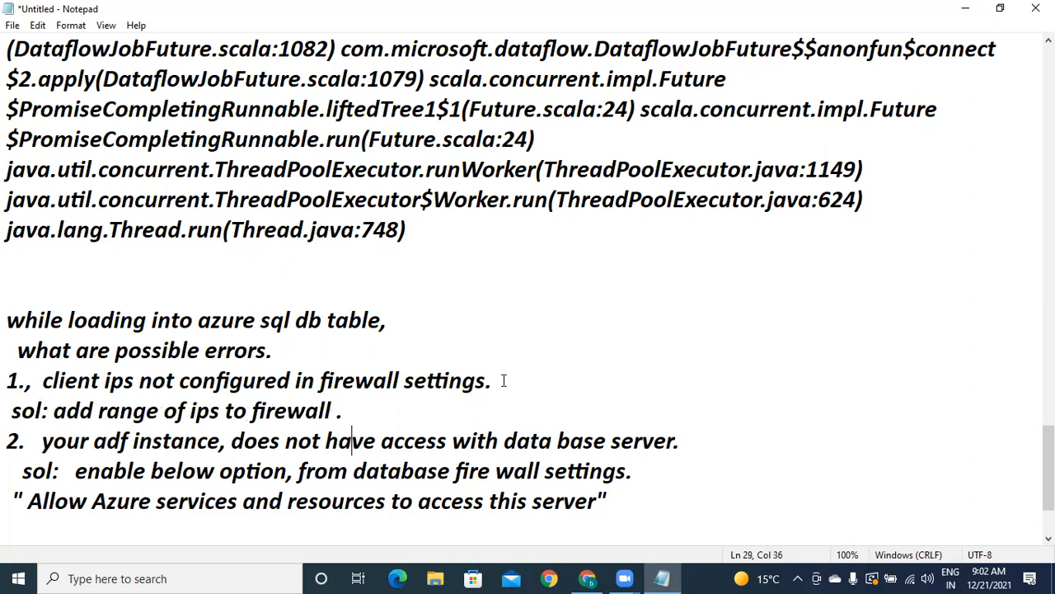
{"action": "scroll", "coordinate": [502, 382], "scroll_direction": "down", "scroll_amount": 1}
{"action": "key", "text": "Up"}
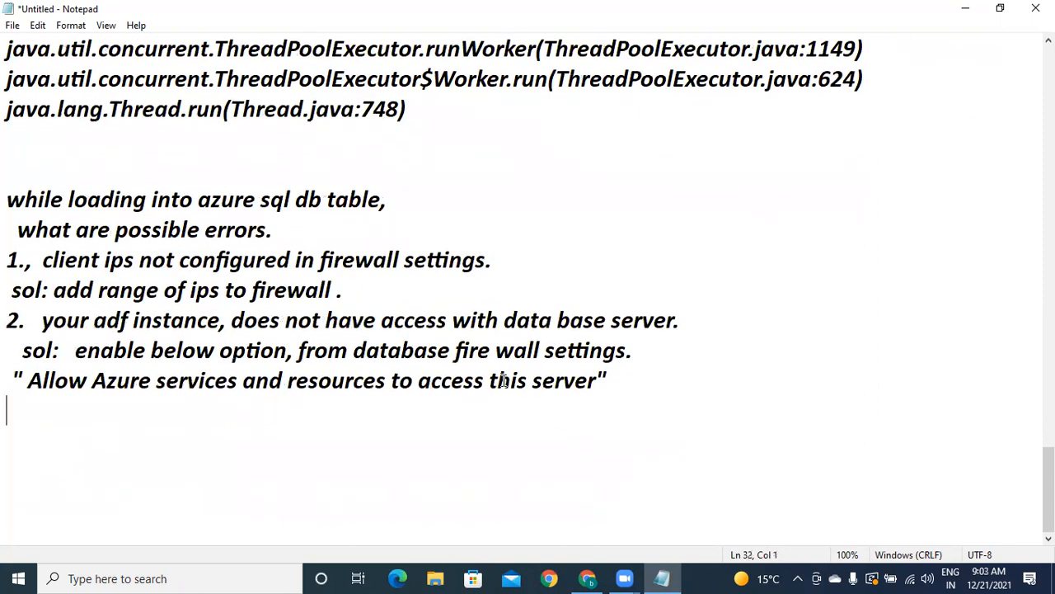
{"action": "type", "text": "3."}
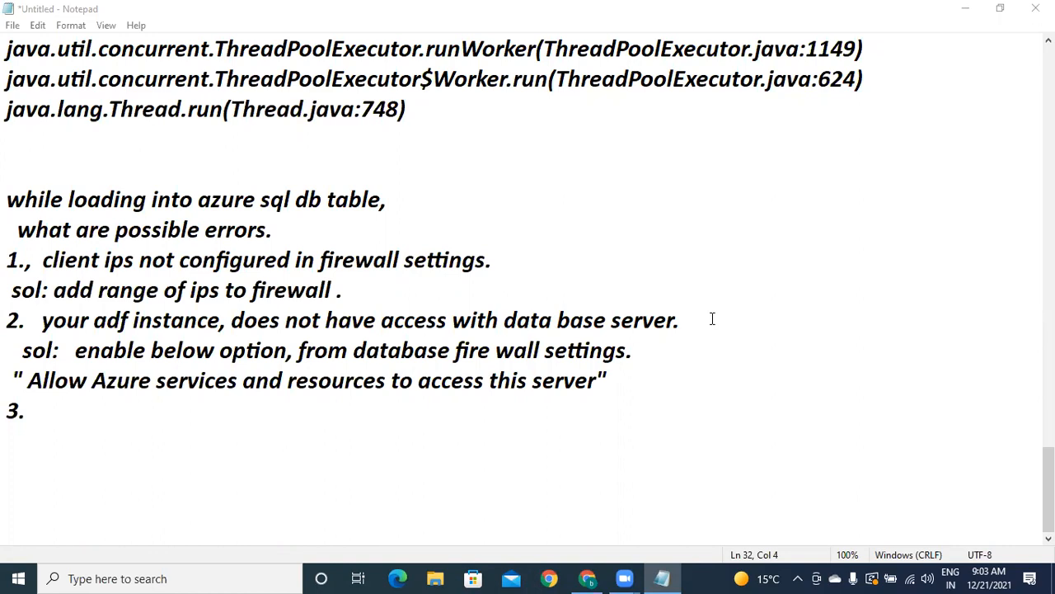
{"action": "left_click", "coordinate": [126, 408]}
{"action": "type", "text": "data compatabil"}
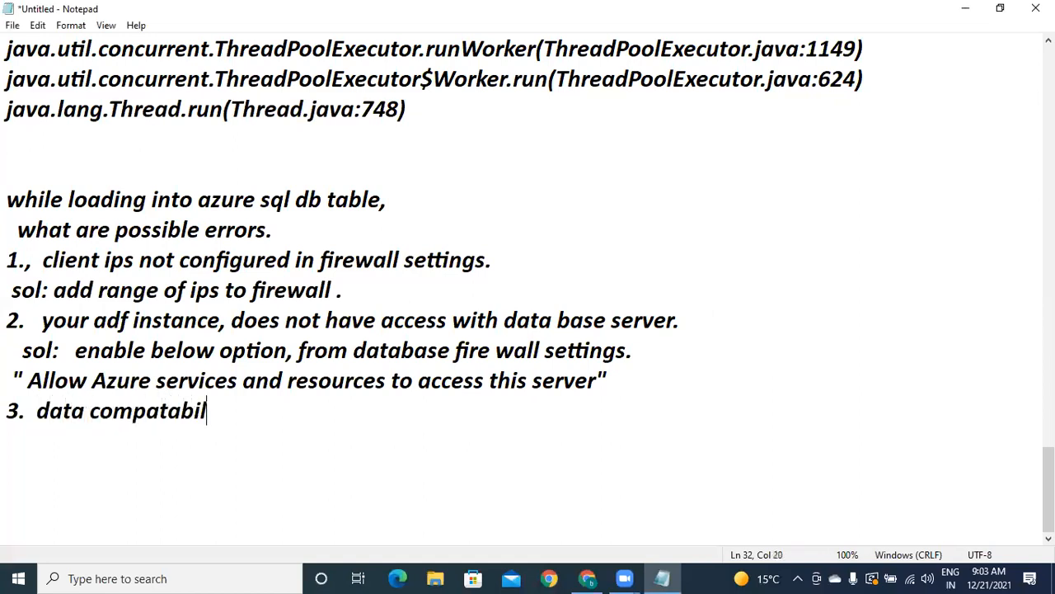
{"action": "type", "text": "ity erros."}
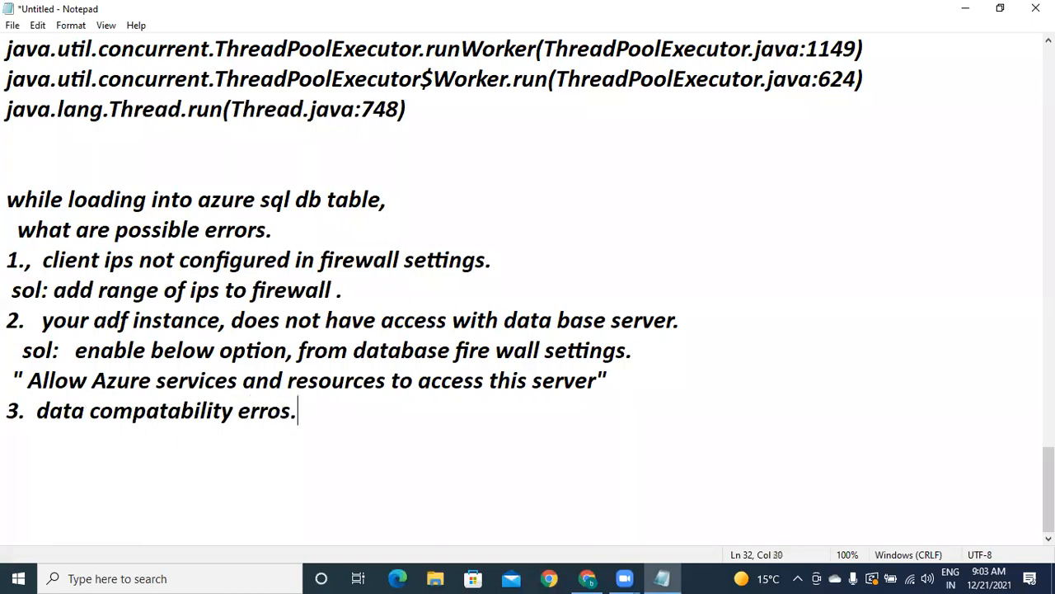
Step: Start an example line under the third entry with the source columns "id , name, sal, gend , dno ----"
{"action": "key", "text": "Return"}
{"action": "type", "text": "id , name, sal, dno,"}
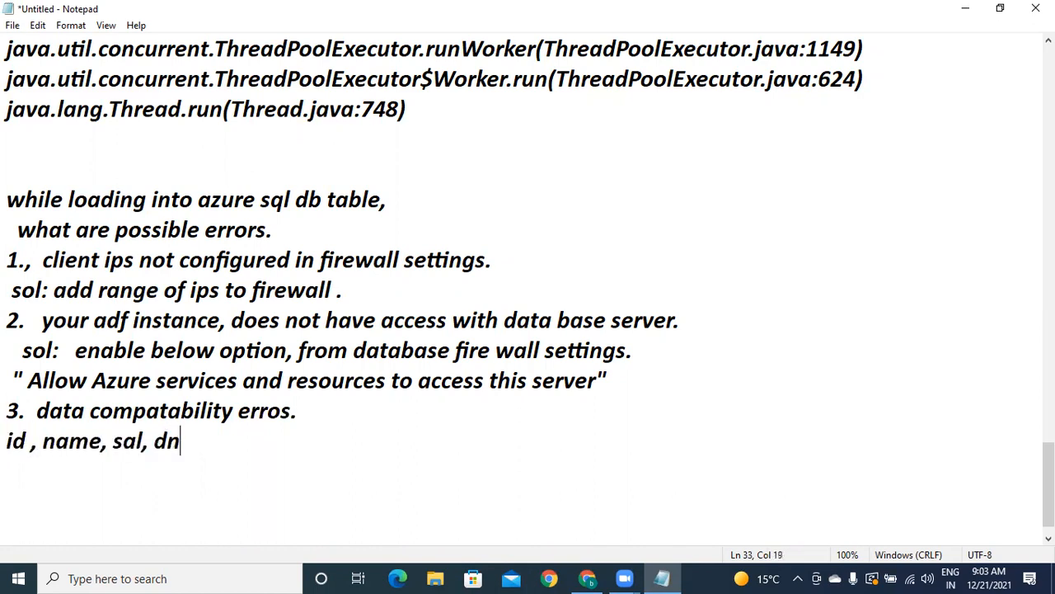
{"action": "key", "text": "BackSpace"}
{"action": "key", "text": "BackSpace"}
{"action": "key", "text": "BackSpace"}
{"action": "key", "text": "BackSpace"}
{"action": "type", "text": "gend , "}
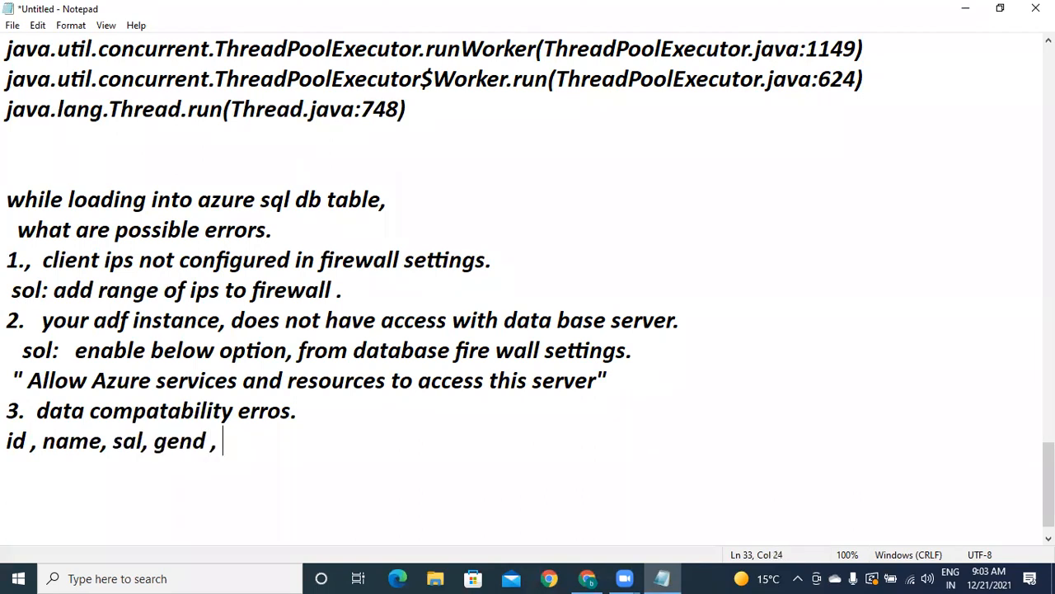
{"action": "type", "text": "dno ----"}
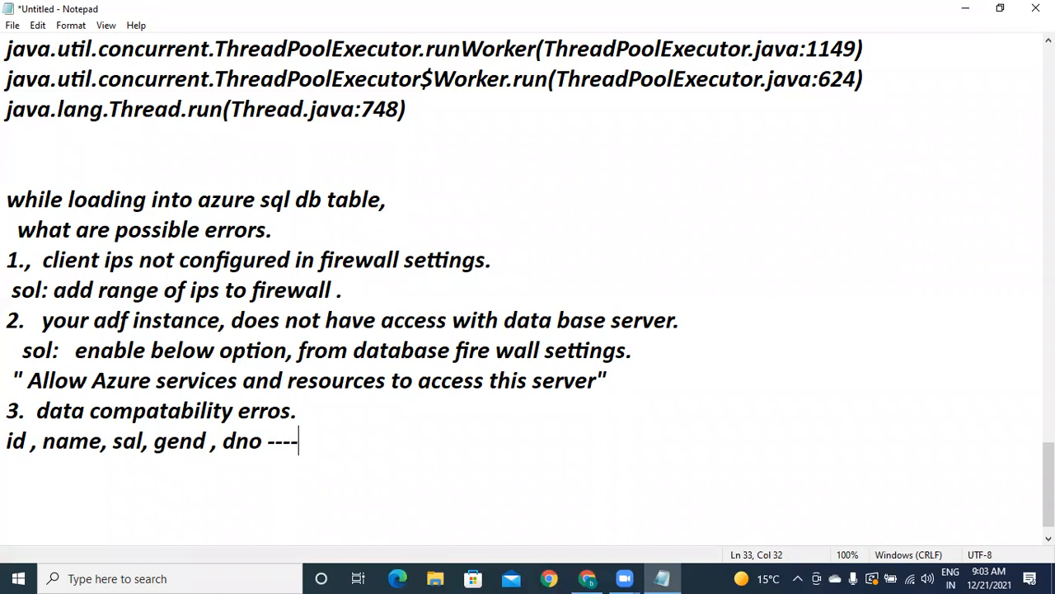
Step: Continue the example line after the dashes with the target columns "id, name(not null), sal"
{"action": "type", "text": "id, name(not null)"}
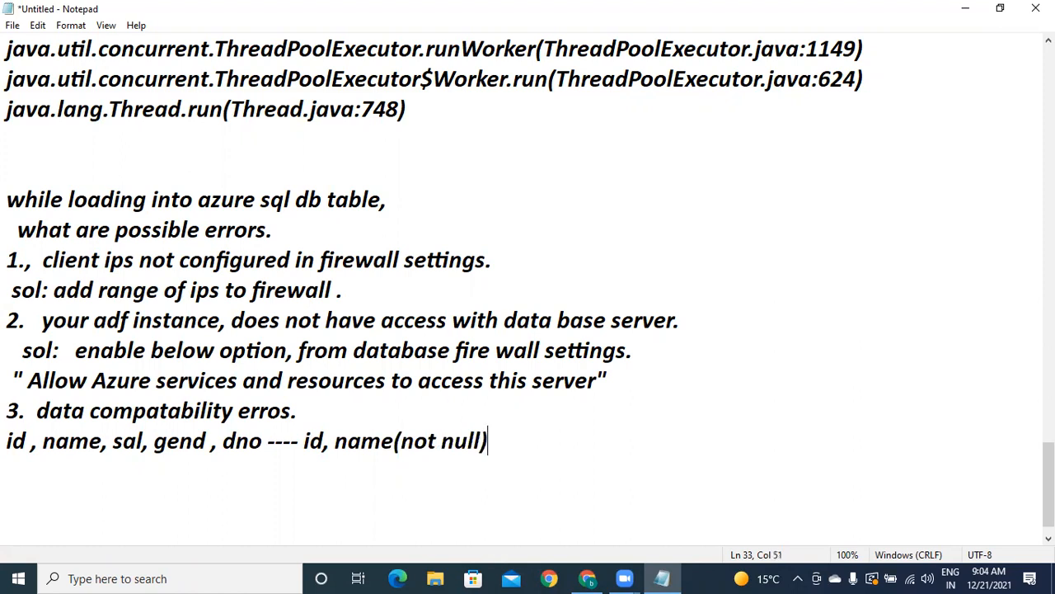
{"action": "type", "text": ", sal no"}
{"action": "key", "text": "BackSpace"}
{"action": "key", "text": "BackSpace"}
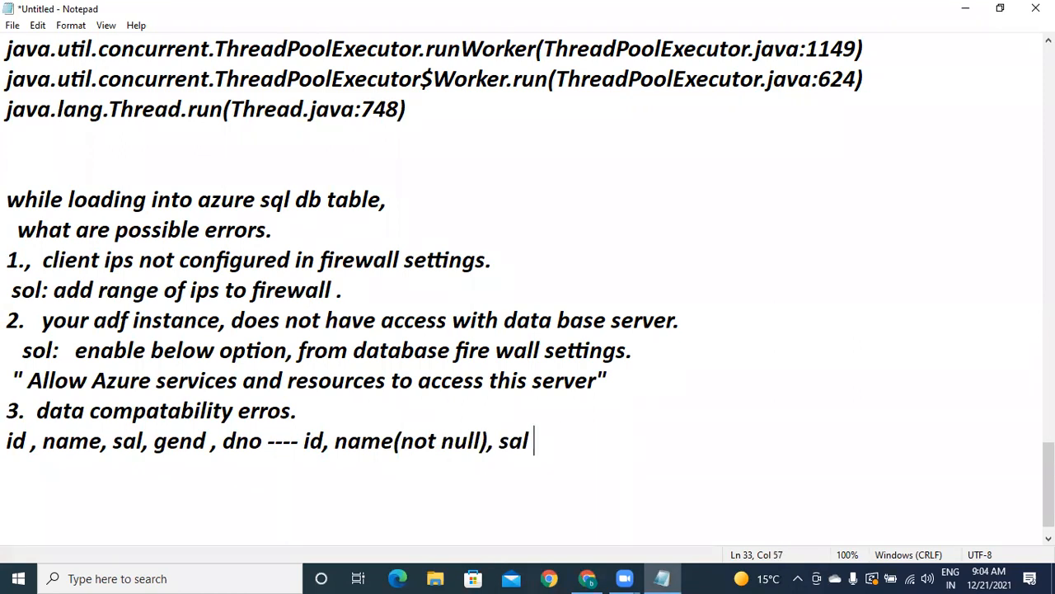